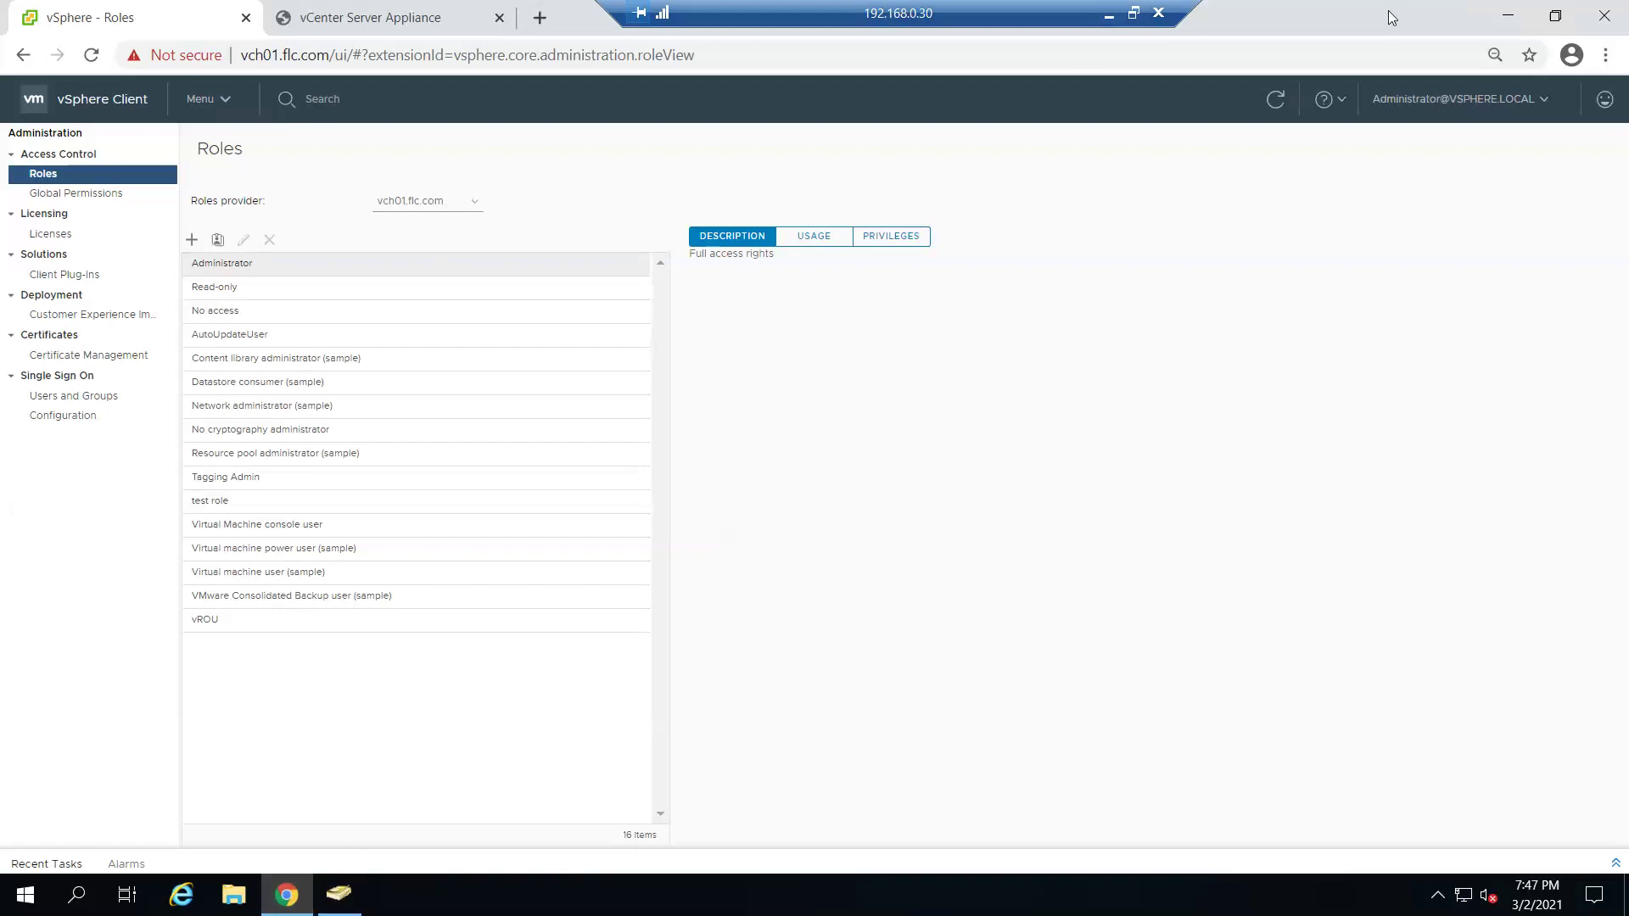
# - Minimize the browser with the vSphere Roles page and bring back Active Directory Users and Computers
pyautogui.click(1506, 16)
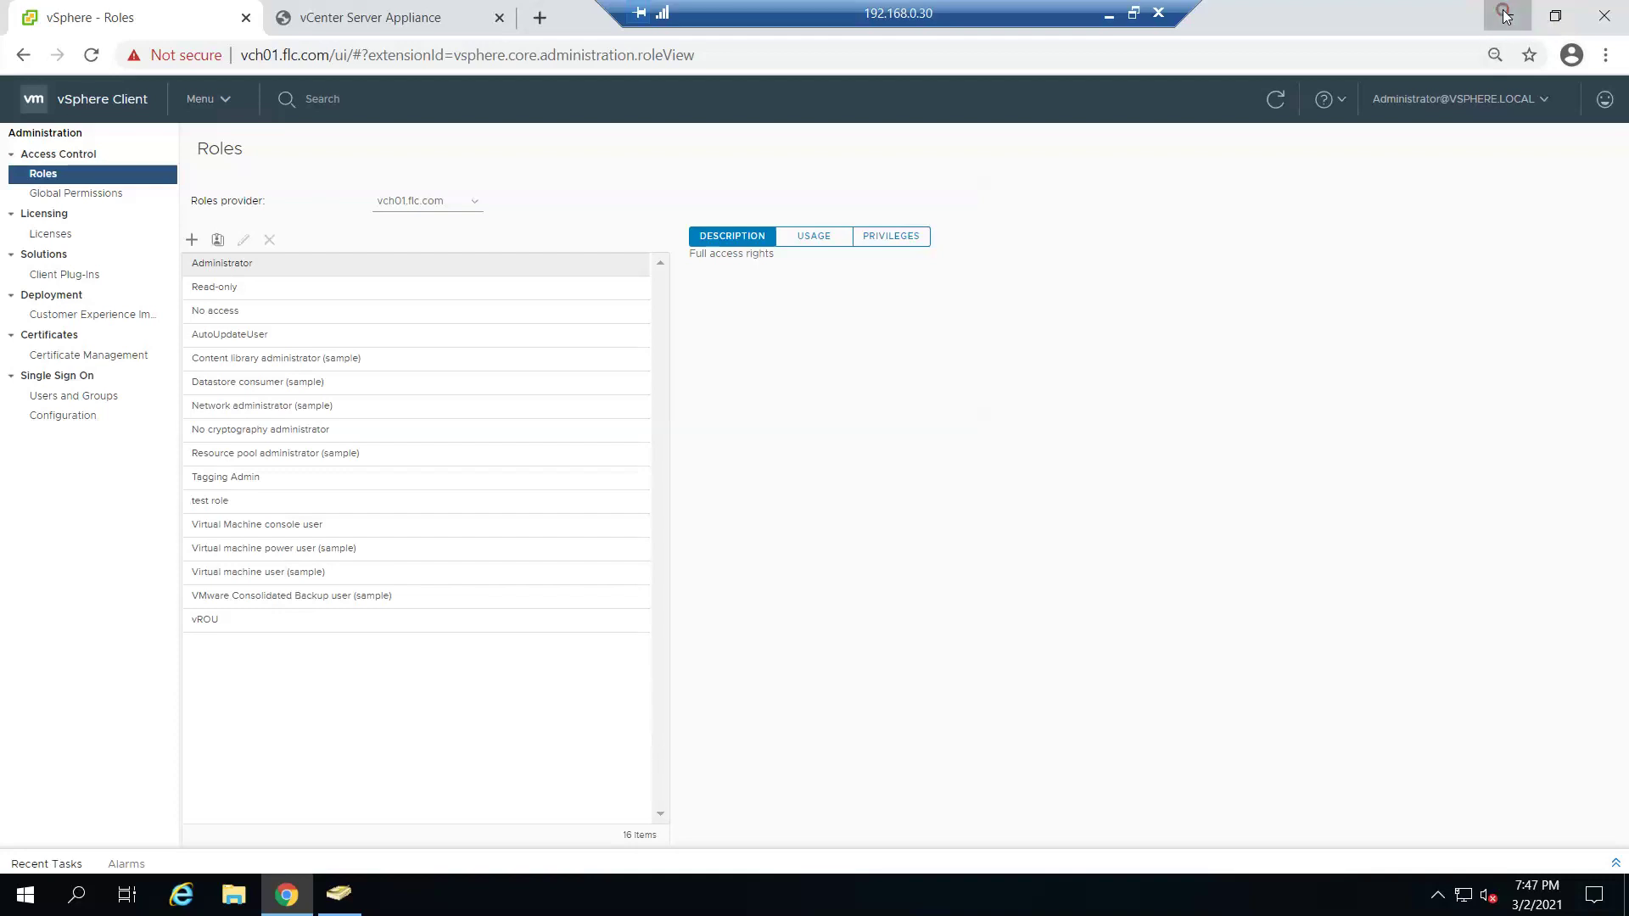
pyautogui.click(339, 893)
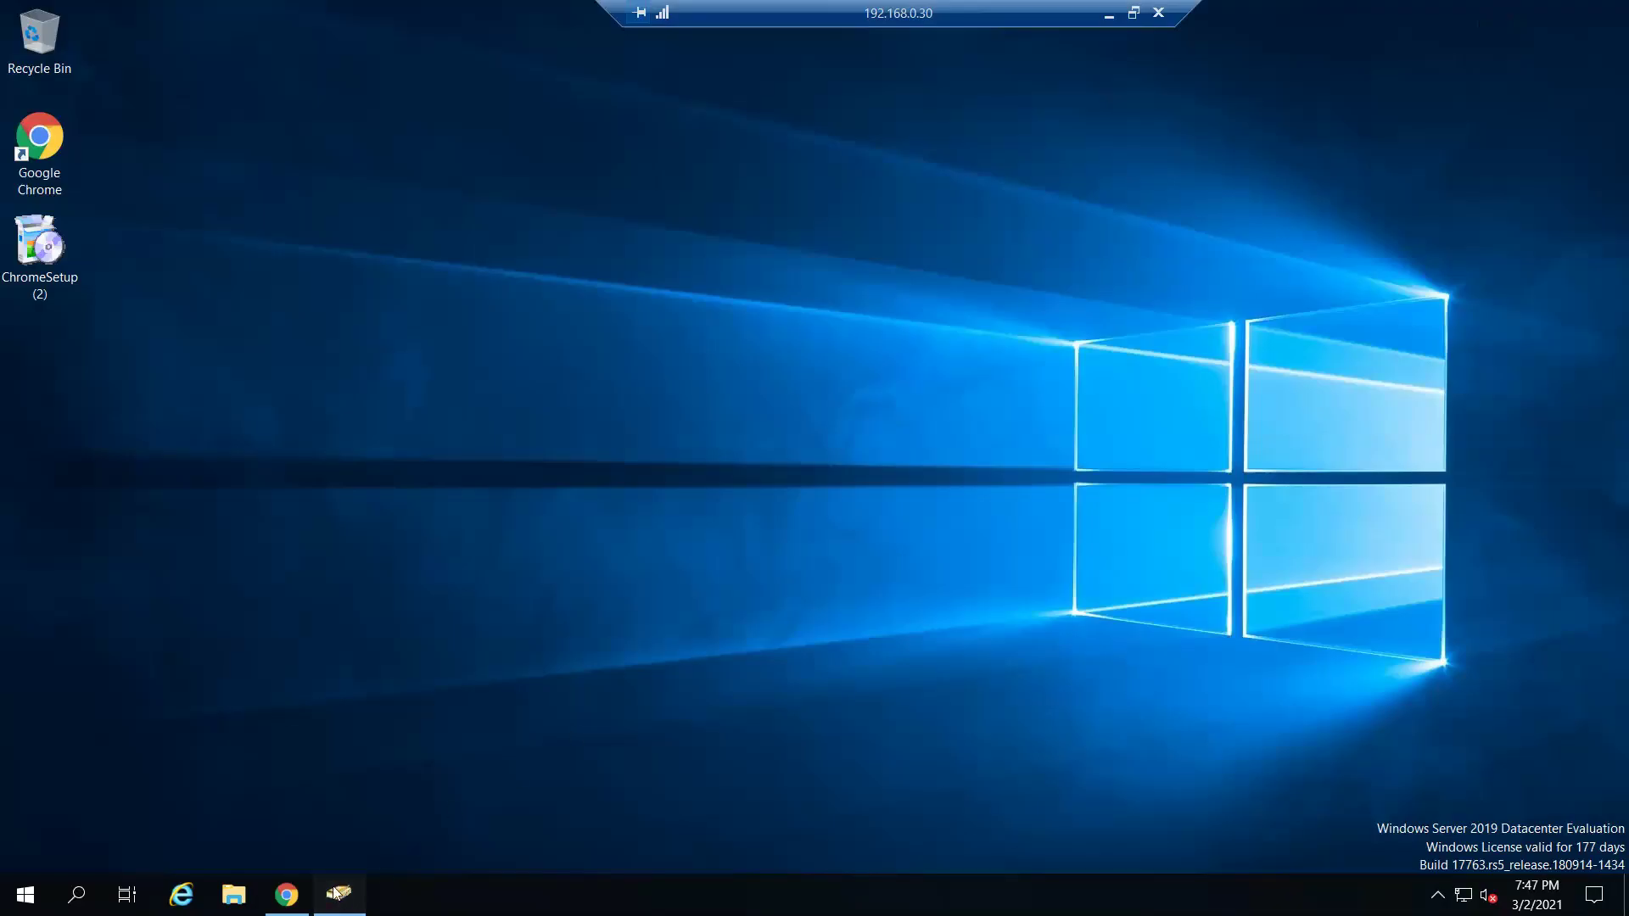
# - Add a new Global Security group named vstudent02 to the flc.com domain
pyautogui.rightClick(358, 517)
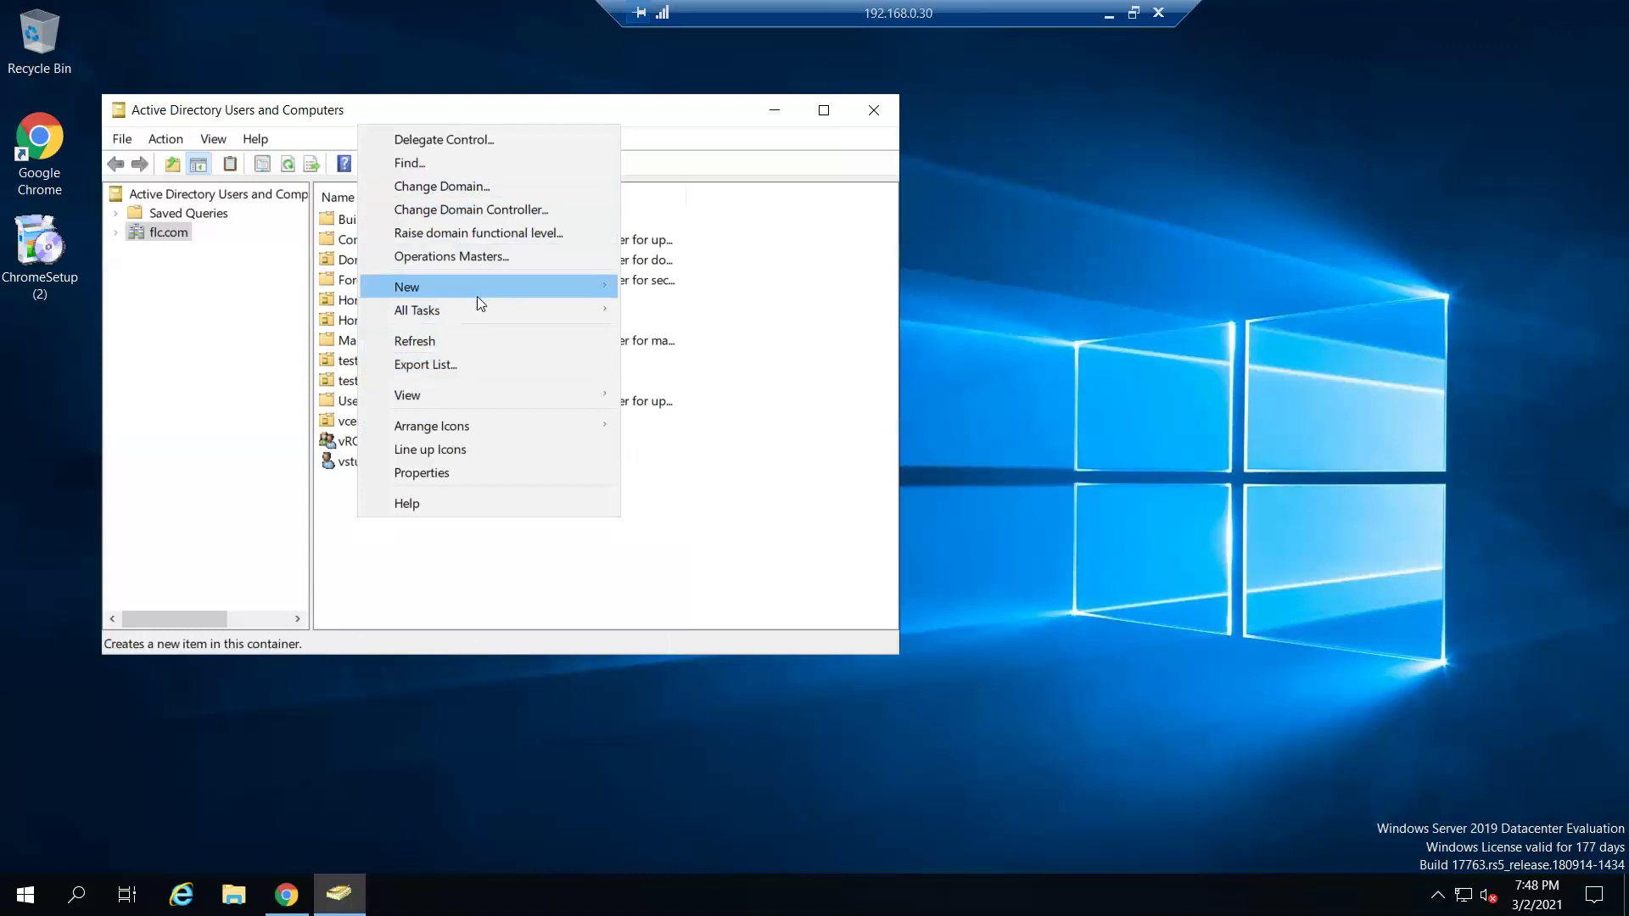
pyautogui.moveTo(476, 294)
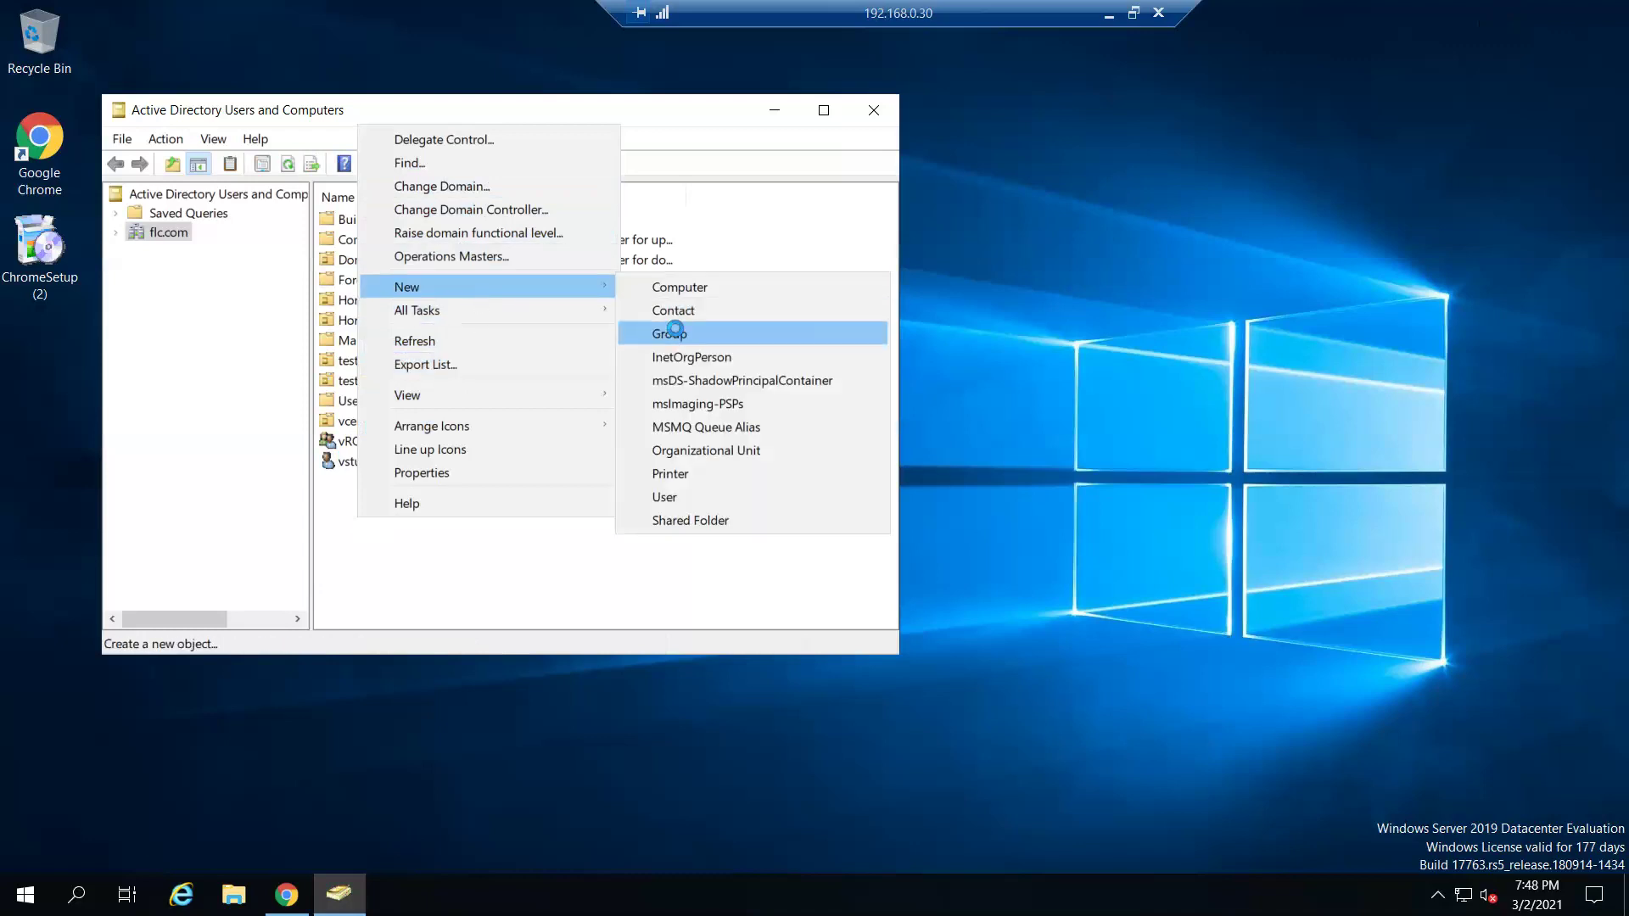
pyautogui.click(676, 333)
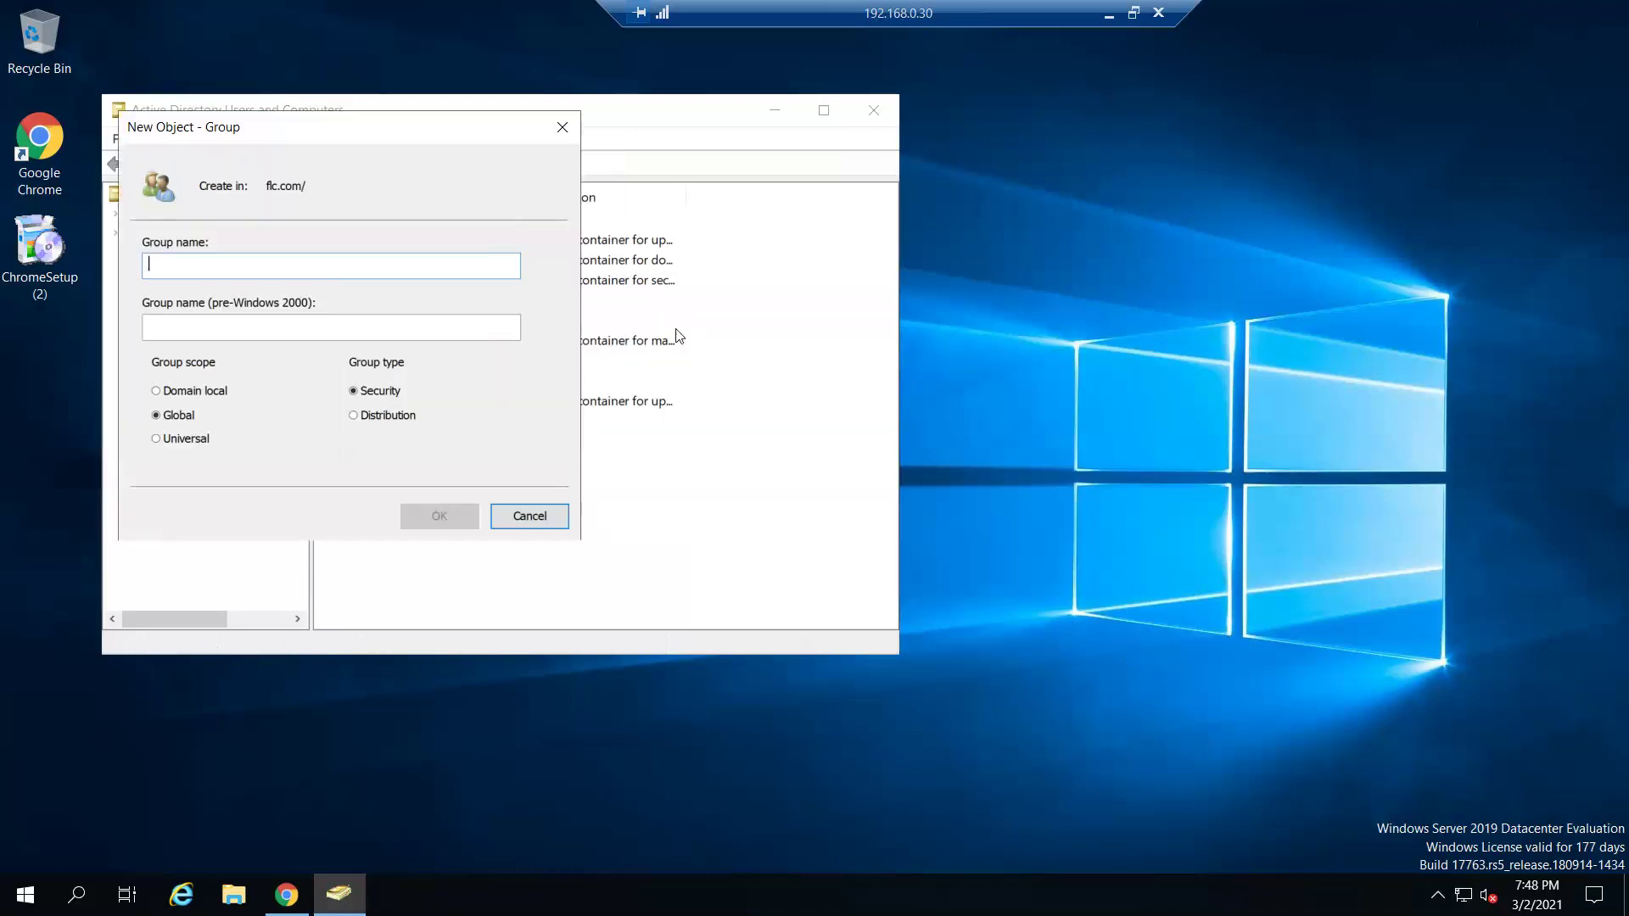
pyautogui.write('vstu')
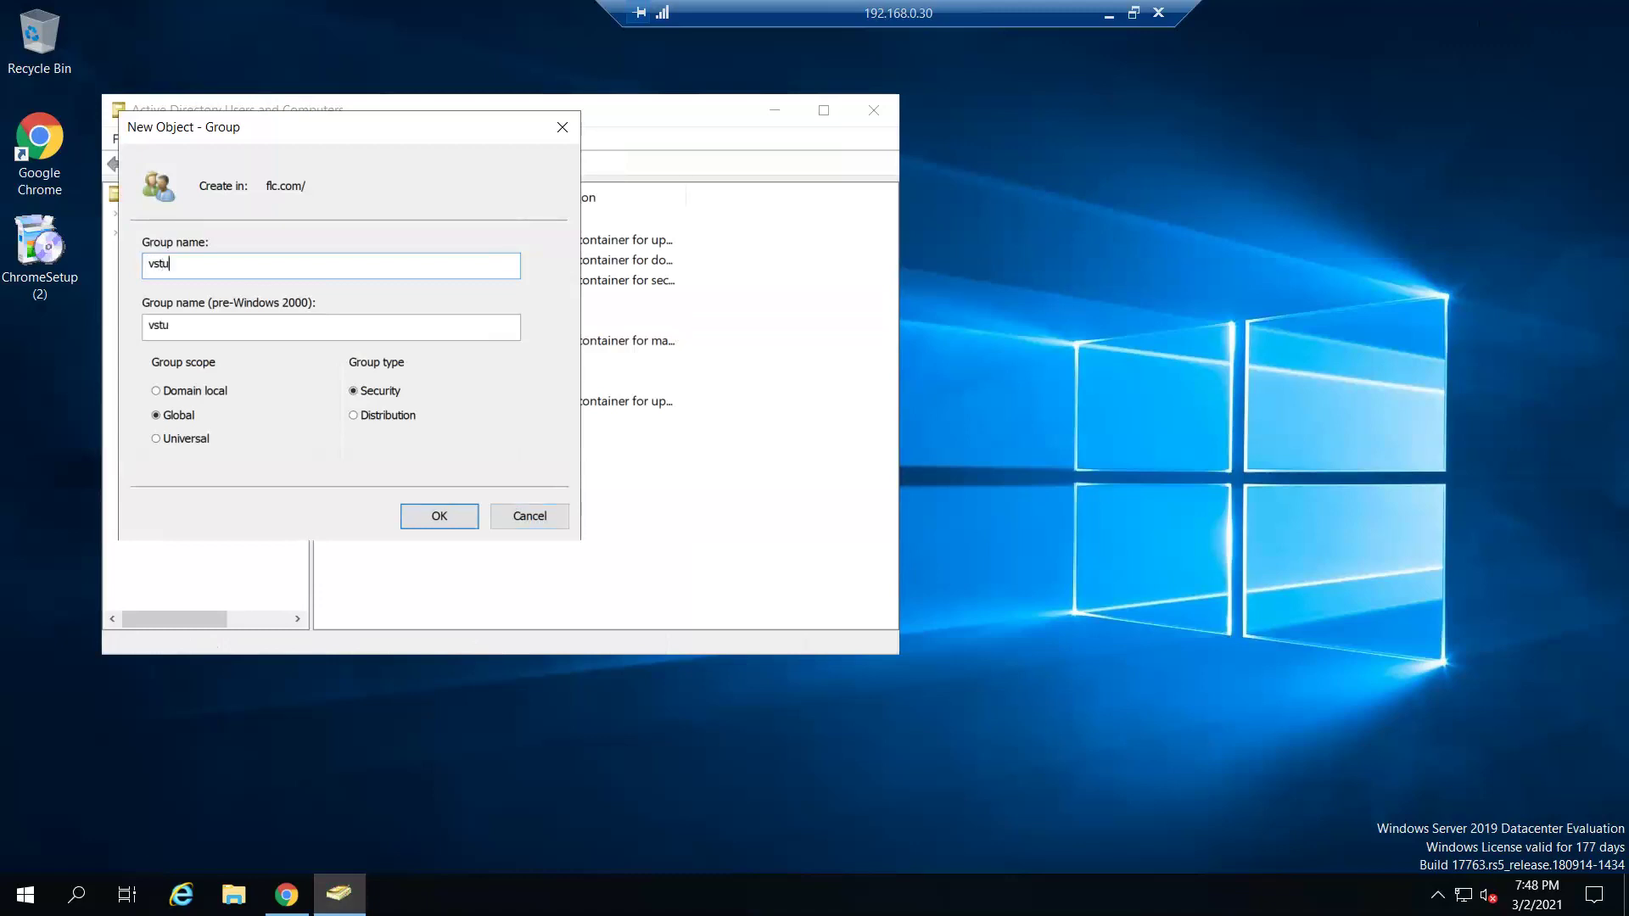
pyautogui.write('dent')
pyautogui.write('02')
pyautogui.click(455, 514)
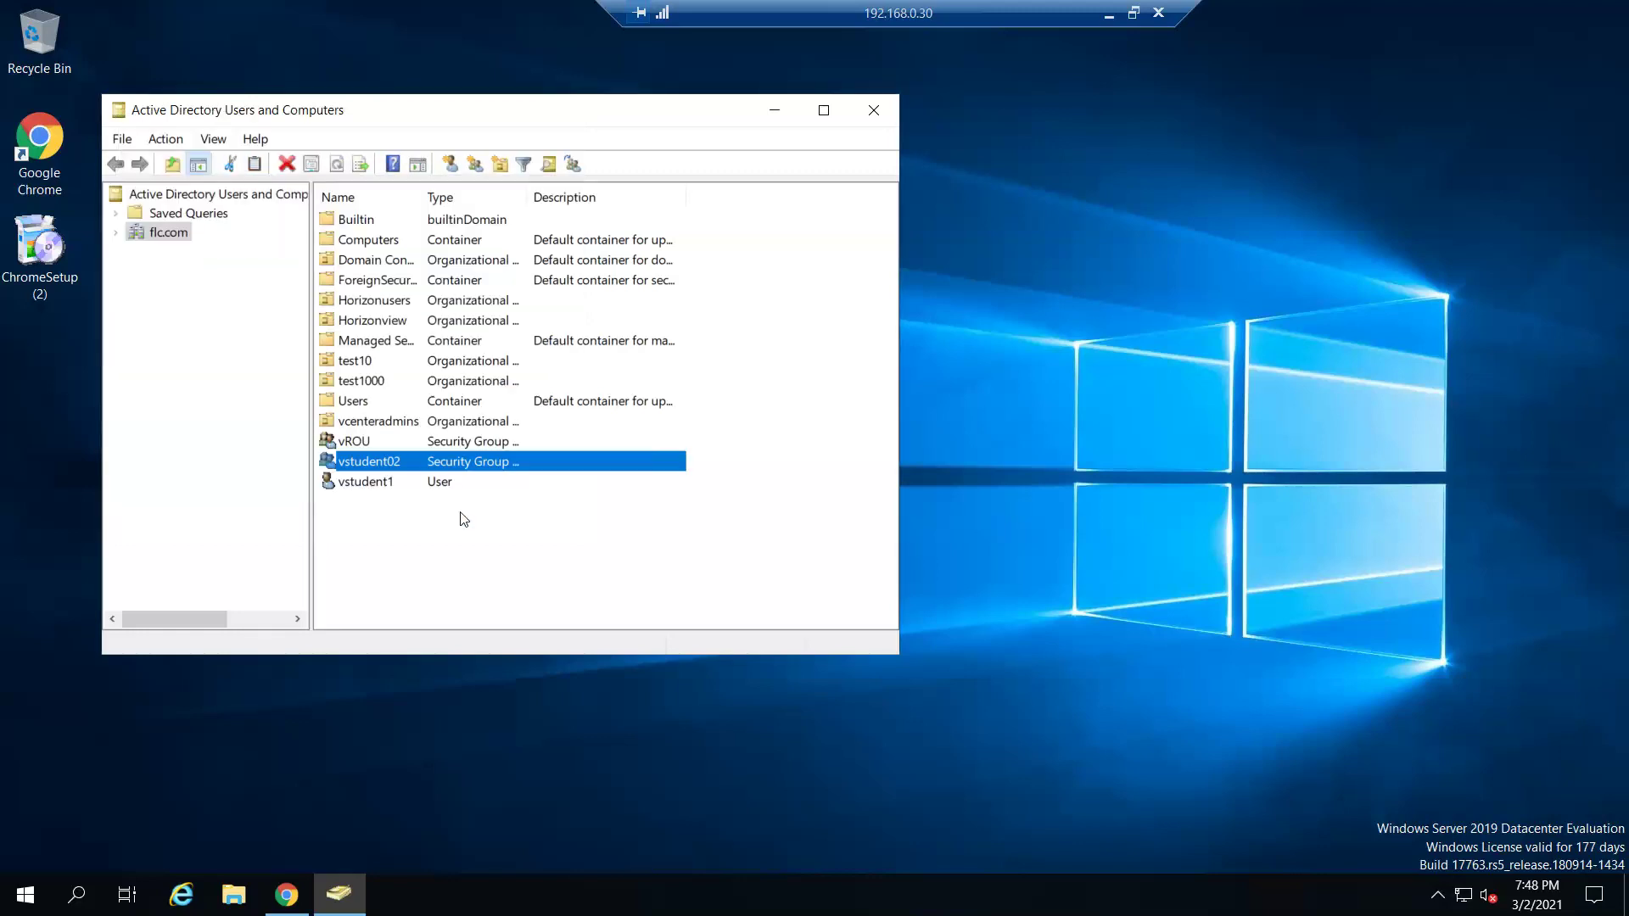
# - Attempt a new user vstudent02 with matching logon name, then cancel after the name-in-use error
pyautogui.rightClick(412, 535)
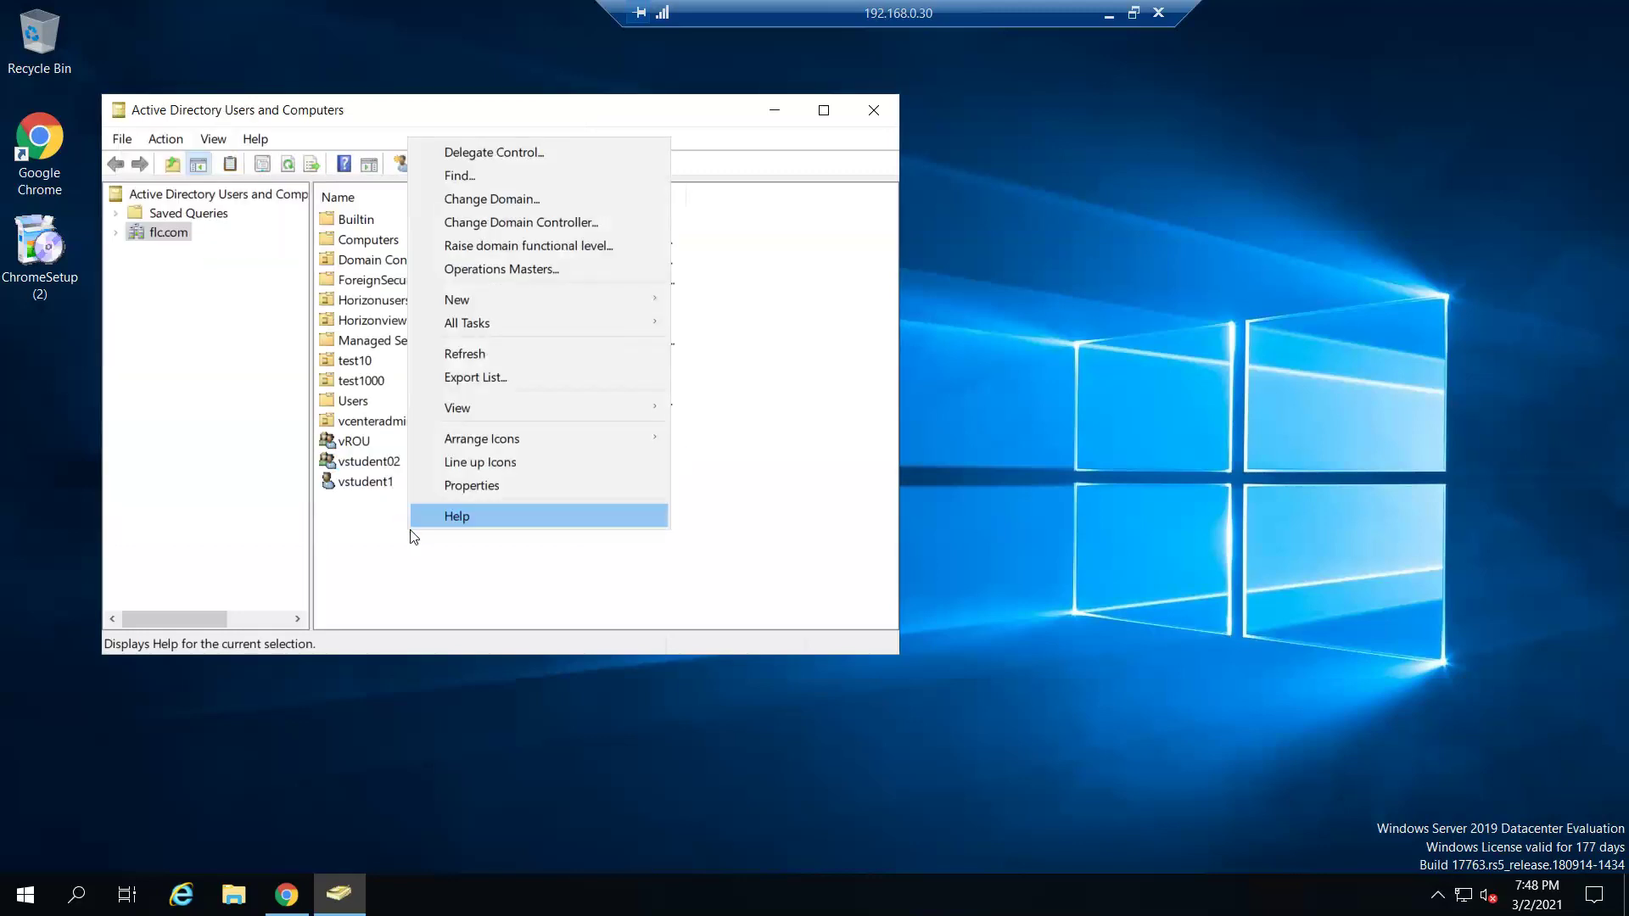
pyautogui.moveTo(523, 307)
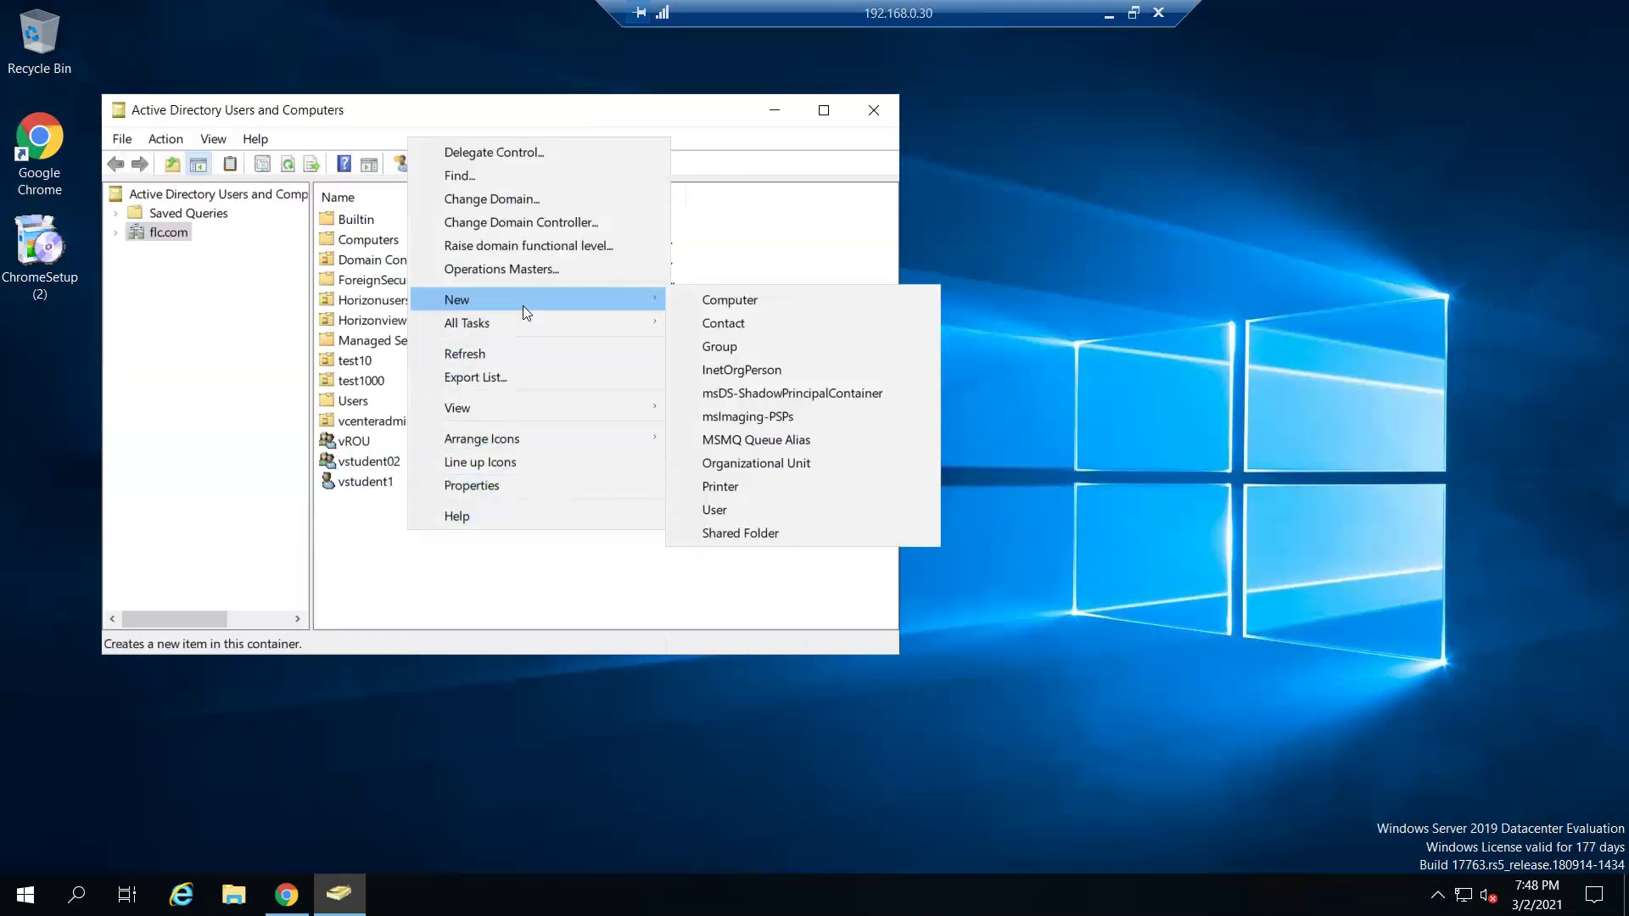
pyautogui.click(737, 510)
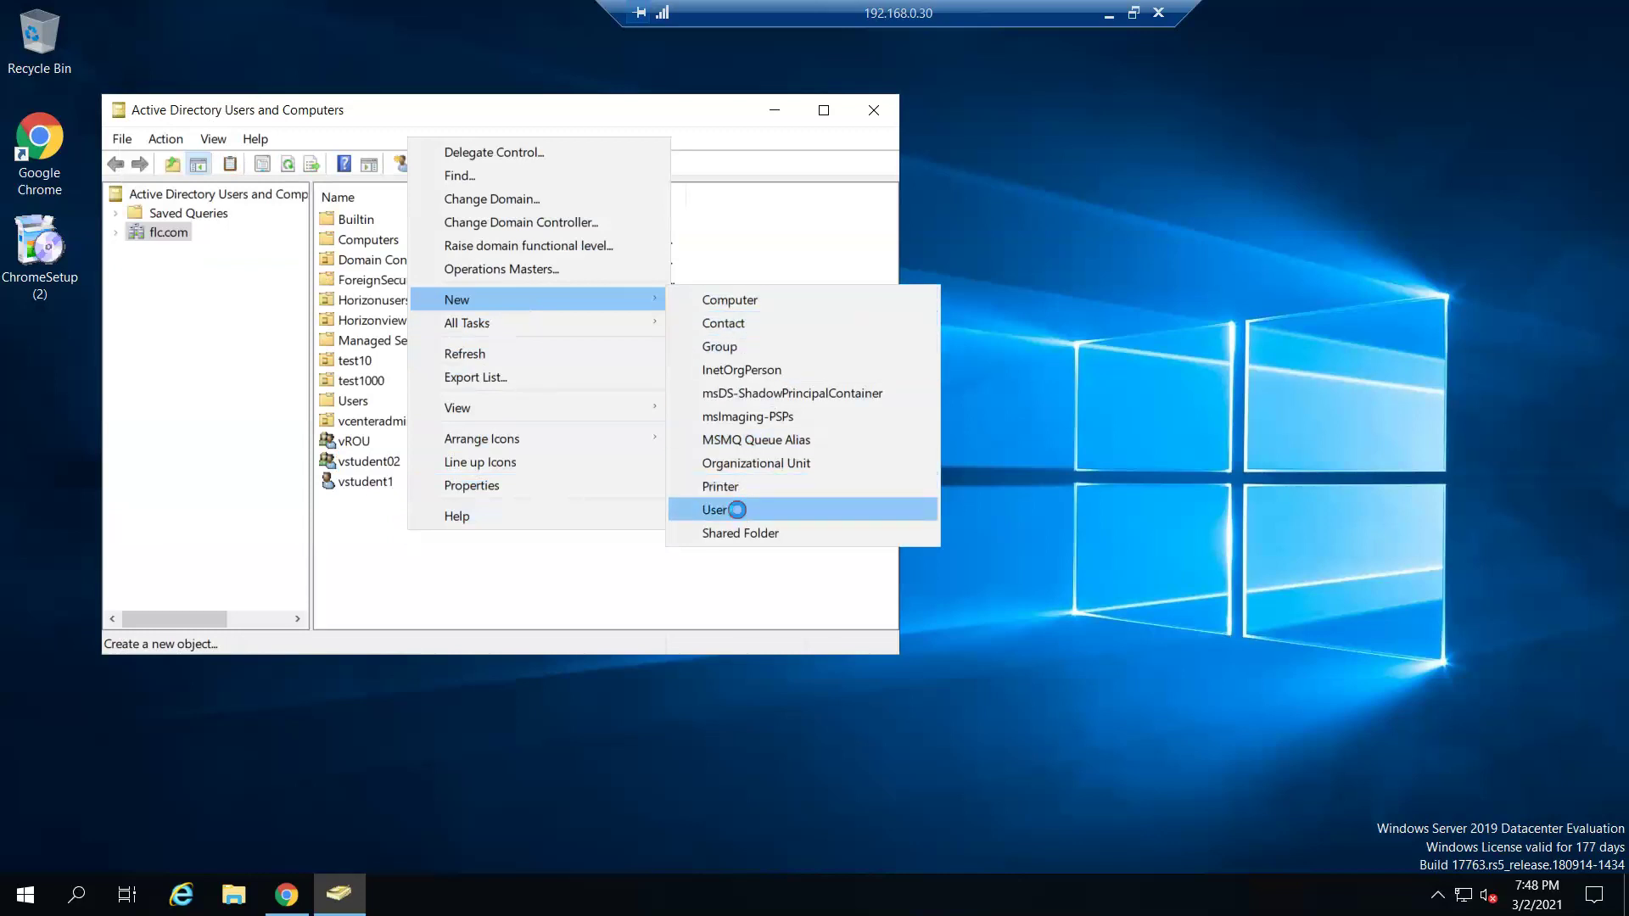
pyautogui.write('vstudent')
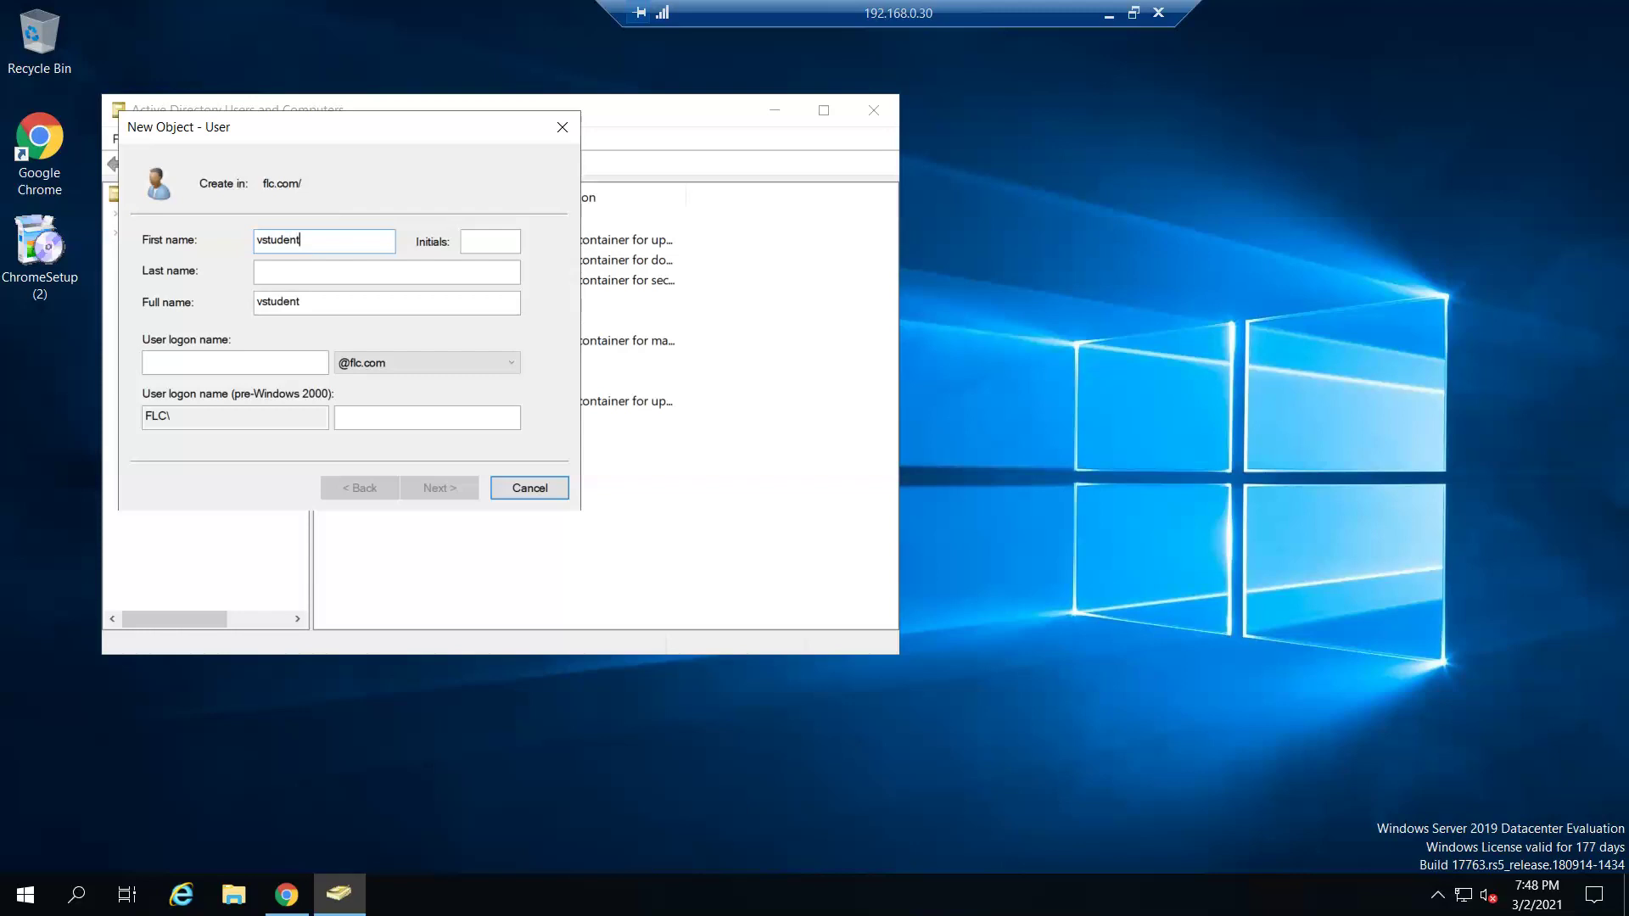
pyautogui.write('02')
pyautogui.moveTo(353, 245); pyautogui.dragTo(105, 205)
pyautogui.hotkey('ctrl', 'c')
pyautogui.click(197, 369)
pyautogui.hotkey('ctrl', 'v')
pyautogui.click(464, 488)
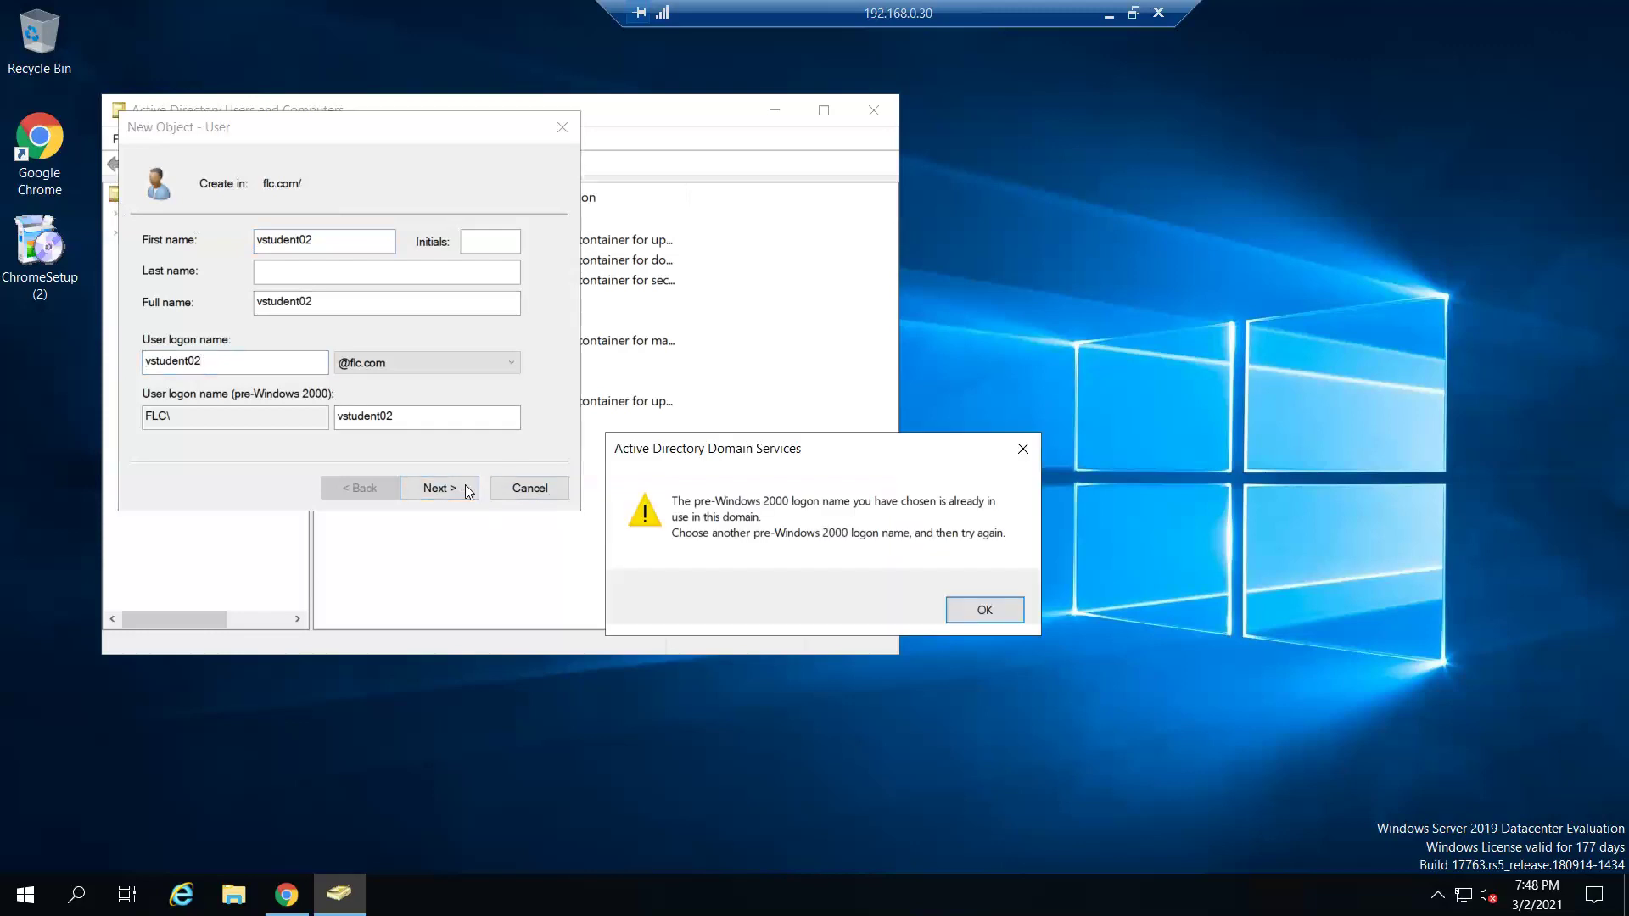
pyautogui.click(976, 610)
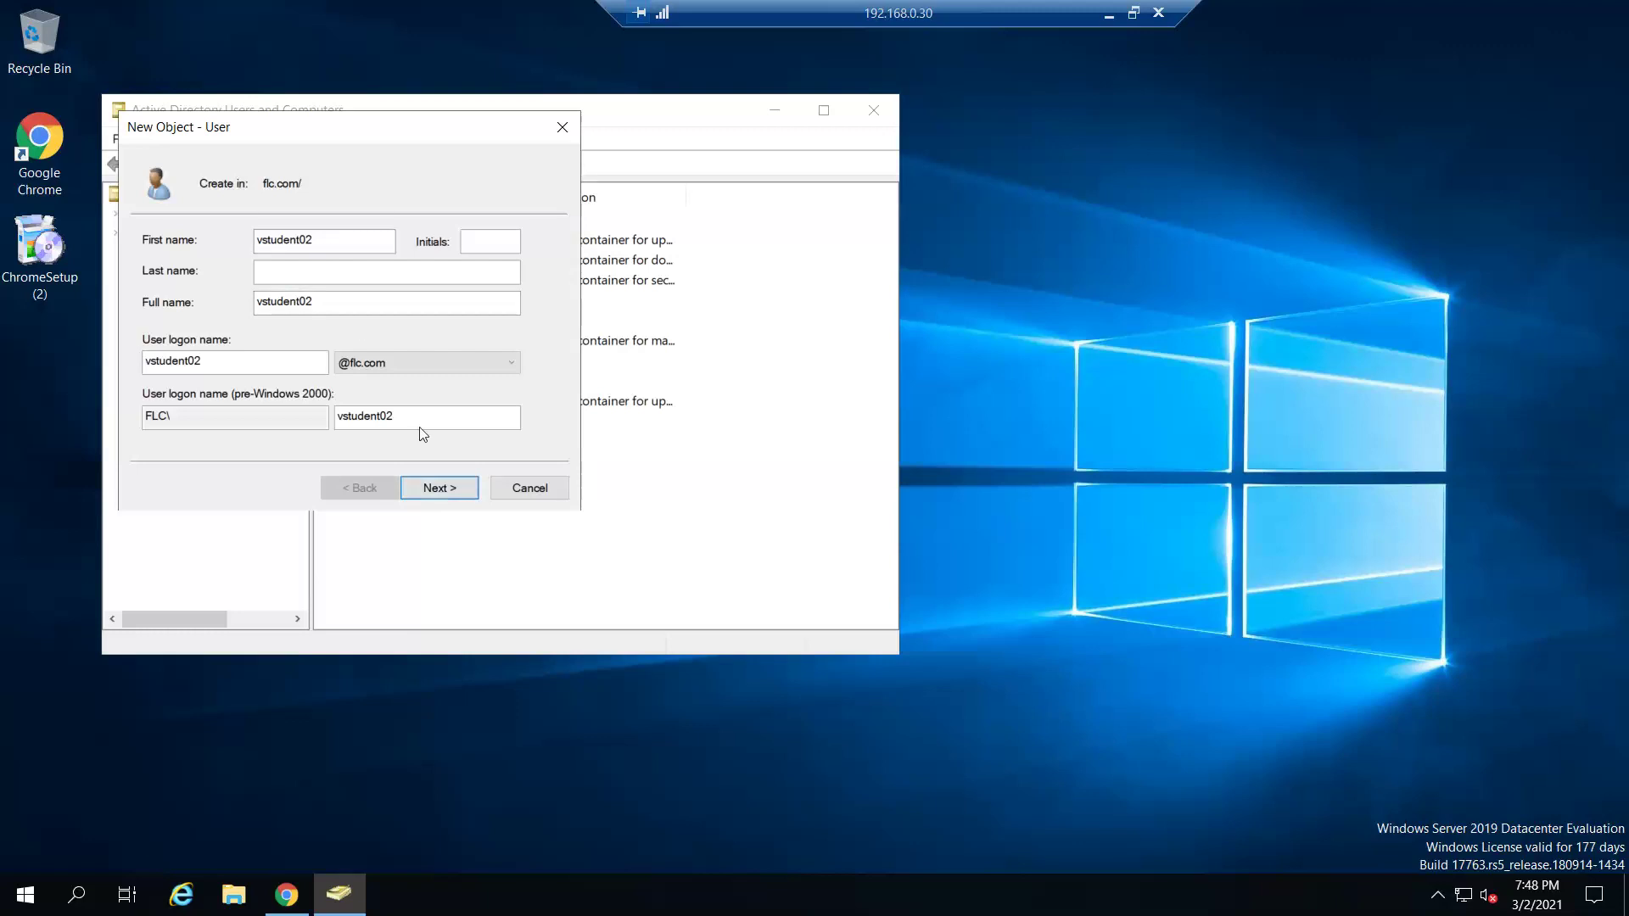
pyautogui.click(552, 489)
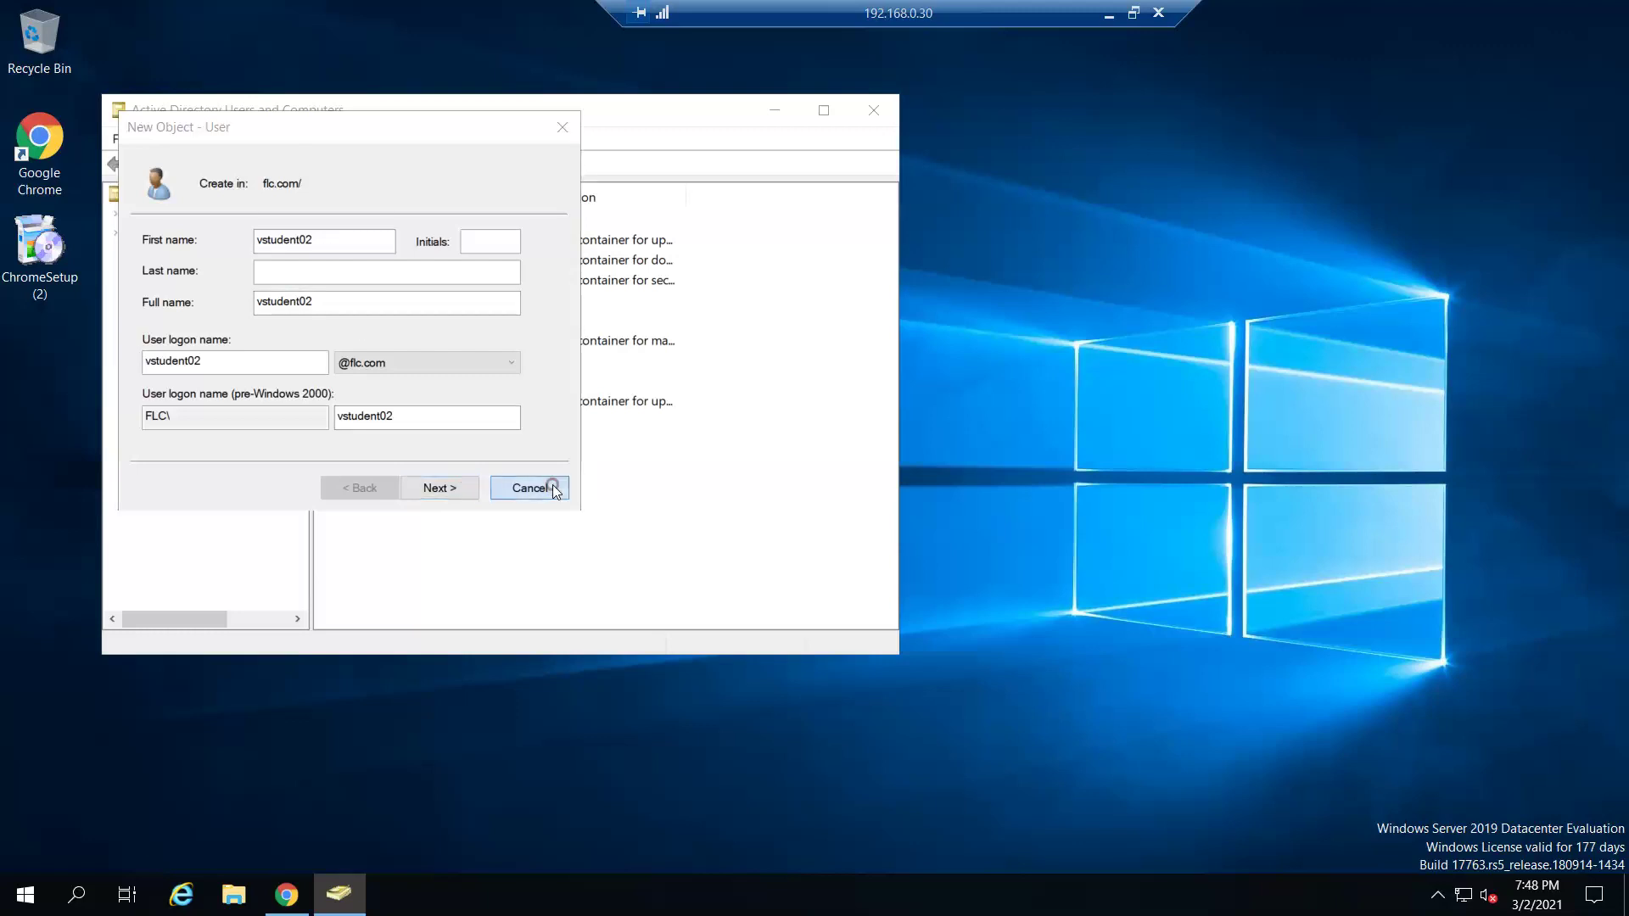
# - Start a new user named vstudentblog2, using vstudentblog2 as its logon name
pyautogui.rightClick(380, 521)
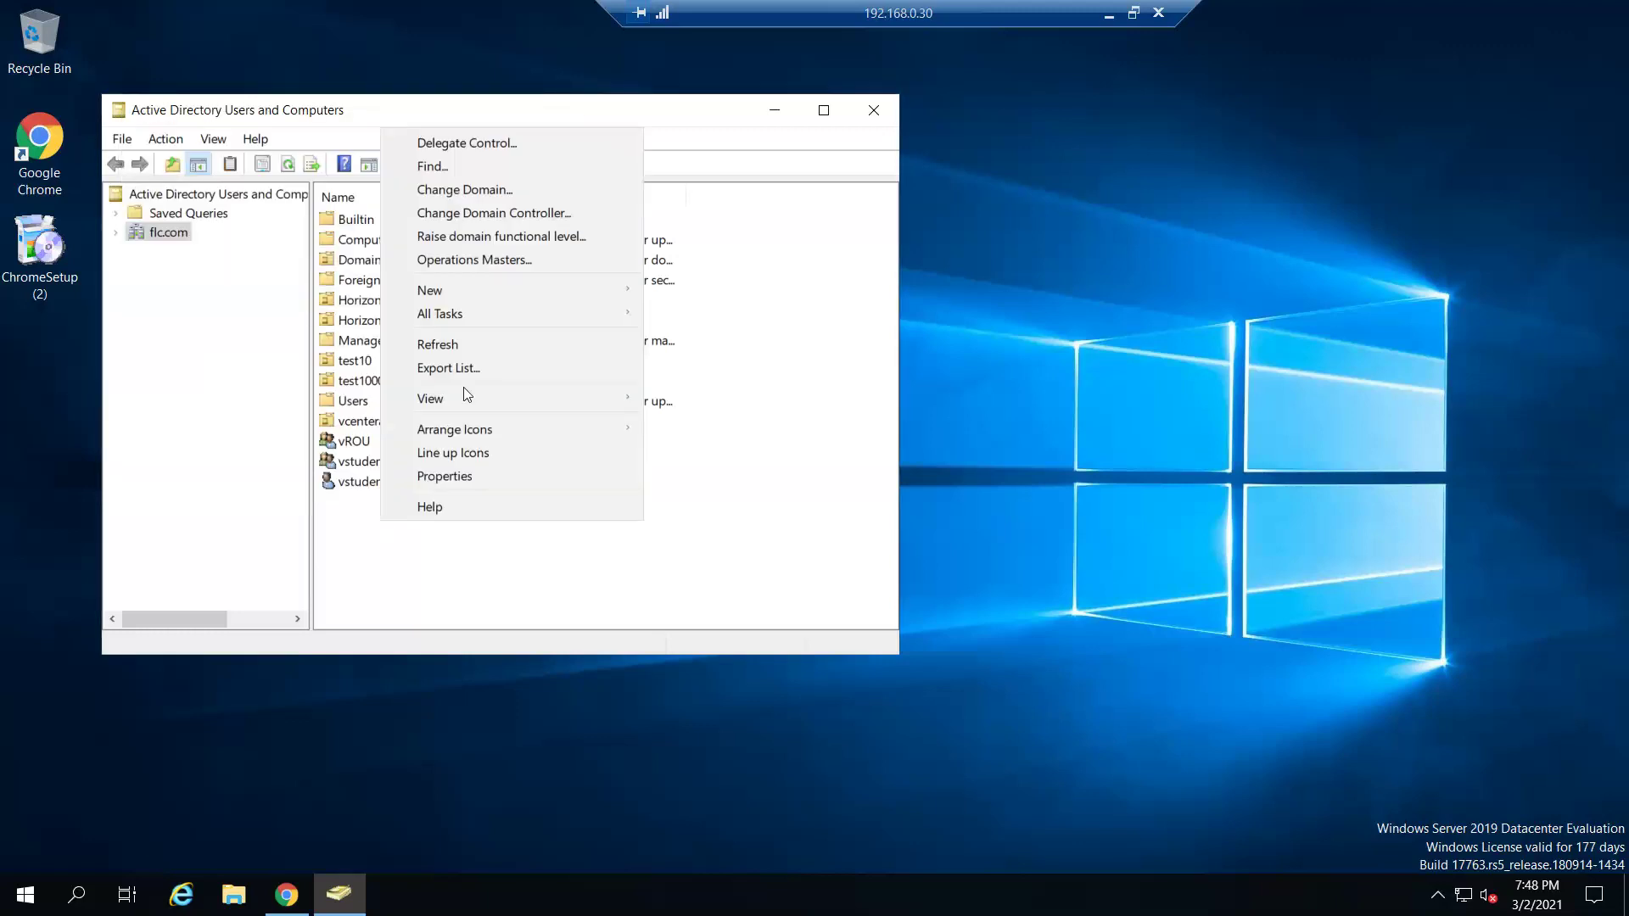
pyautogui.moveTo(481, 292)
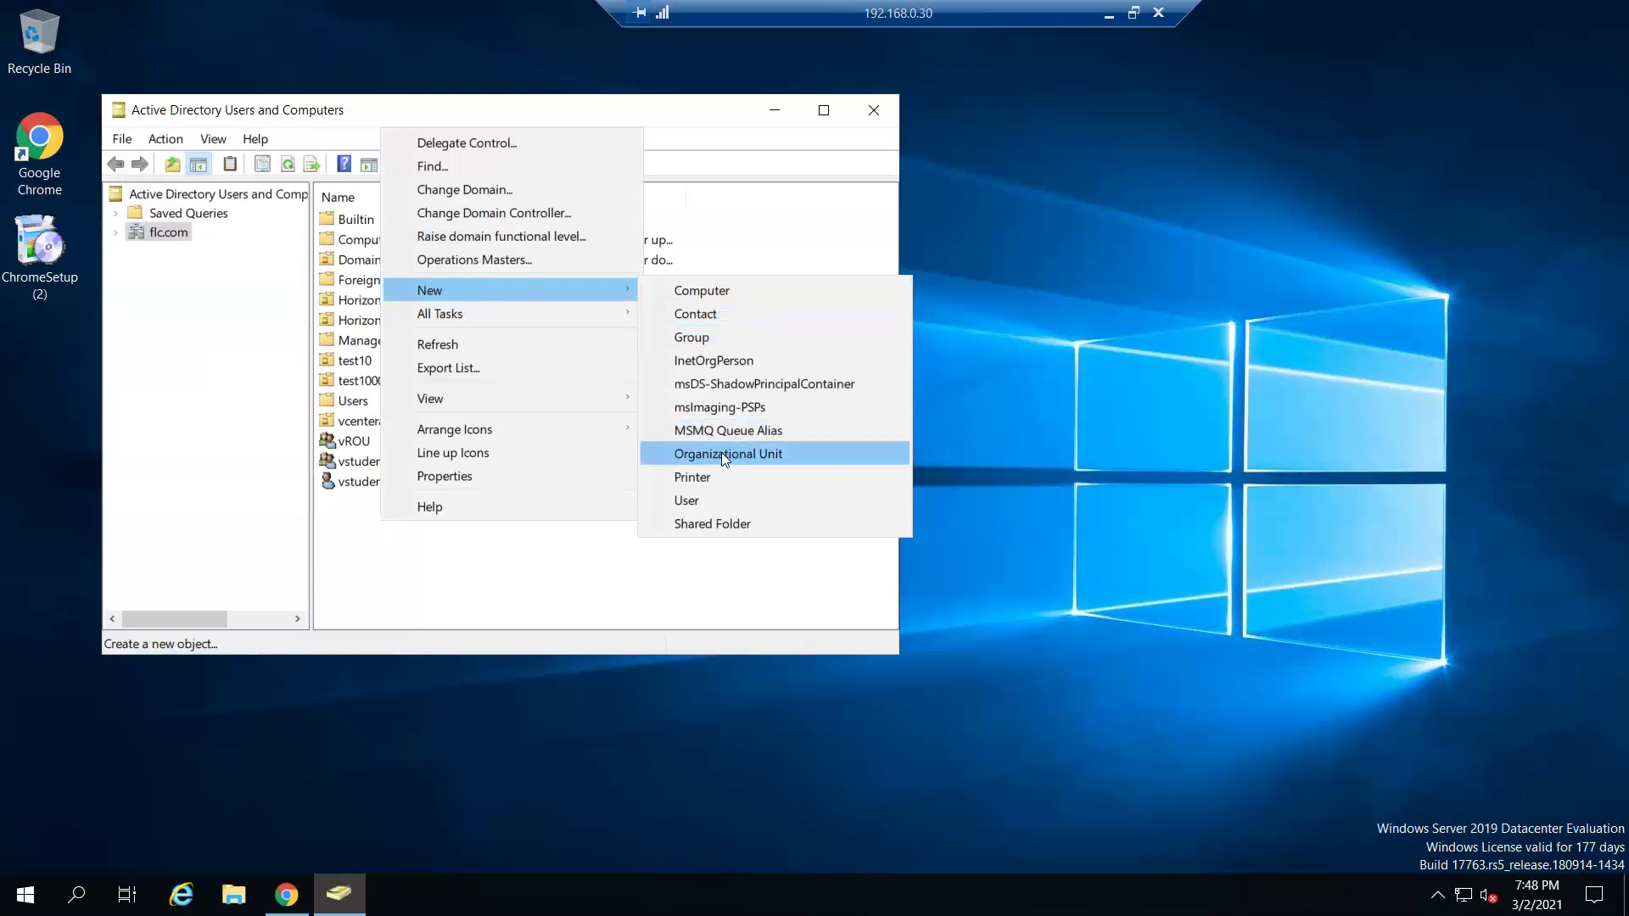
pyautogui.click(734, 500)
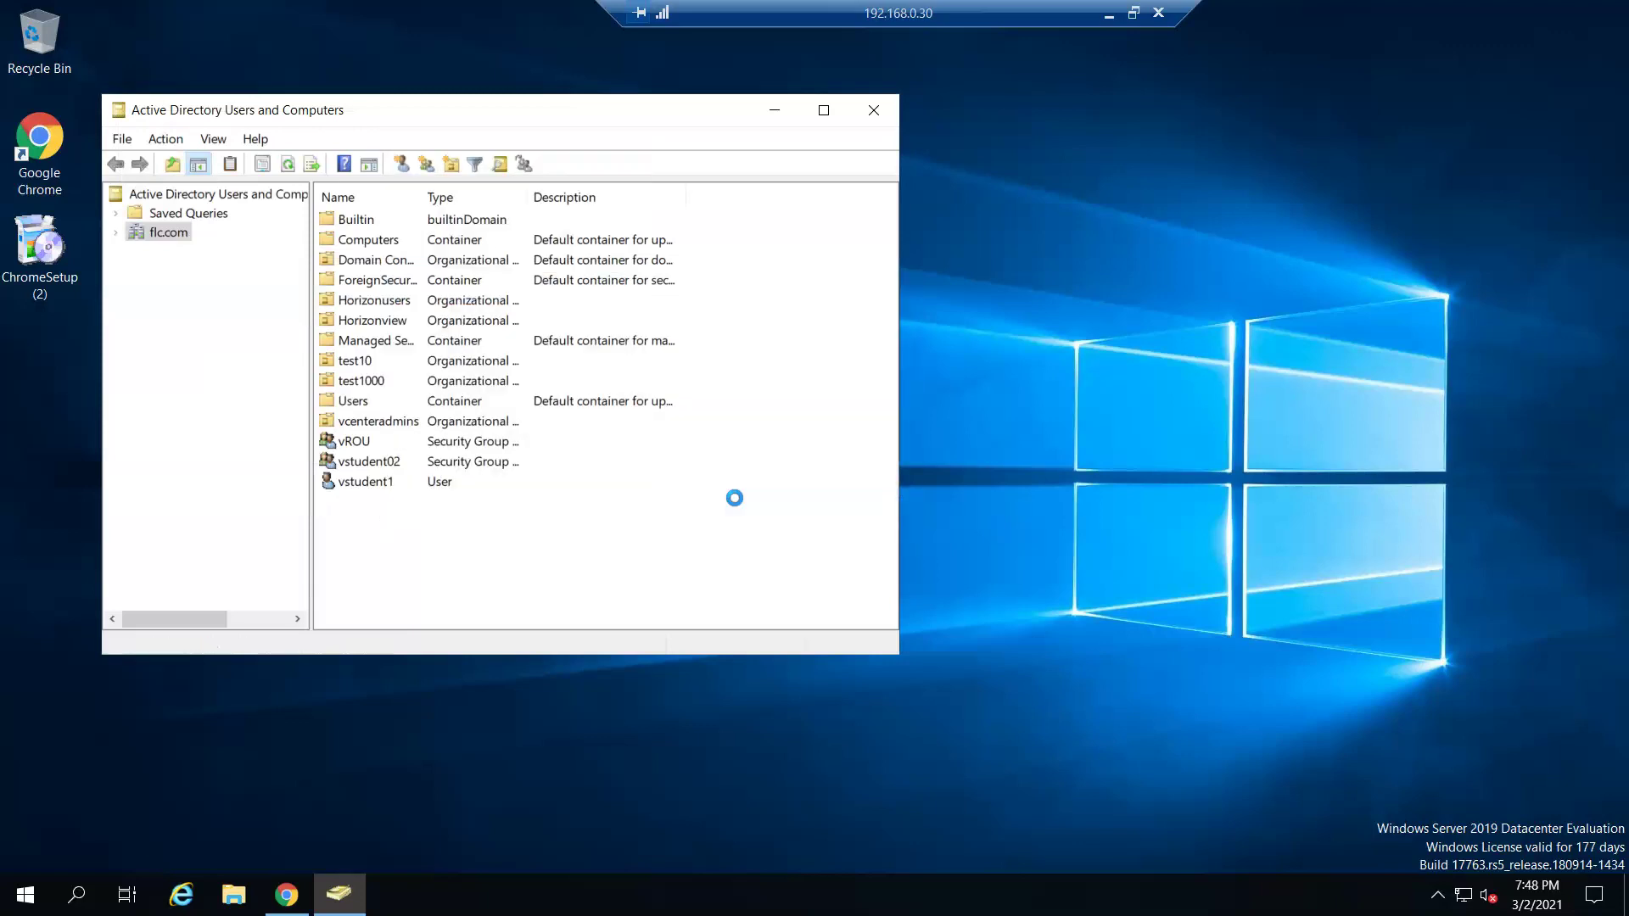
pyautogui.write('vstue')
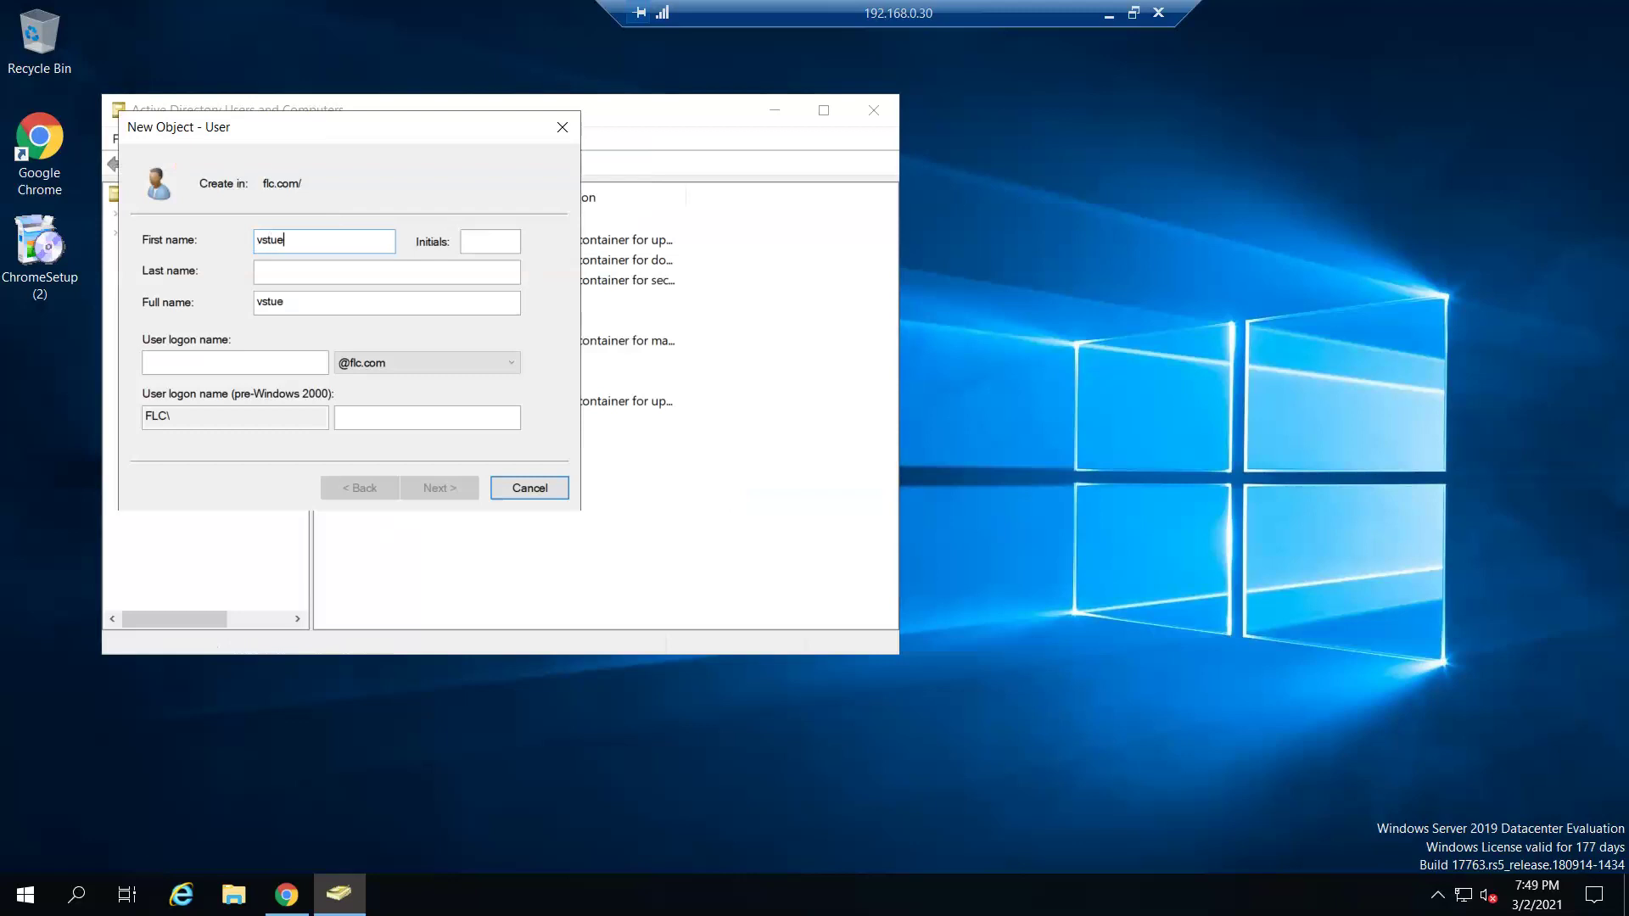
pyautogui.press('BackSpace')
pyautogui.write('dentblog2')
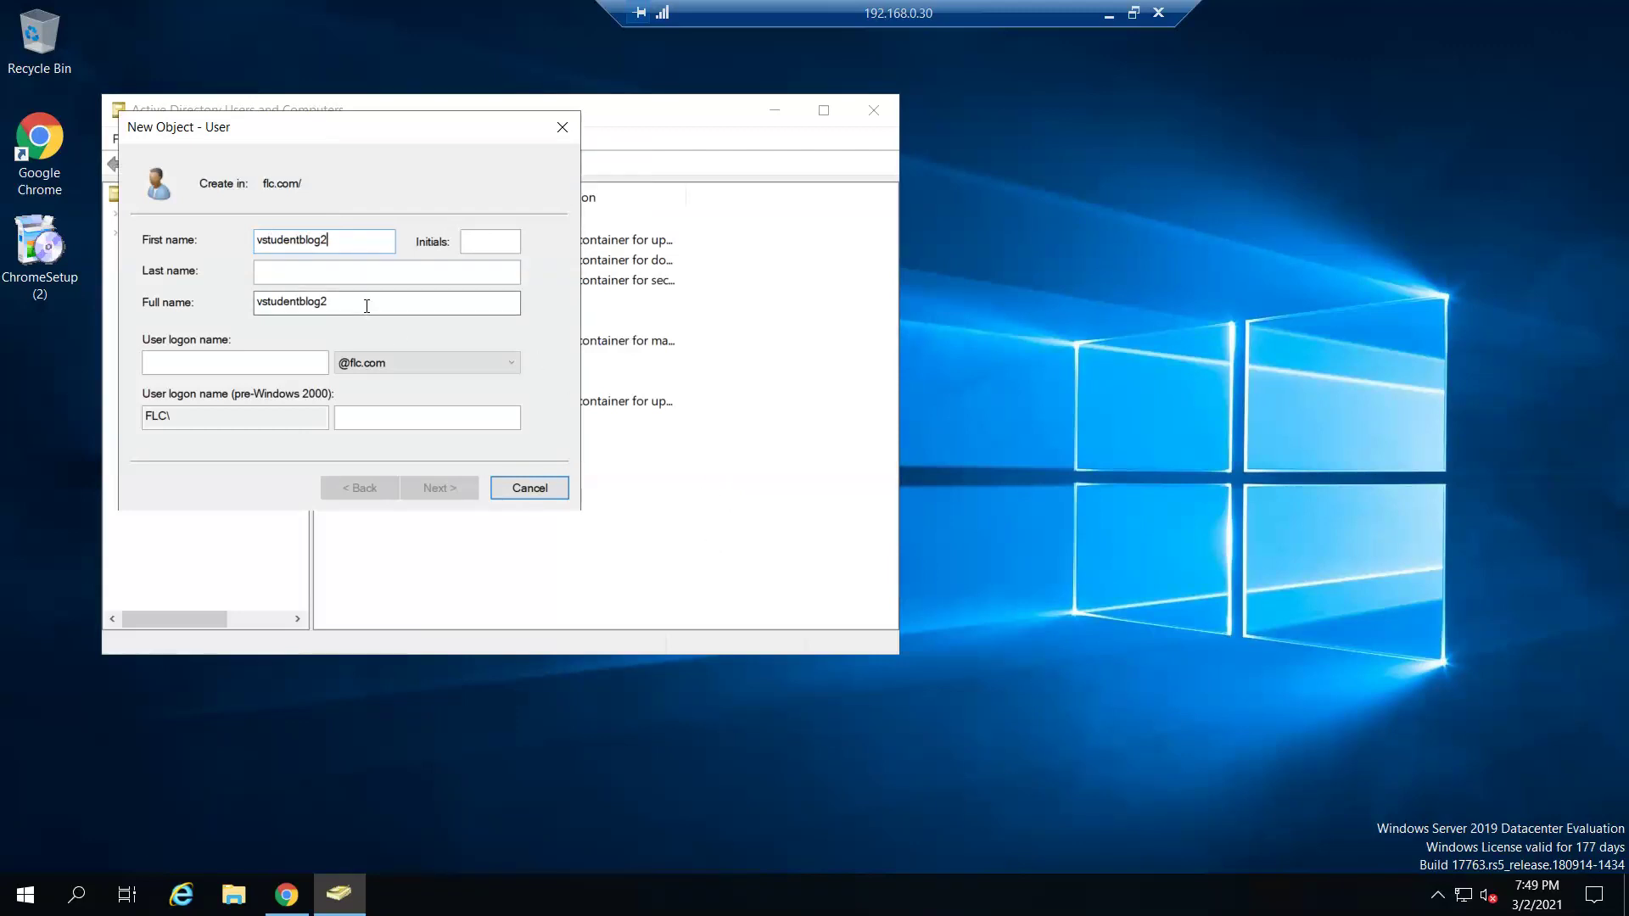
pyautogui.moveTo(365, 302); pyautogui.dragTo(185, 284)
pyautogui.hotkey('ctrl', 'c')
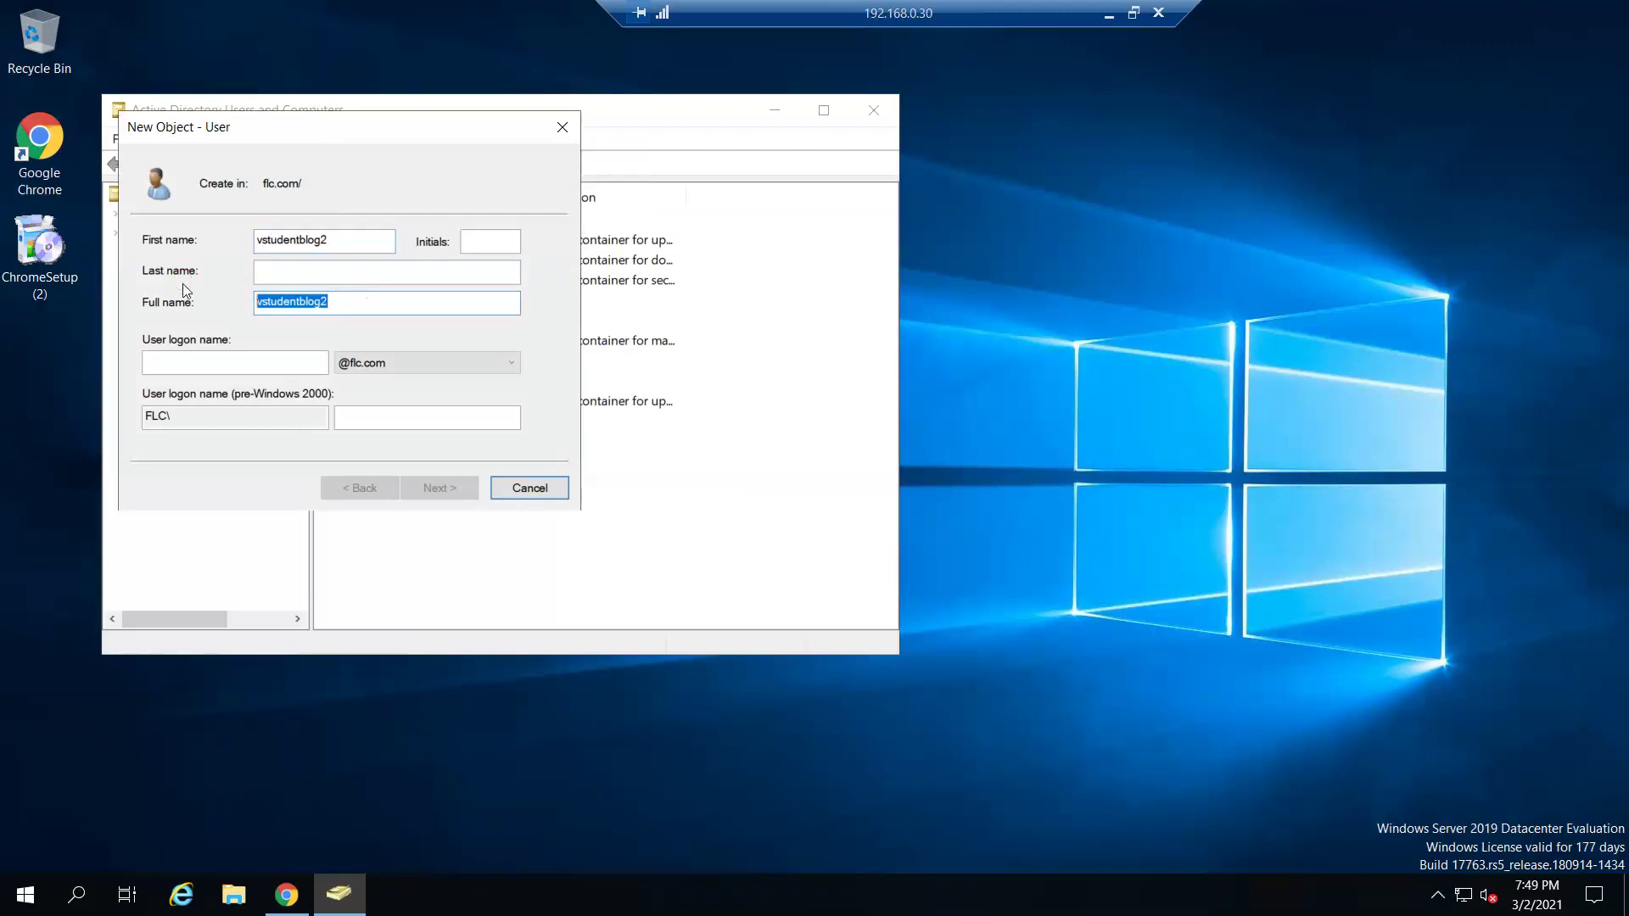
pyautogui.click(201, 362)
pyautogui.hotkey('ctrl', 'v')
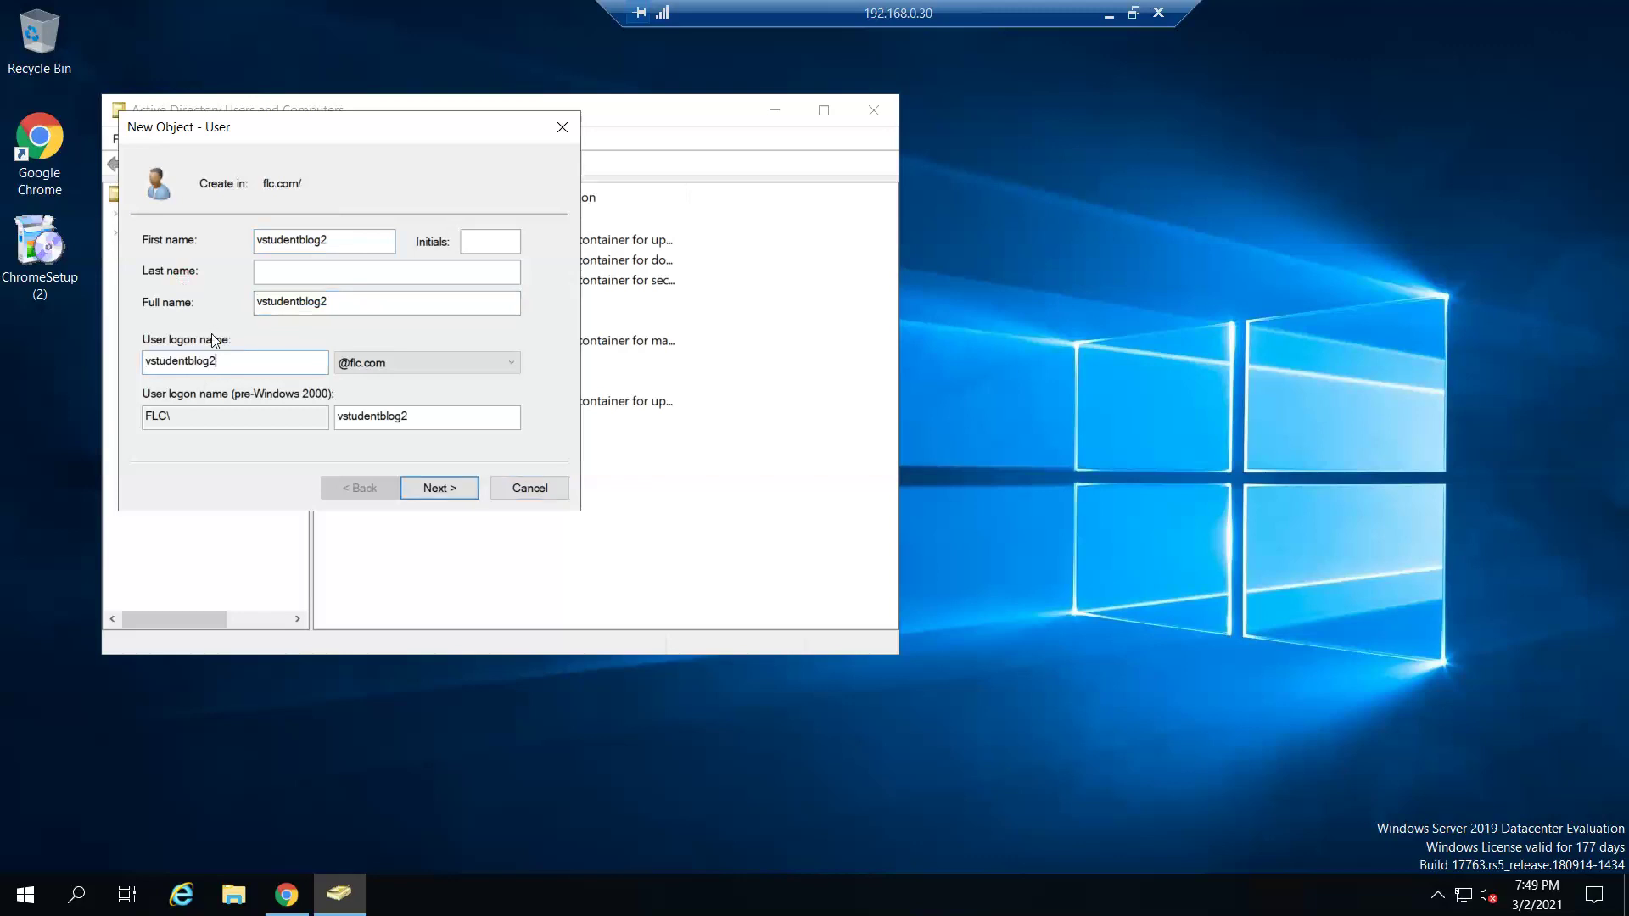
pyautogui.click(446, 489)
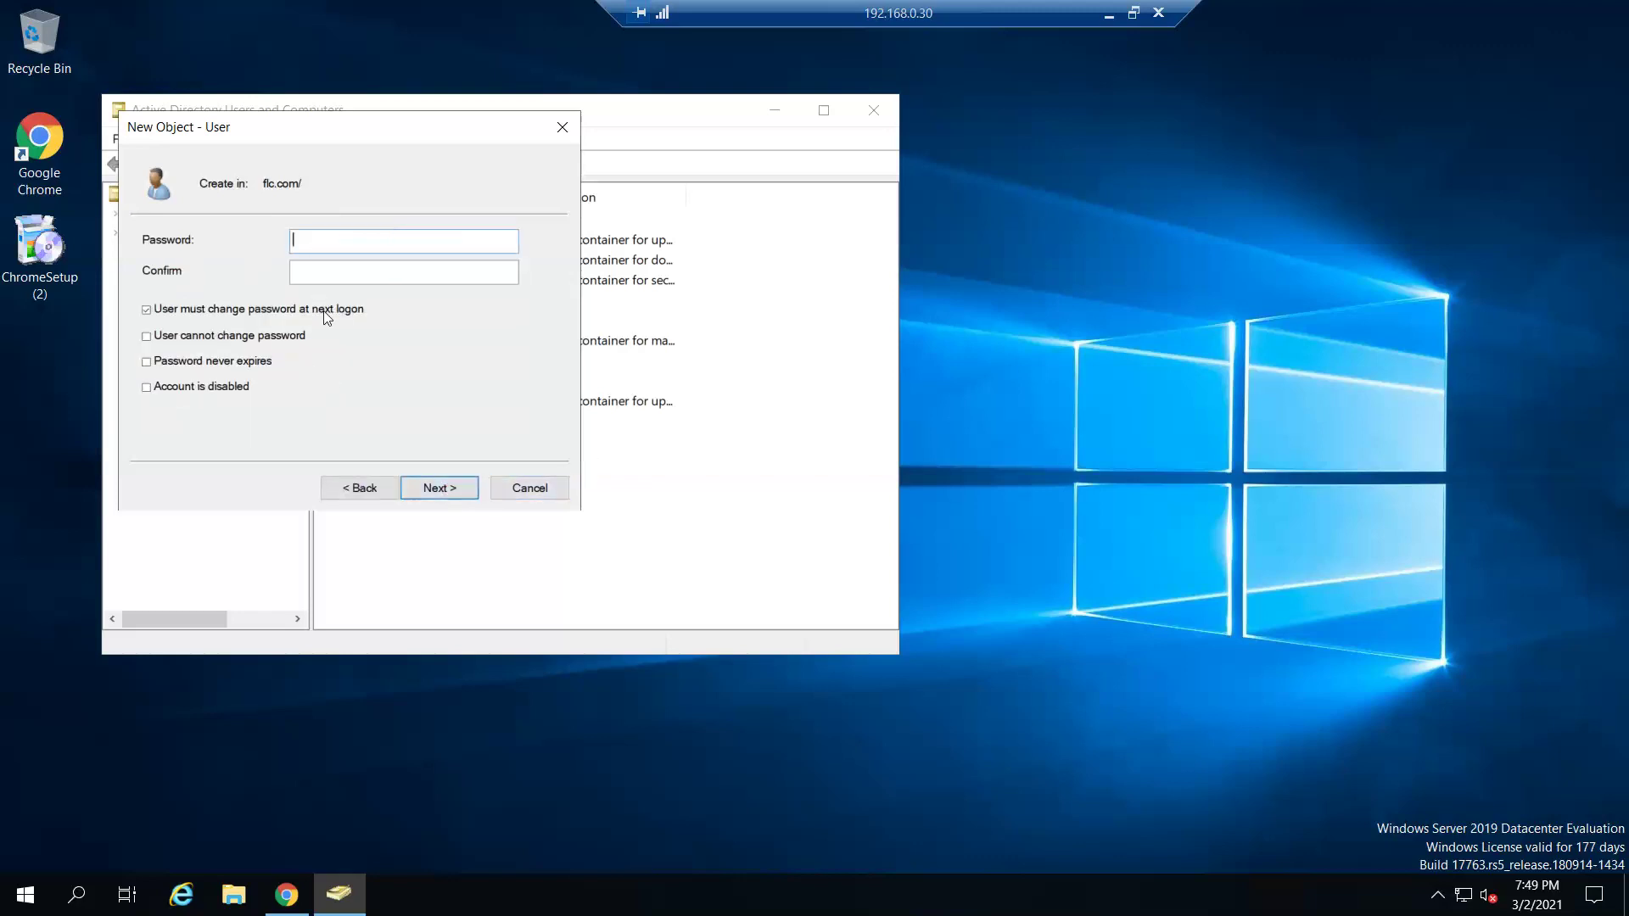
# - Set the account password, turn off must-change-at-next-logon, enable Password never expires, and finish
pyautogui.write('Password1')
pyautogui.press('Tab')
pyautogui.write('Password1')
pyautogui.click(253, 310)
pyautogui.click(229, 363)
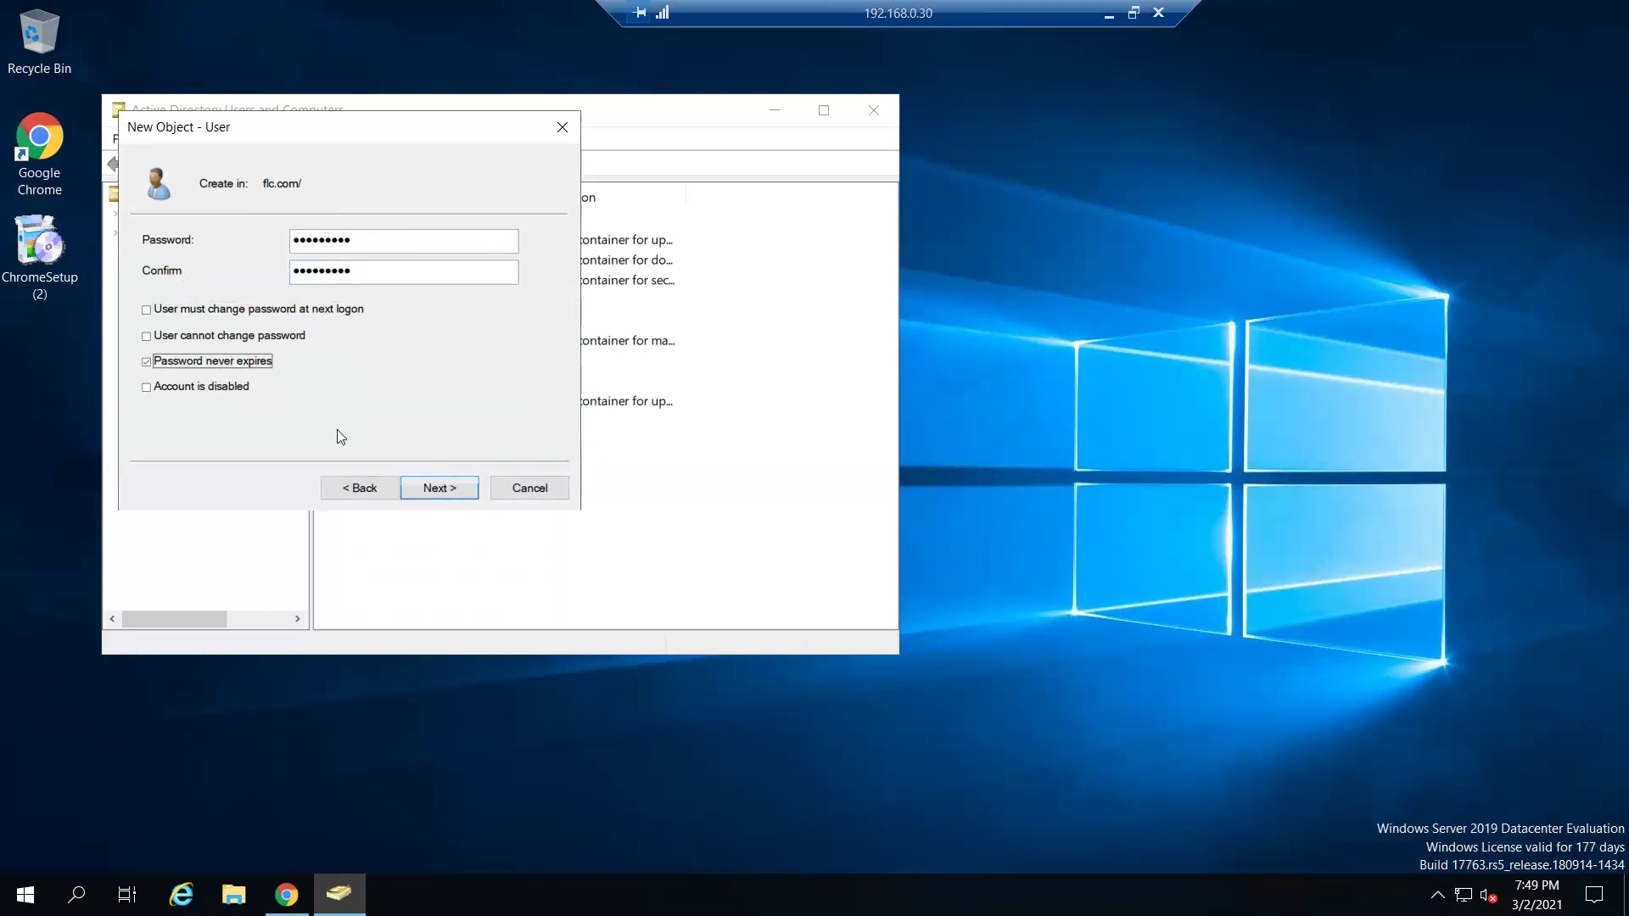
pyautogui.click(440, 492)
pyautogui.click(441, 492)
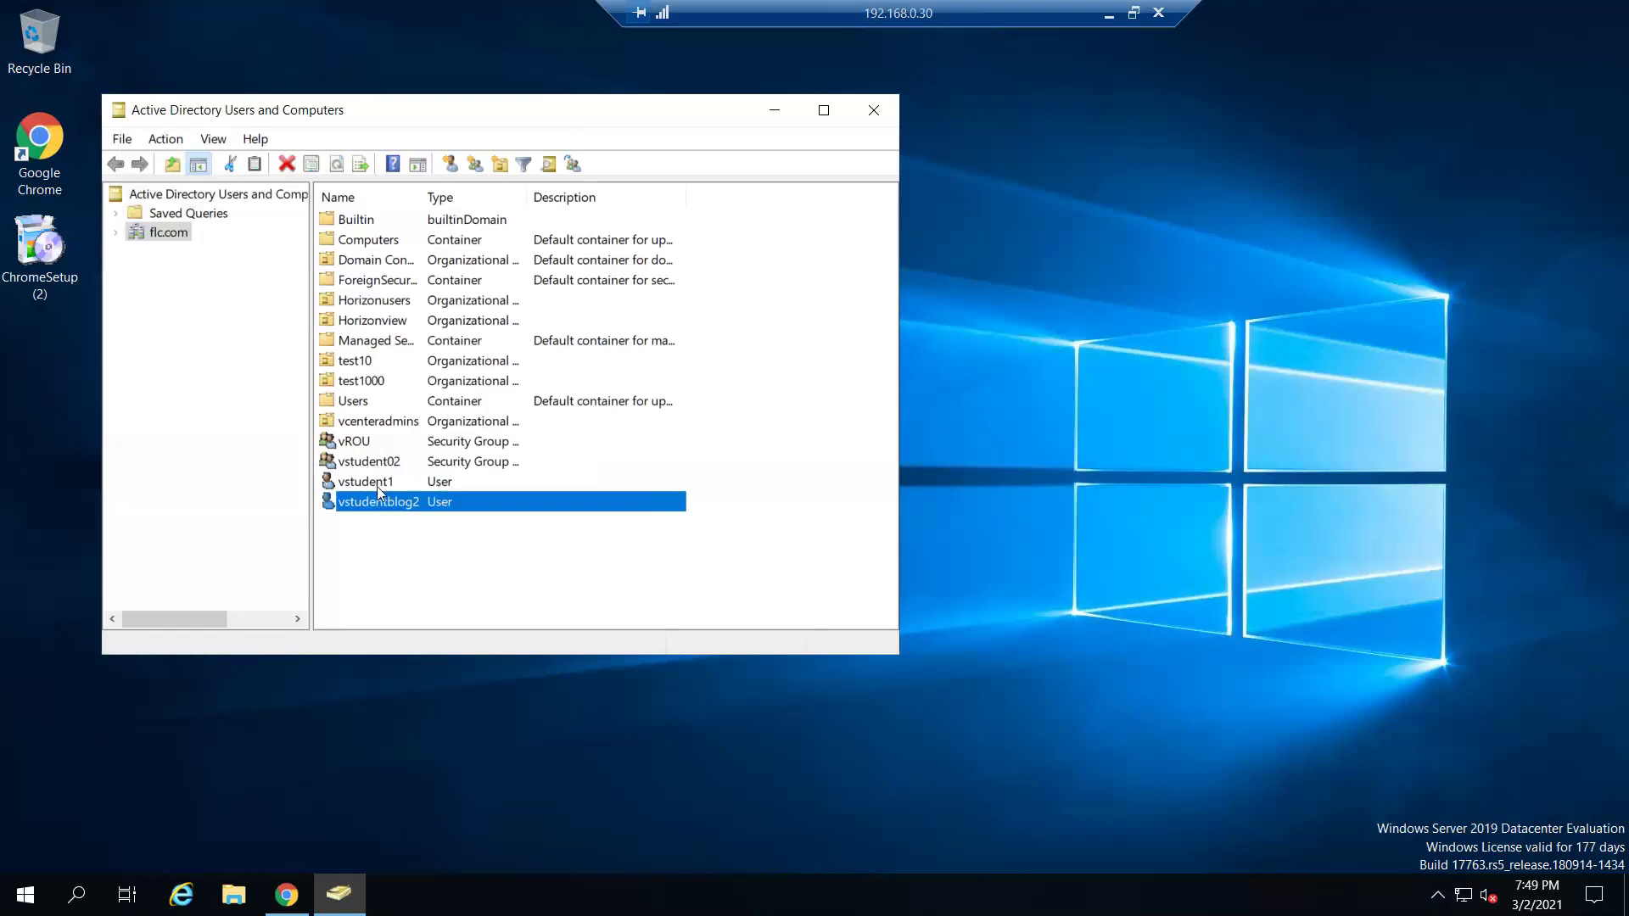
# - Try adding group vstudent02 to a group named 'vstudentb', which is not found
pyautogui.click(368, 465)
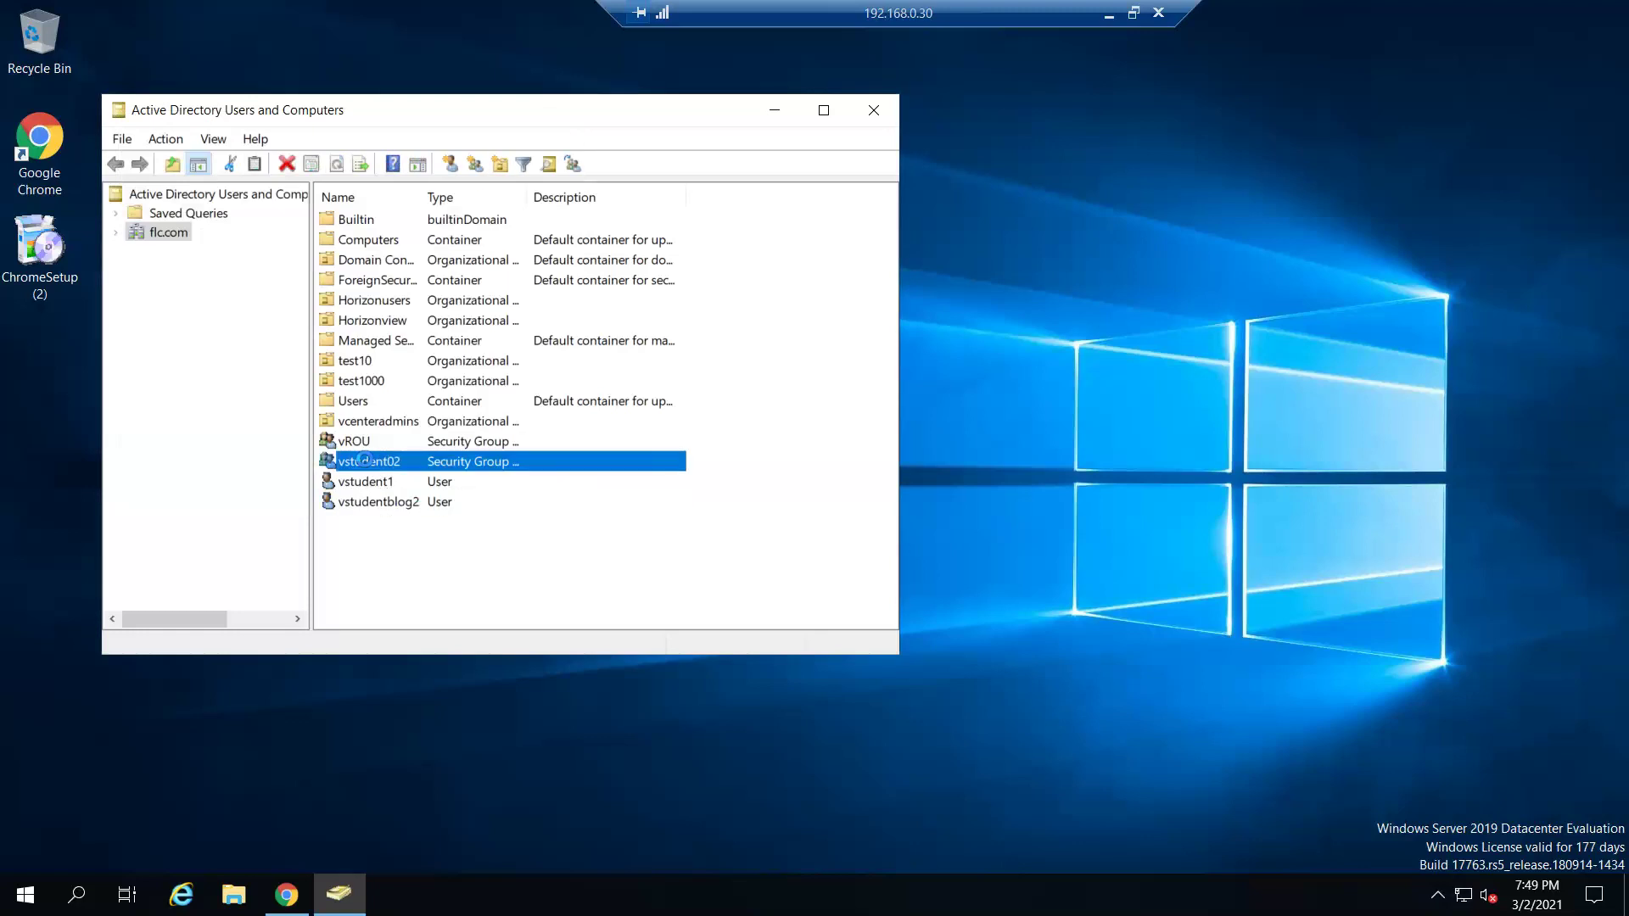
pyautogui.rightClick(366, 461)
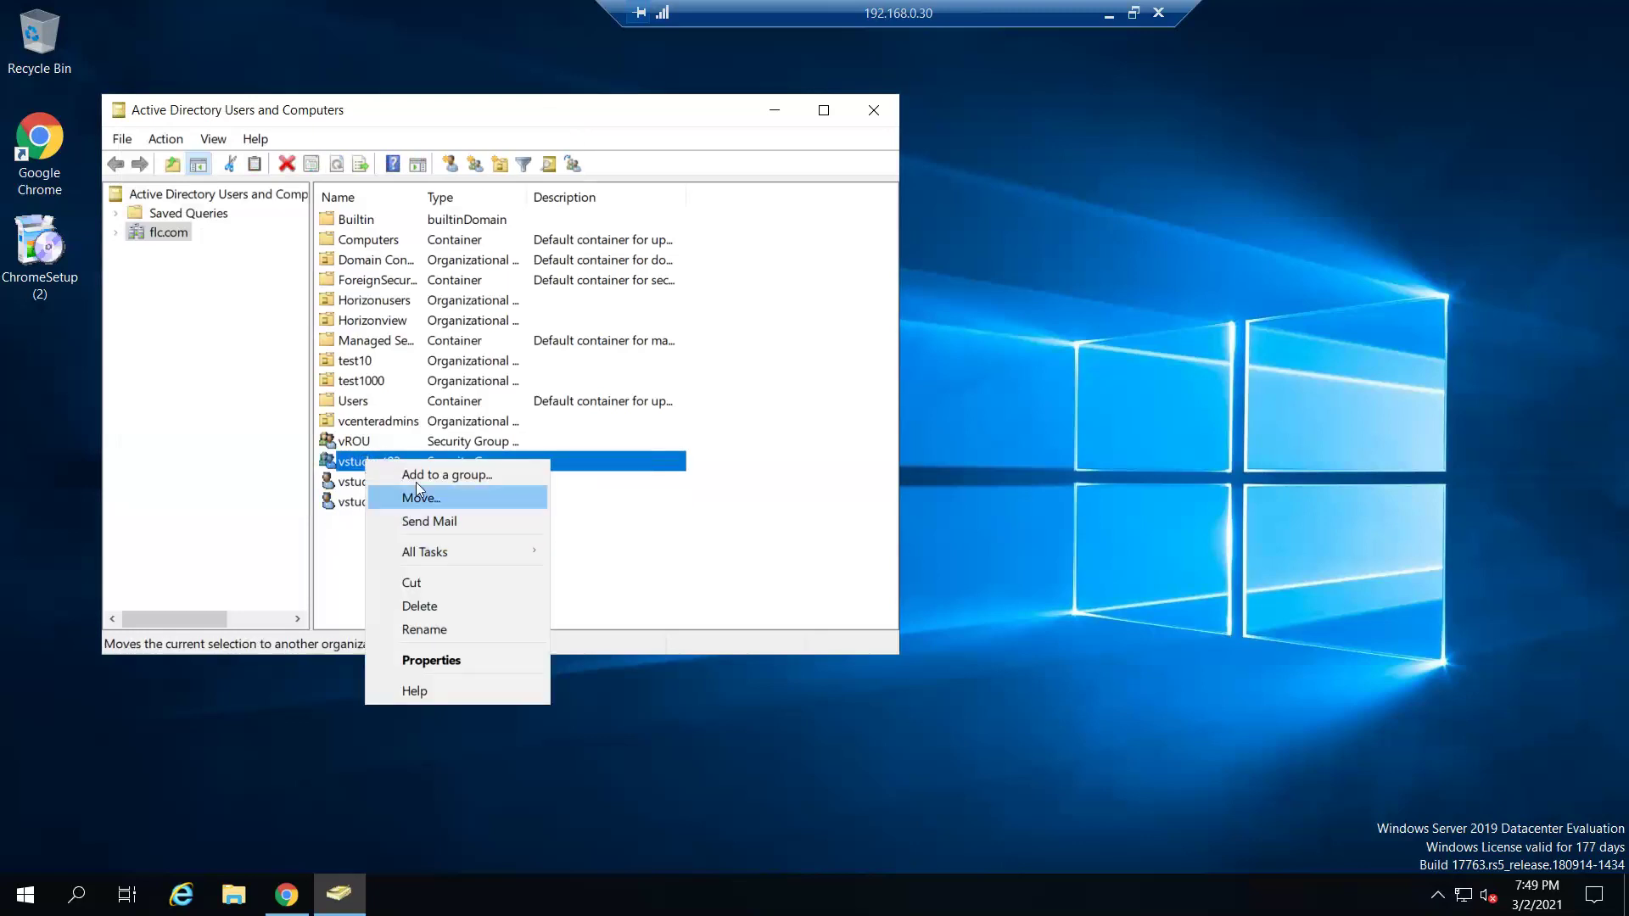
pyautogui.click(429, 474)
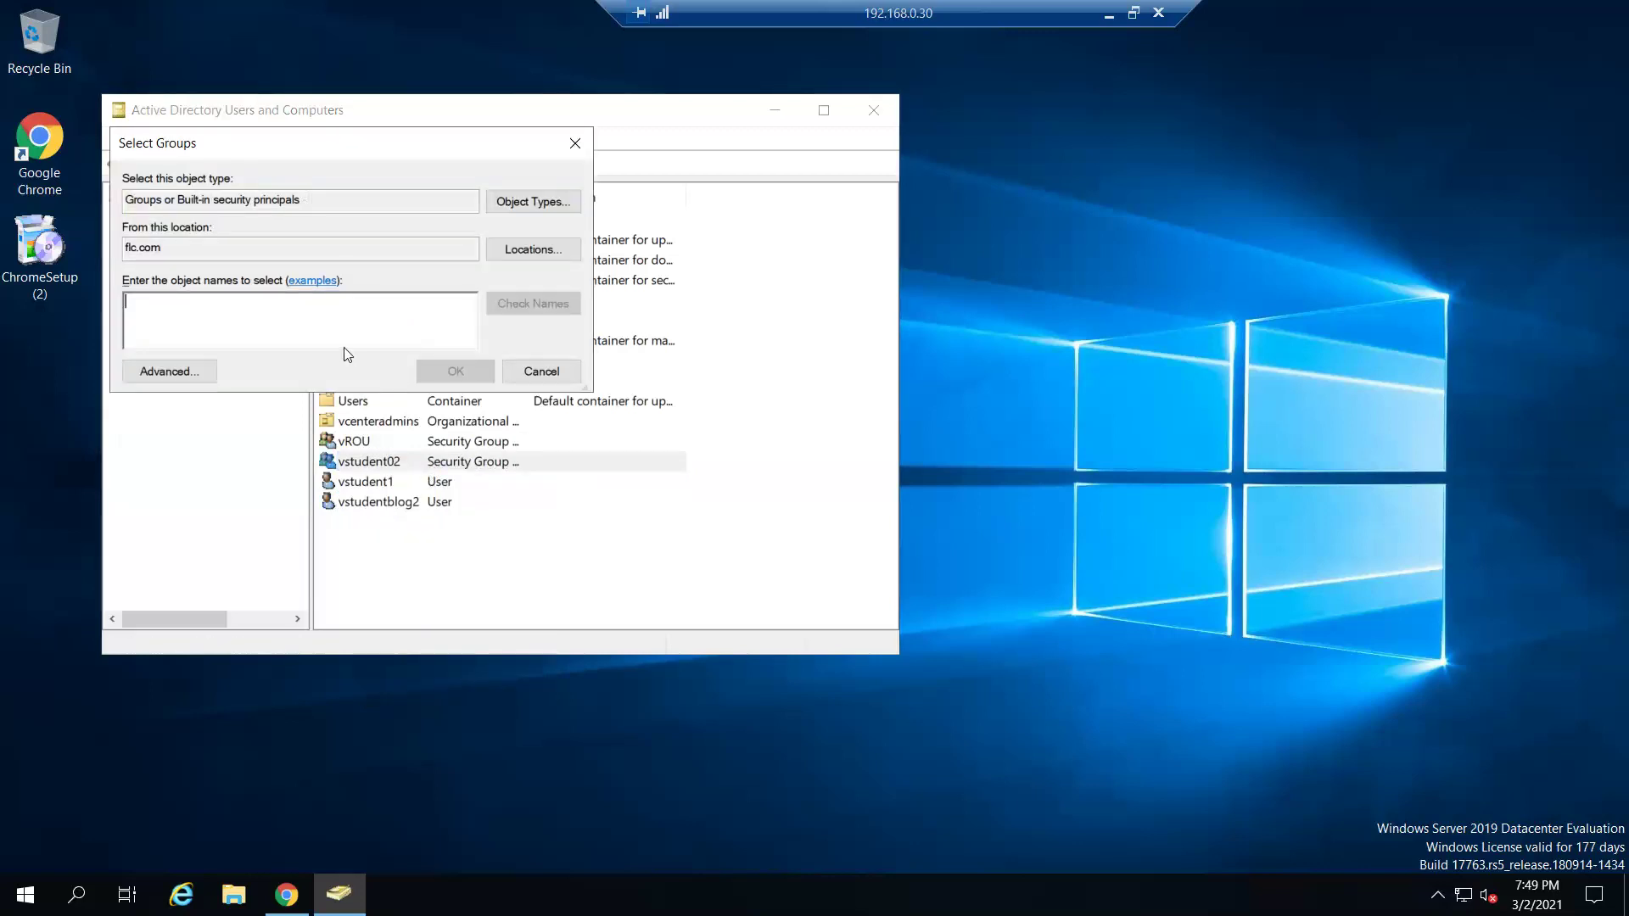
pyautogui.write('vst')
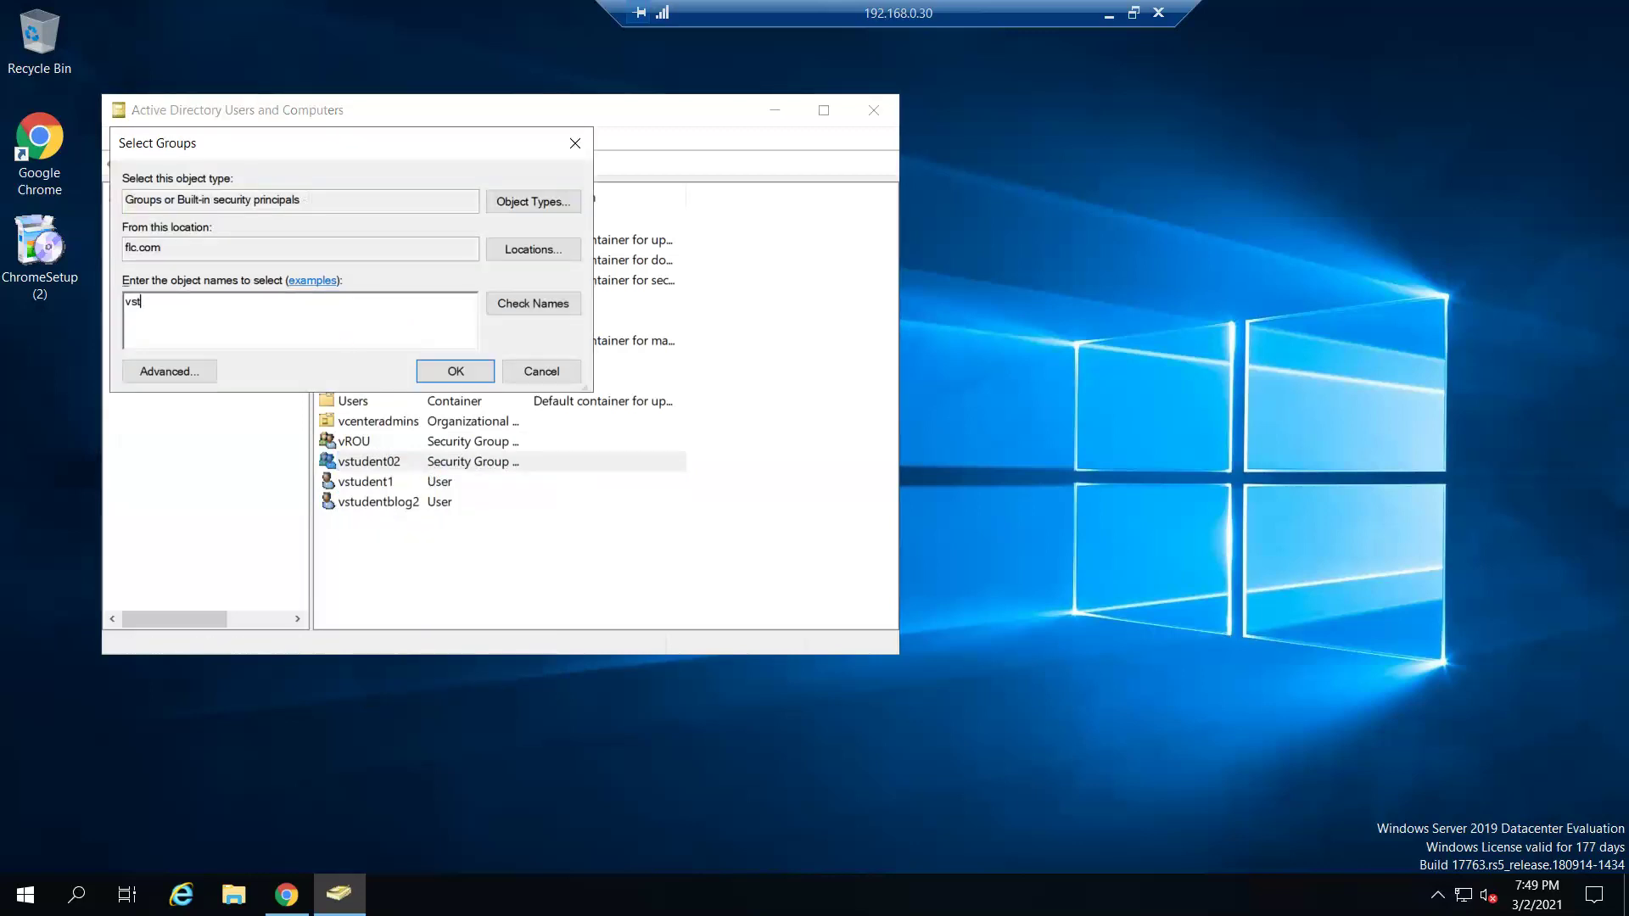
pyautogui.write('udentb')
pyautogui.click(533, 304)
pyautogui.click(588, 484)
# - Retry with the group name 'vstudentblog', which is also not found, and cancel the picker
pyautogui.write('b')
pyautogui.press('BackSpace')
pyautogui.write('log')
pyautogui.click(547, 303)
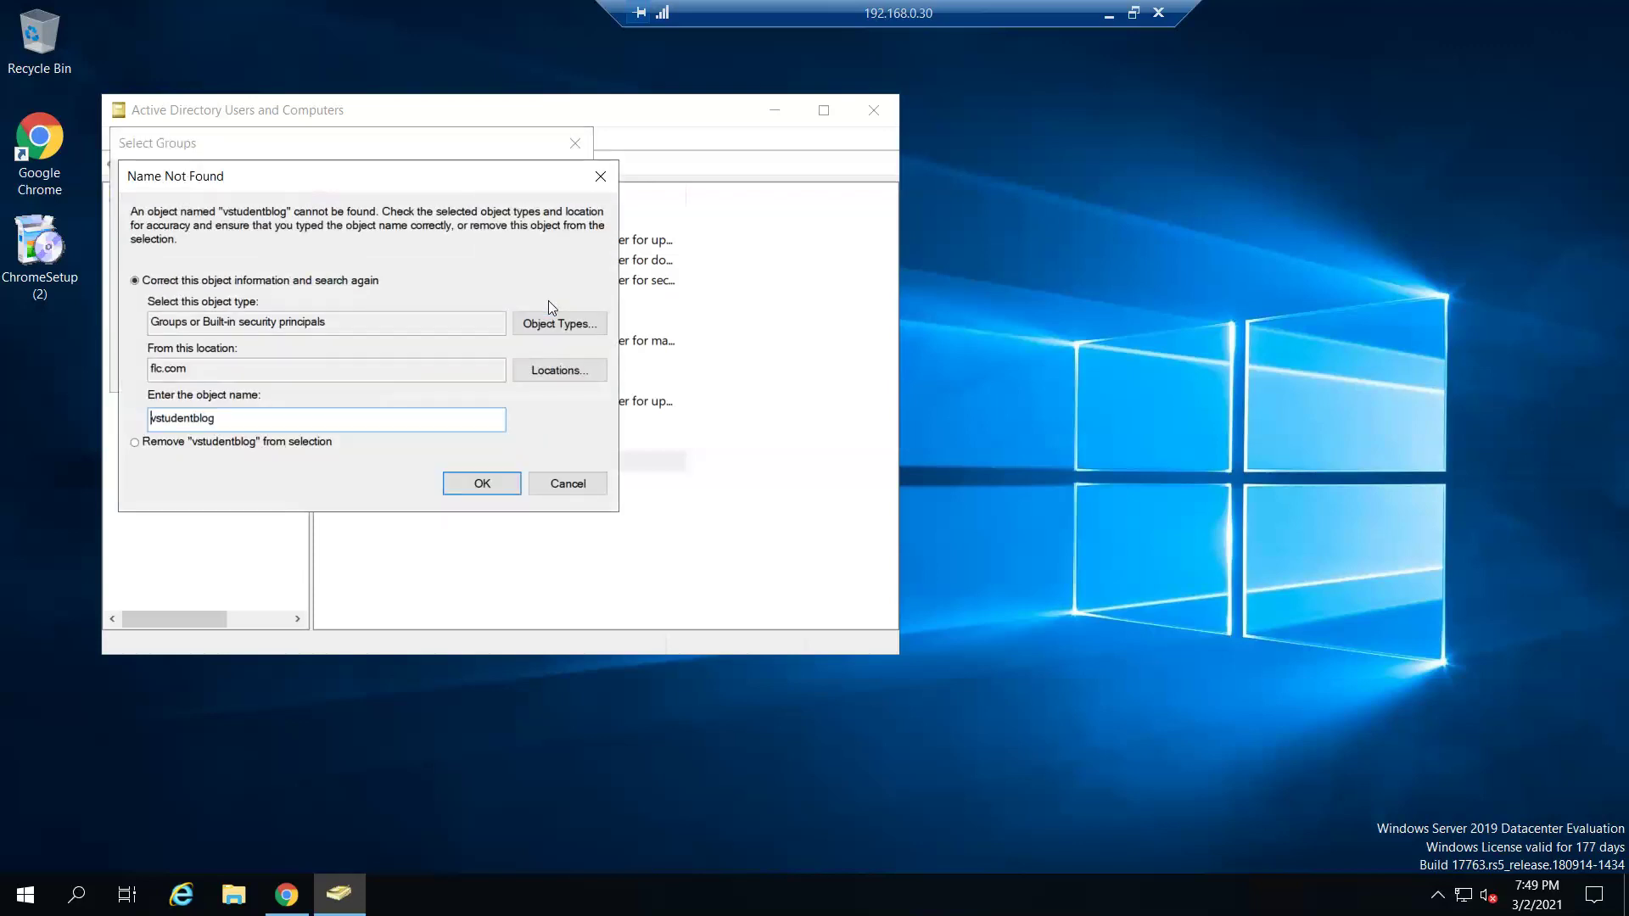
pyautogui.click(582, 482)
pyautogui.click(550, 370)
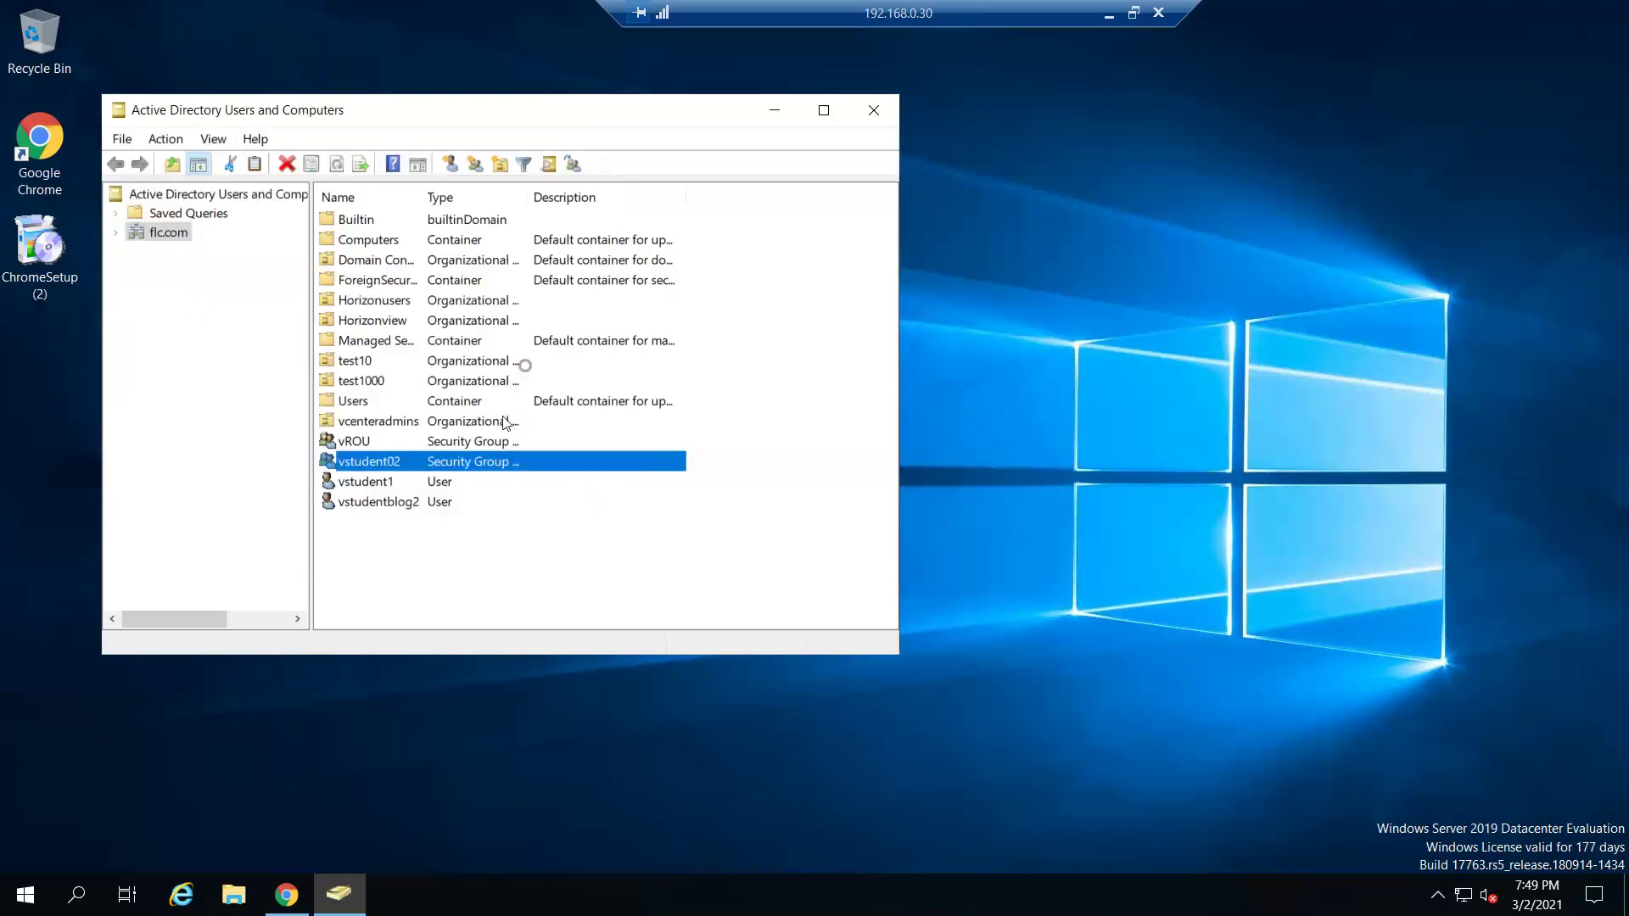
# - Add vstudentblog2 to the vstudent02 group's Members list, then close the console
pyautogui.doubleClick(398, 503)
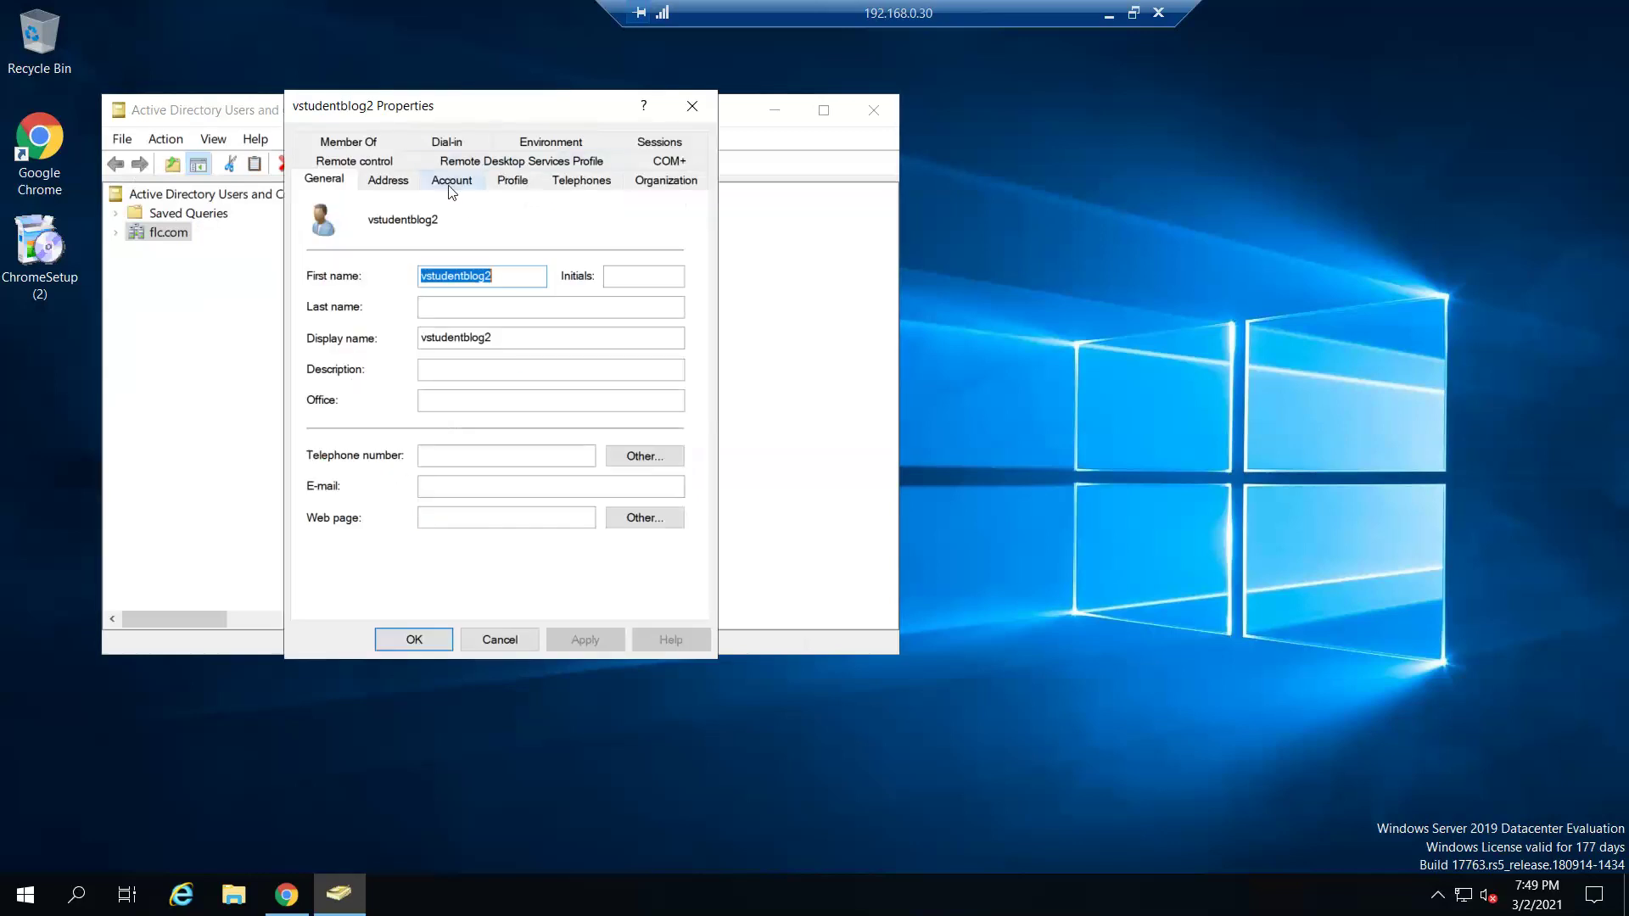
pyautogui.click(505, 640)
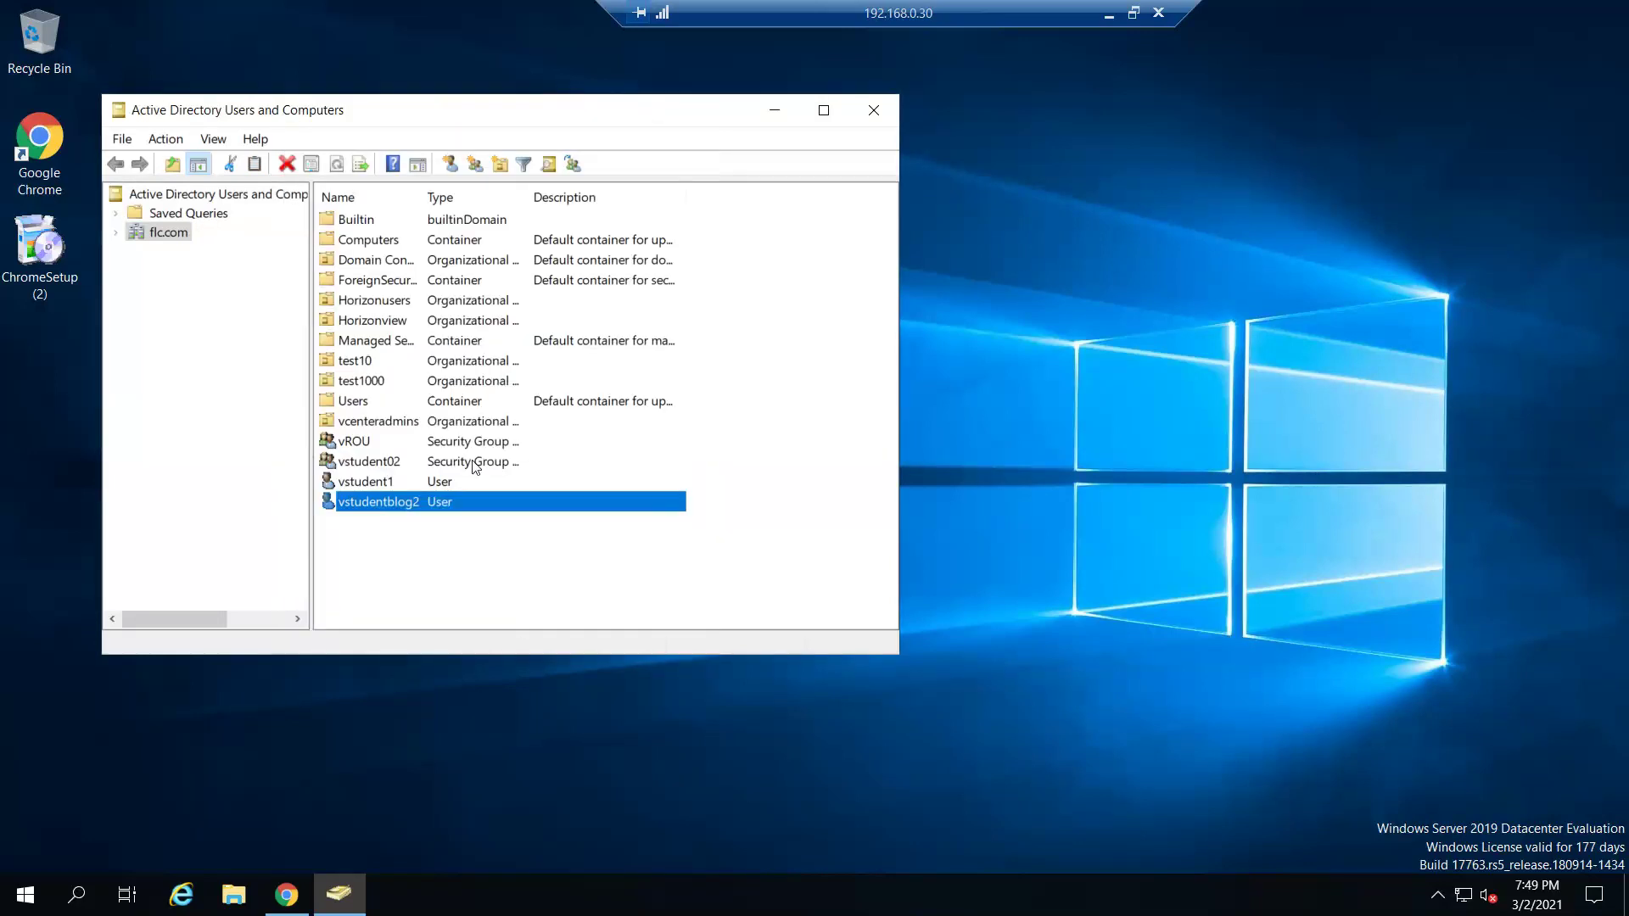
pyautogui.doubleClick(379, 464)
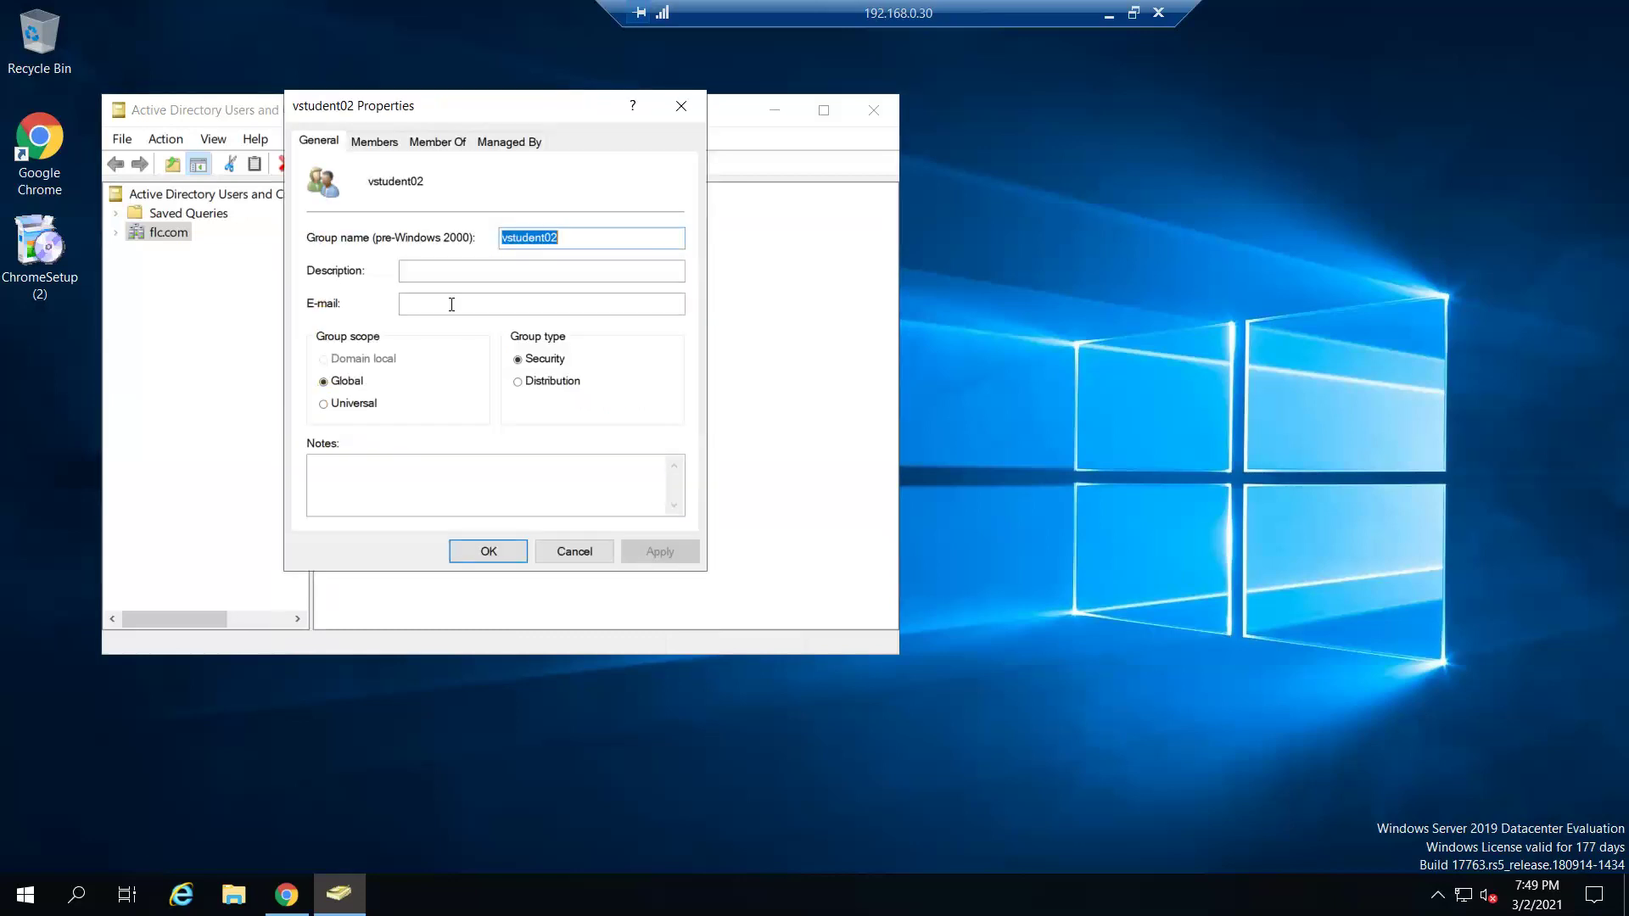
pyautogui.click(388, 143)
pyautogui.click(350, 490)
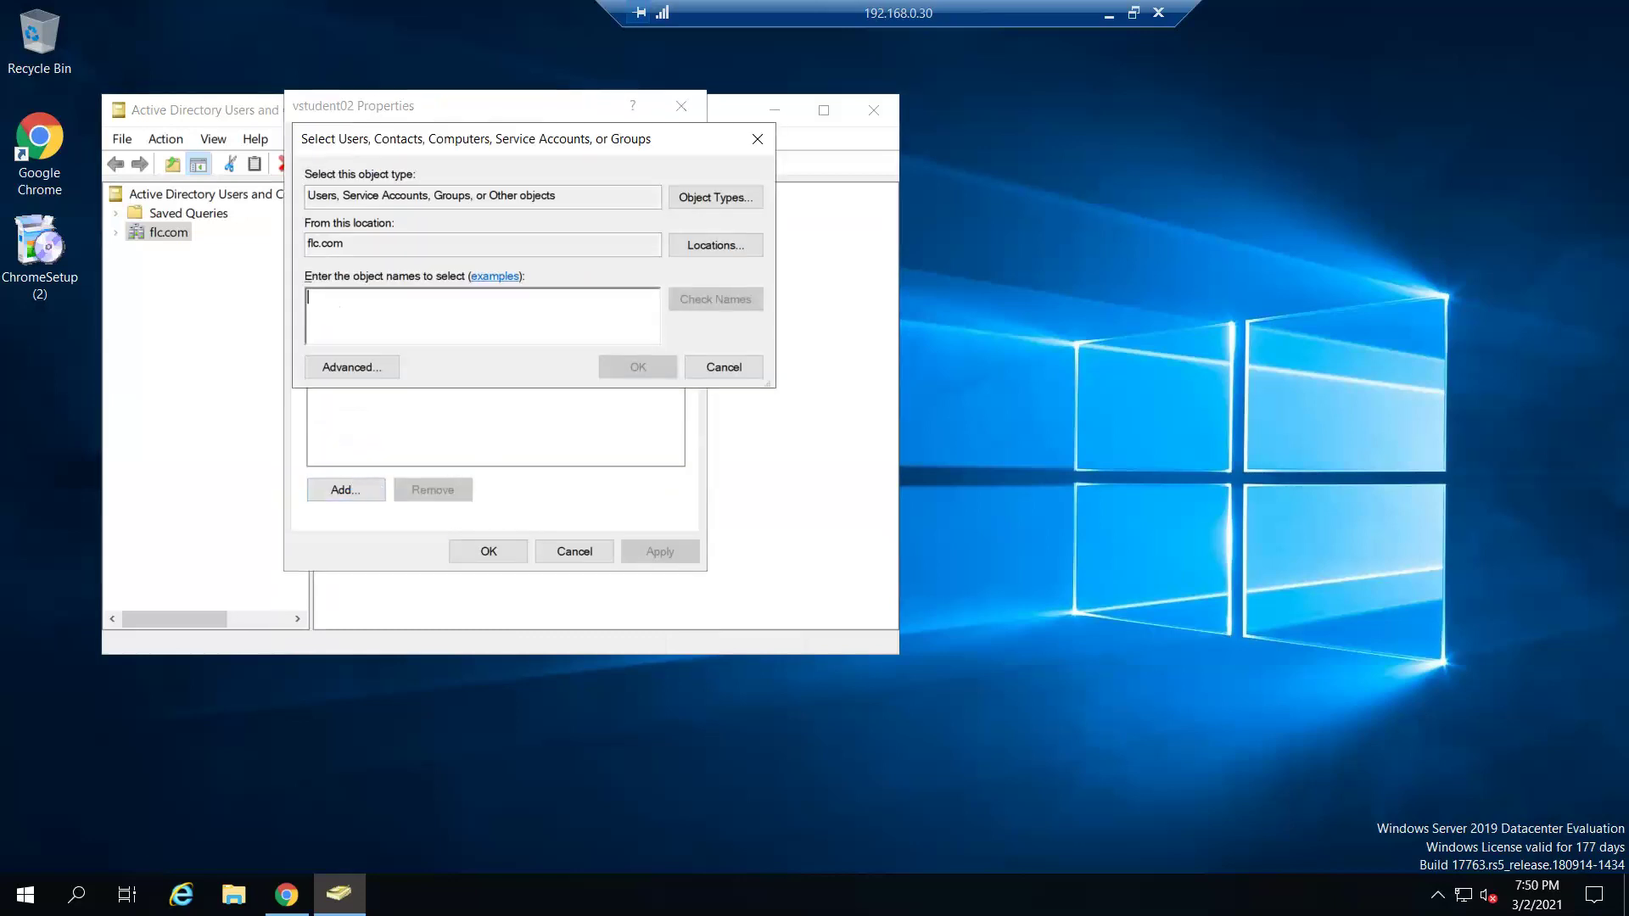
pyautogui.write('vstudentbl')
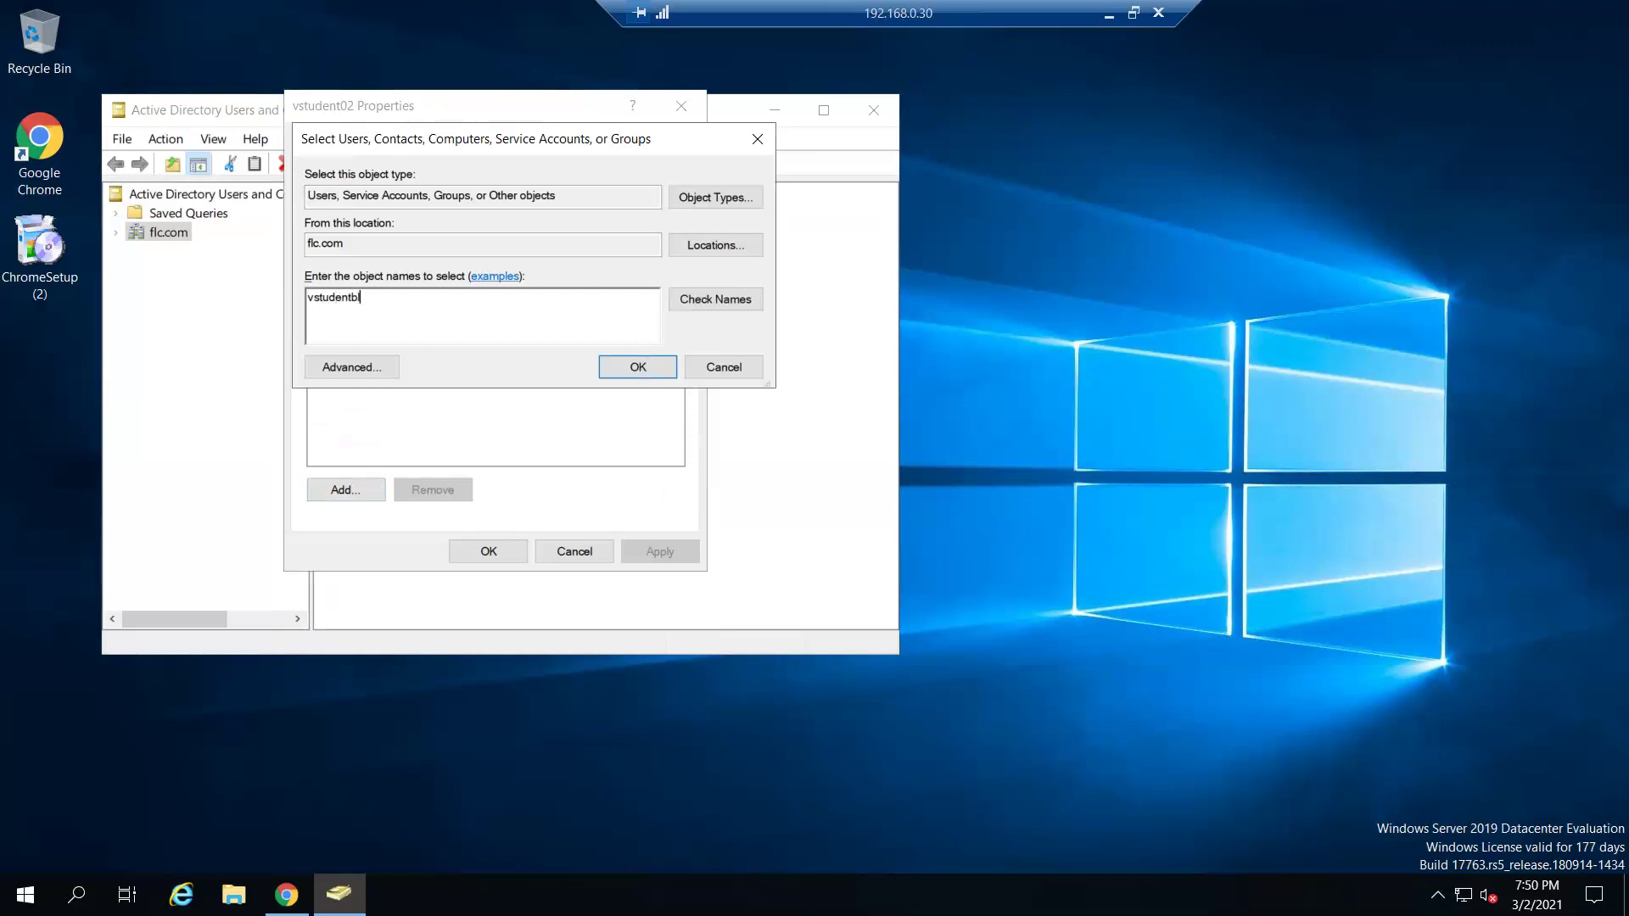
pyautogui.write('og2')
pyautogui.click(711, 299)
pyautogui.click(636, 370)
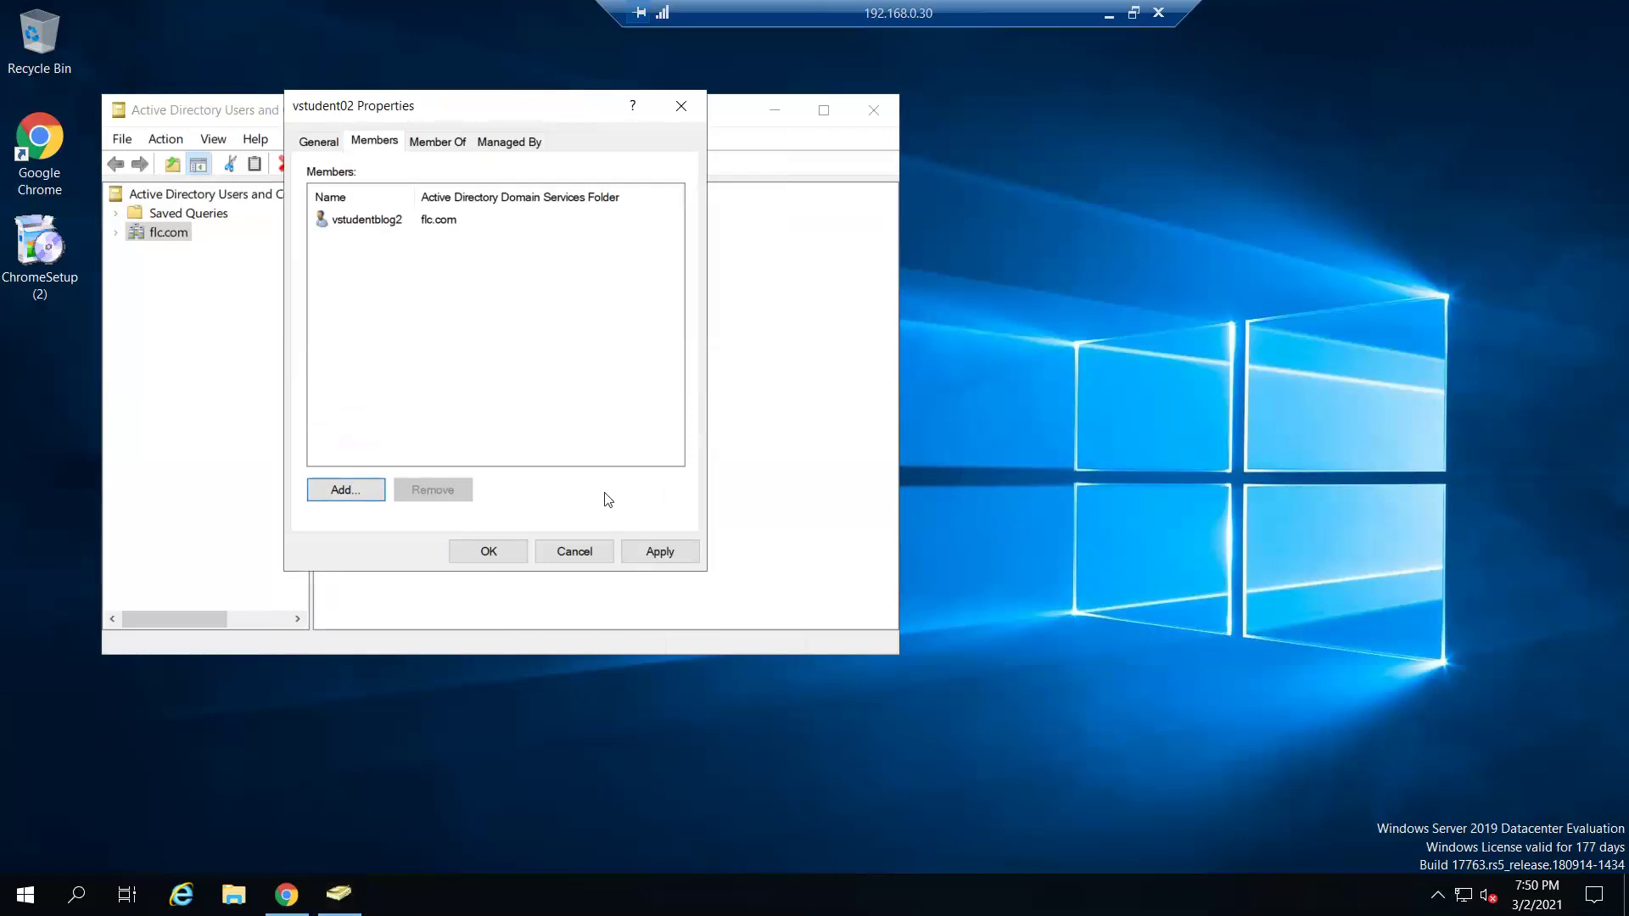
pyautogui.click(491, 555)
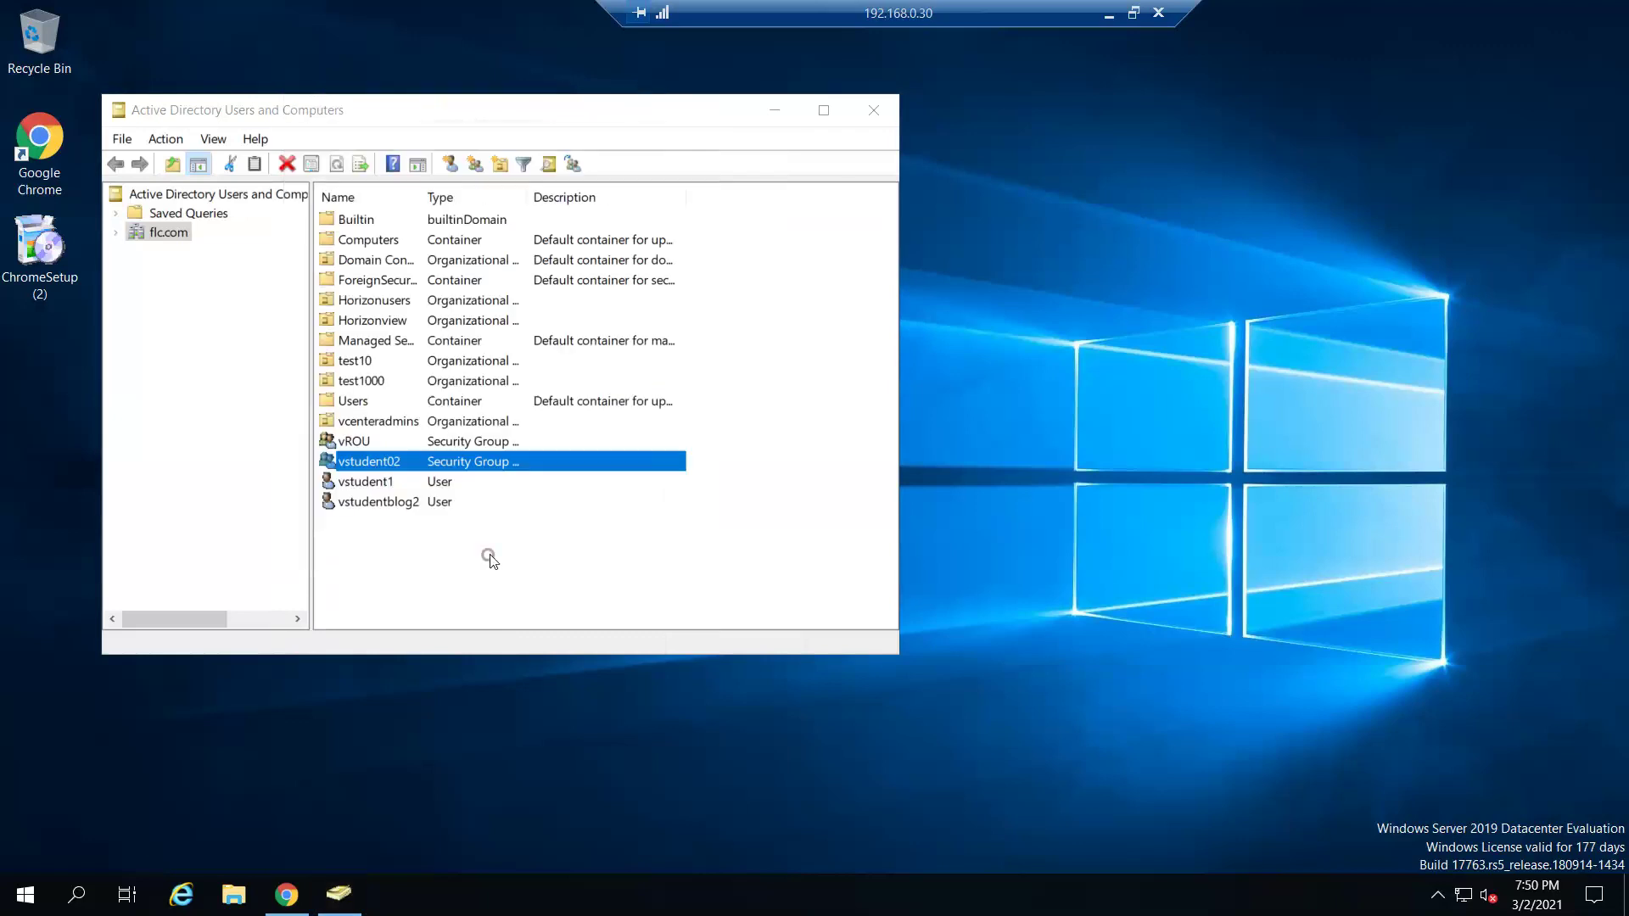
pyautogui.click(876, 109)
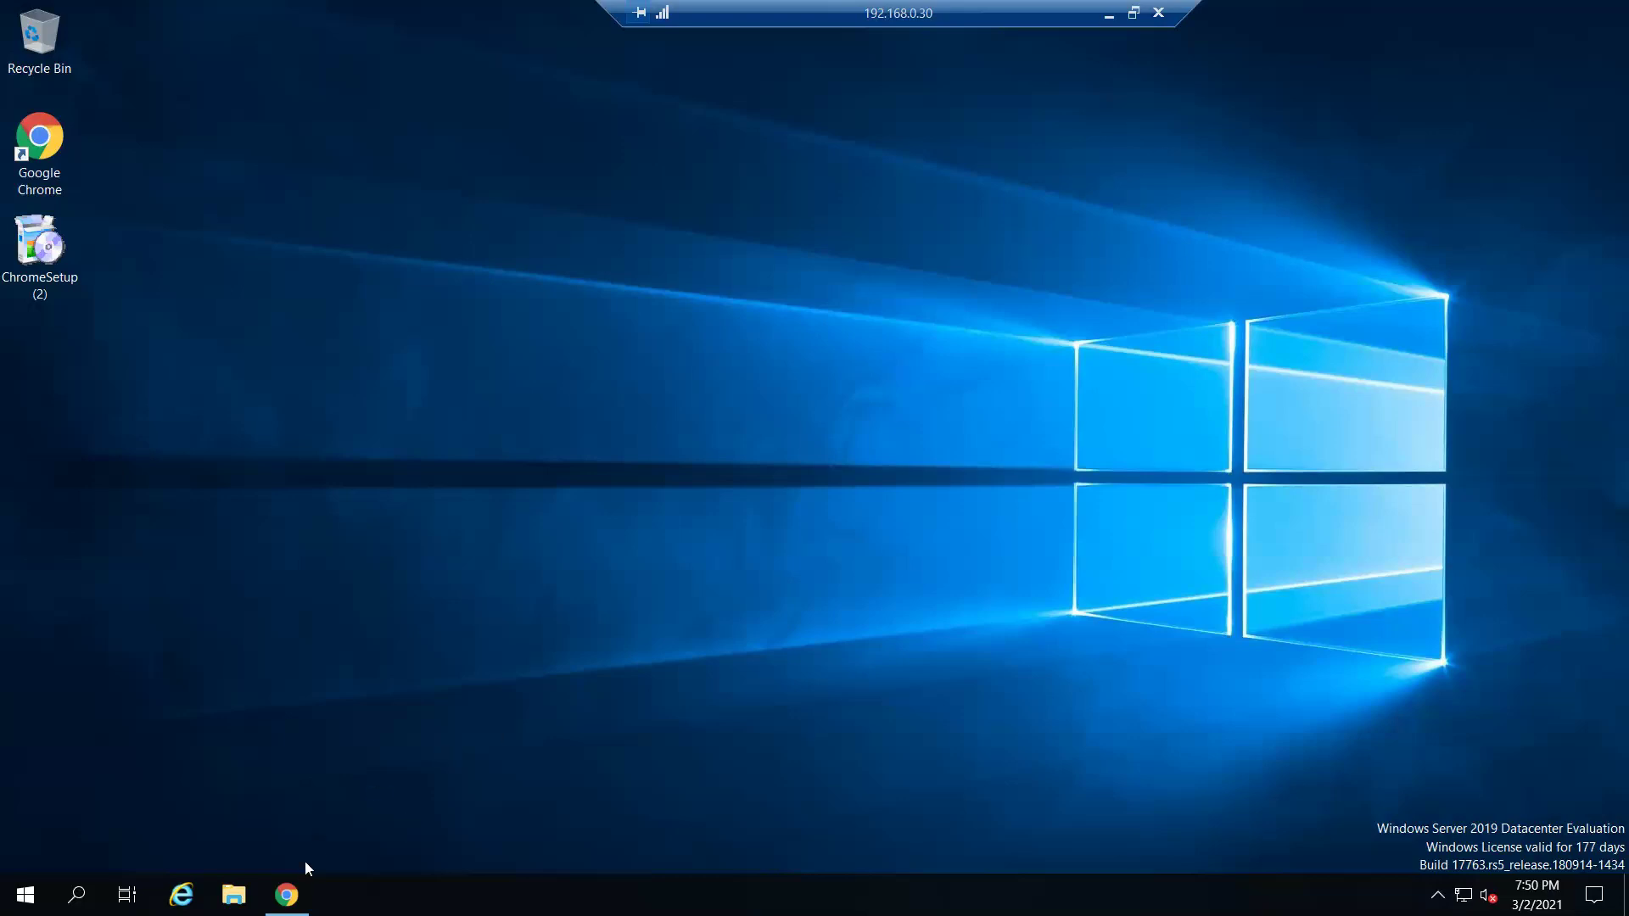
# - Restore the vSphere browser window and return to the Roles list via Global Permissions
pyautogui.click(288, 892)
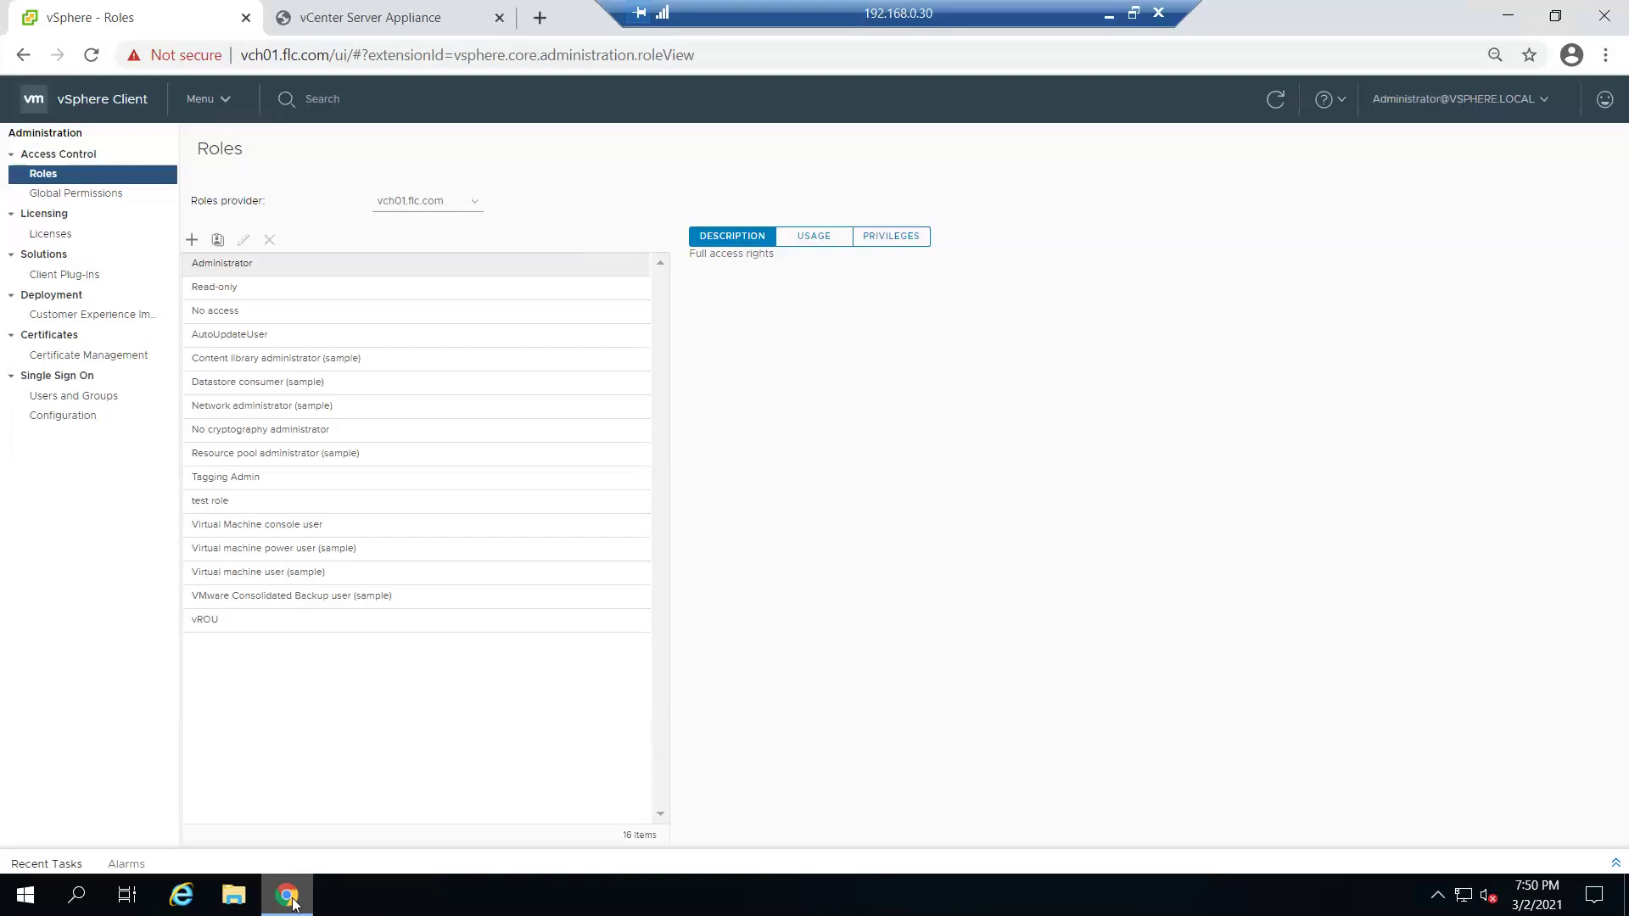
pyautogui.click(61, 195)
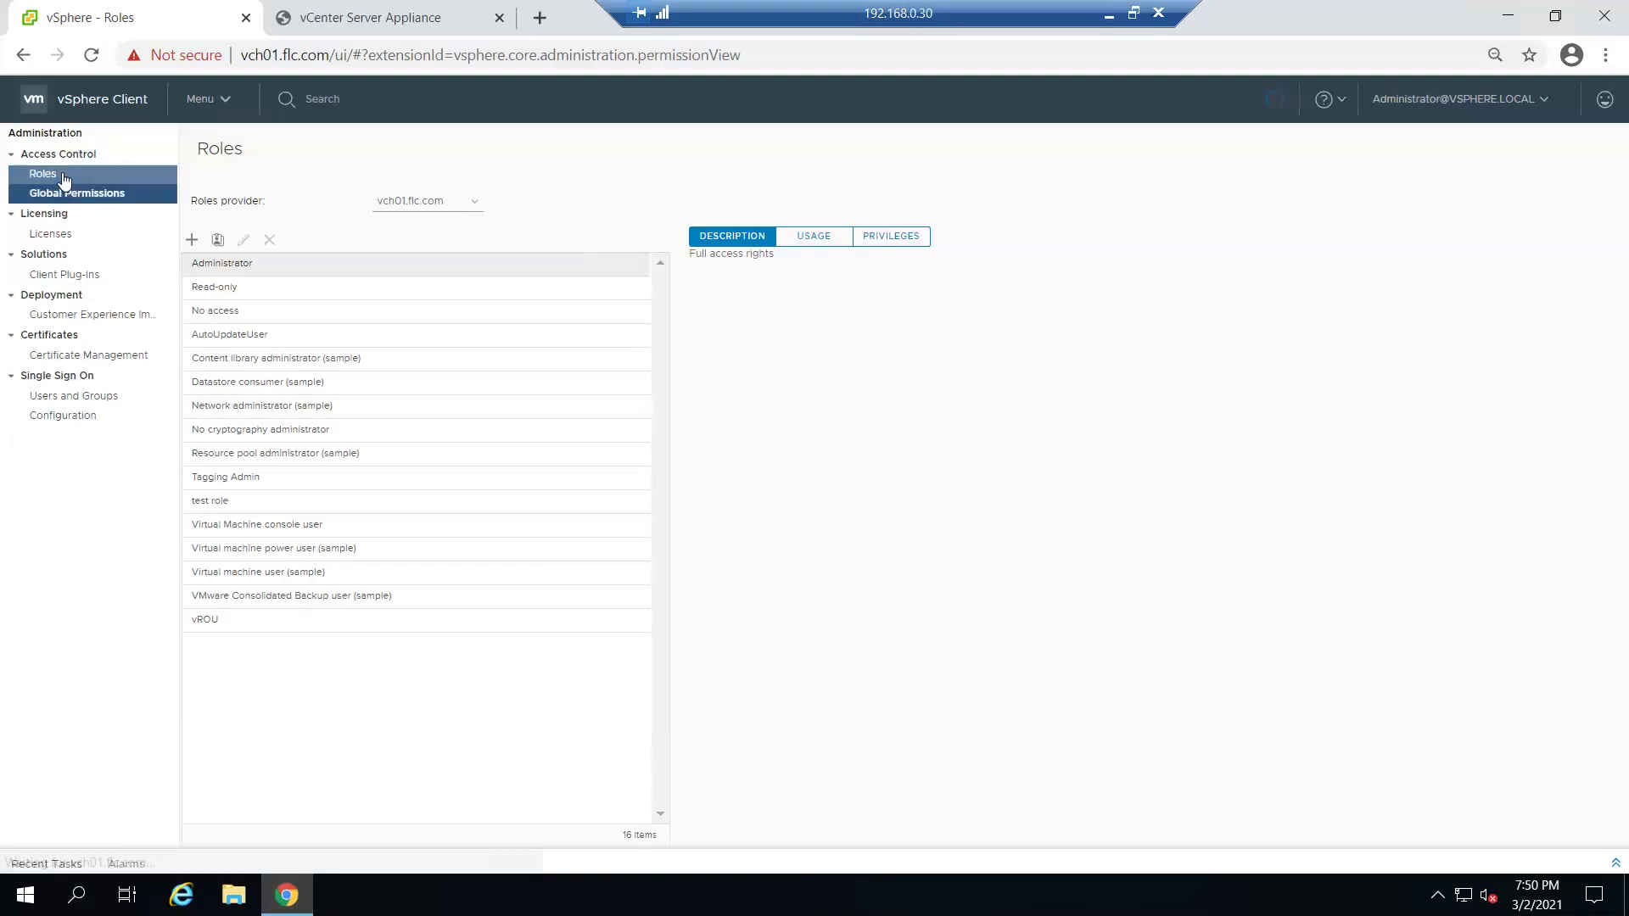
pyautogui.click(61, 176)
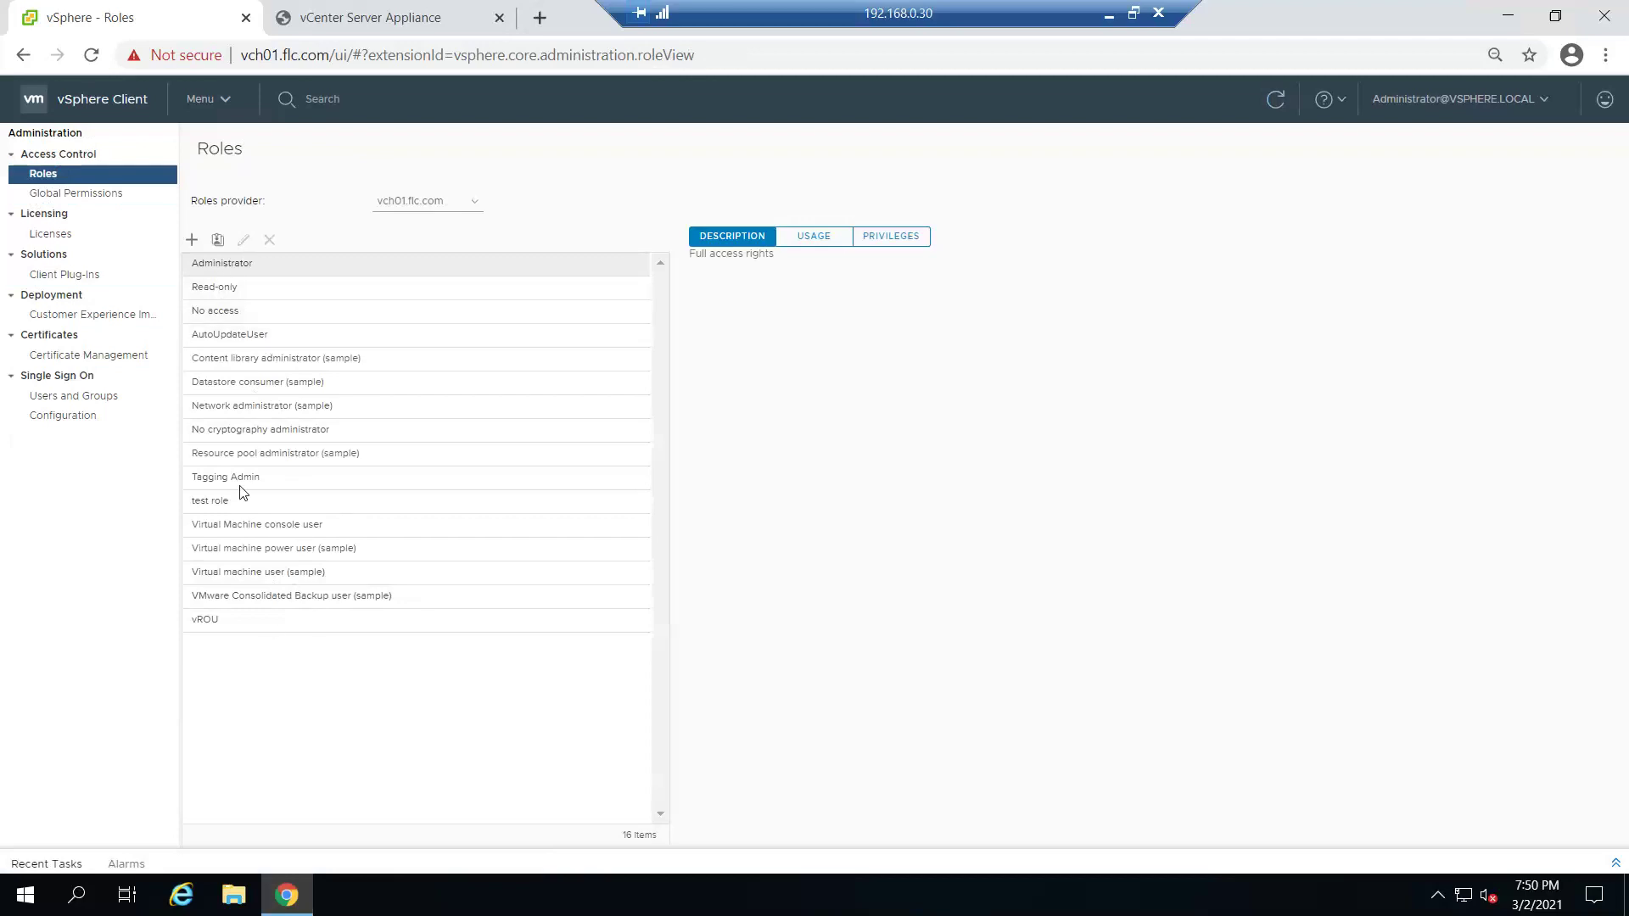
# - Clone Administrator as role vstudentgroup2 with description vmpoweron, and view its privileges
pyautogui.click(245, 265)
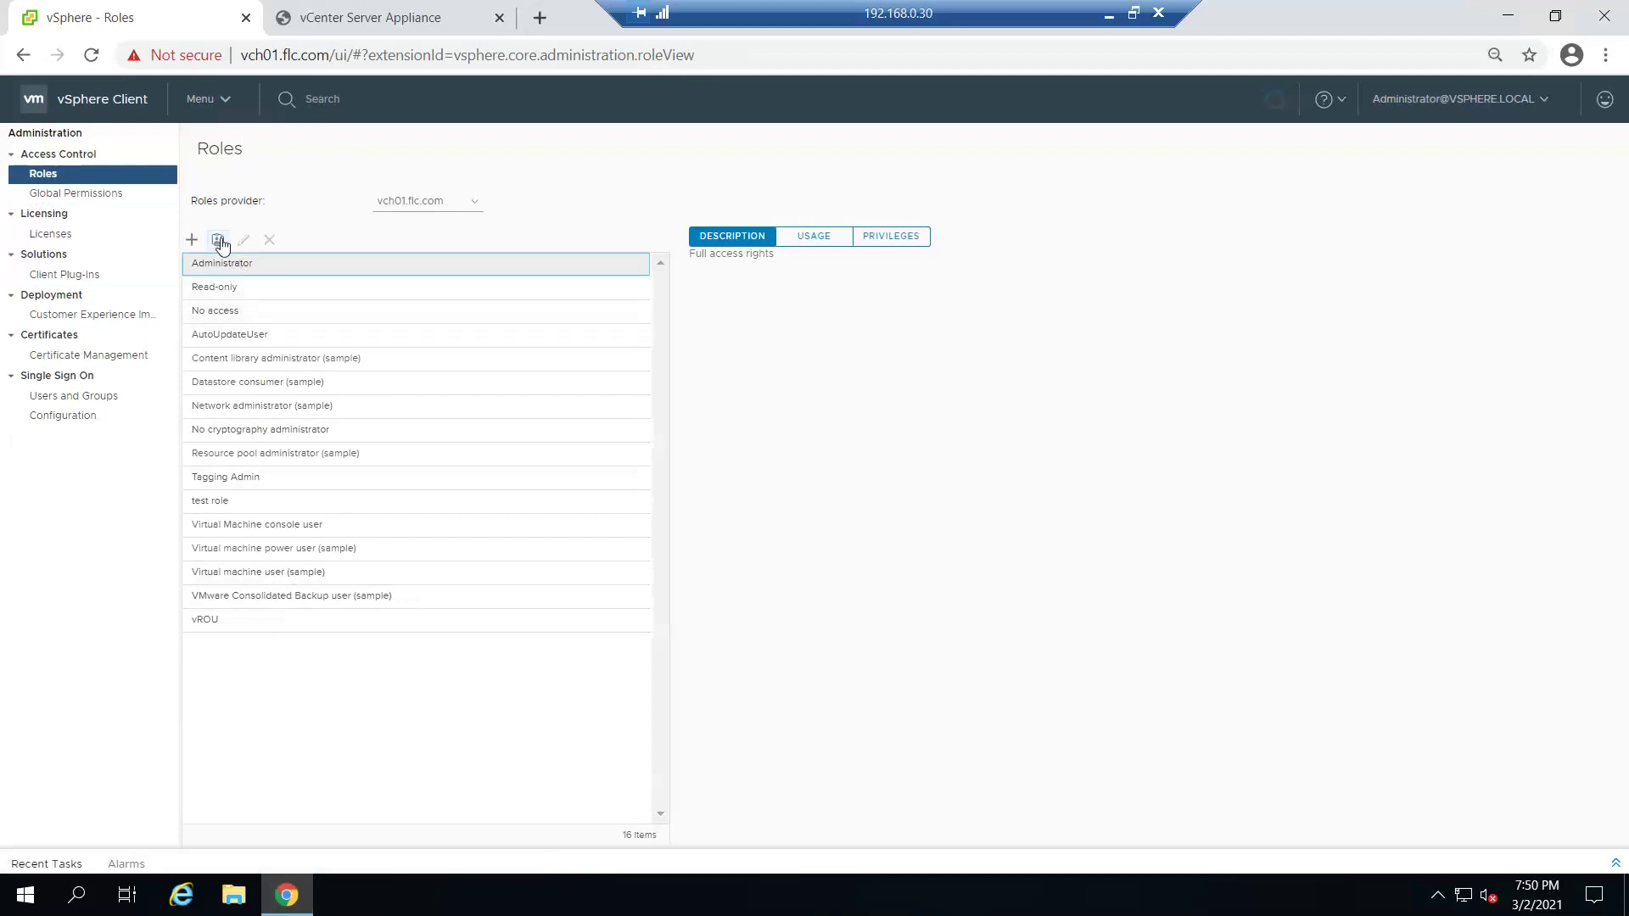
pyautogui.click(218, 241)
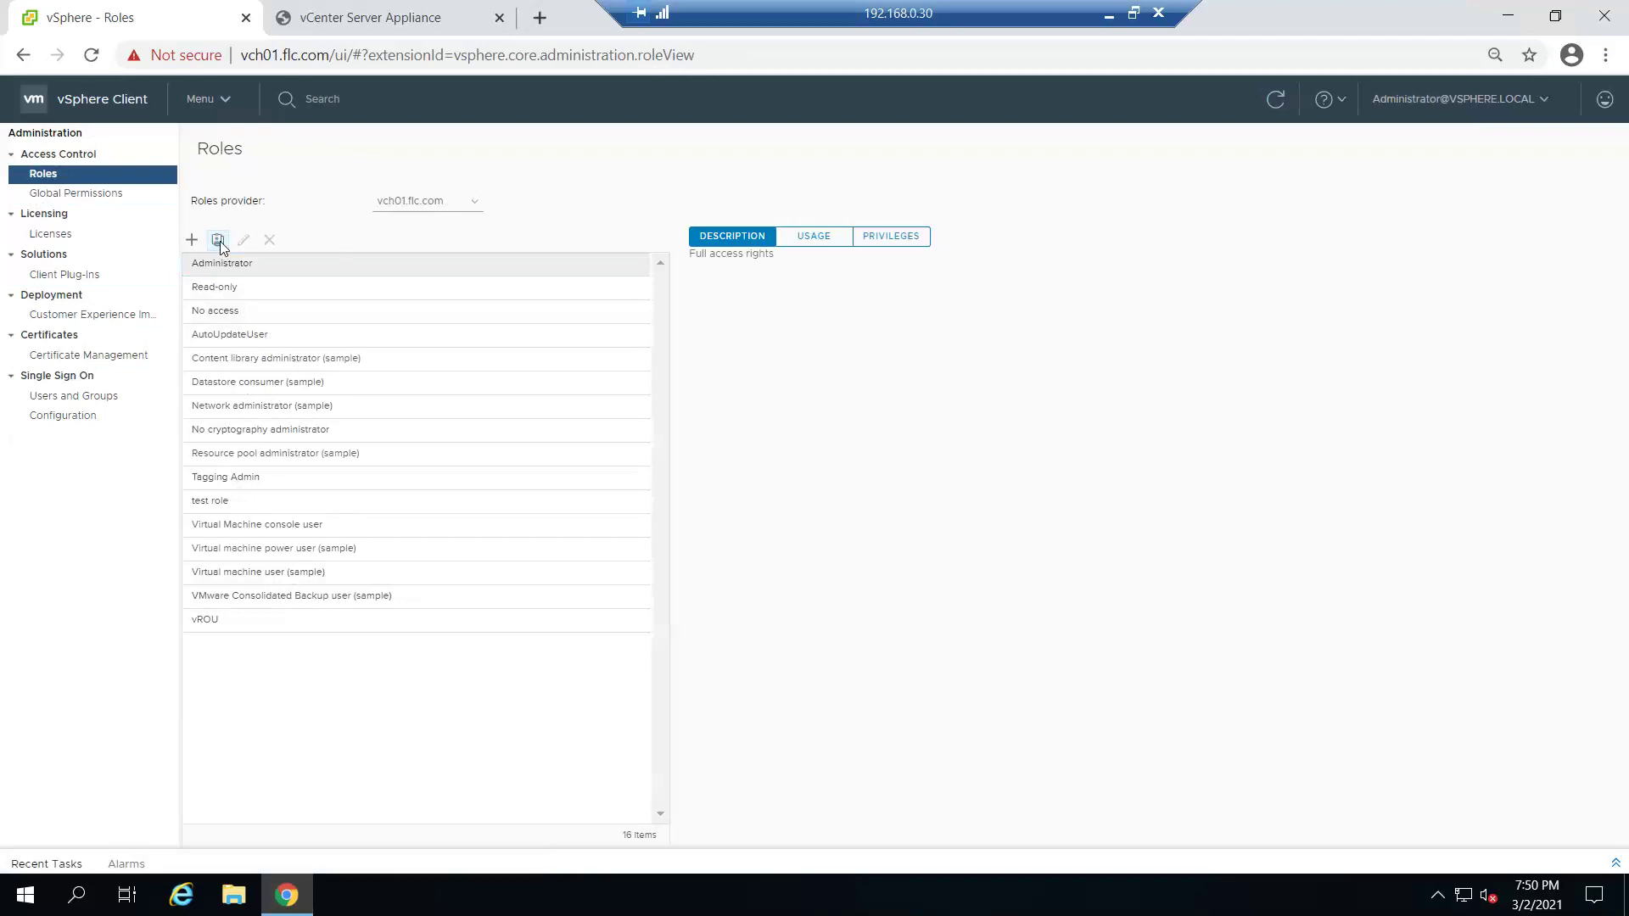
pyautogui.moveTo(812, 413); pyautogui.dragTo(561, 386)
pyautogui.write('vstudentgroup2')
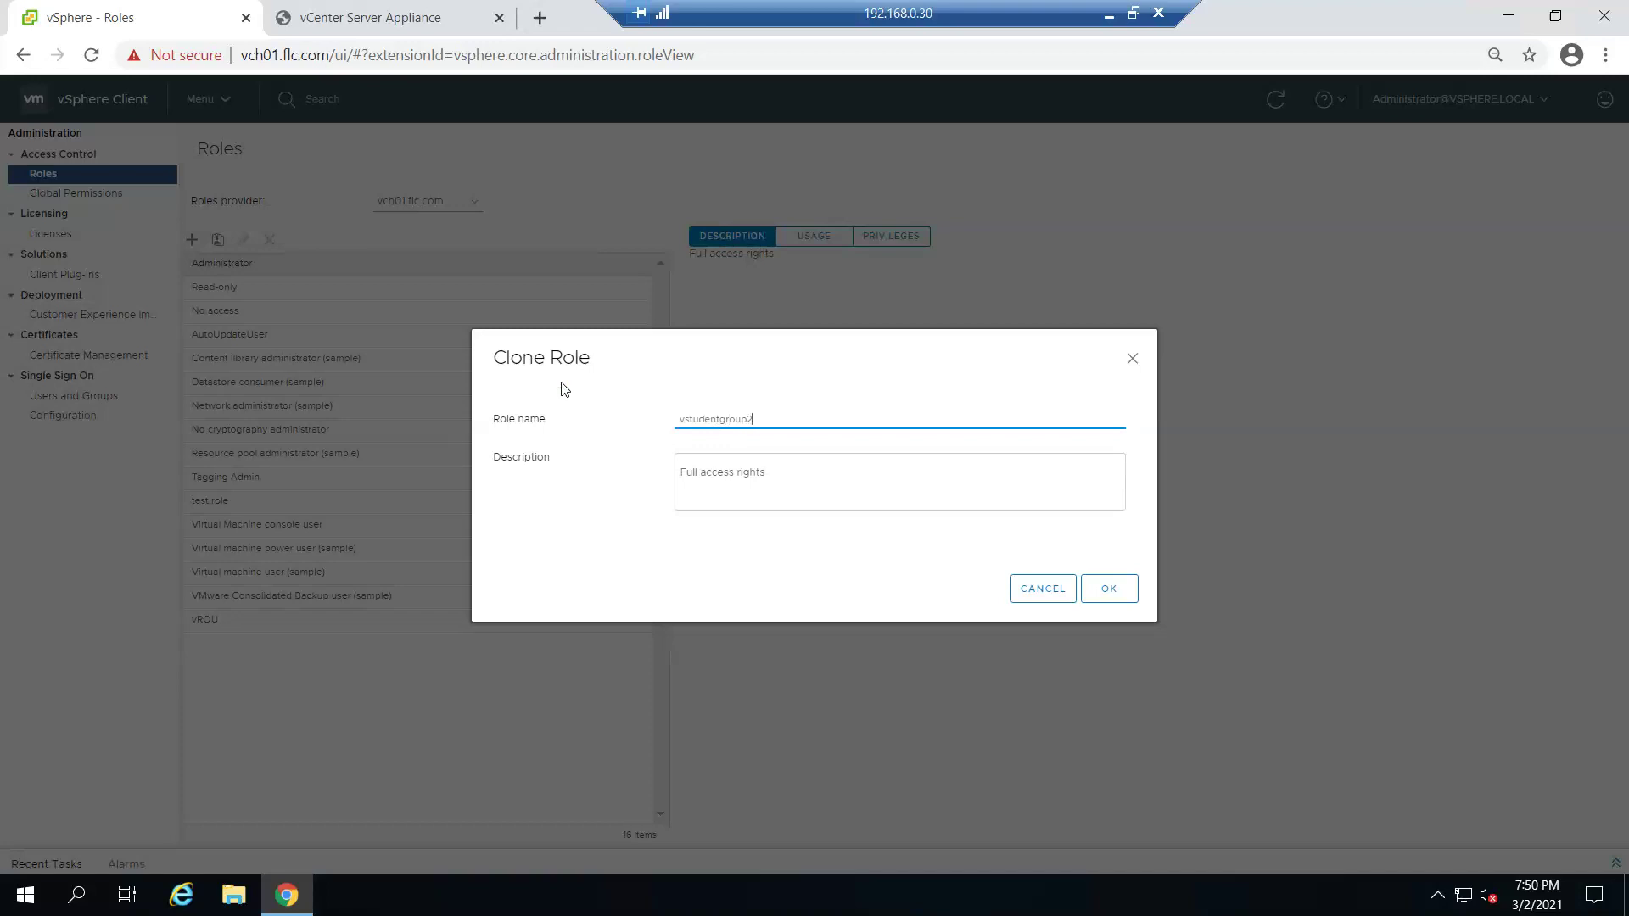
pyautogui.tripleClick(793, 480)
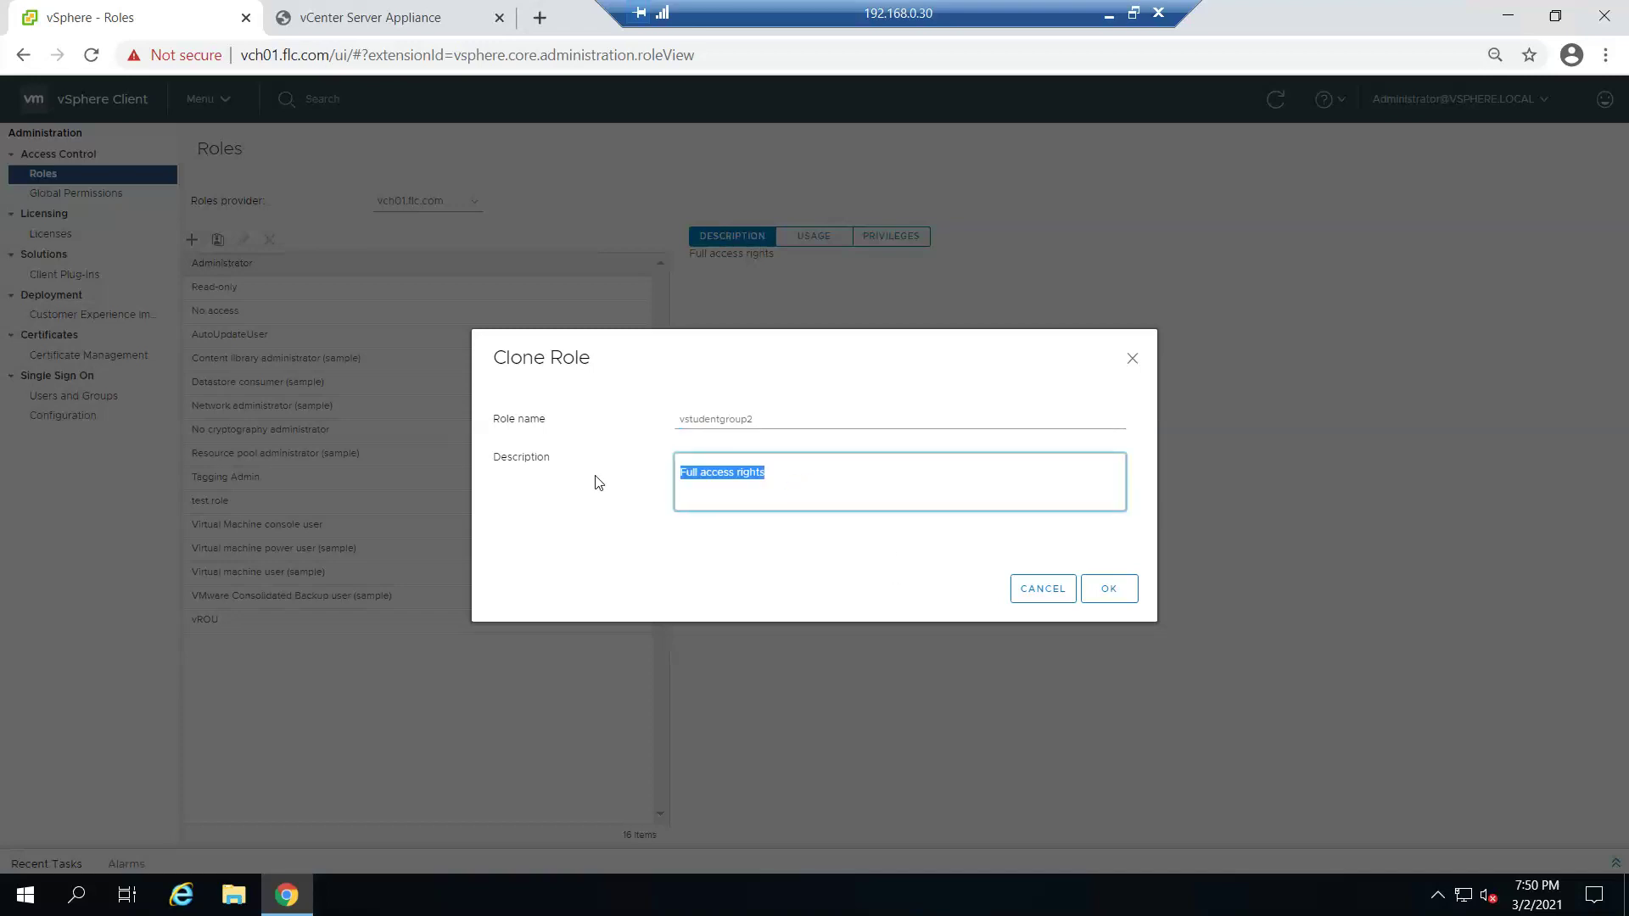
pyautogui.press('BackSpace')
pyautogui.click(792, 474)
pyautogui.click(1124, 593)
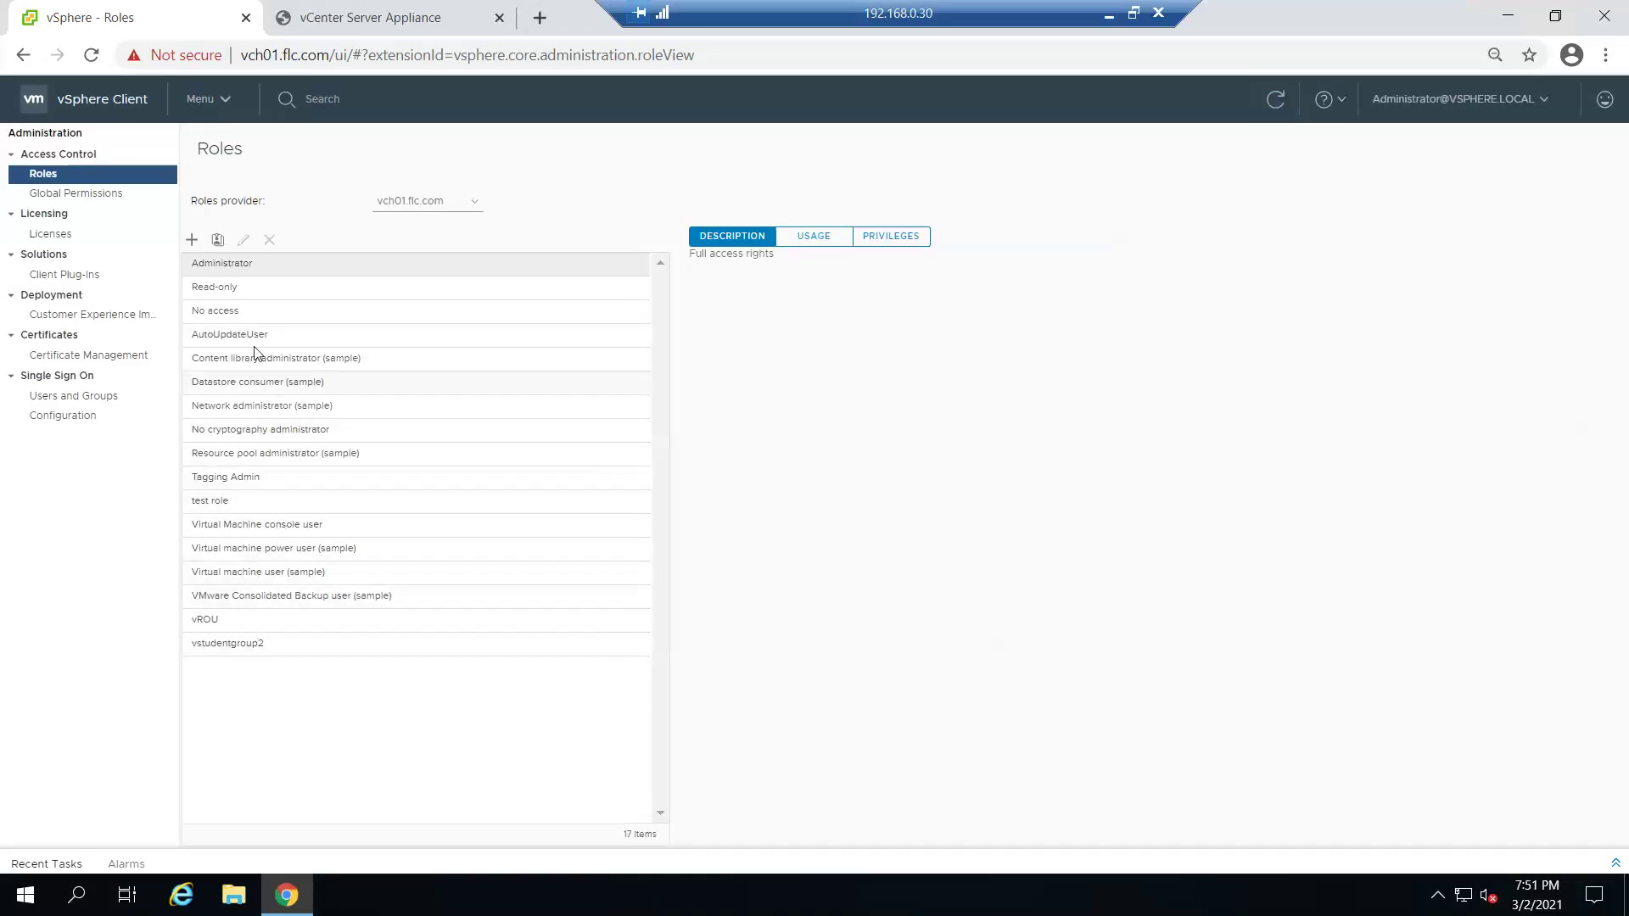
pyautogui.click(296, 647)
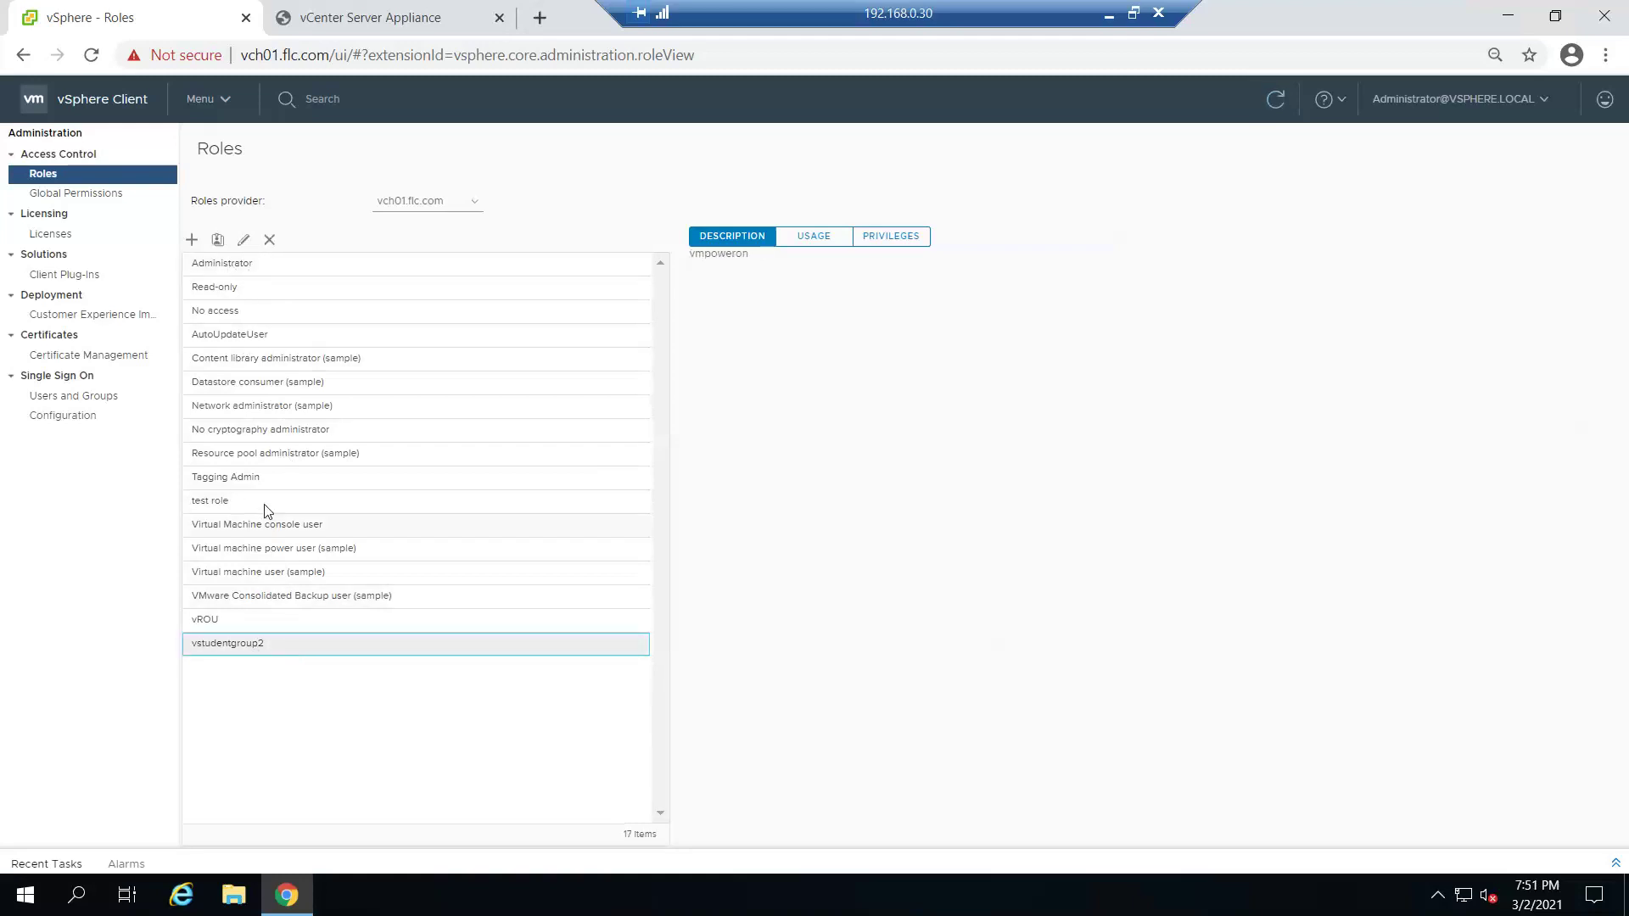
pyautogui.click(892, 236)
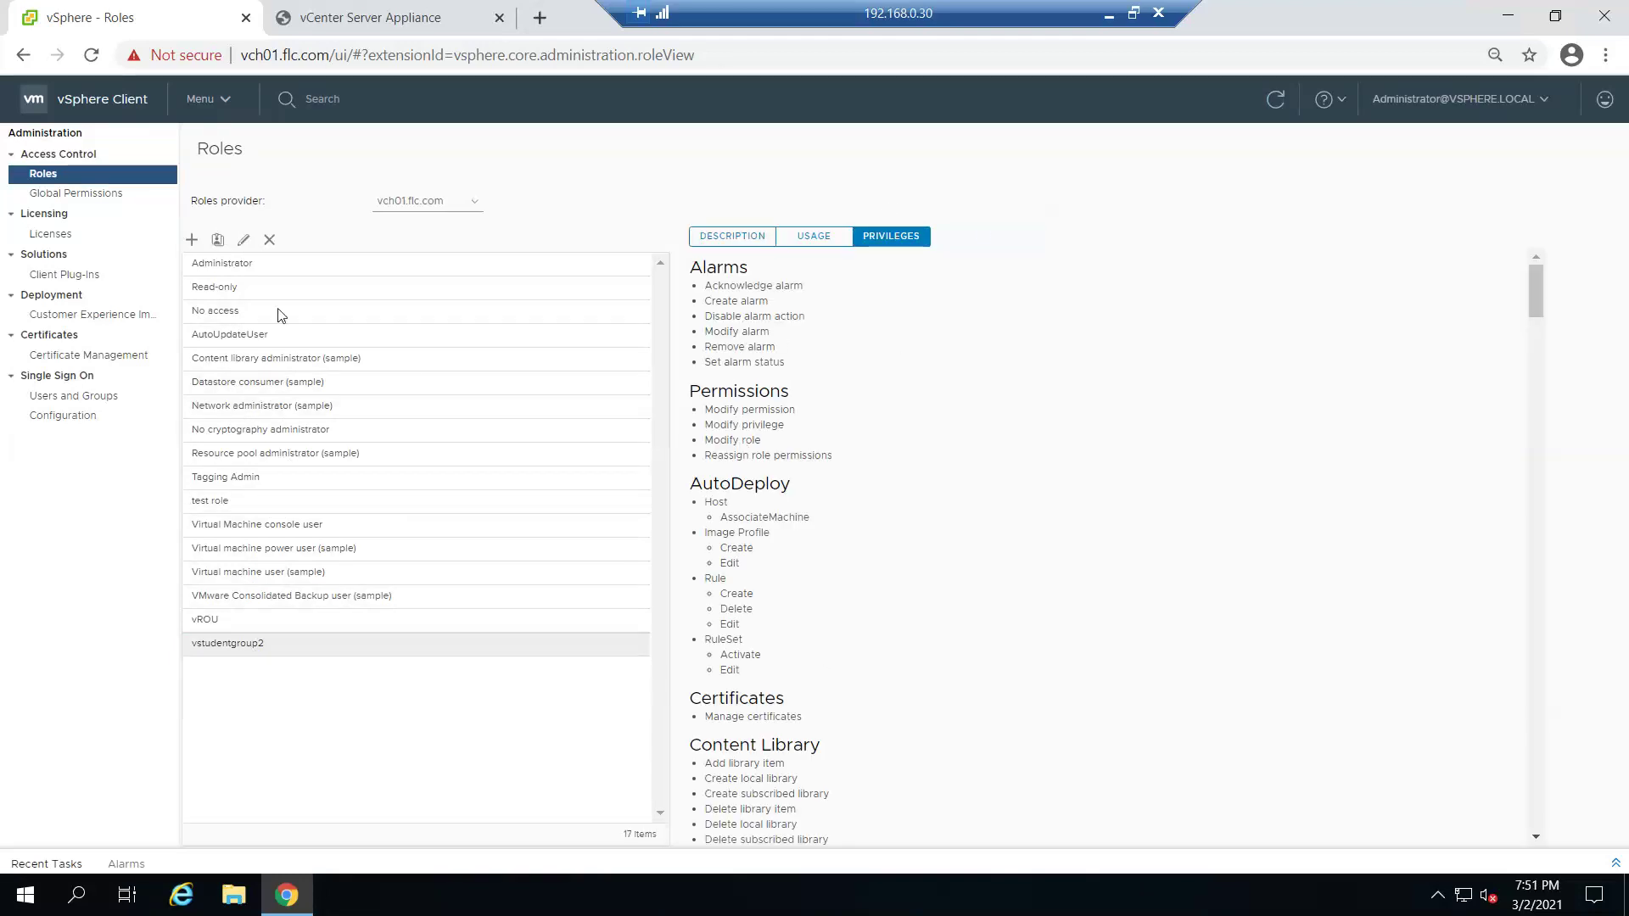
# - Edit vstudentgroup2 and clear all of its Virtual machine privileges
pyautogui.click(243, 241)
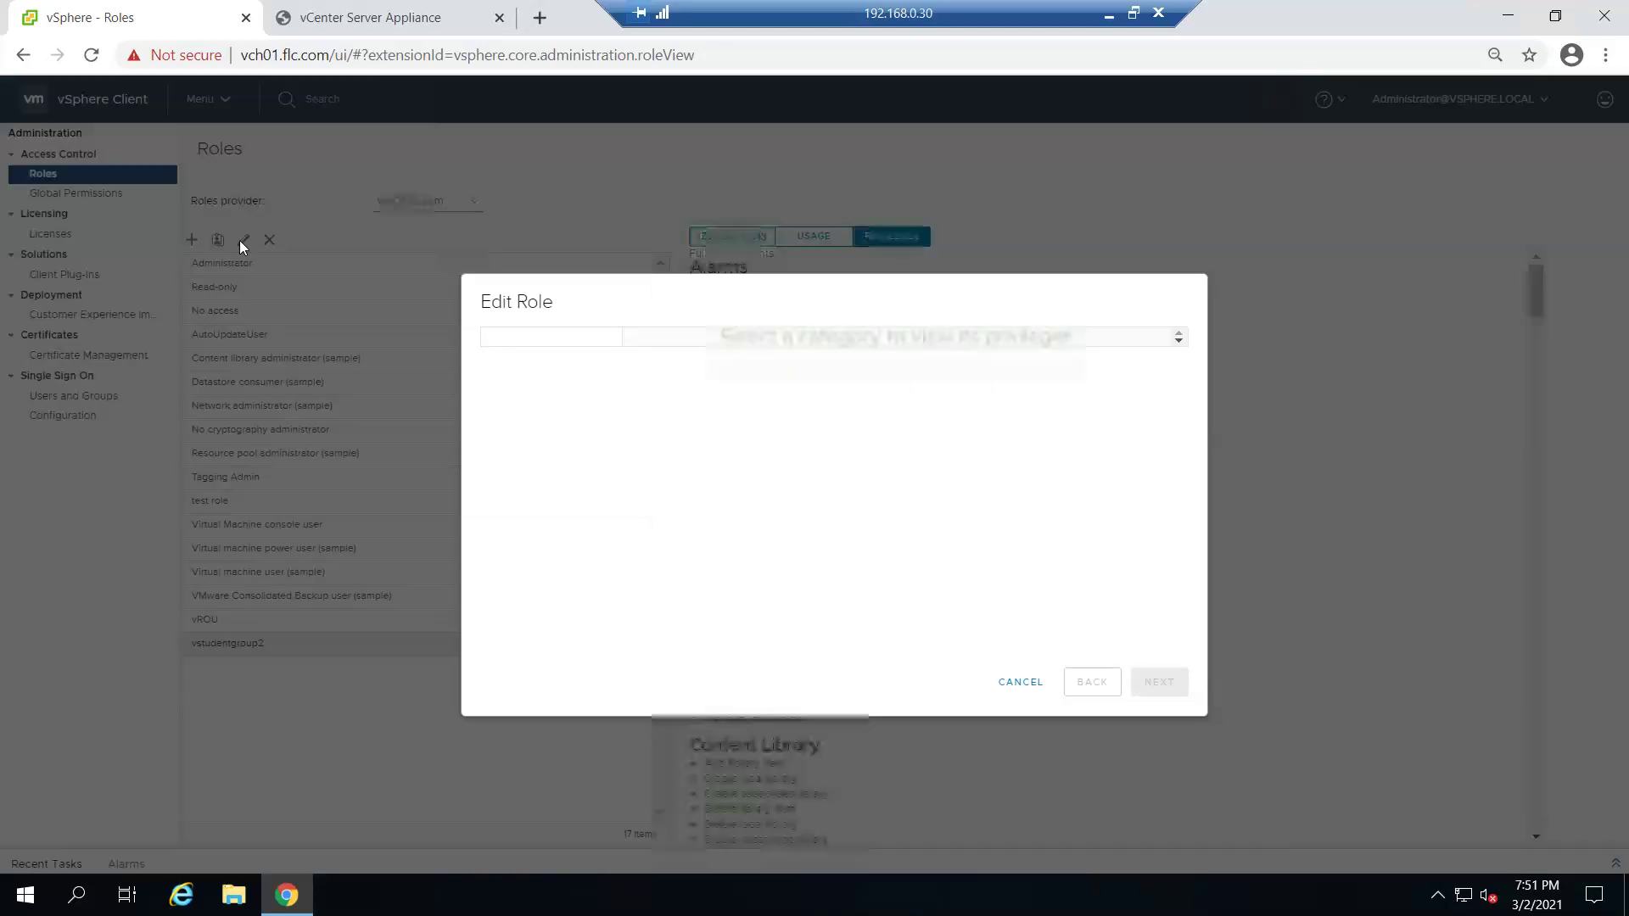
pyautogui.moveTo(614, 388); pyautogui.dragTo(625, 499)
pyautogui.click(547, 618)
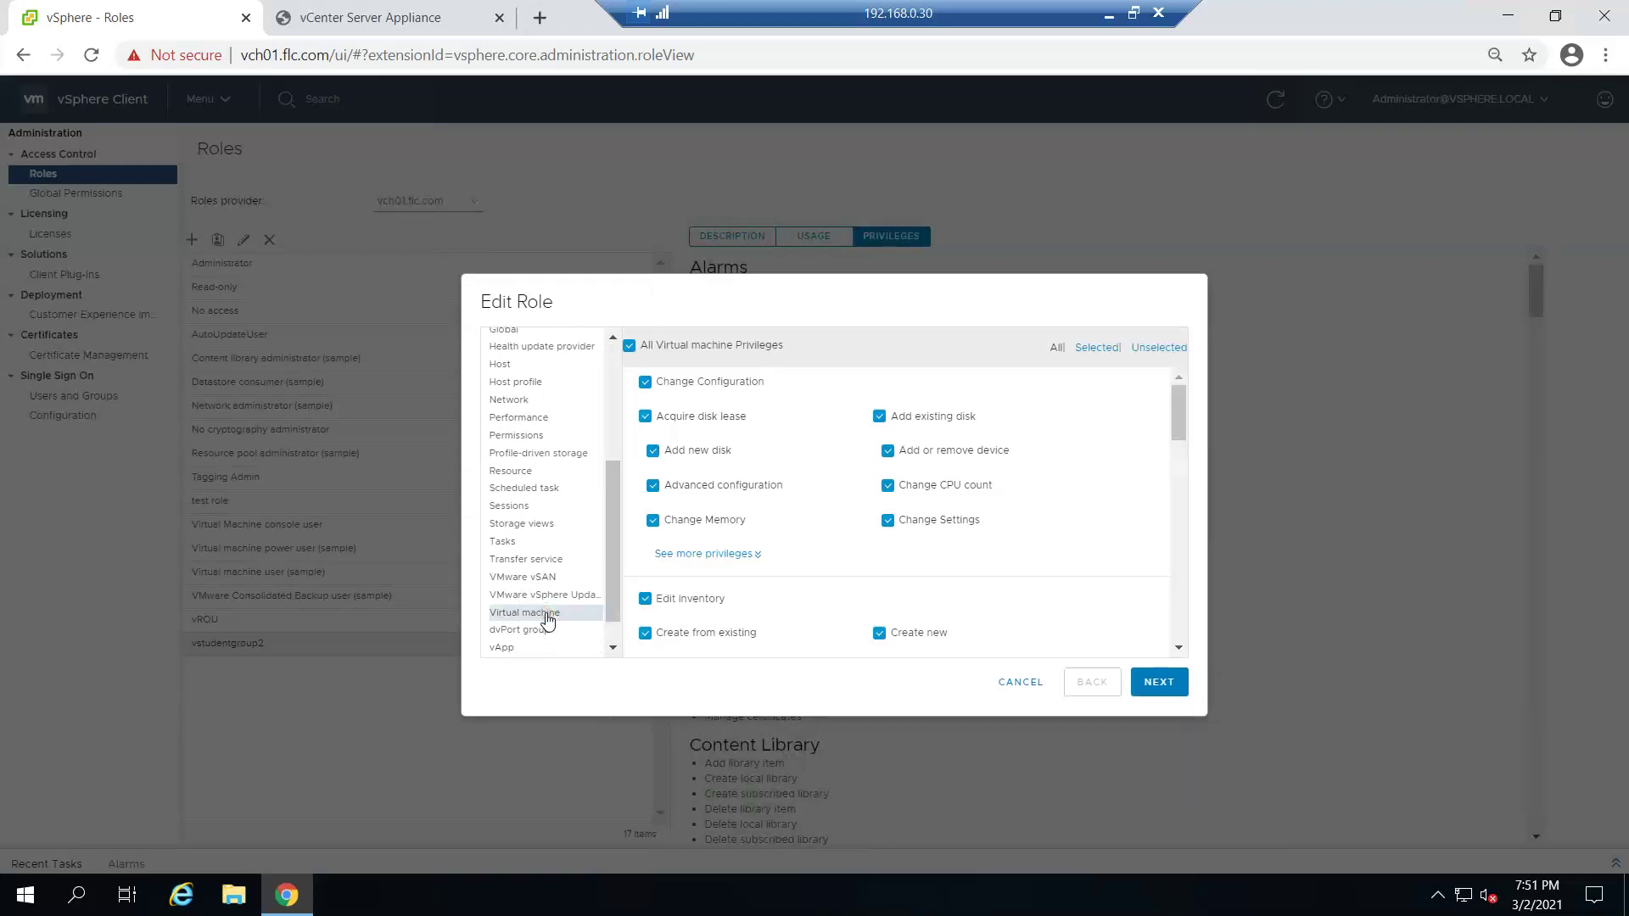
pyautogui.click(630, 346)
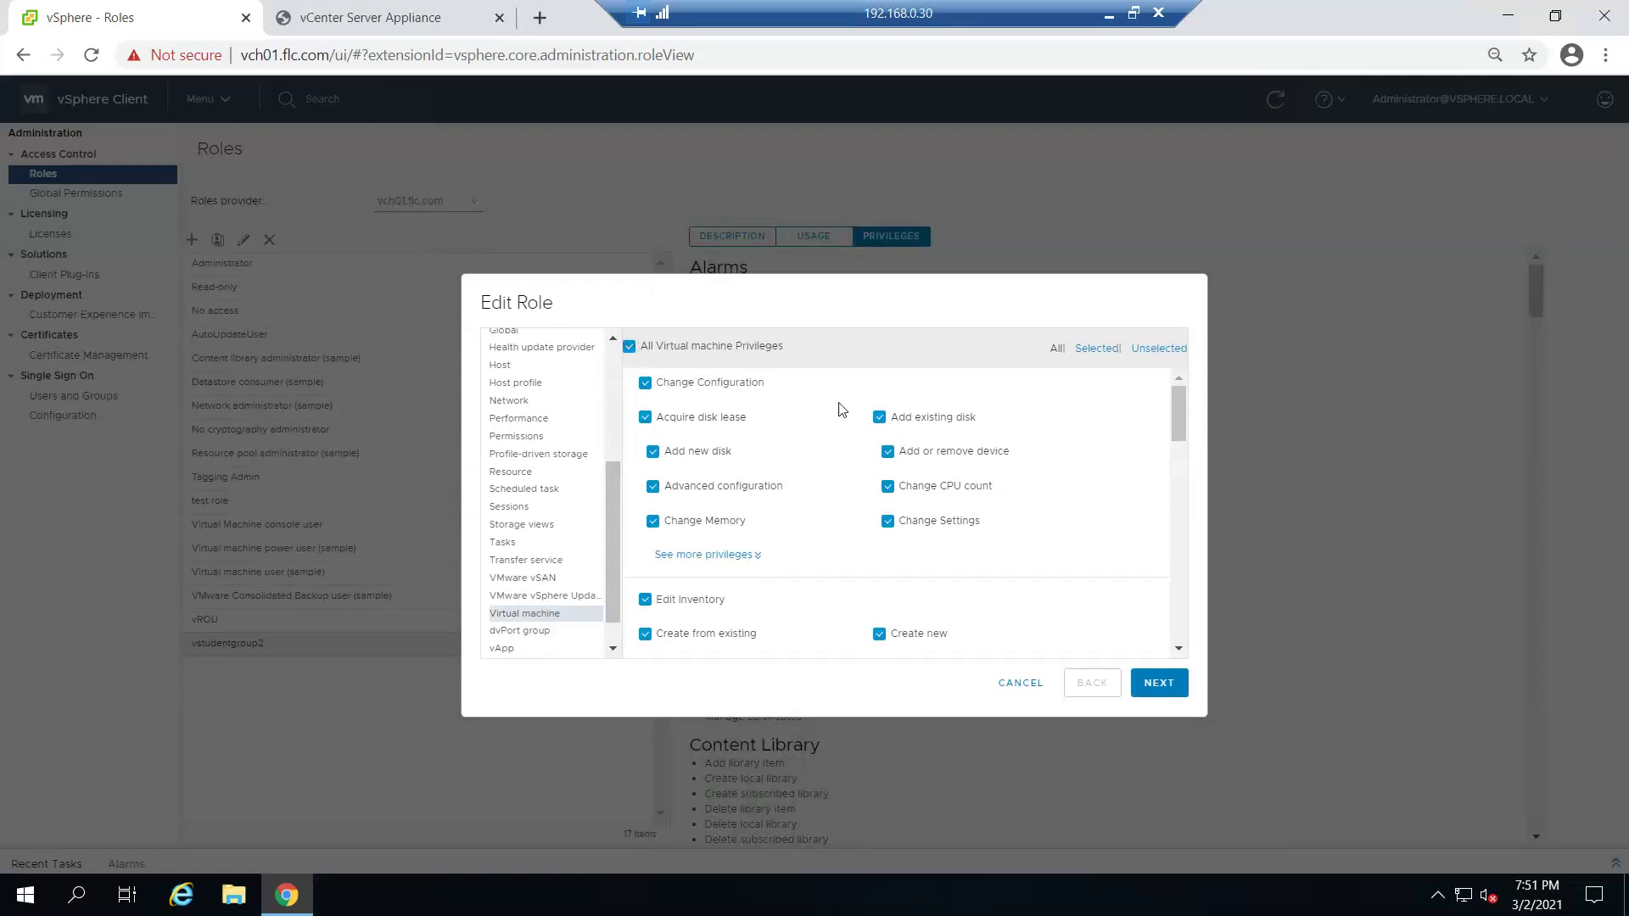
pyautogui.click(628, 346)
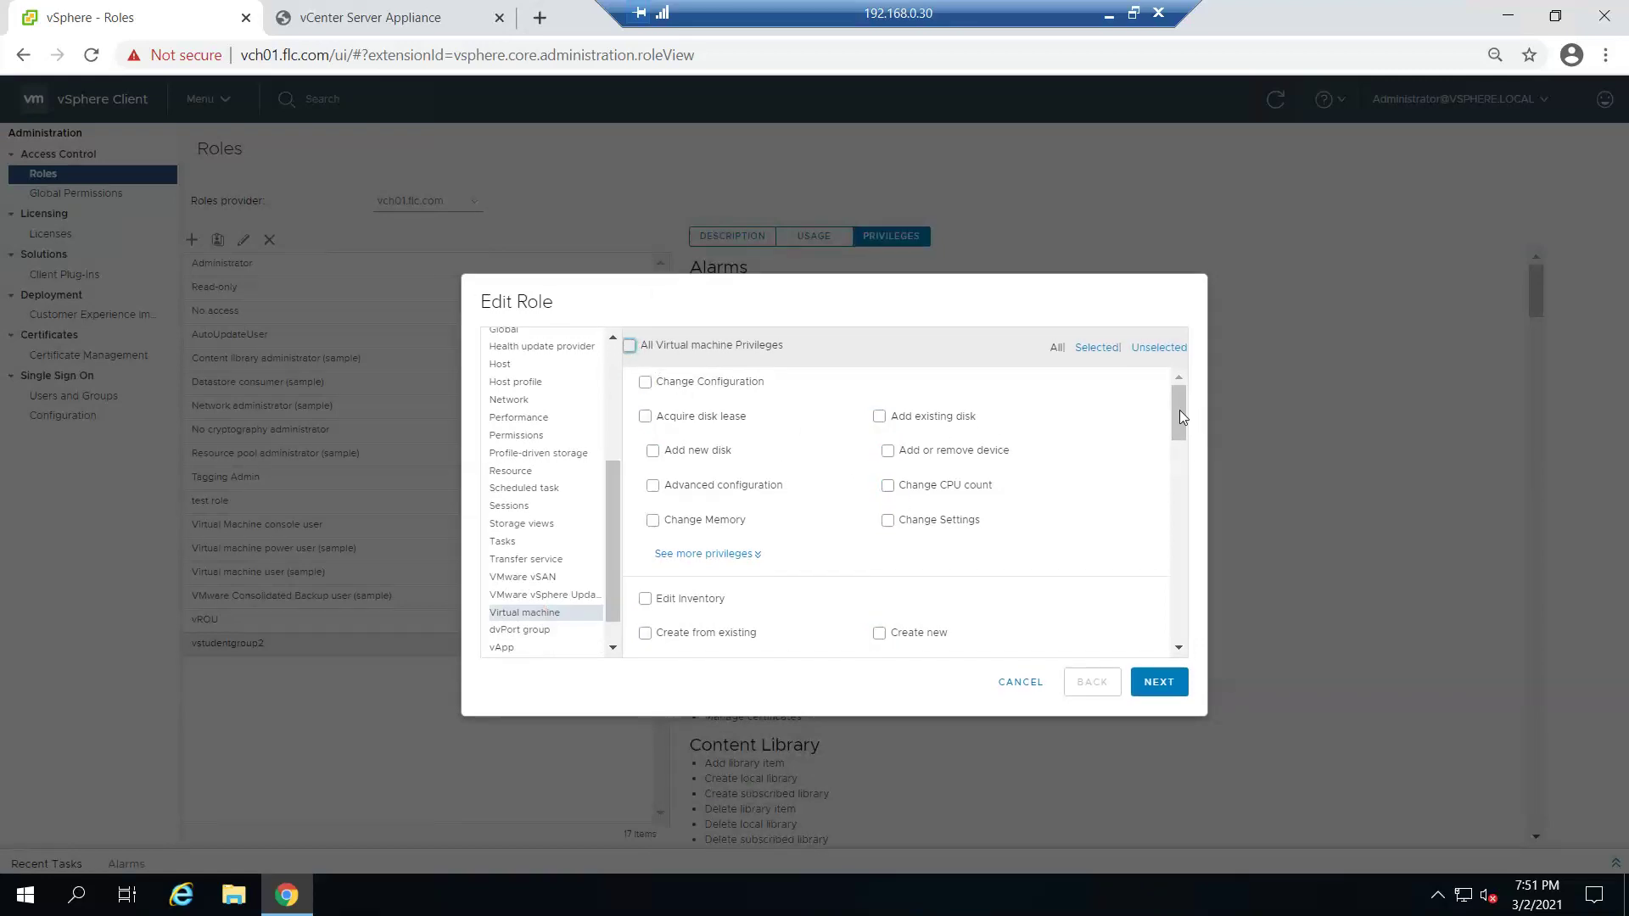
# - Allow creating new virtual machines and creating snapshots, then save the role
pyautogui.moveTo(1179, 433); pyautogui.dragTo(1179, 454)
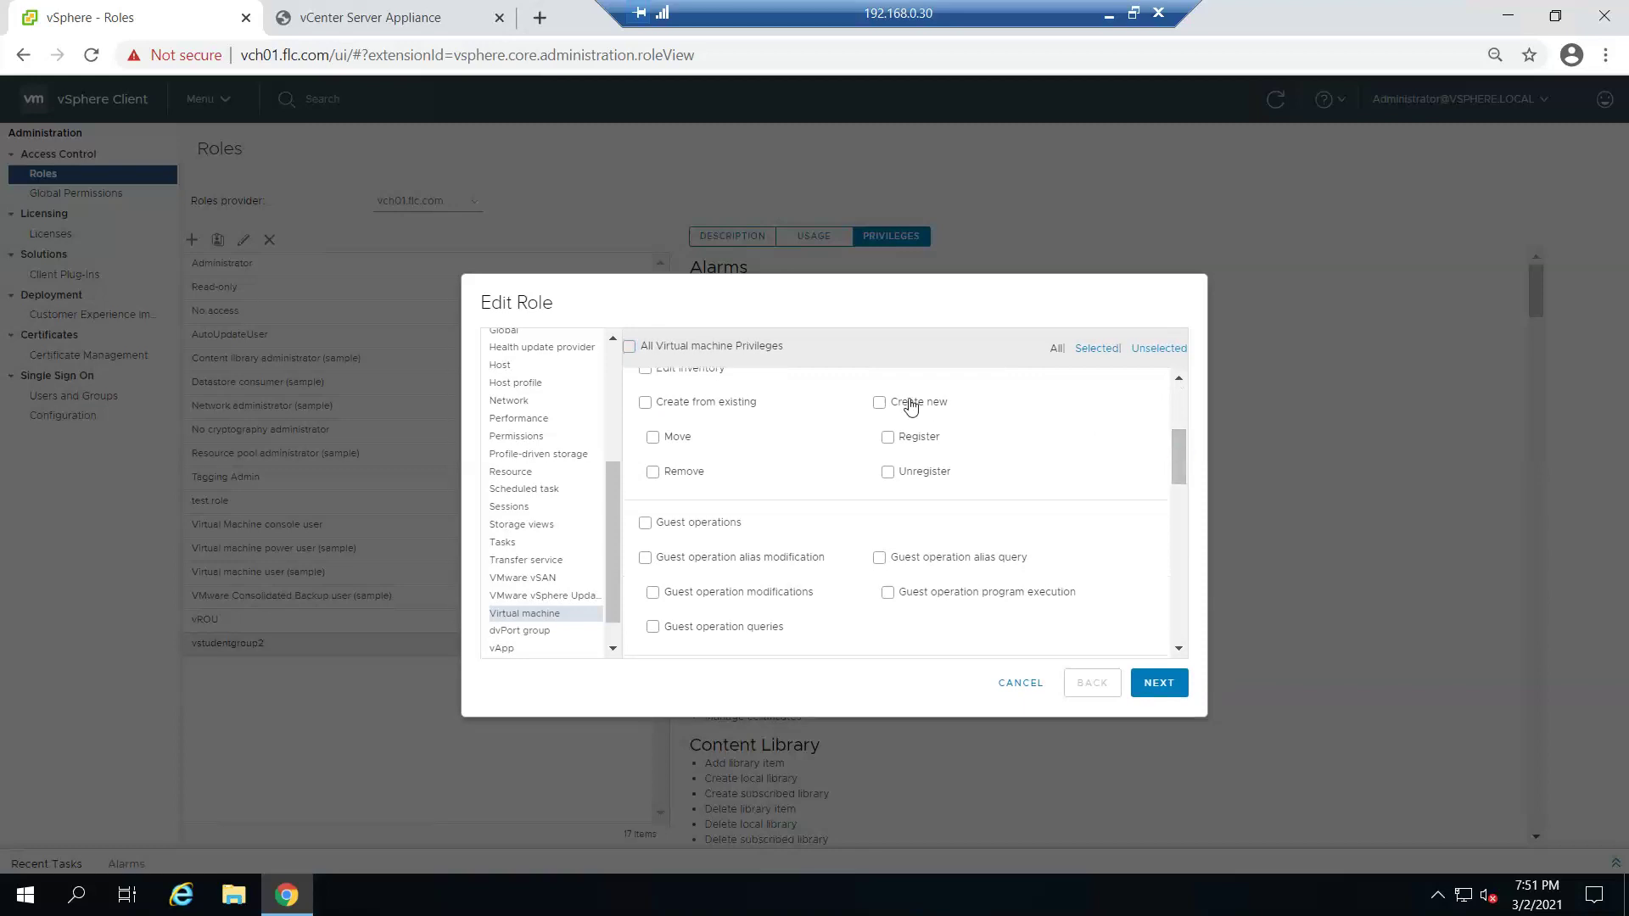
pyautogui.click(880, 402)
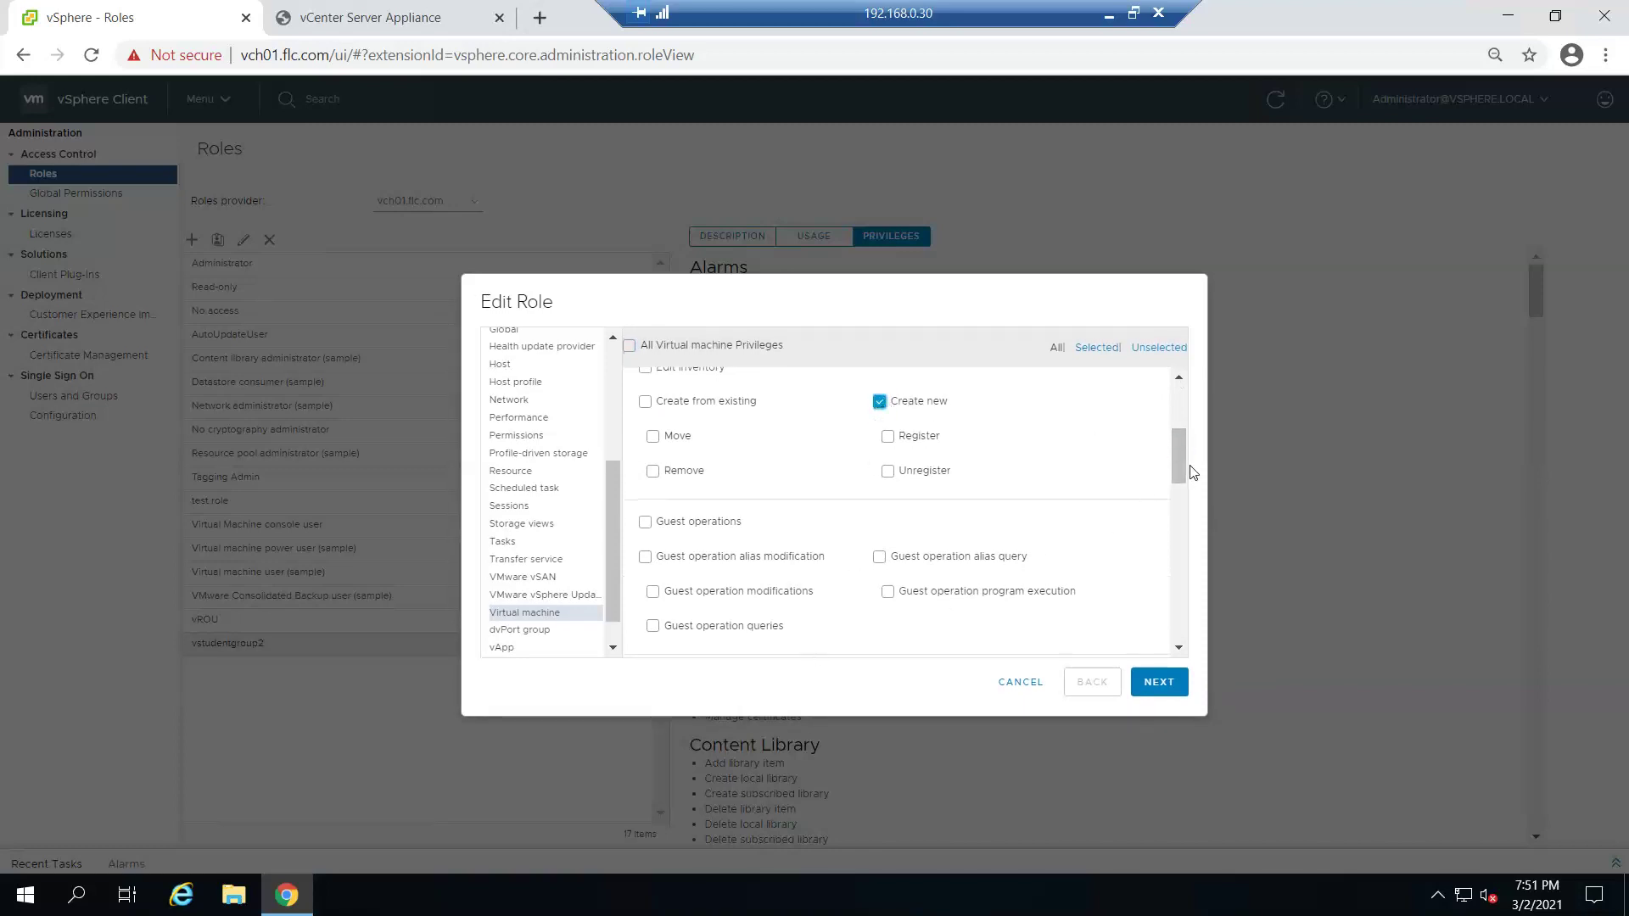
pyautogui.moveTo(1182, 467); pyautogui.dragTo(1204, 419)
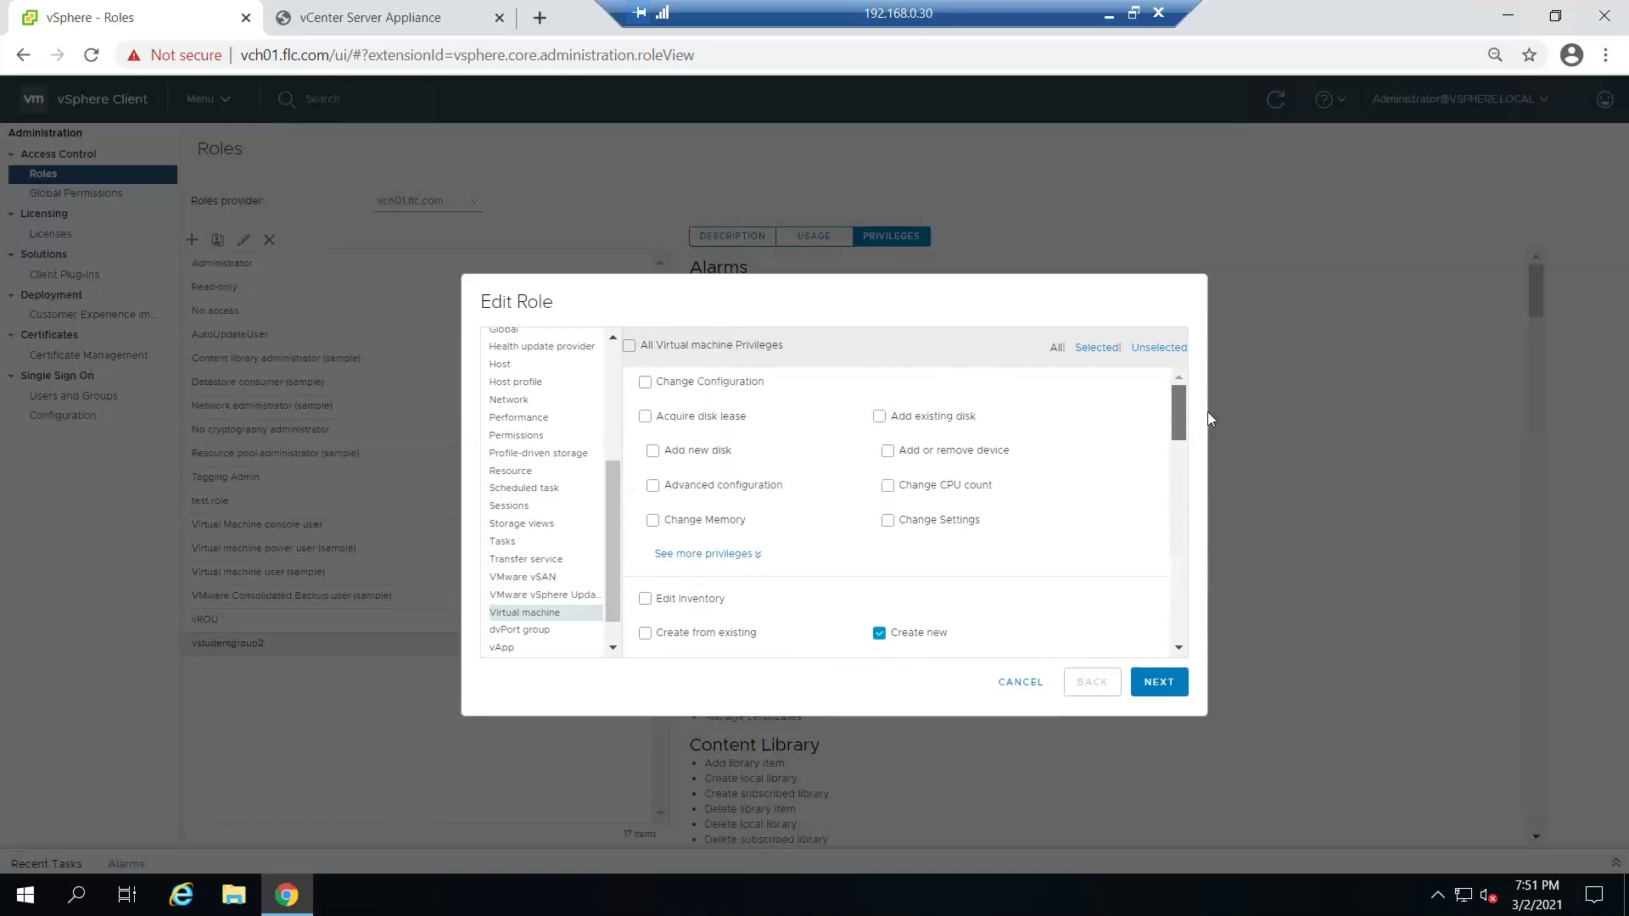
pyautogui.moveTo(1178, 414); pyautogui.dragTo(1182, 603)
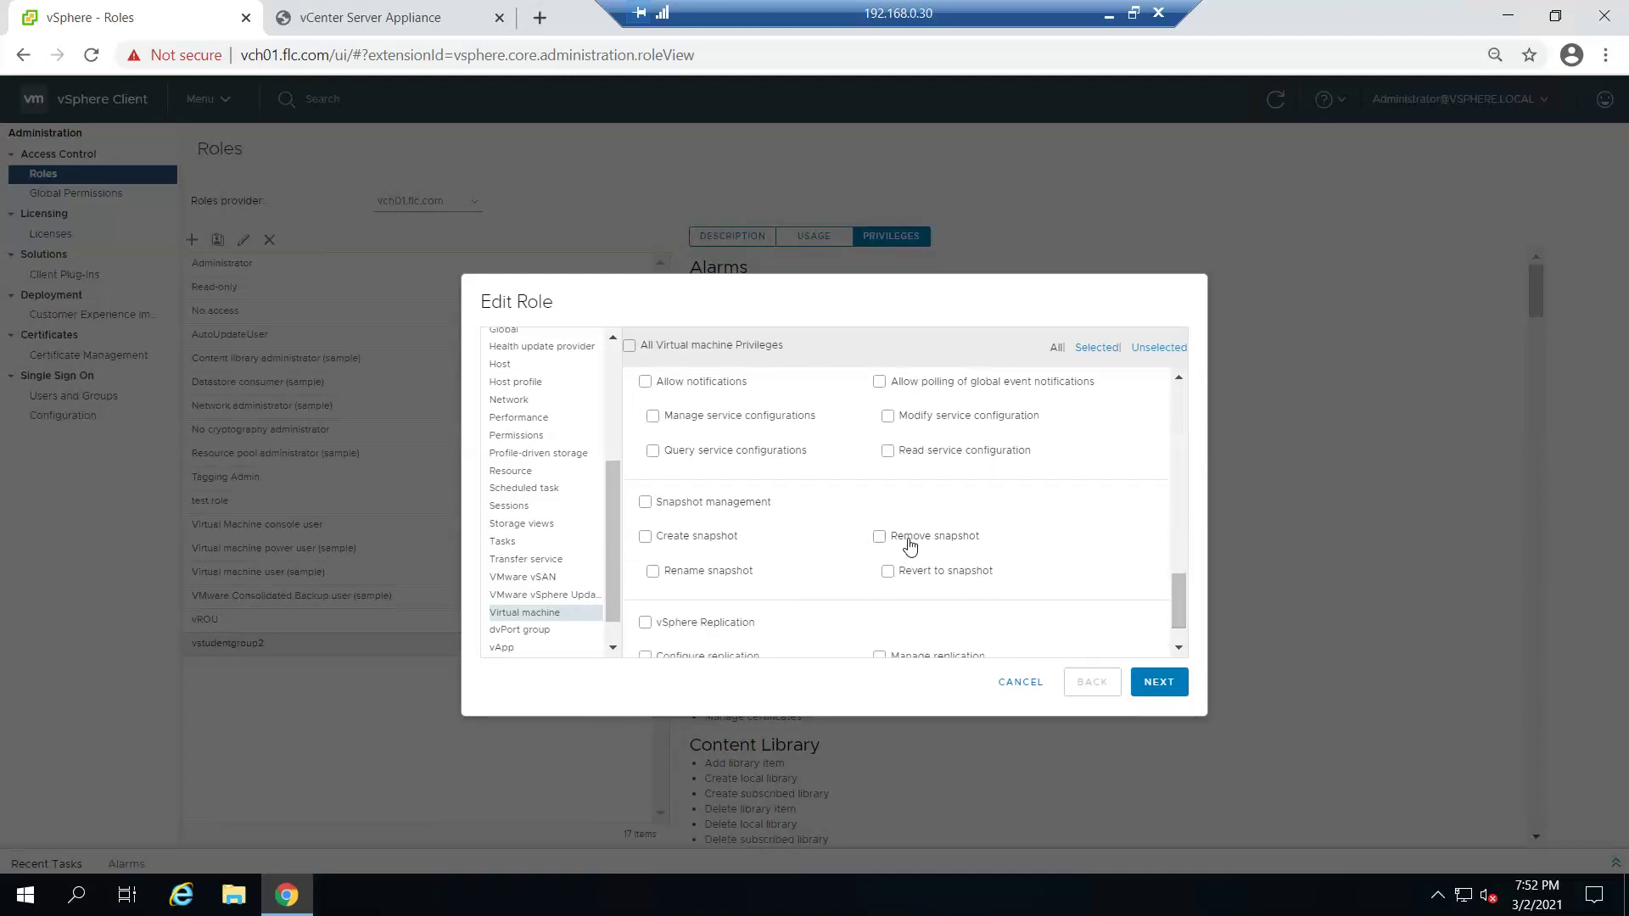
pyautogui.click(646, 538)
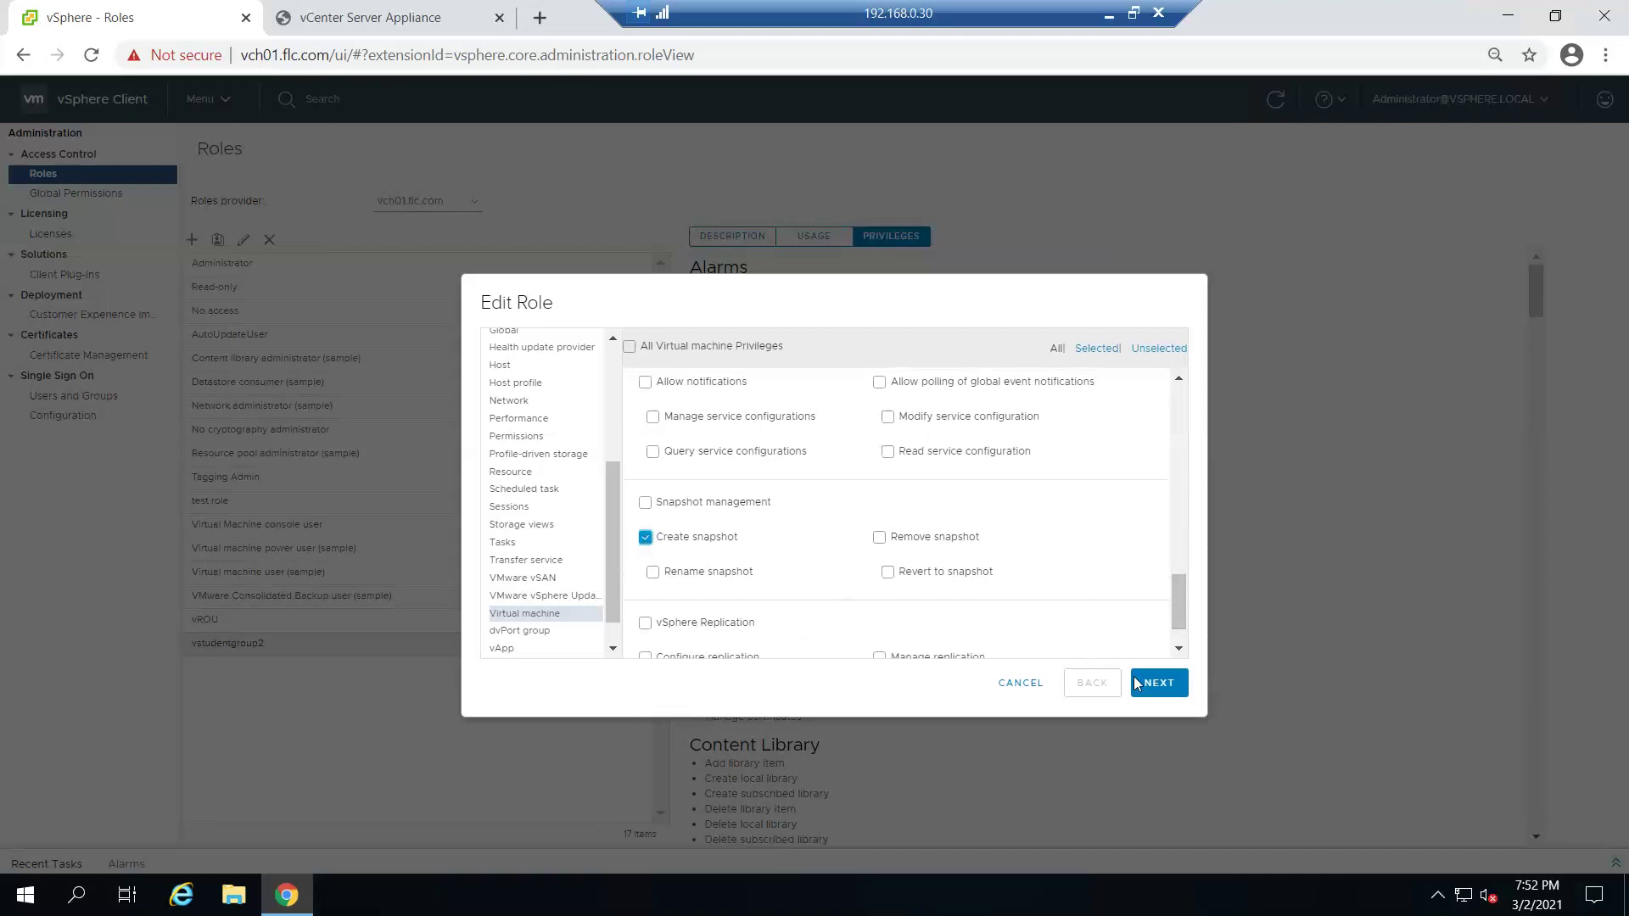
pyautogui.click(1156, 686)
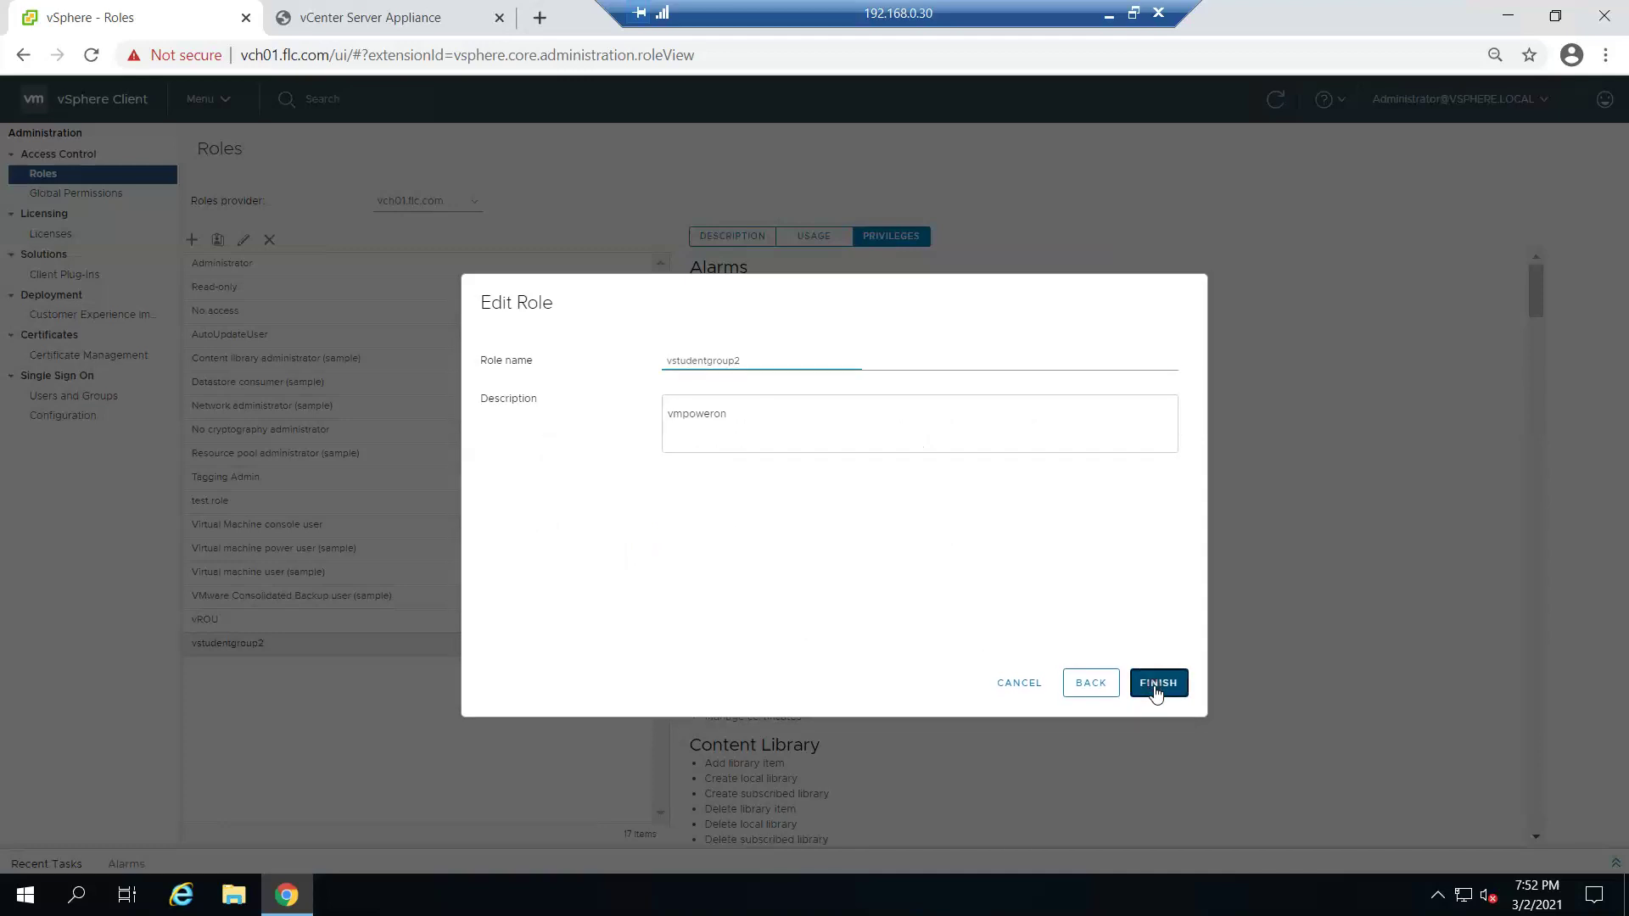
pyautogui.click(1156, 685)
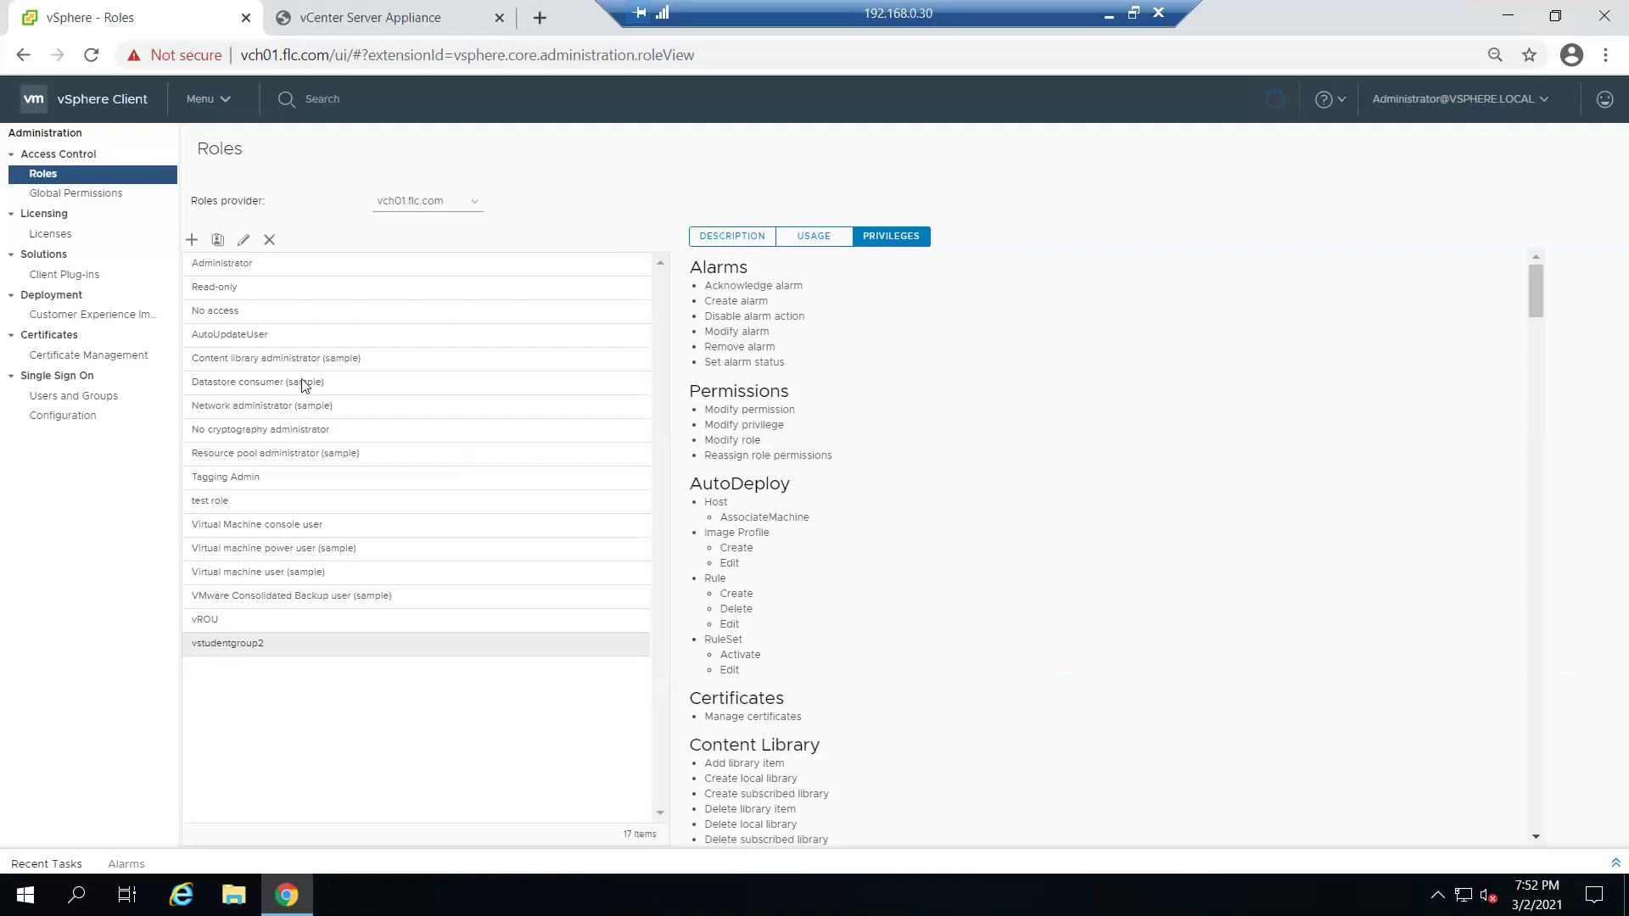
# - Show the Single Sign On Groups tab listing vsphere.local groups like DCAdmins and vmmanage
pyautogui.click(380, 262)
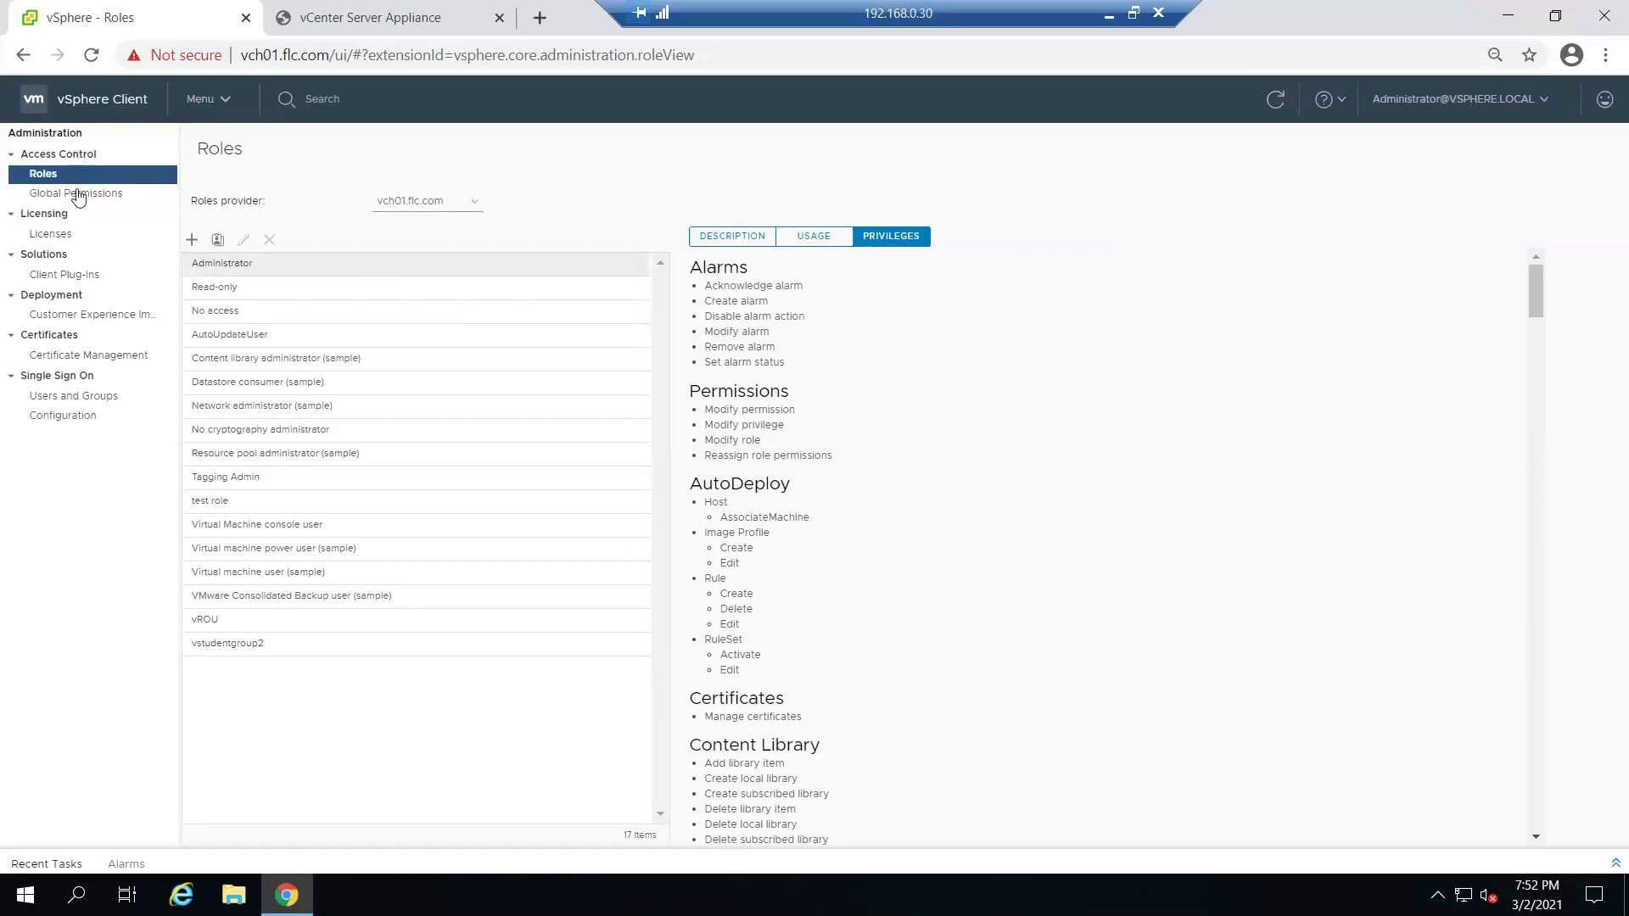
pyautogui.click(77, 402)
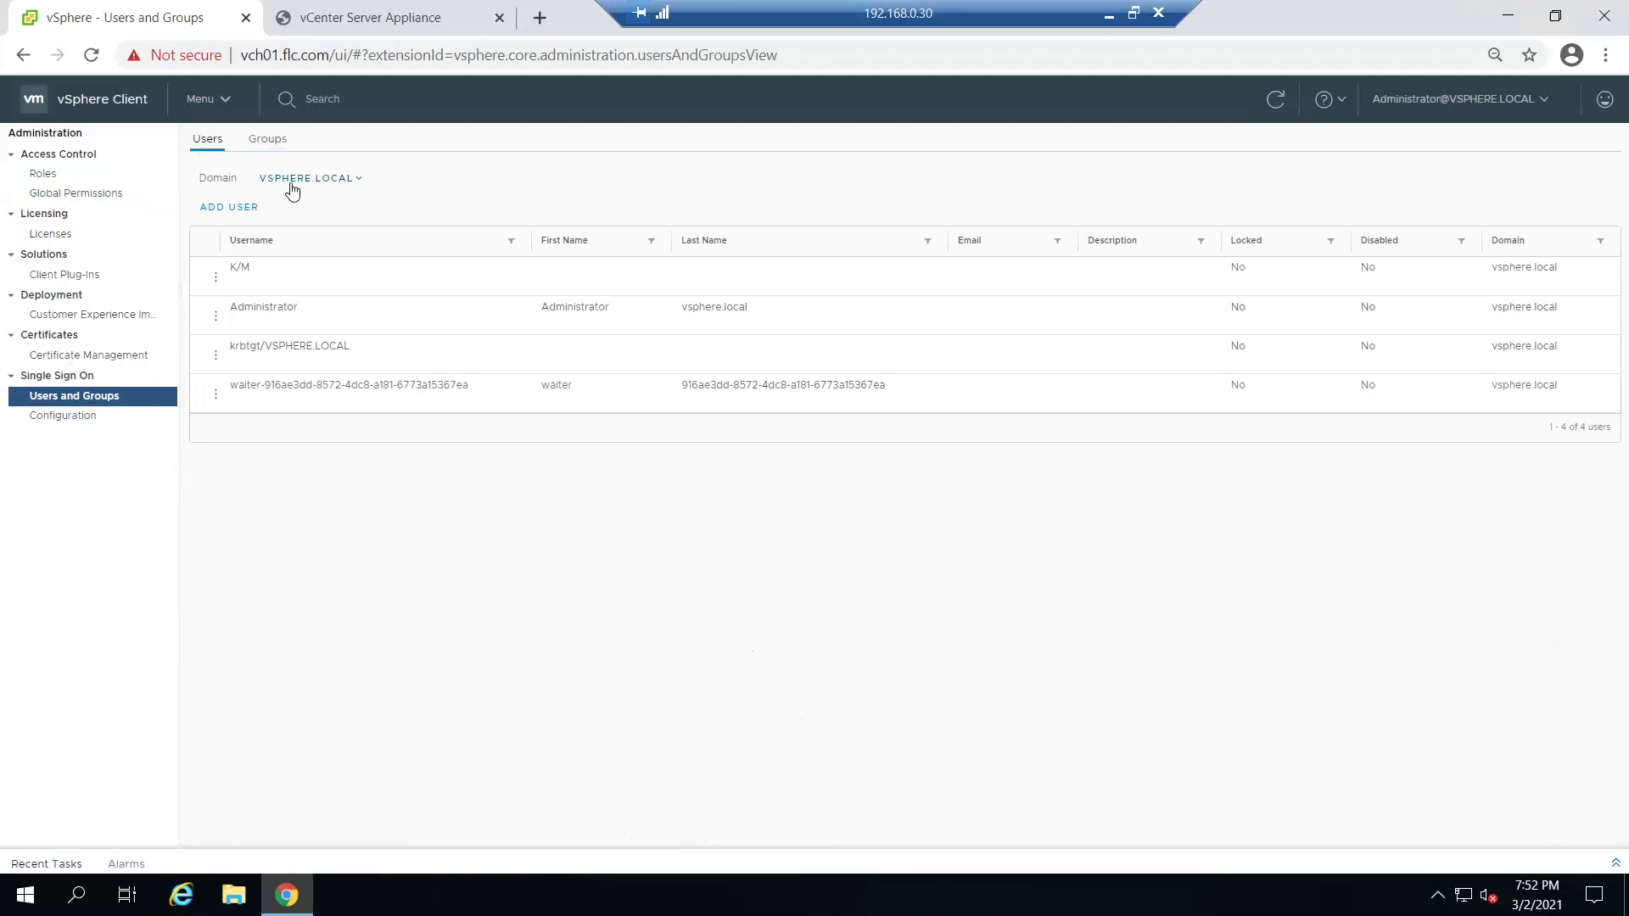
pyautogui.click(267, 139)
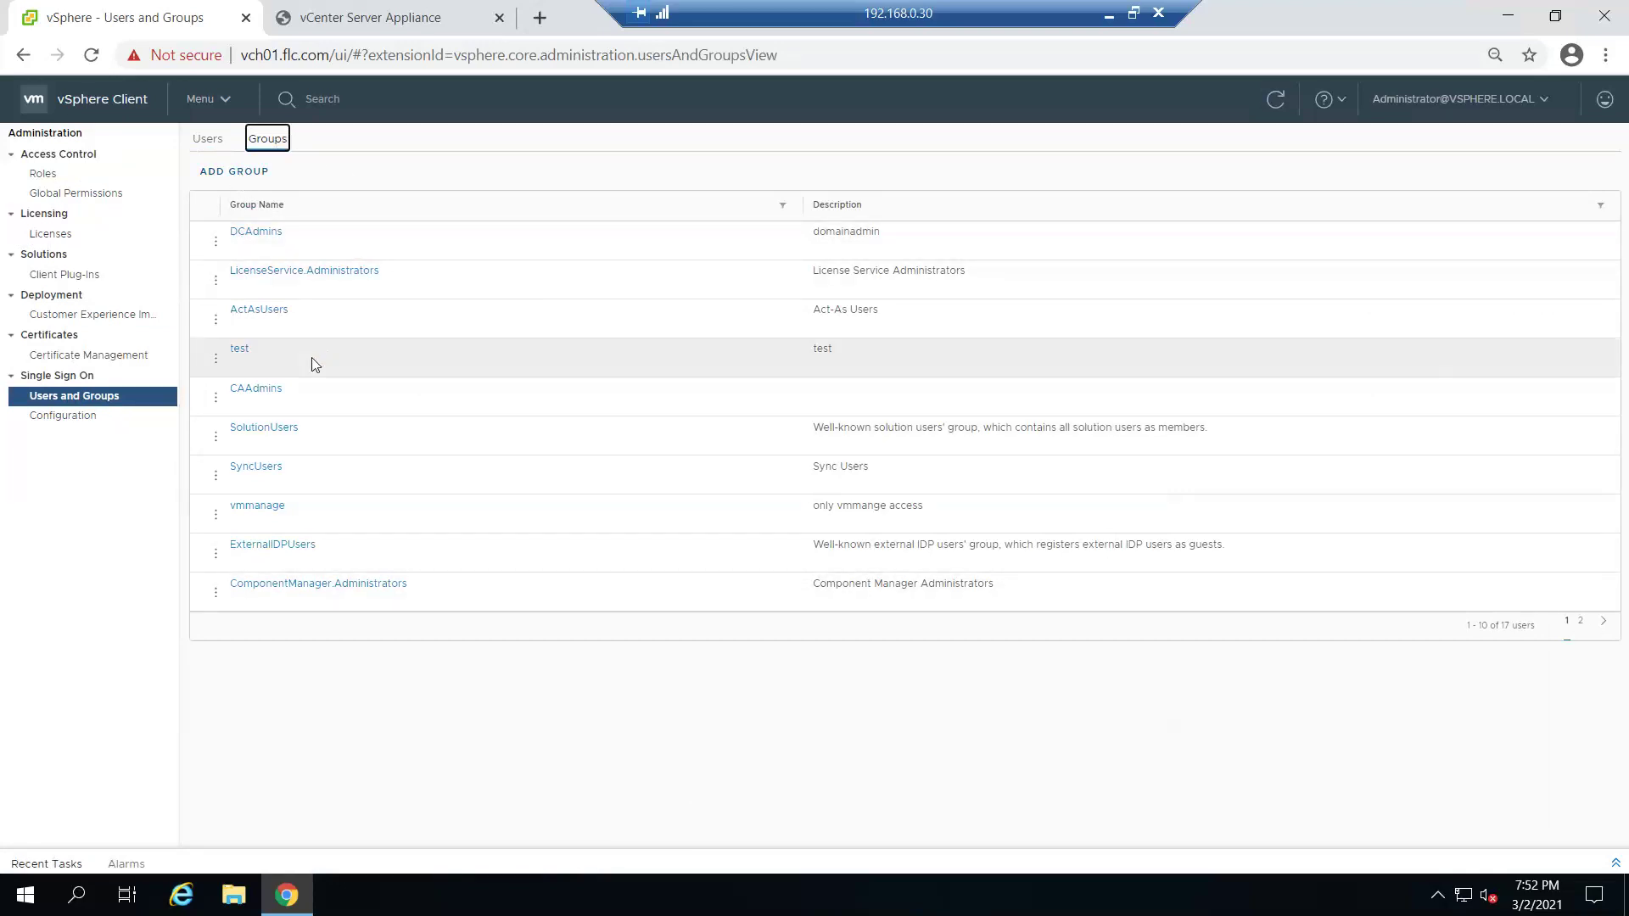
# - Add SSO group vstudentblog2, described as vmpoweron, with flc.com member vstudent02
pyautogui.click(247, 174)
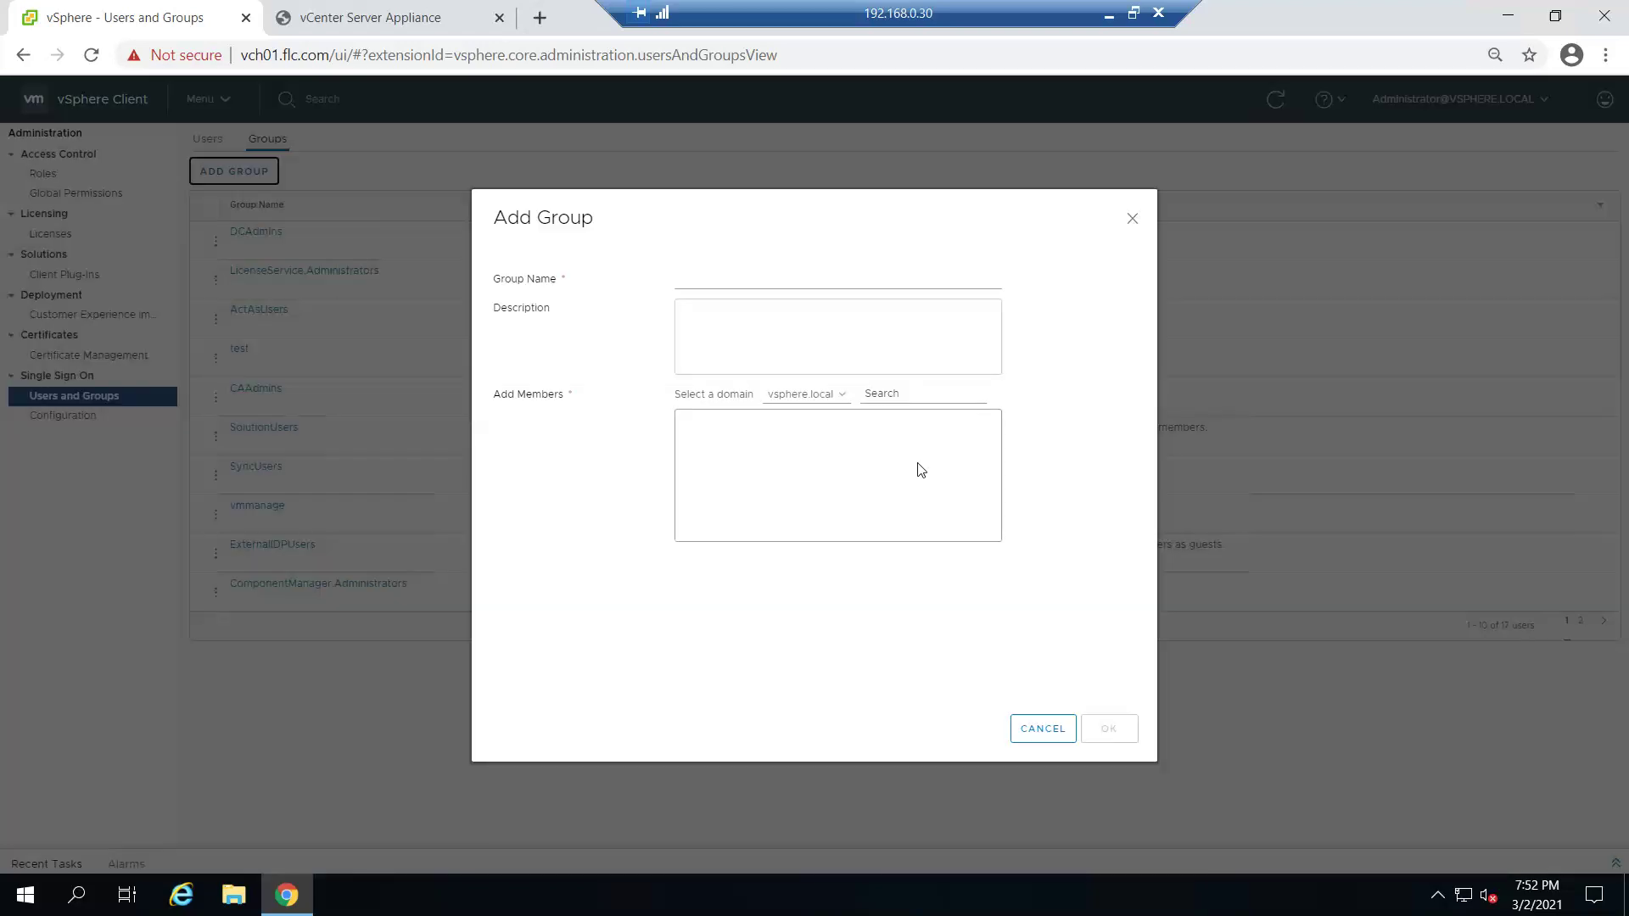
pyautogui.click(752, 276)
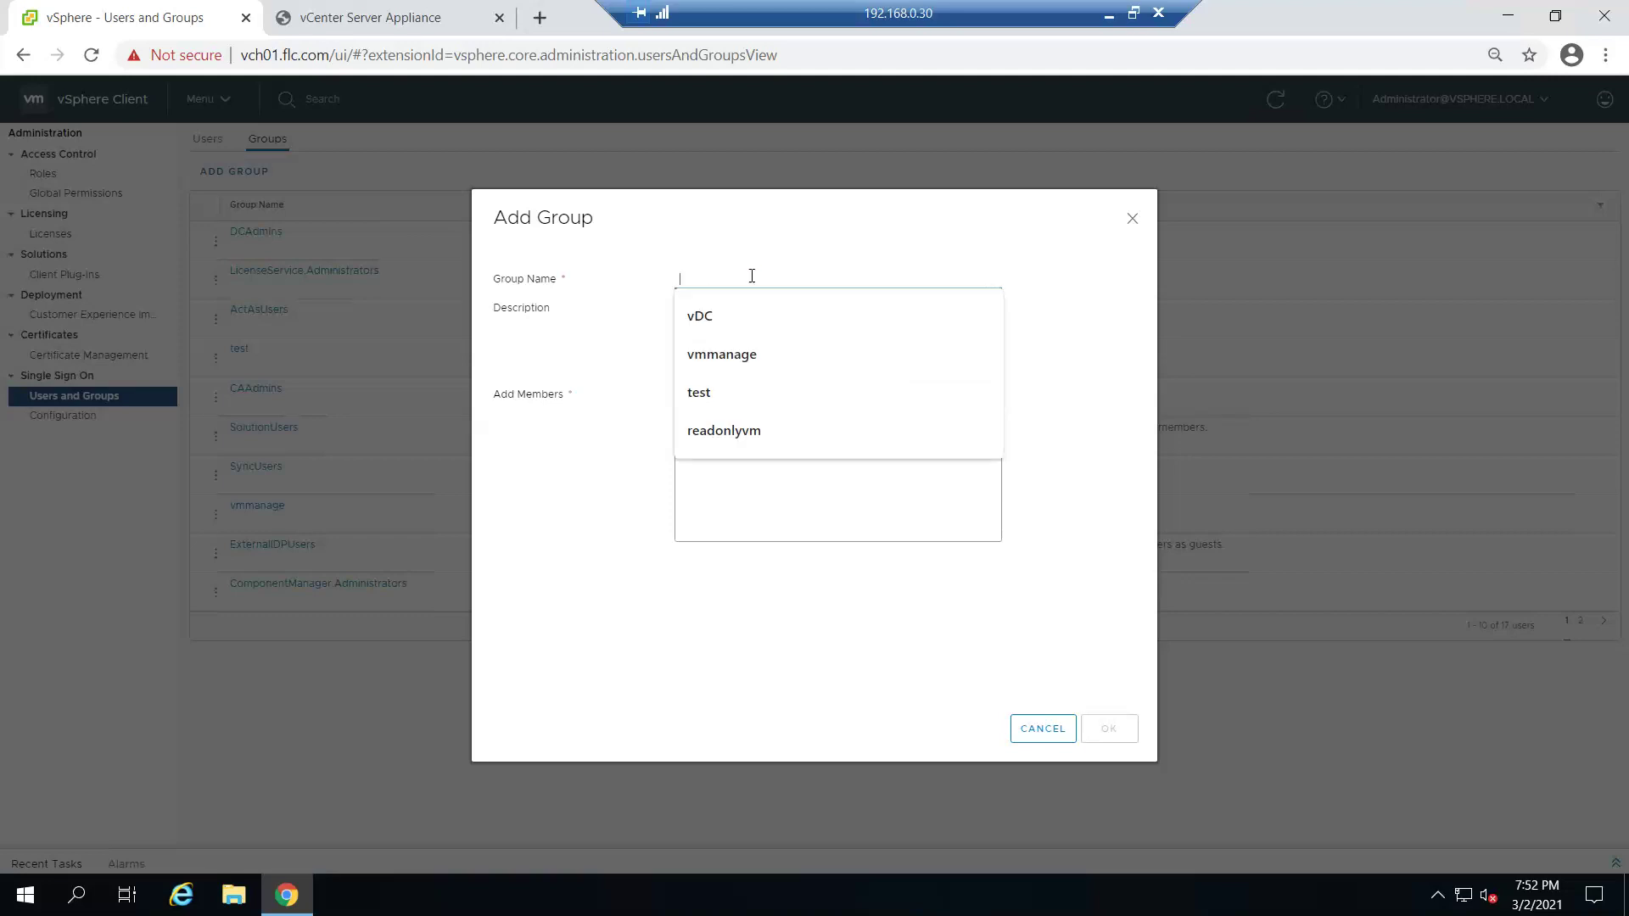
pyautogui.write('vstudentblog2')
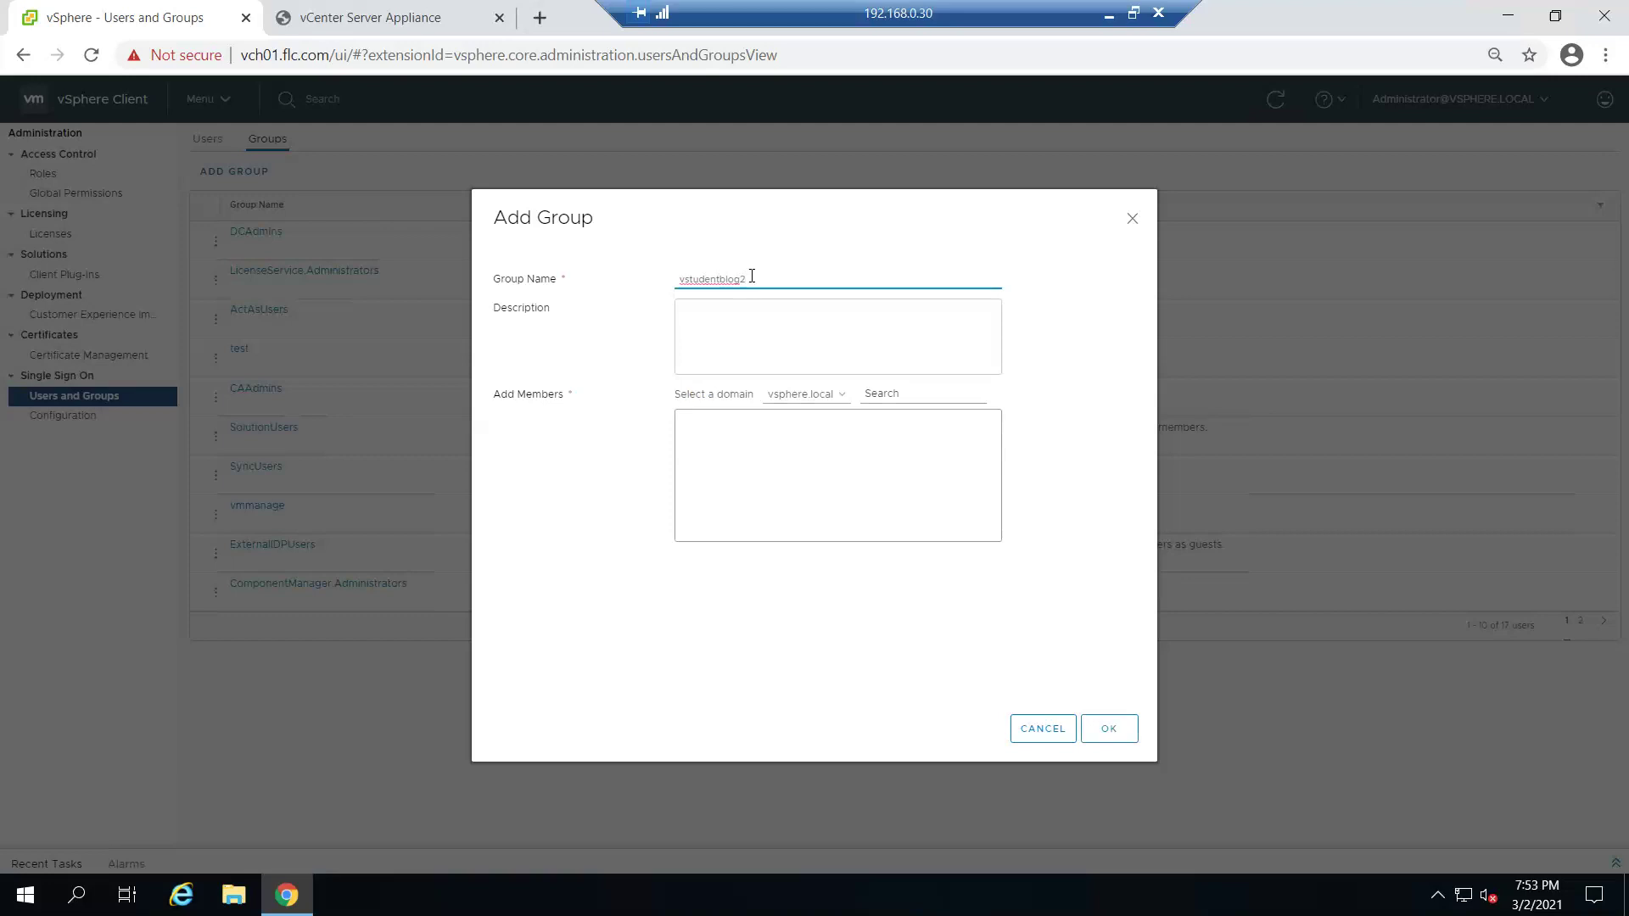
pyautogui.click(837, 394)
pyautogui.click(821, 439)
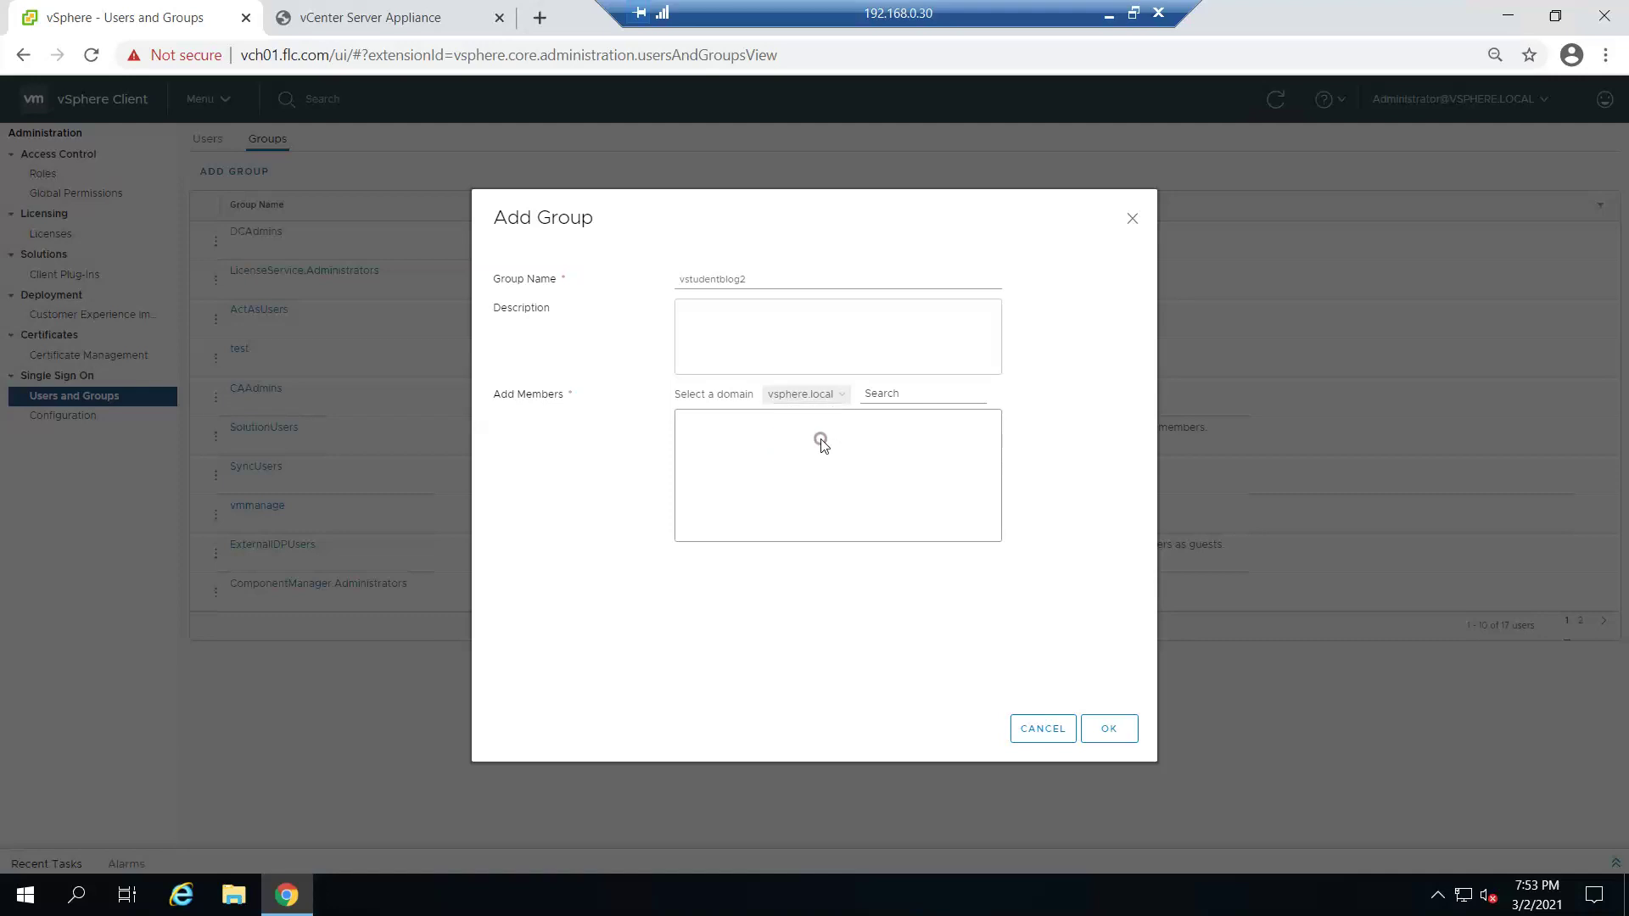
pyautogui.click(918, 394)
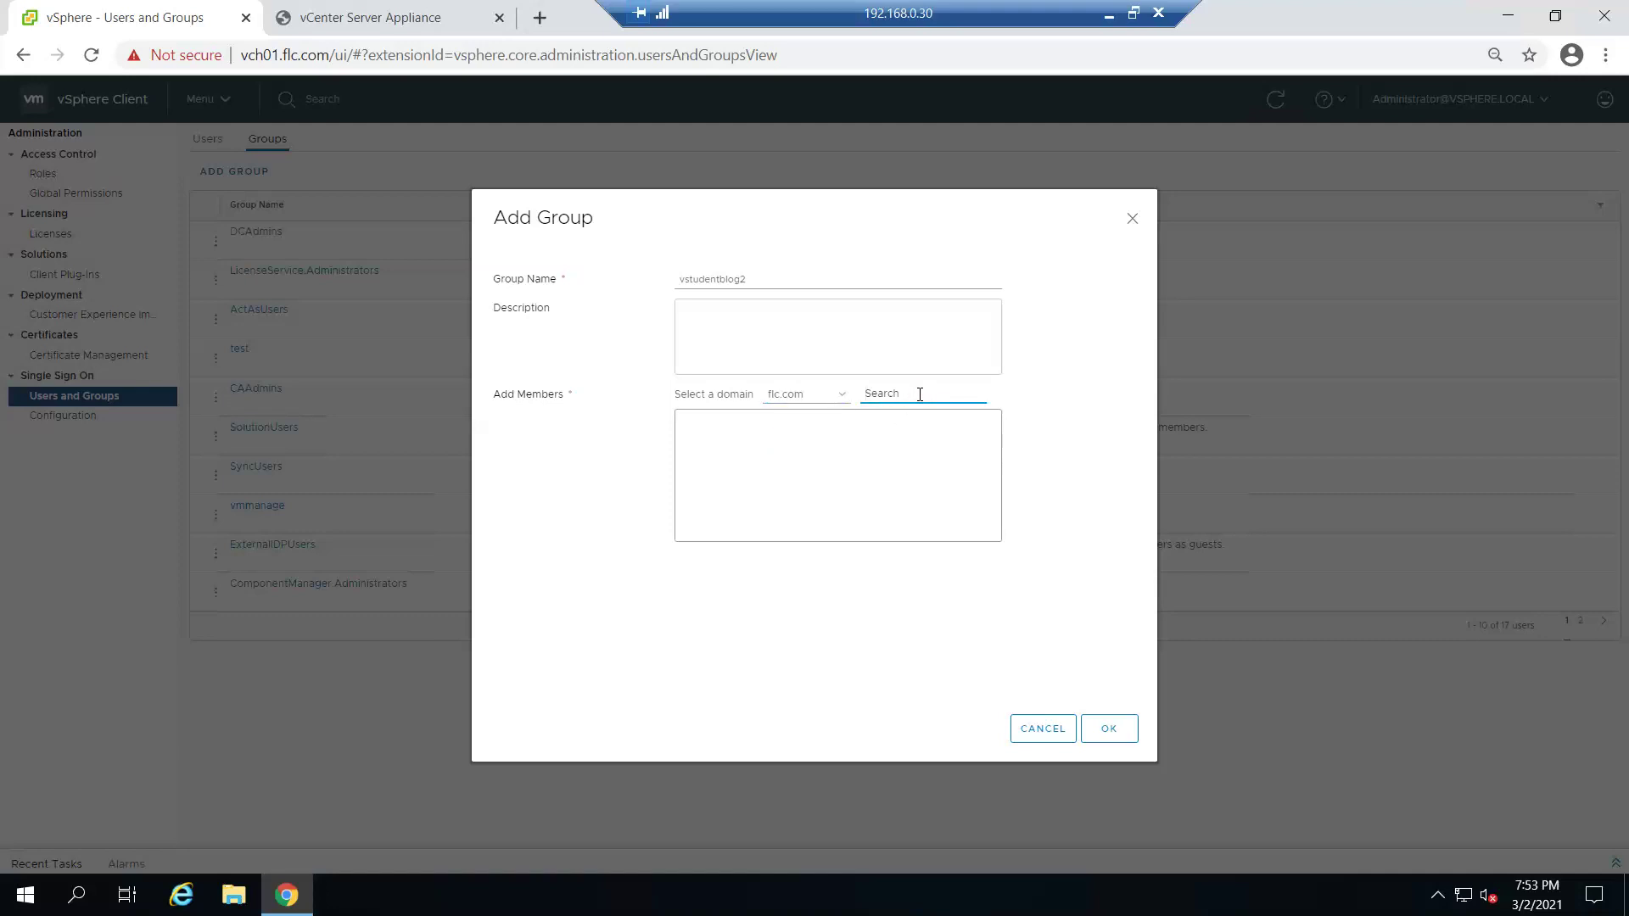
pyautogui.write('vstu')
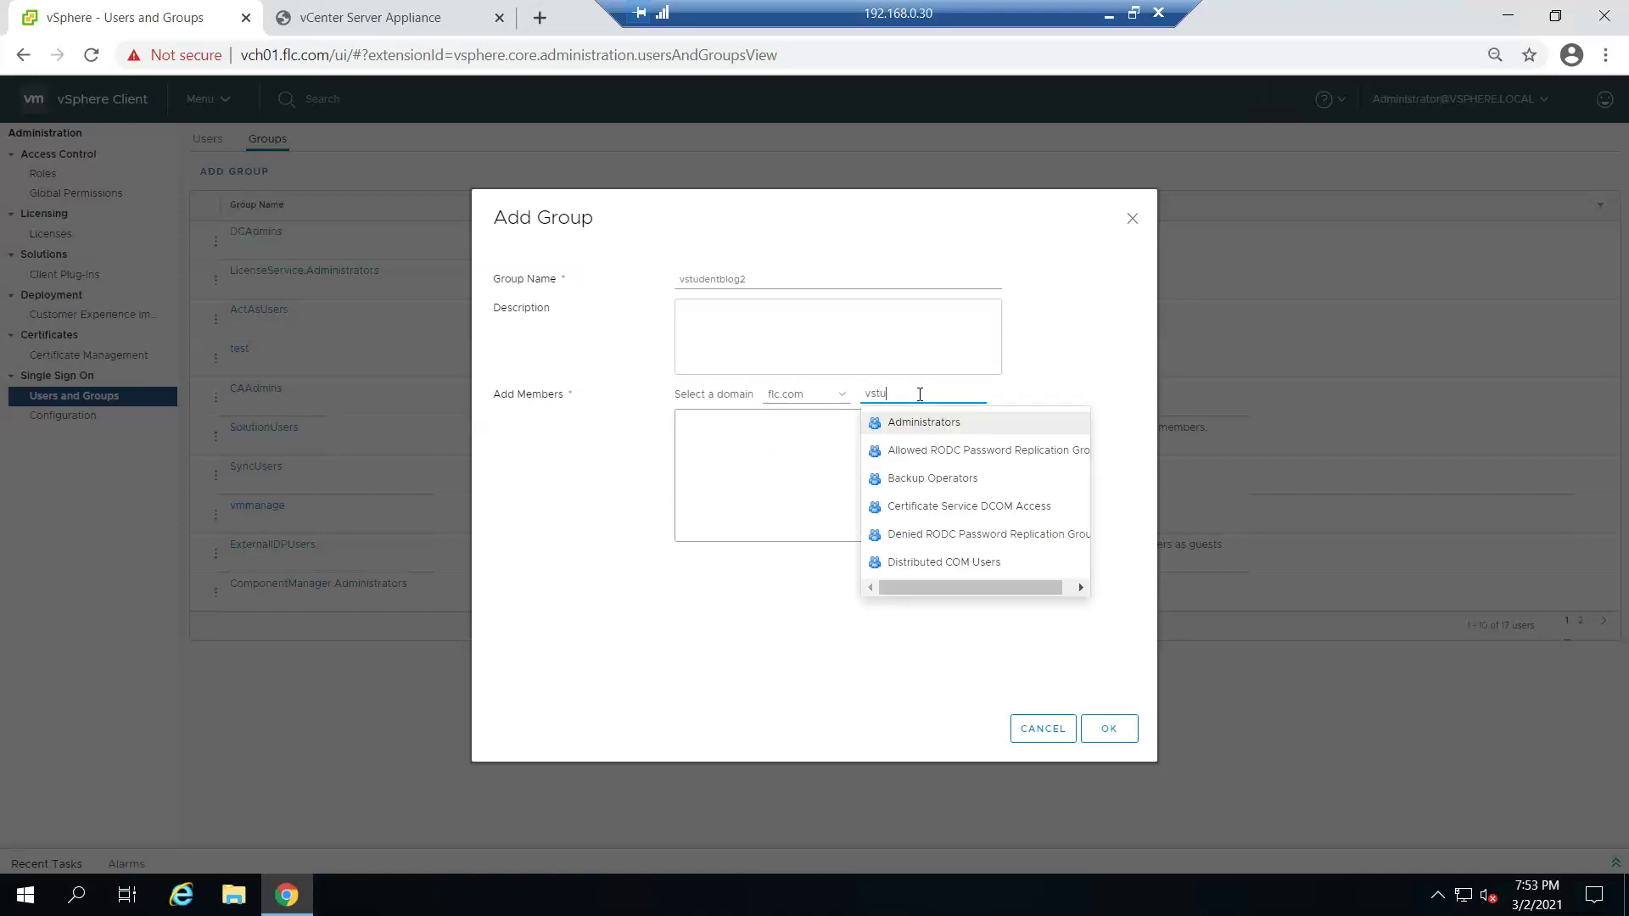
pyautogui.write('de')
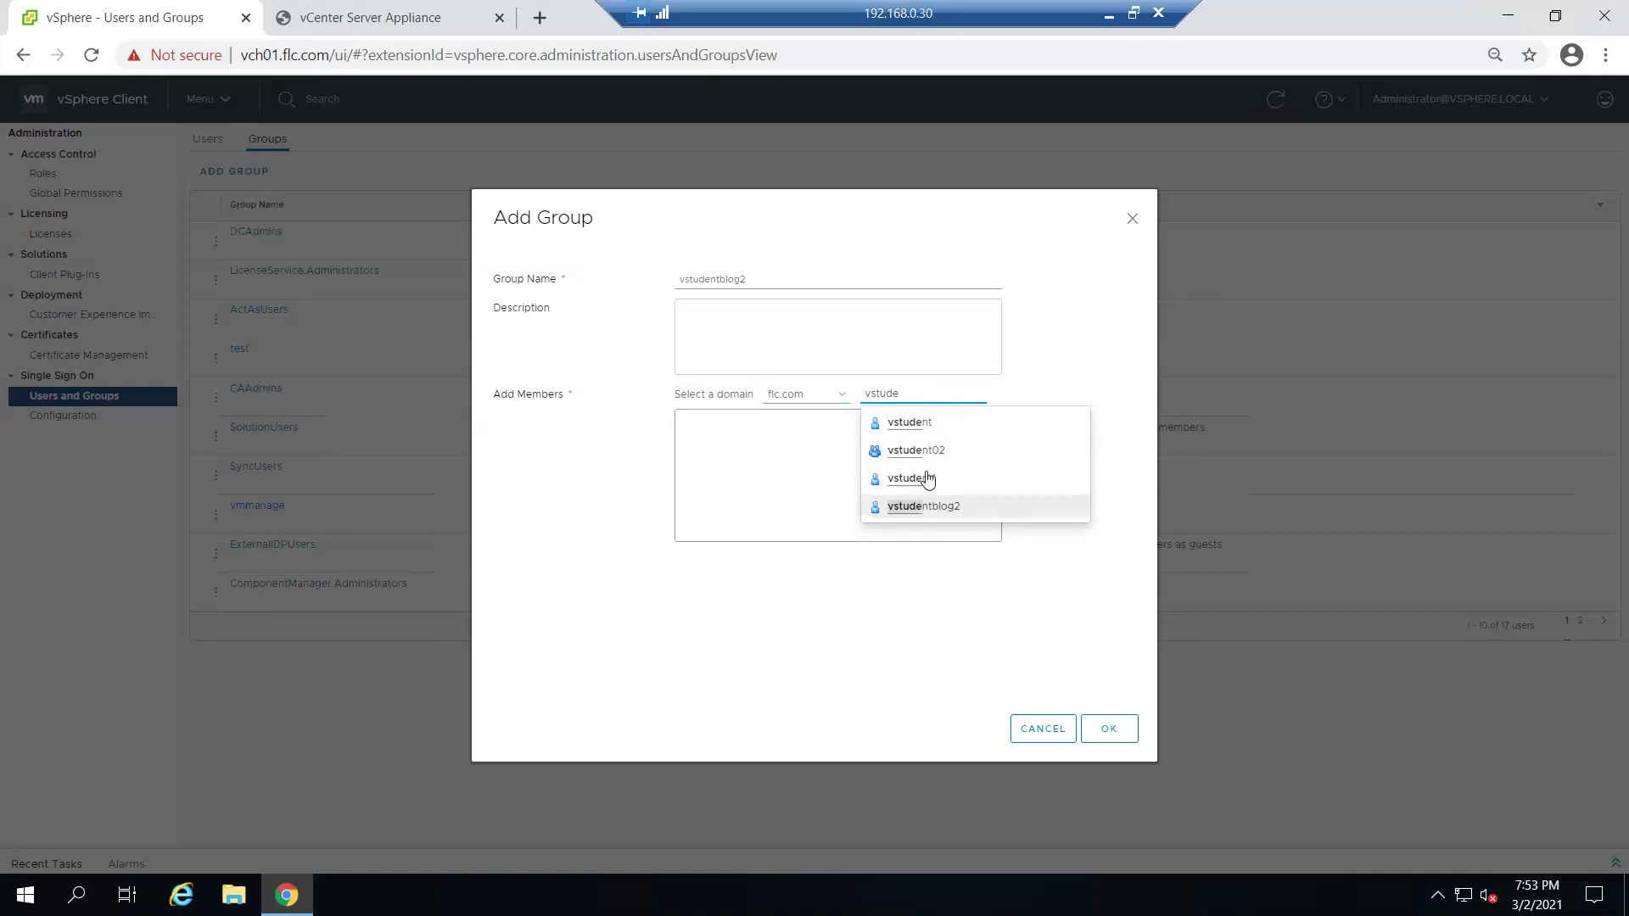
pyautogui.click(940, 453)
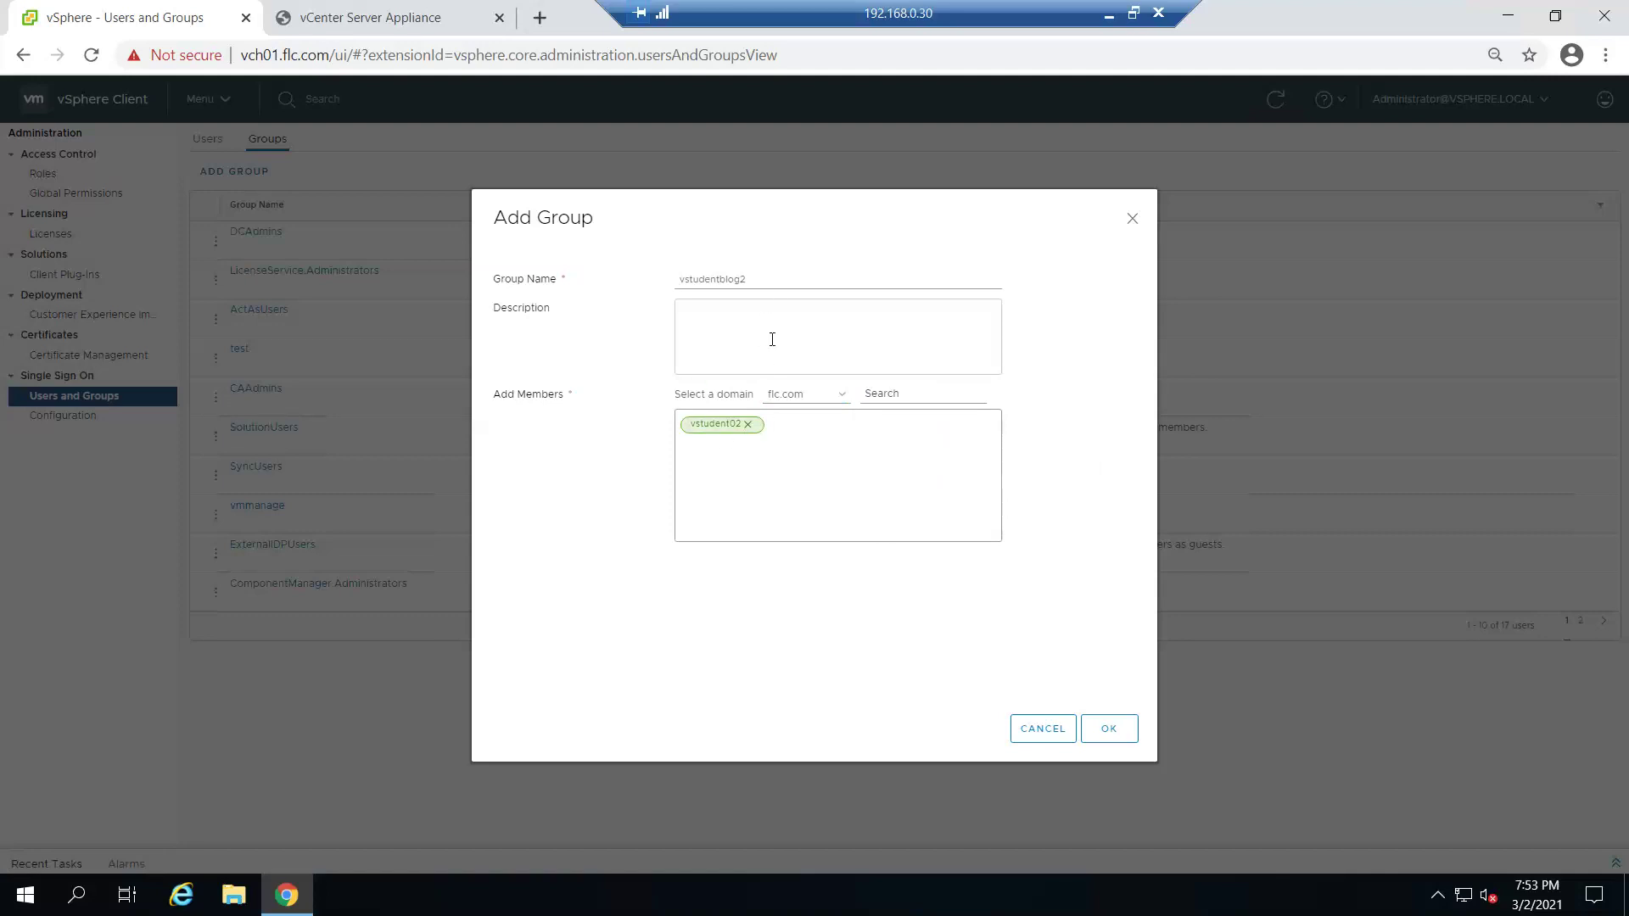
pyautogui.click(732, 324)
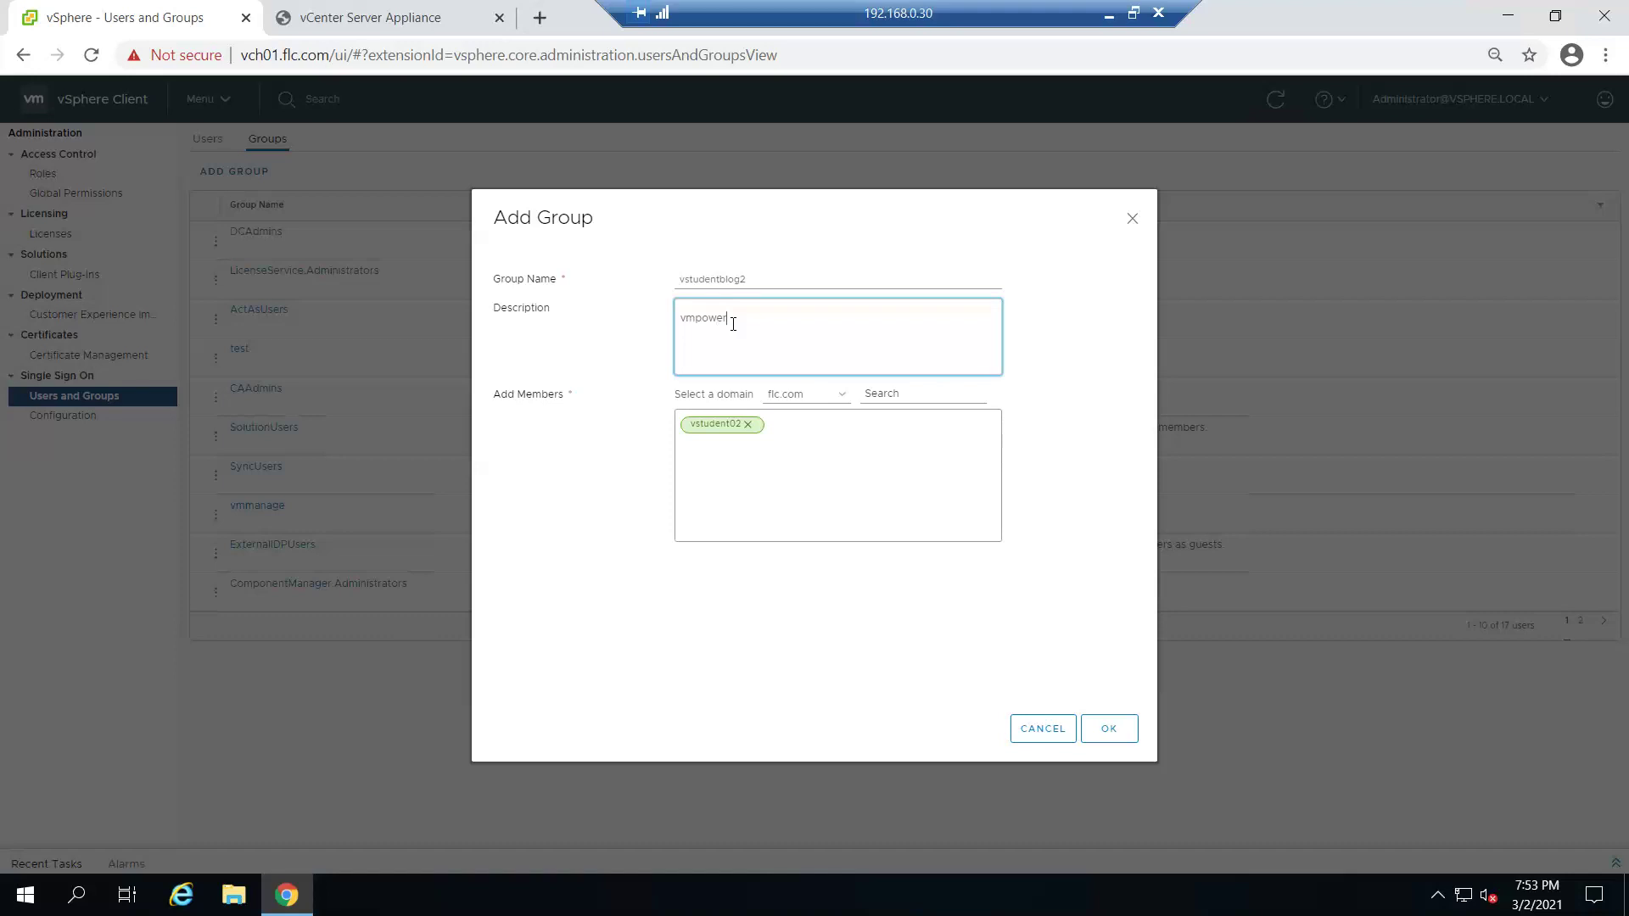
pyautogui.click(1121, 728)
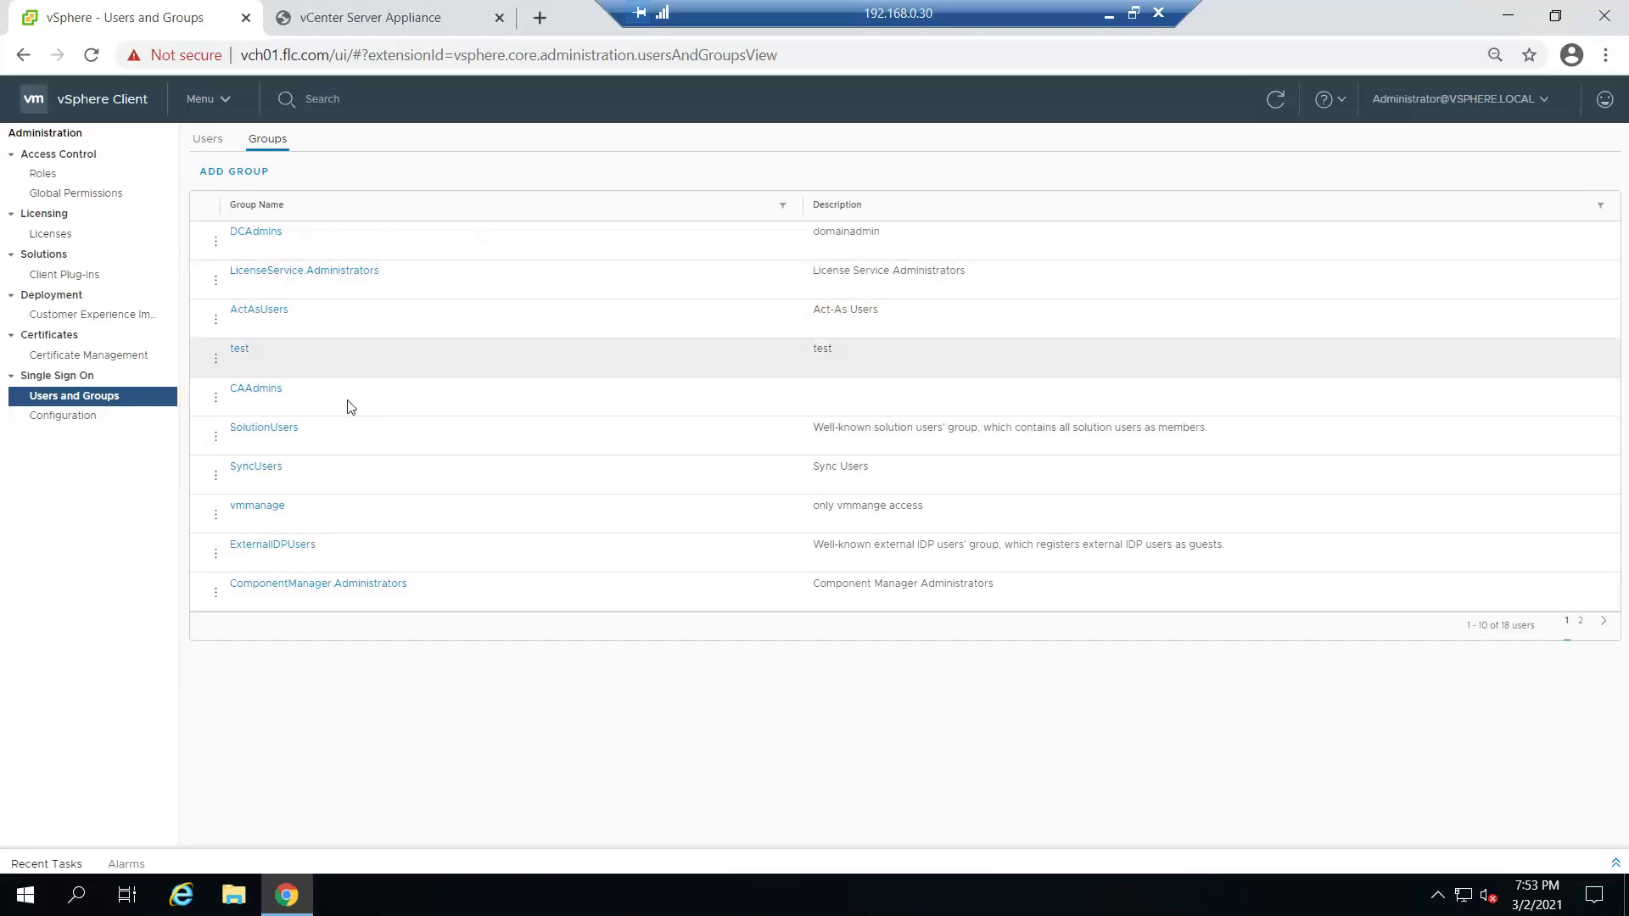
# - Start a new global permission for FLC.COM user vstudentblog2
pyautogui.click(93, 197)
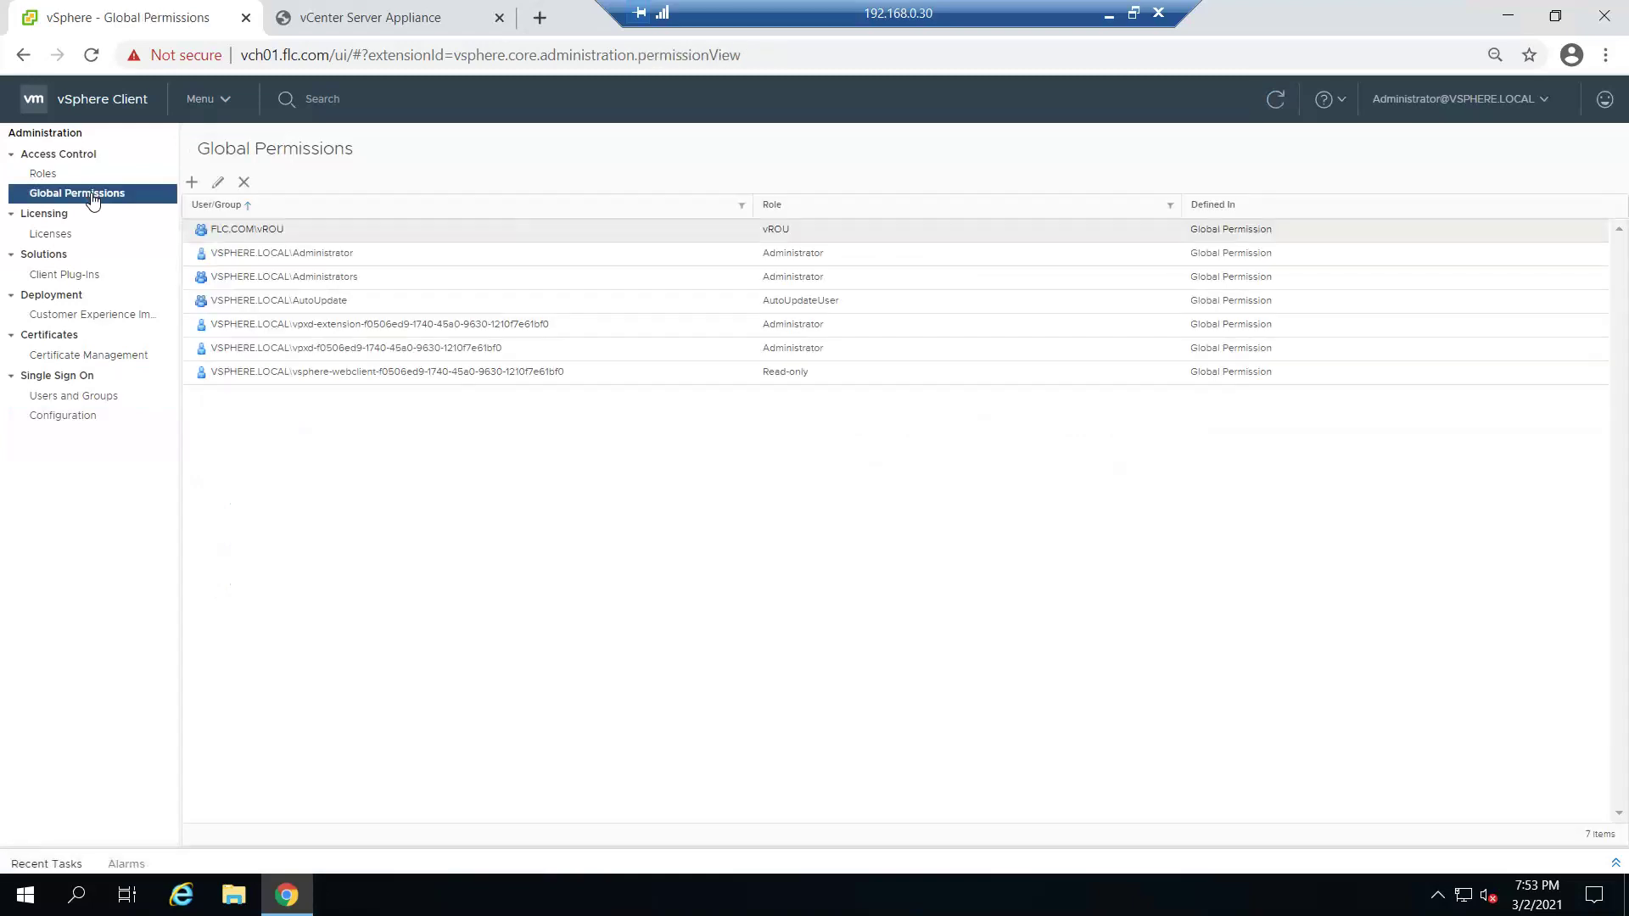
pyautogui.click(192, 182)
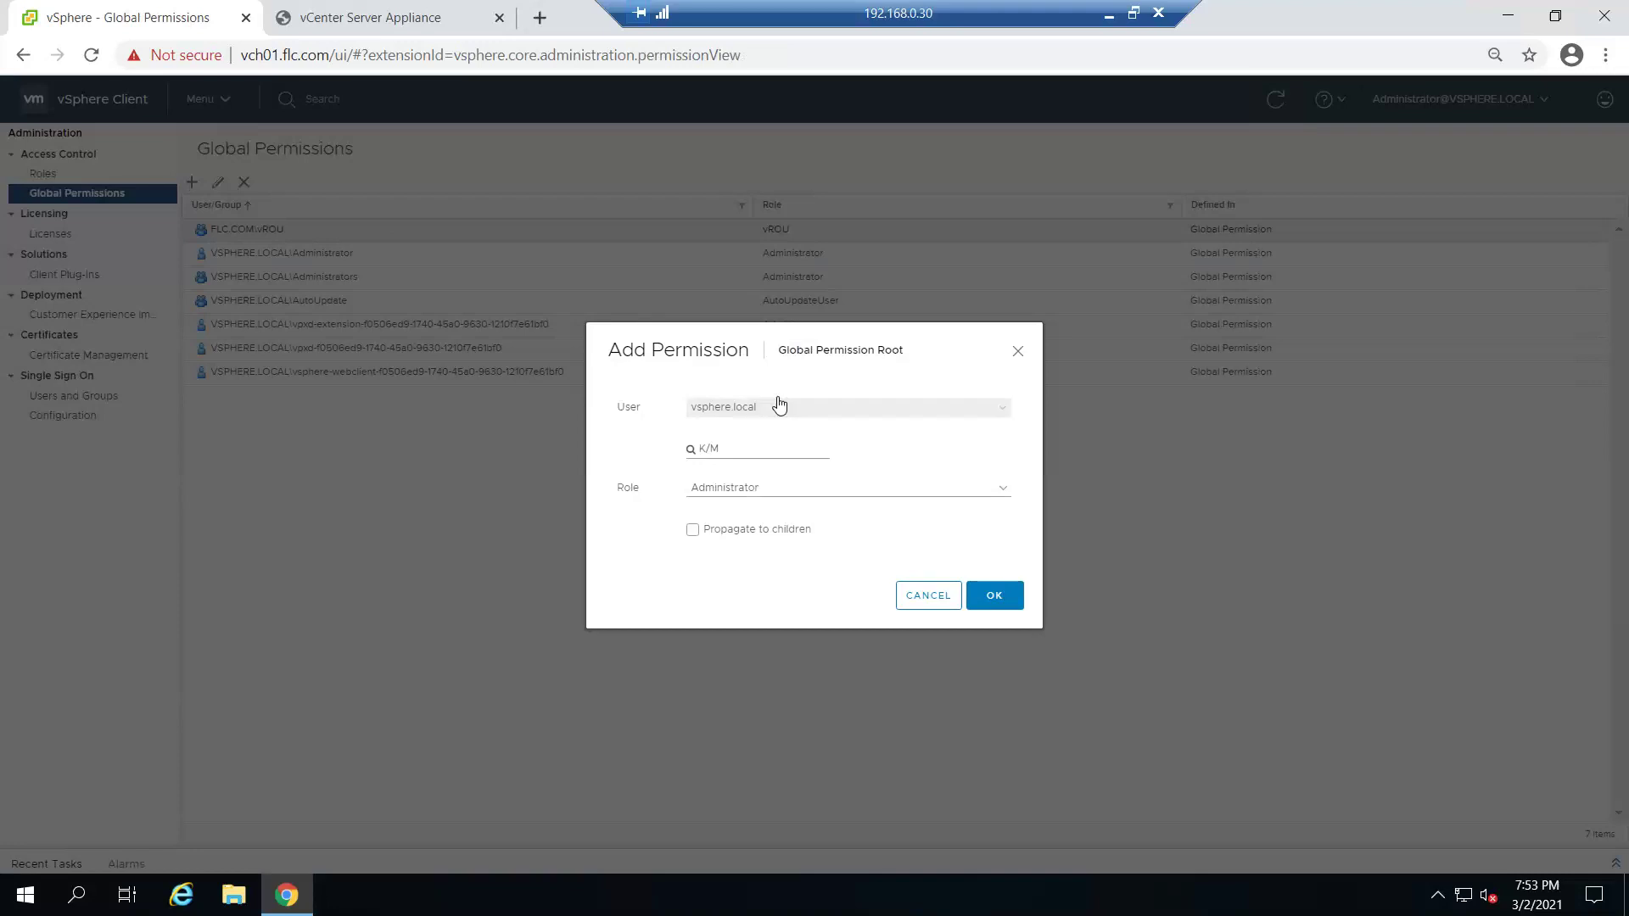
pyautogui.click(779, 402)
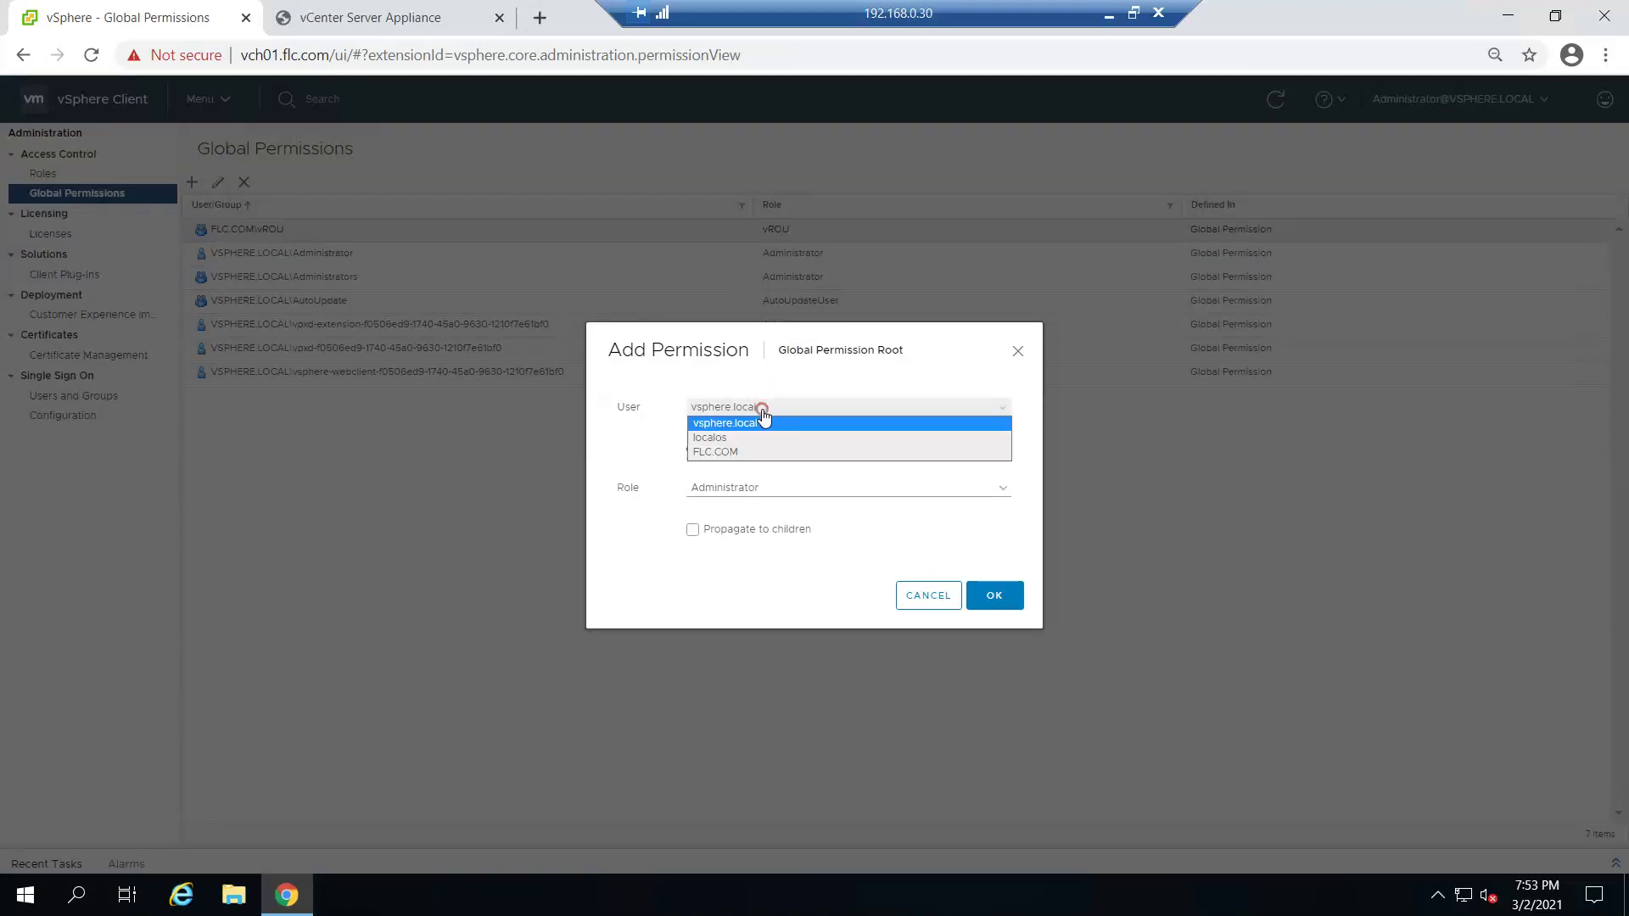
pyautogui.click(763, 453)
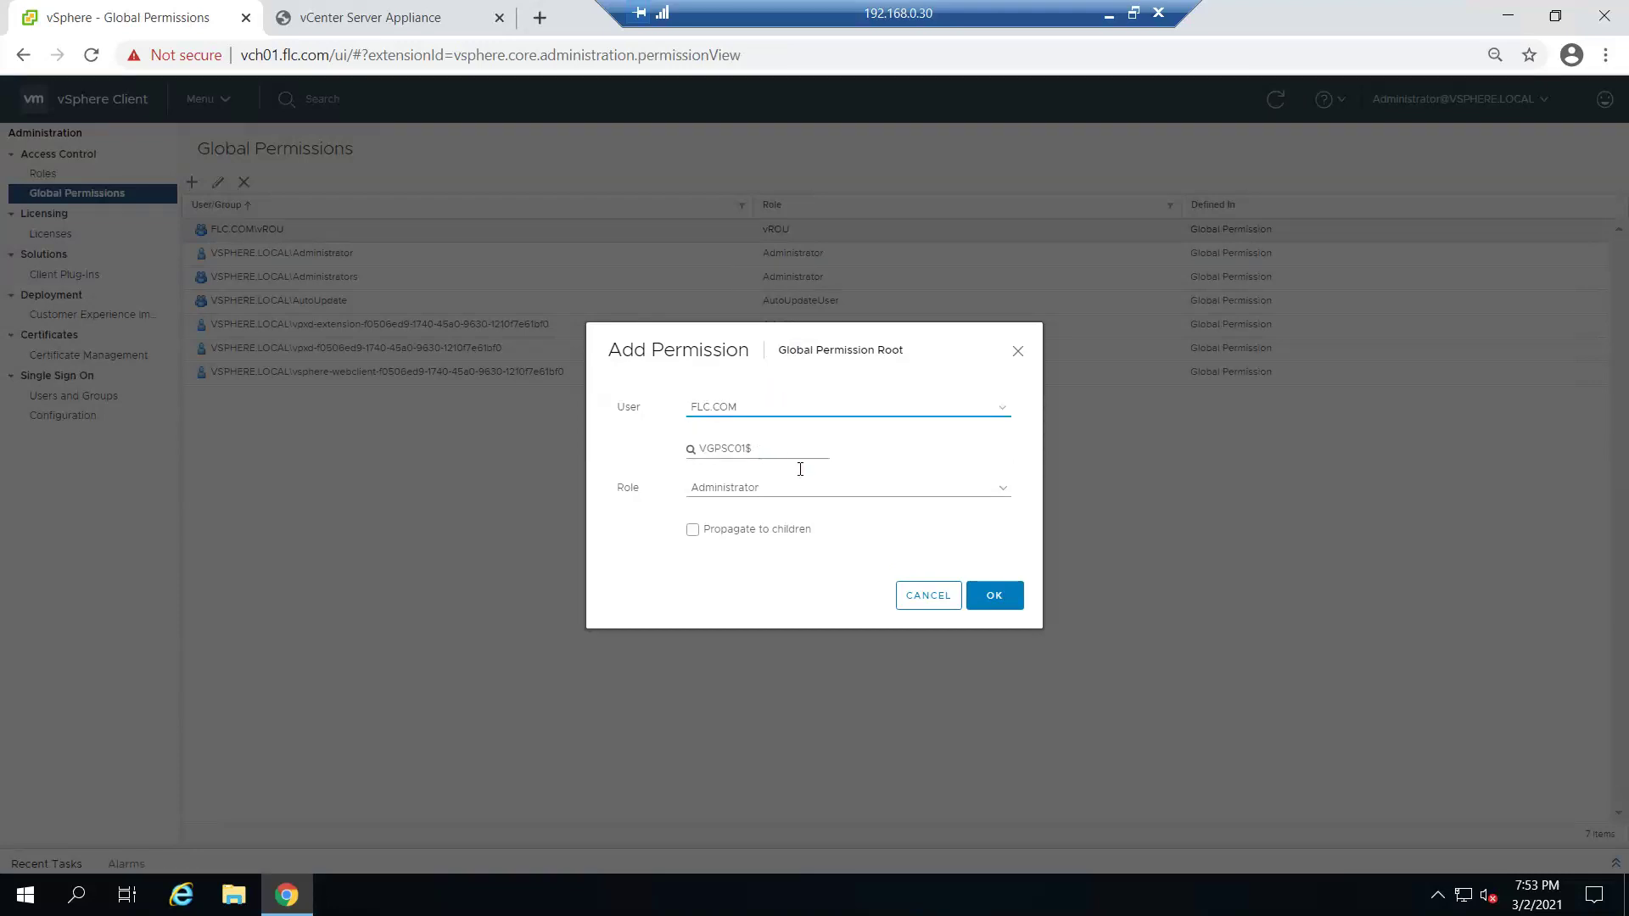
pyautogui.moveTo(778, 447); pyautogui.dragTo(686, 456)
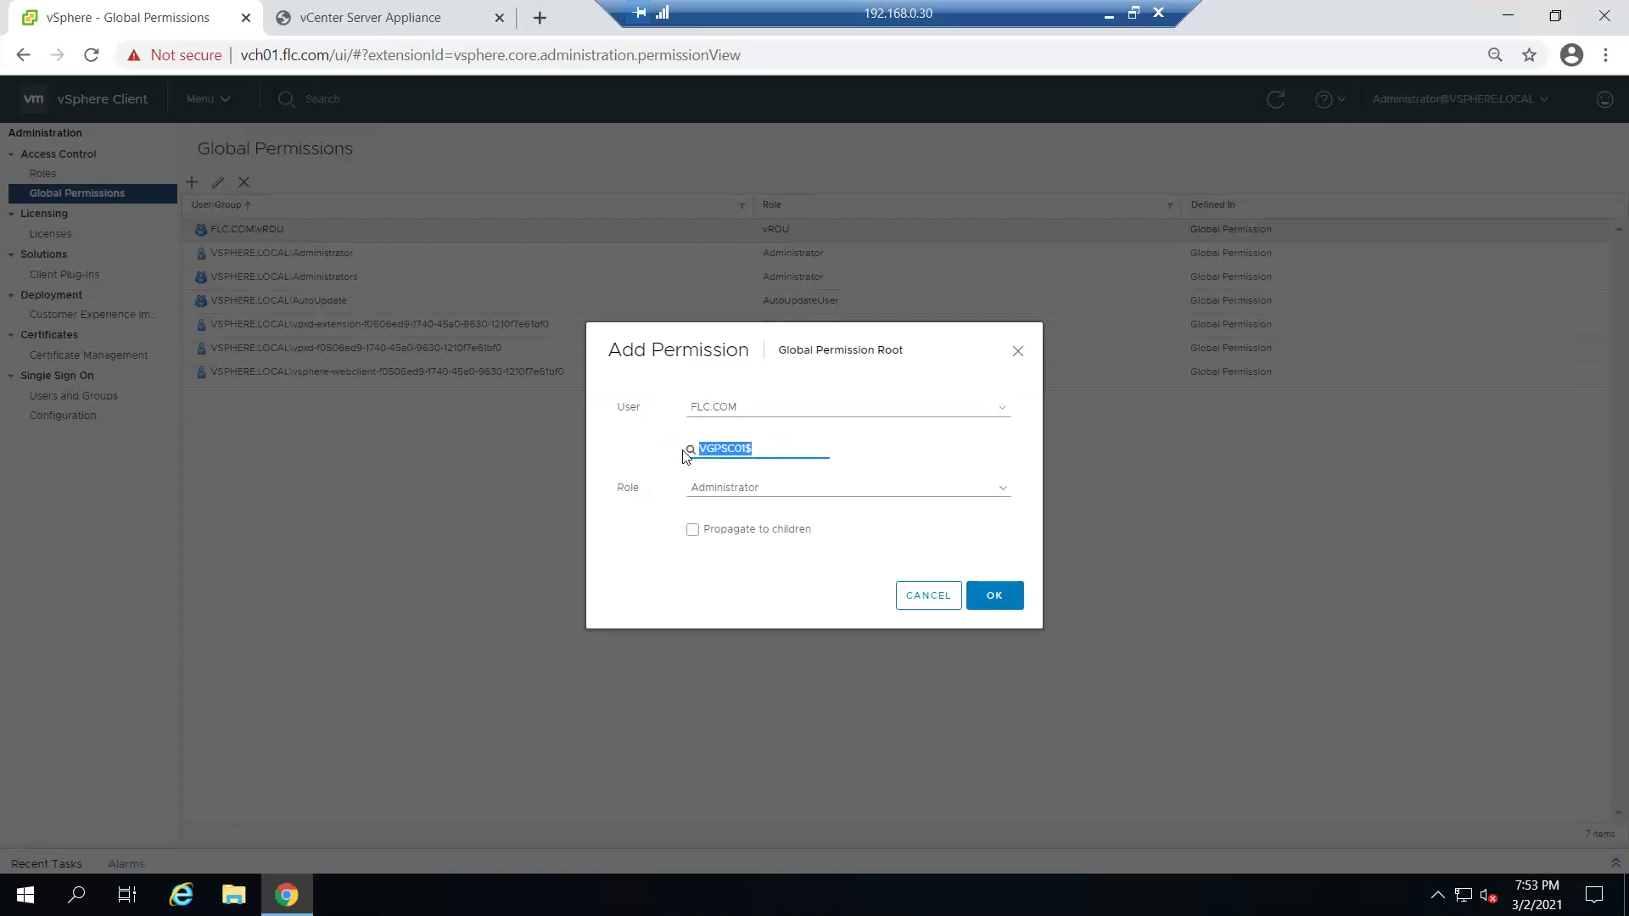
pyautogui.write('vst')
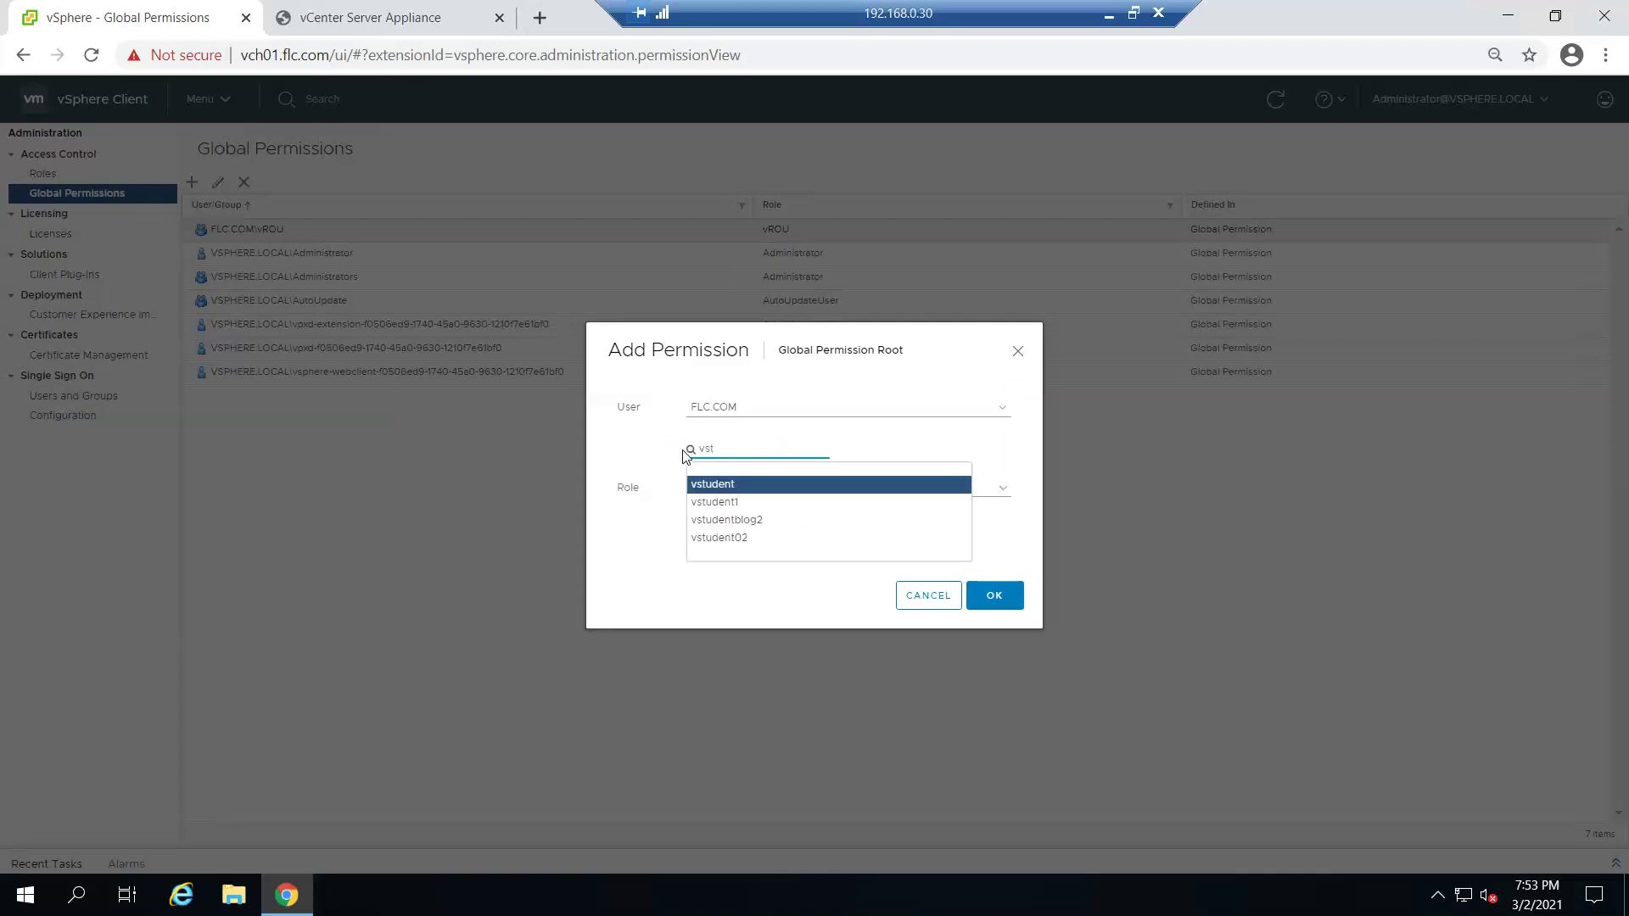
pyautogui.click(762, 521)
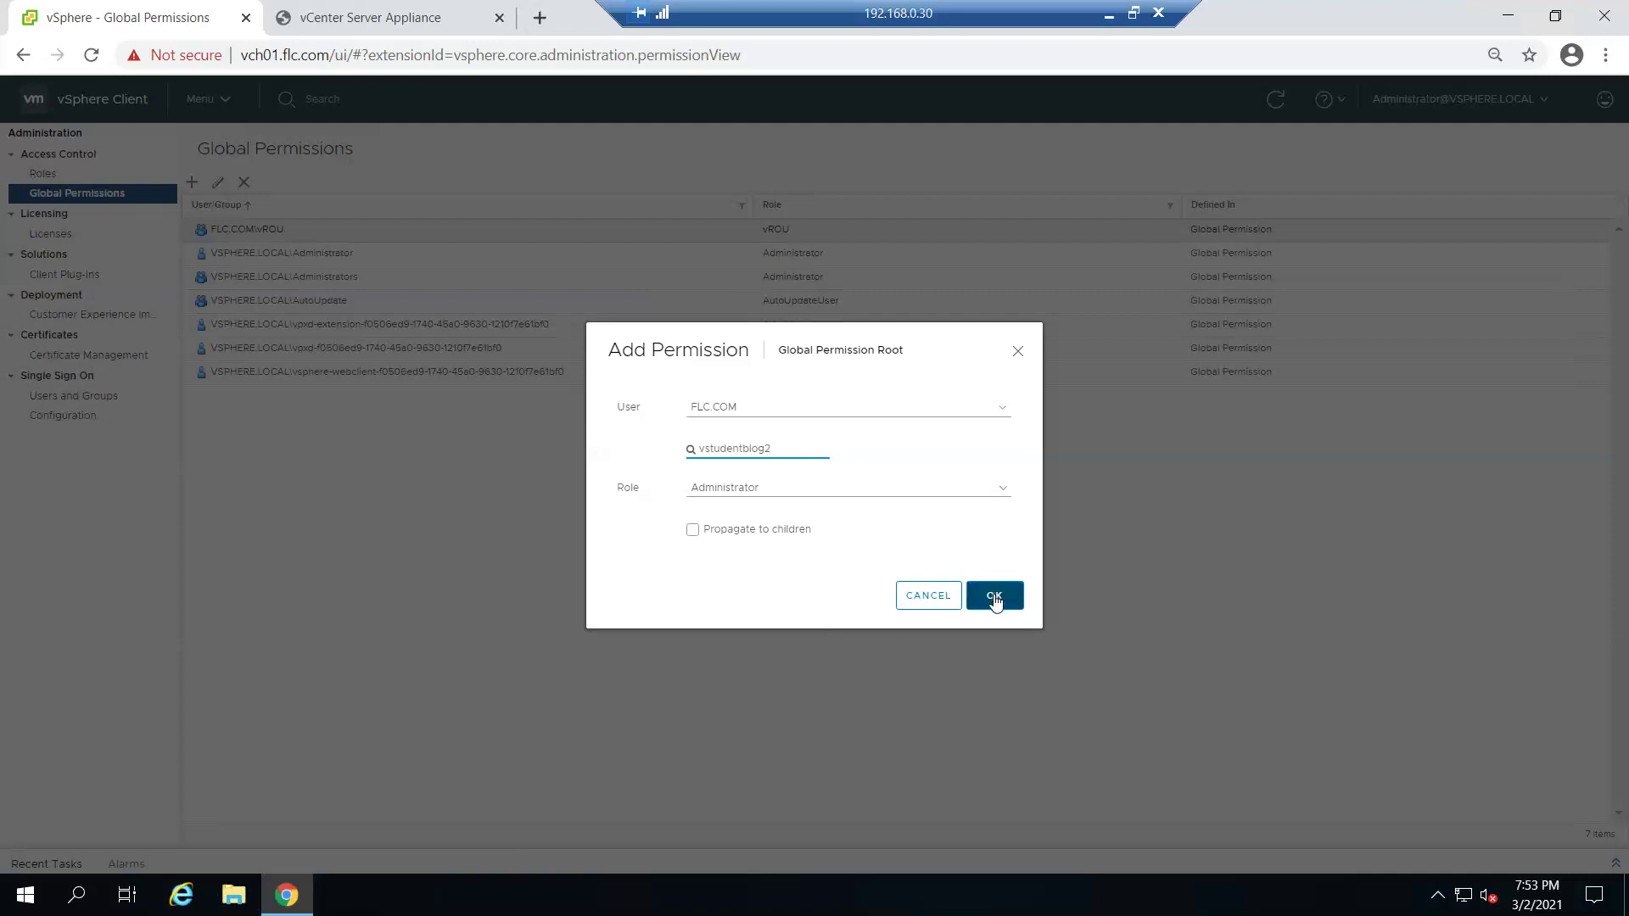
# - Assign the vstudentgroup2 role, enable Propagate to children, and save the permission
pyautogui.click(872, 488)
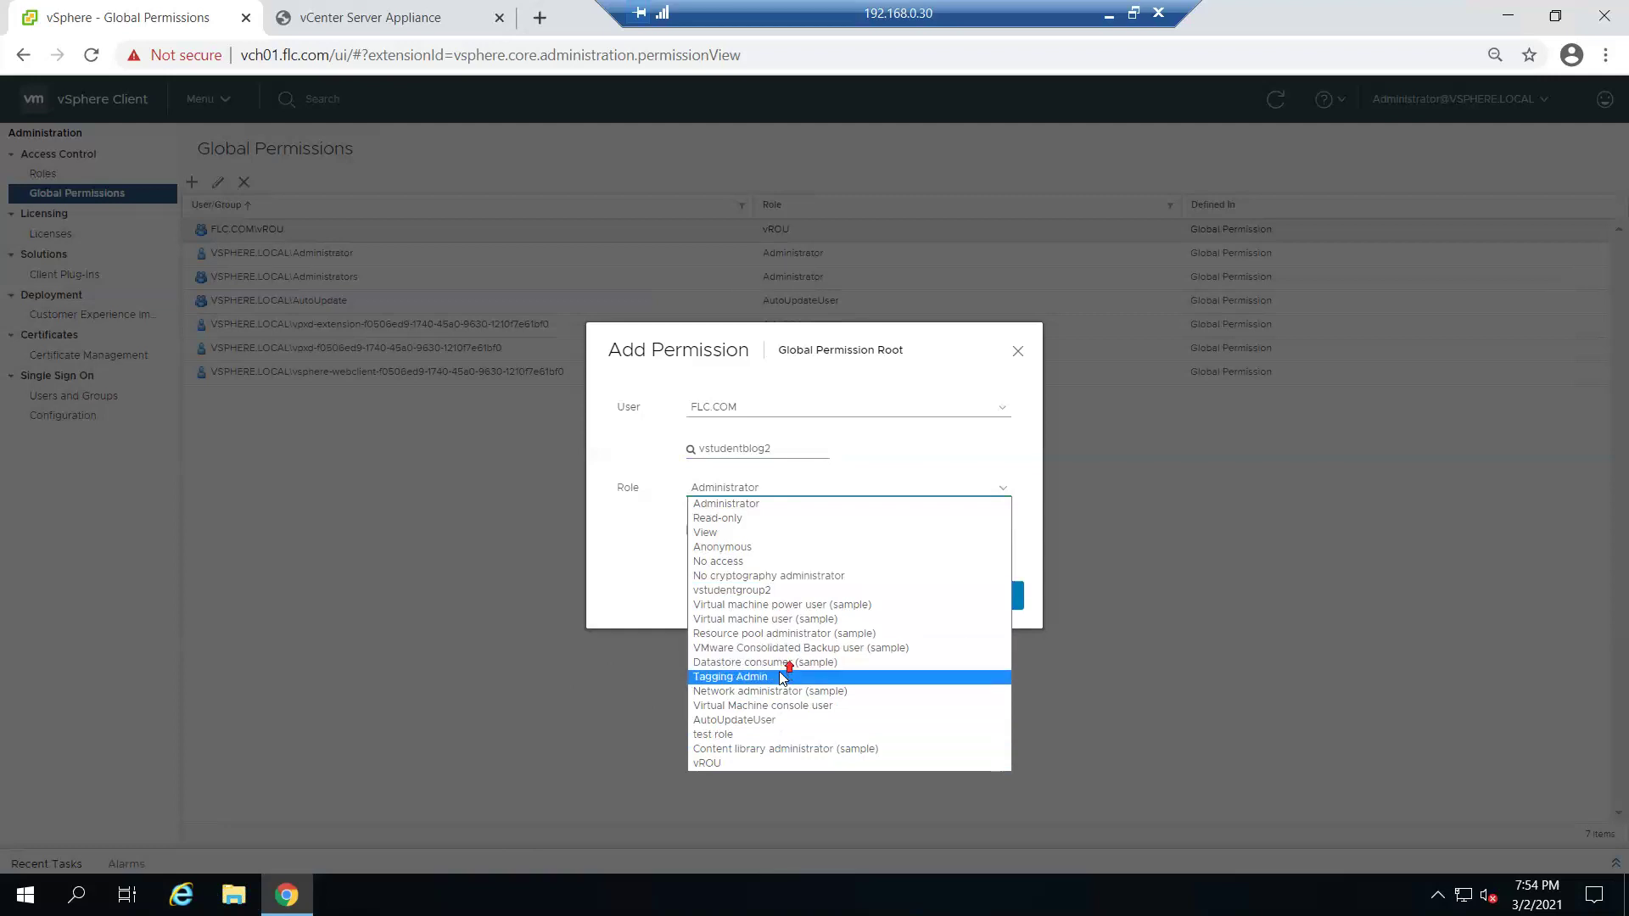
pyautogui.click(760, 590)
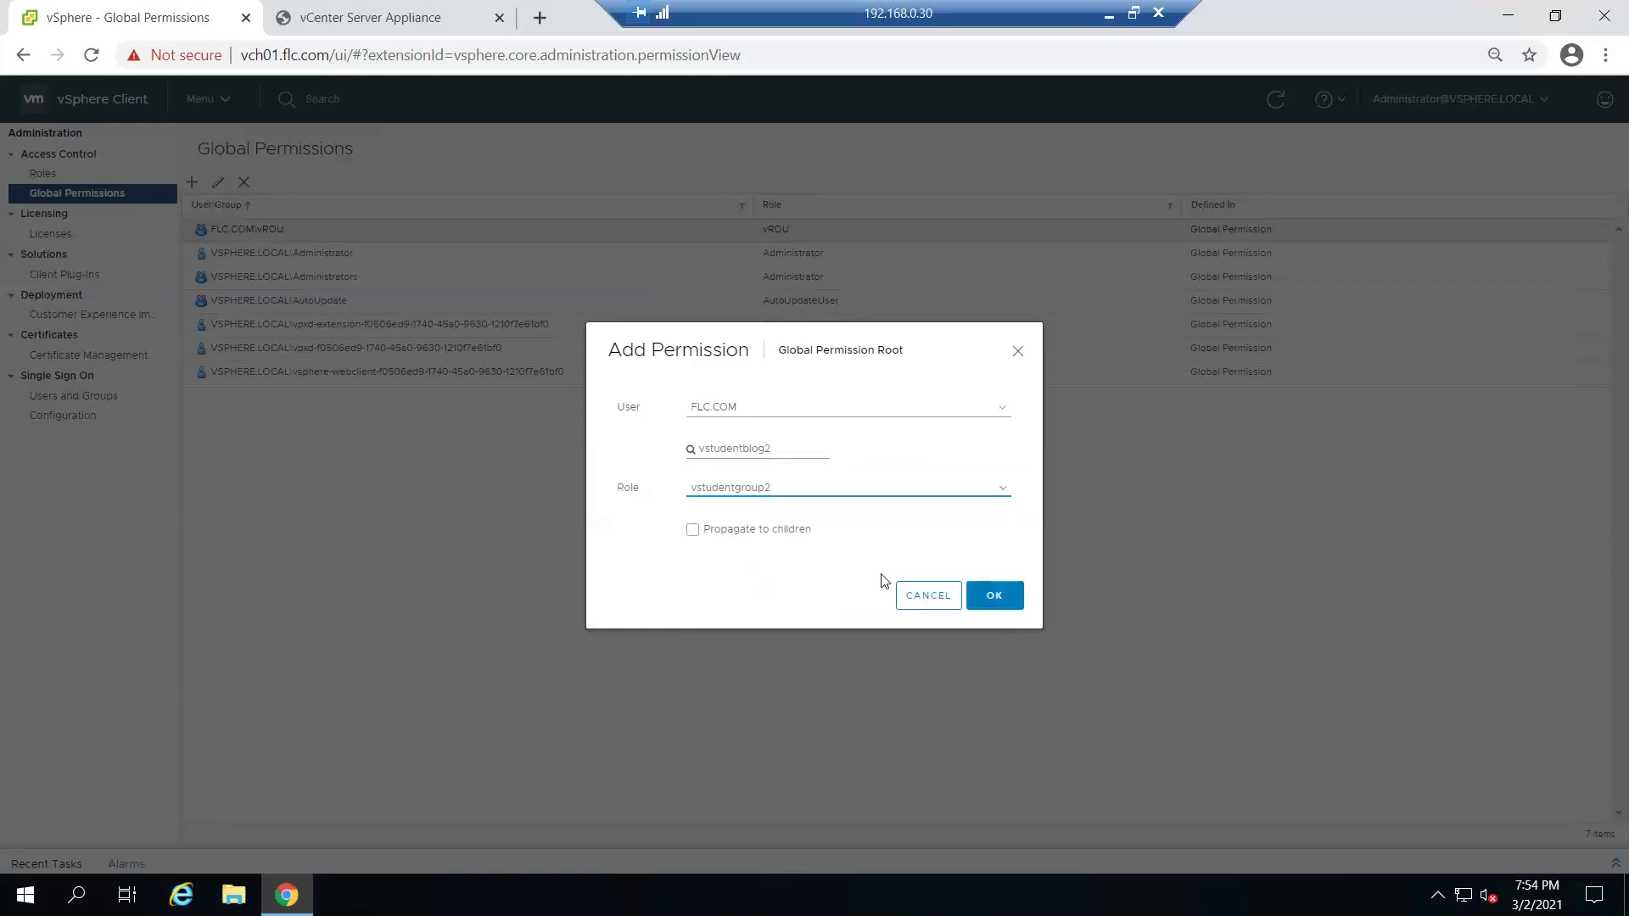
pyautogui.click(768, 529)
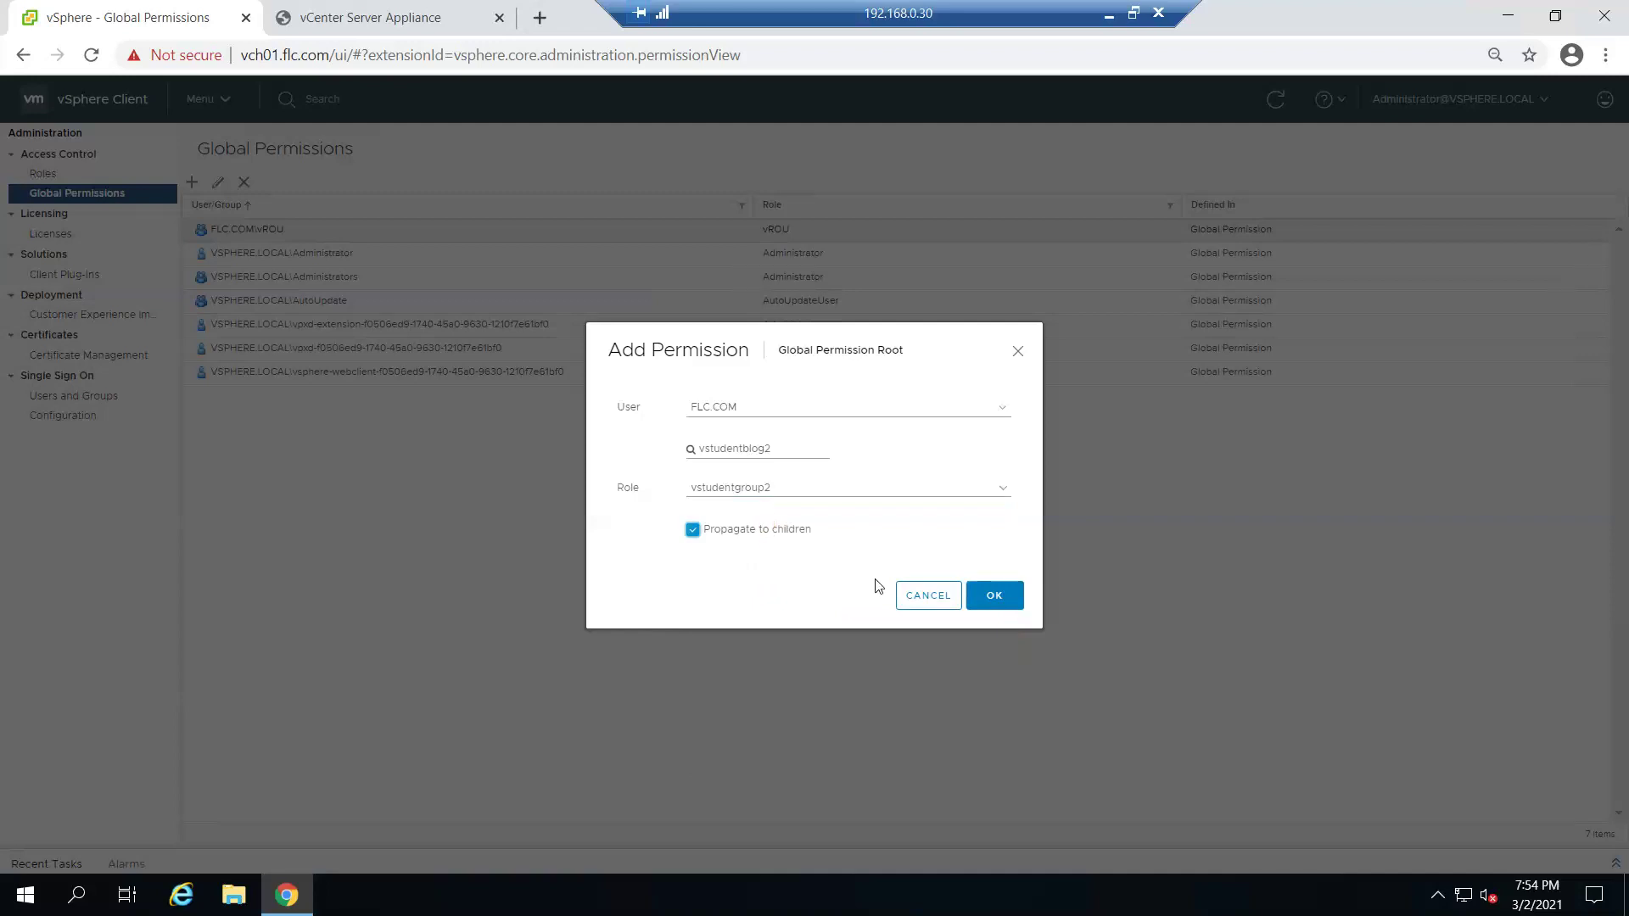
pyautogui.click(1003, 606)
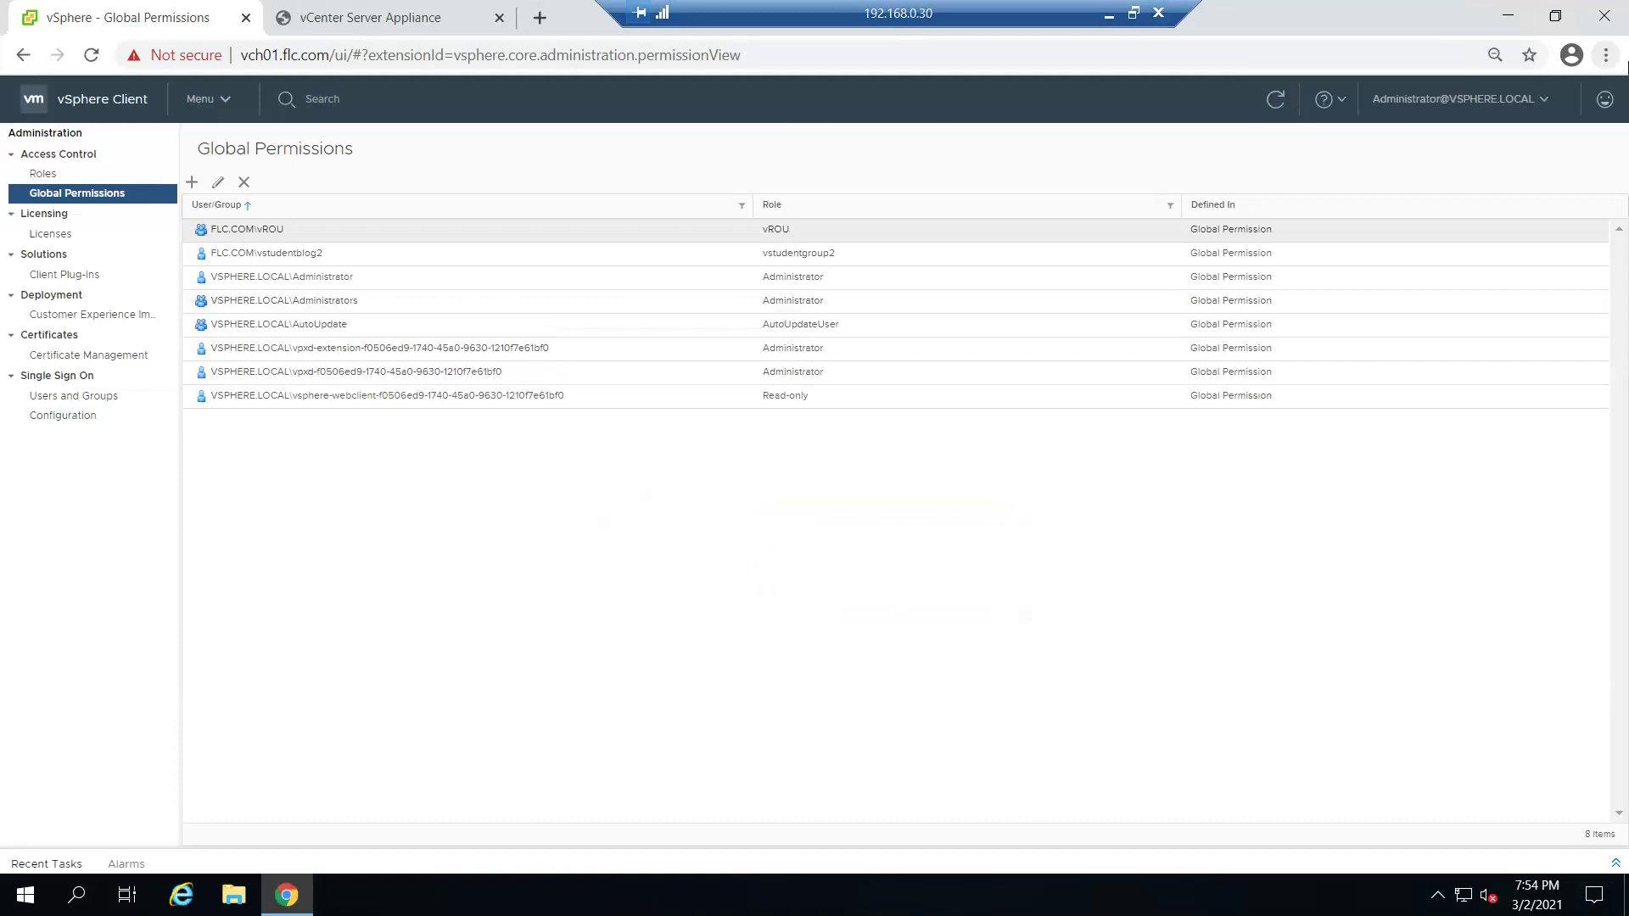
pyautogui.click(1605, 54)
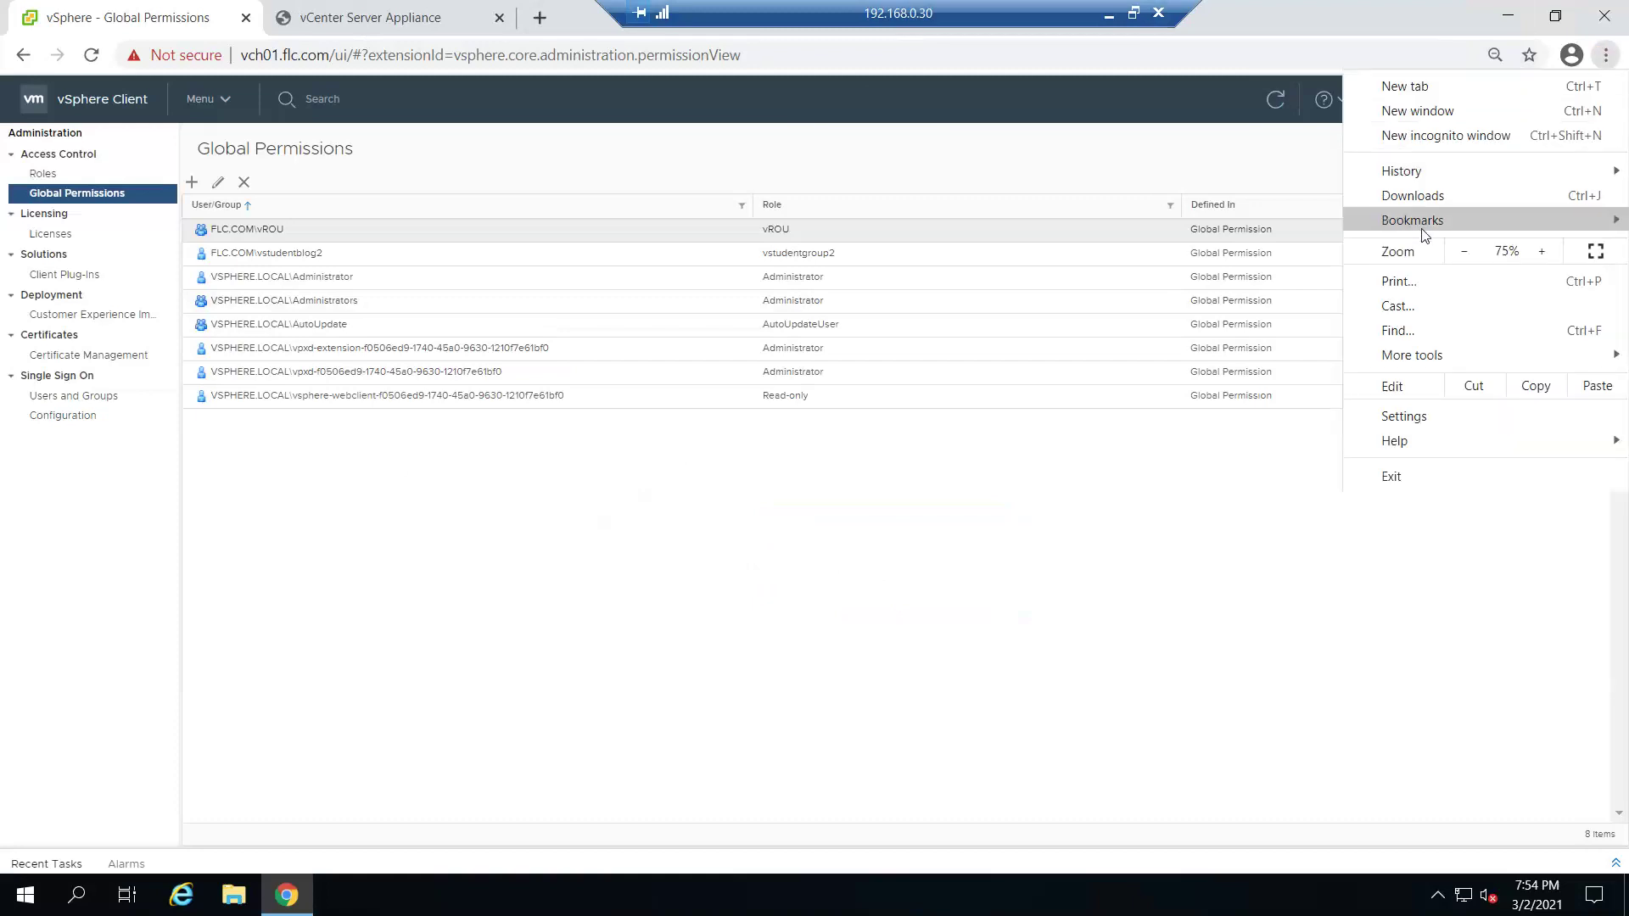
# - Open the vch01.flc.com/ui login page in a resized incognito Chrome window
pyautogui.moveTo(1434, 224)
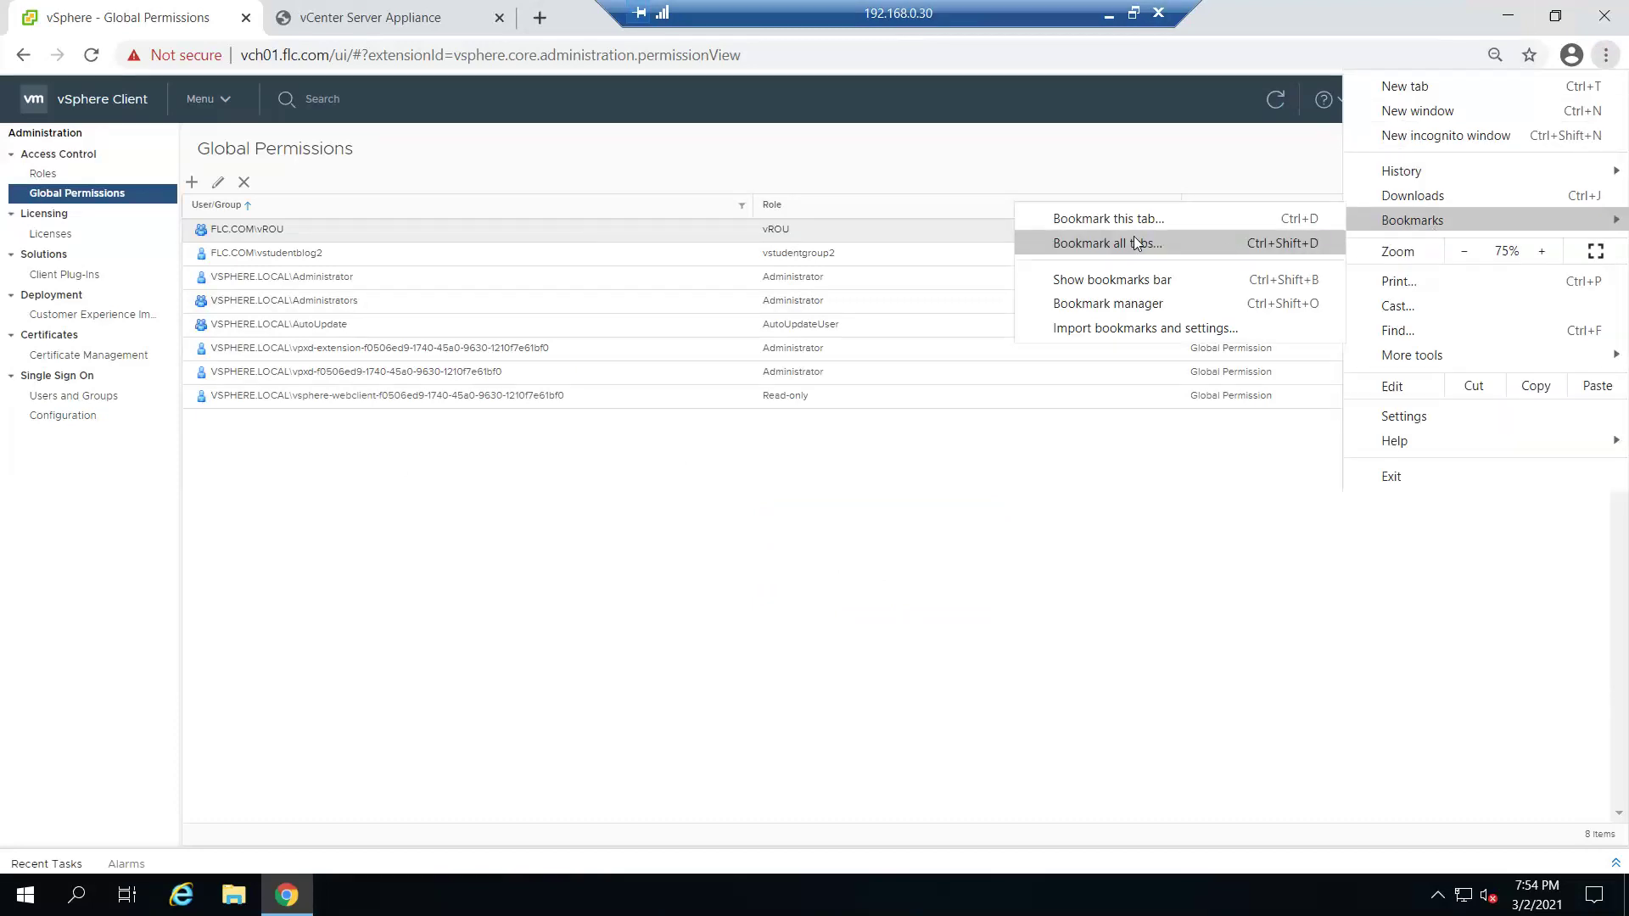
pyautogui.click(1425, 143)
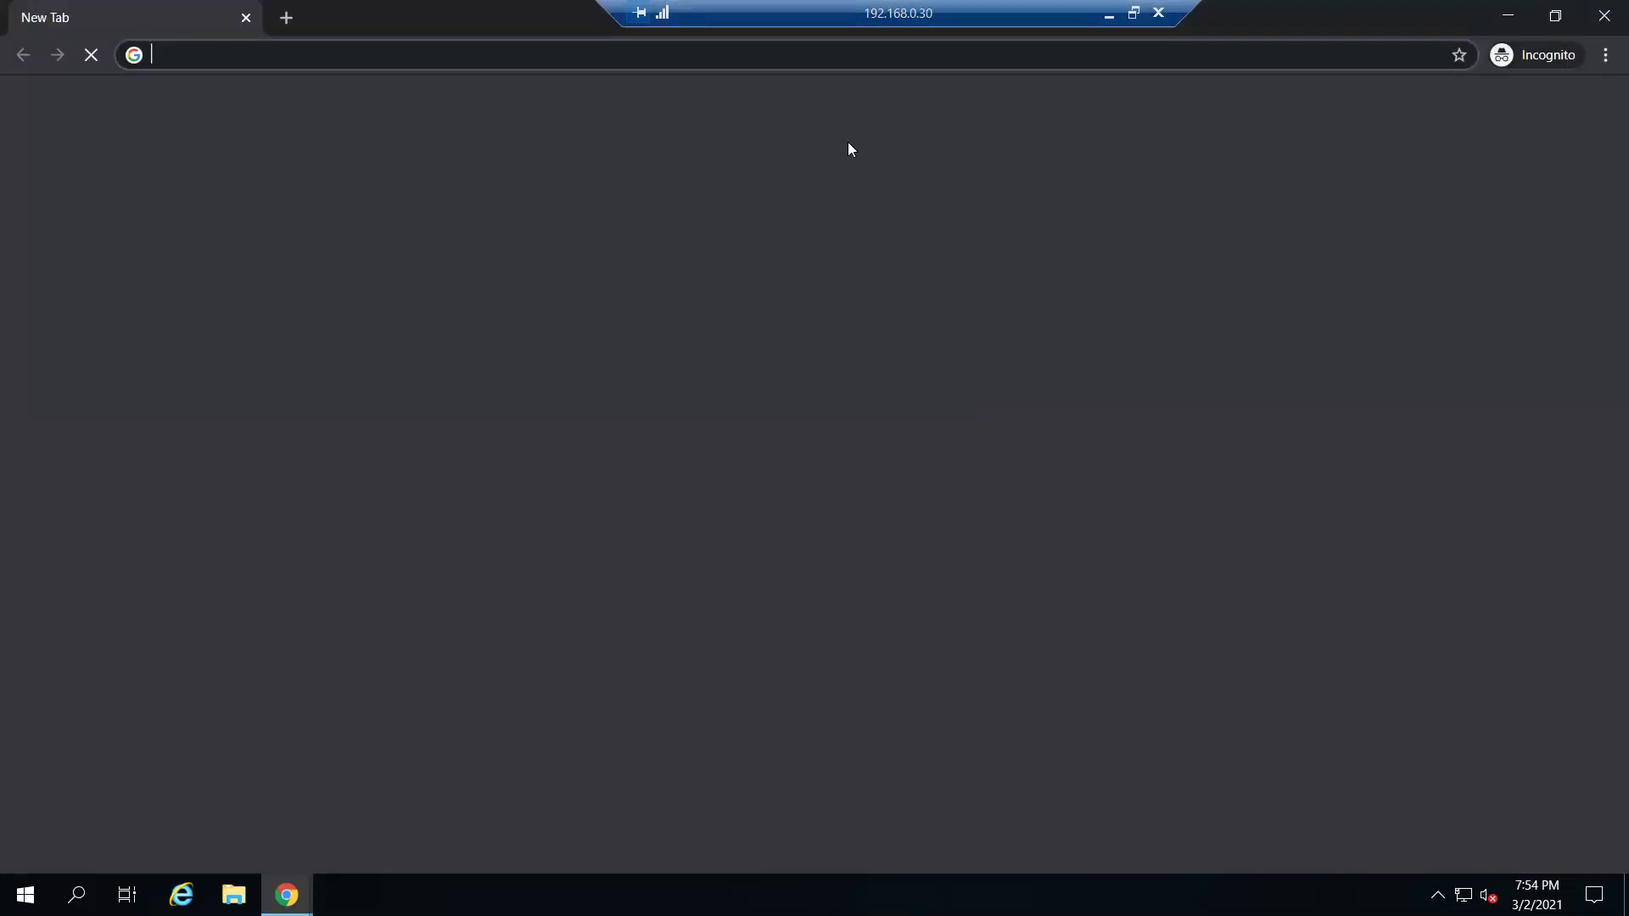
pyautogui.moveTo(420, 13); pyautogui.dragTo(550, 273)
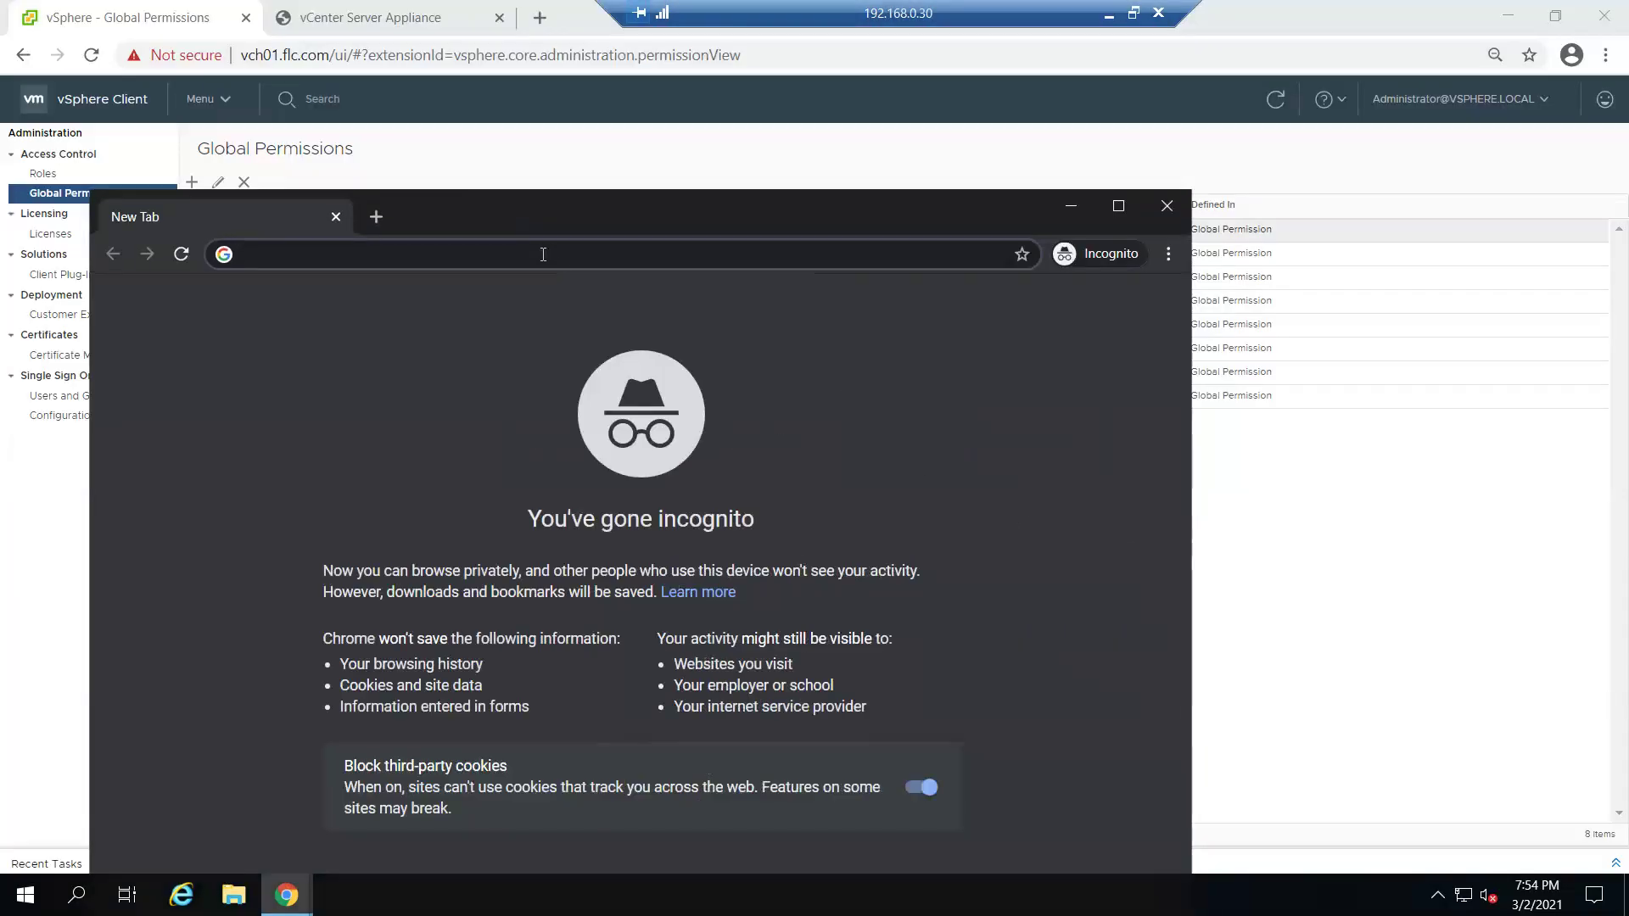
pyautogui.write('vh')
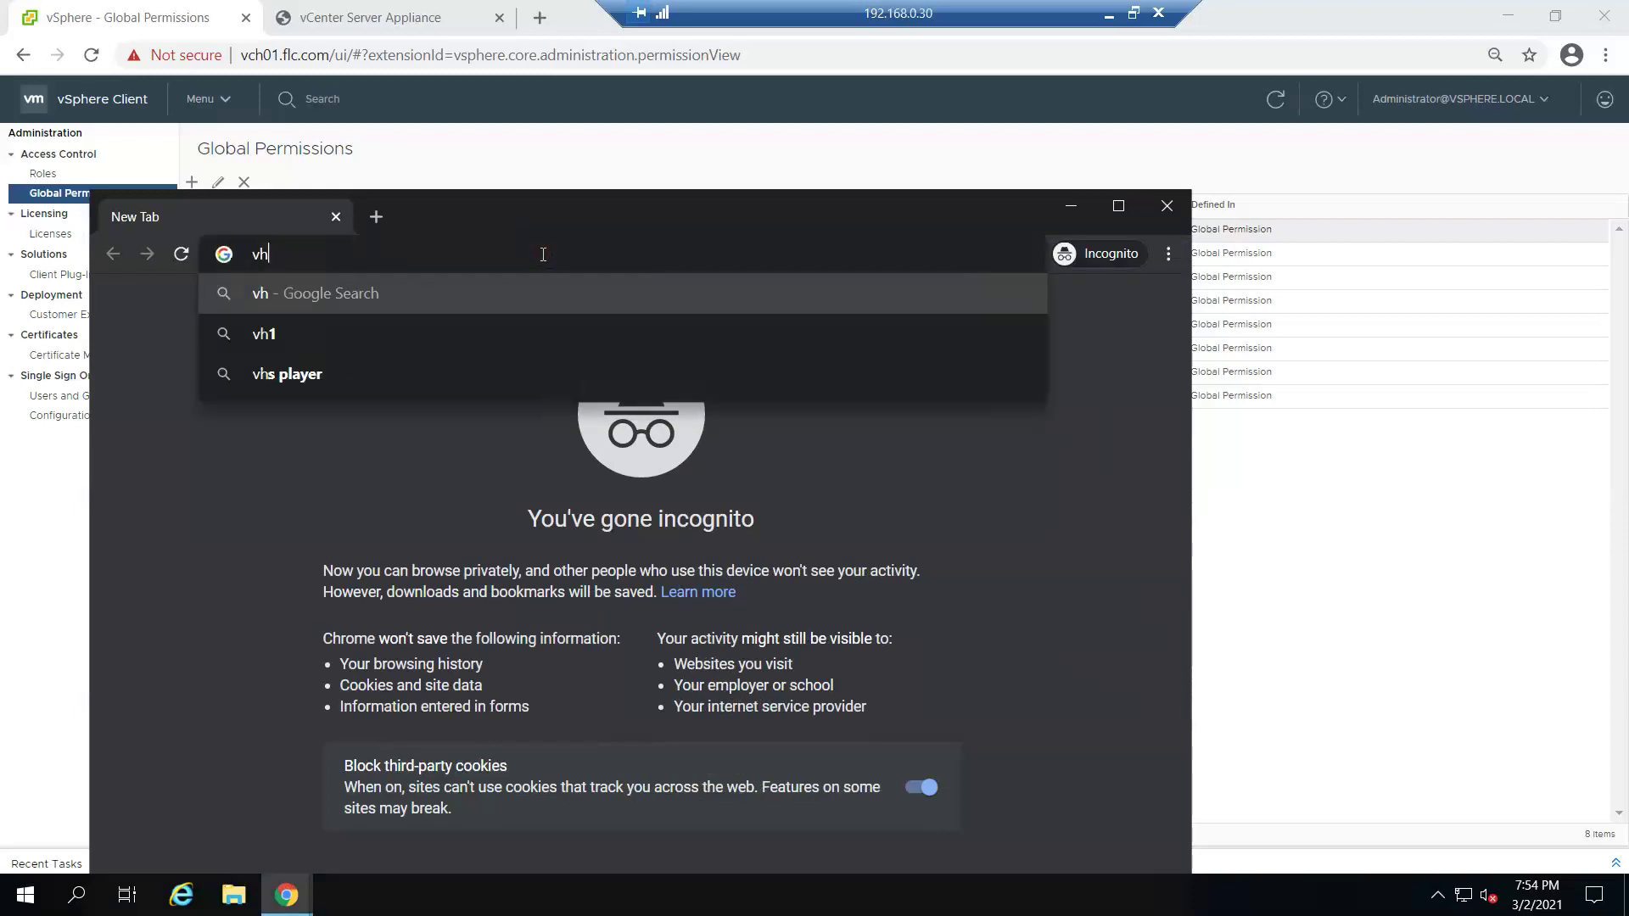
pyautogui.press('BackSpace')
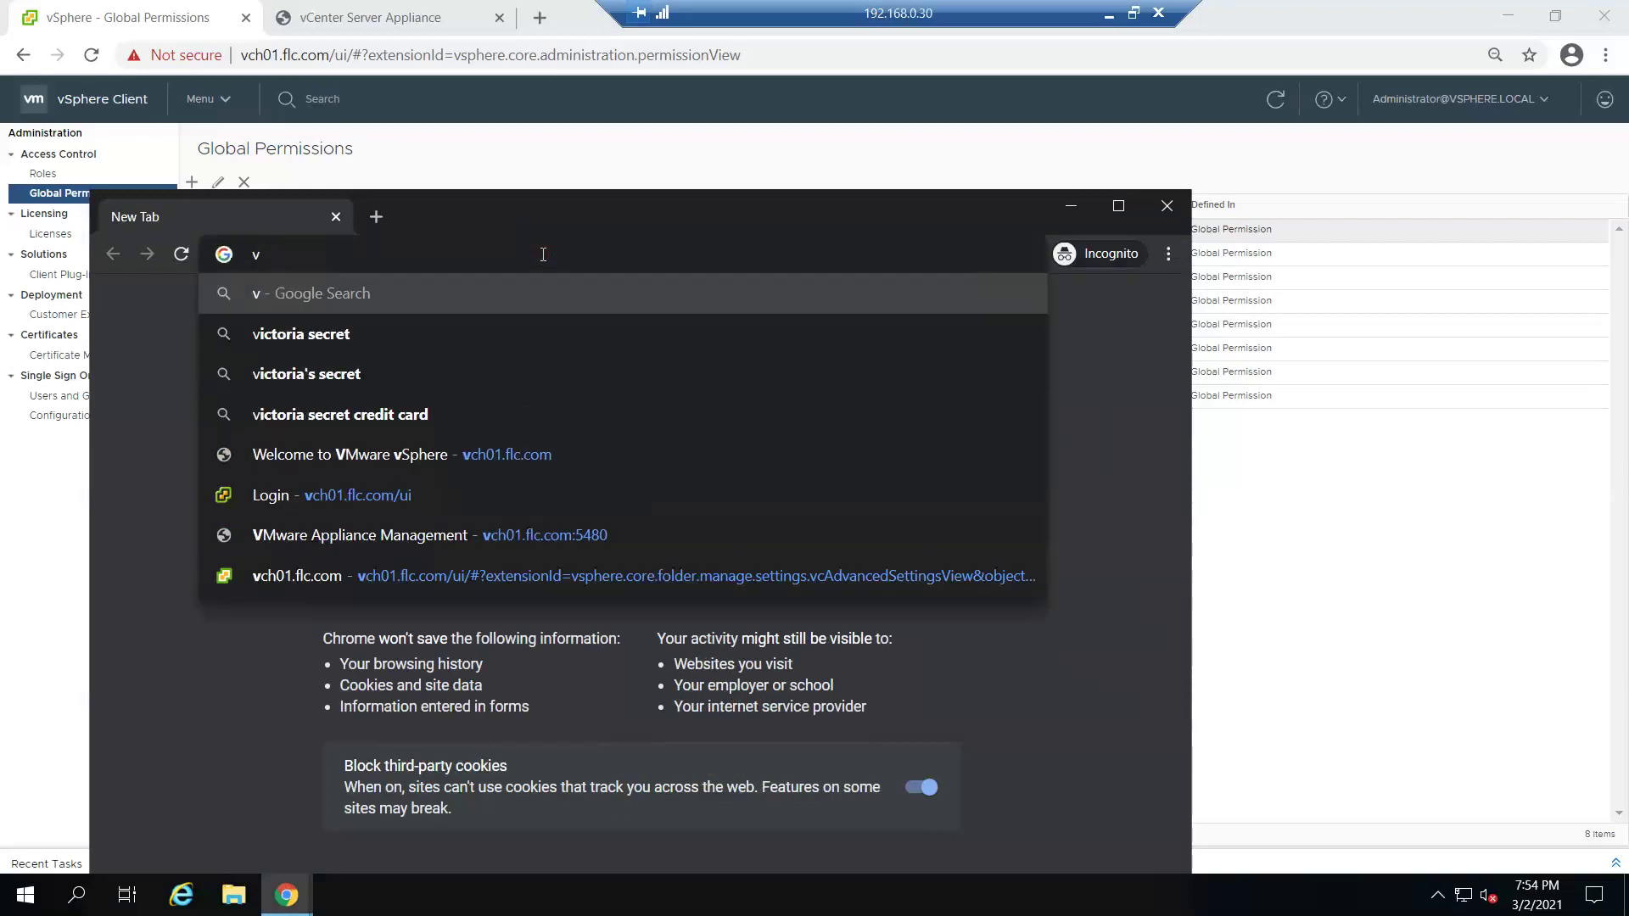
pyautogui.write('ch')
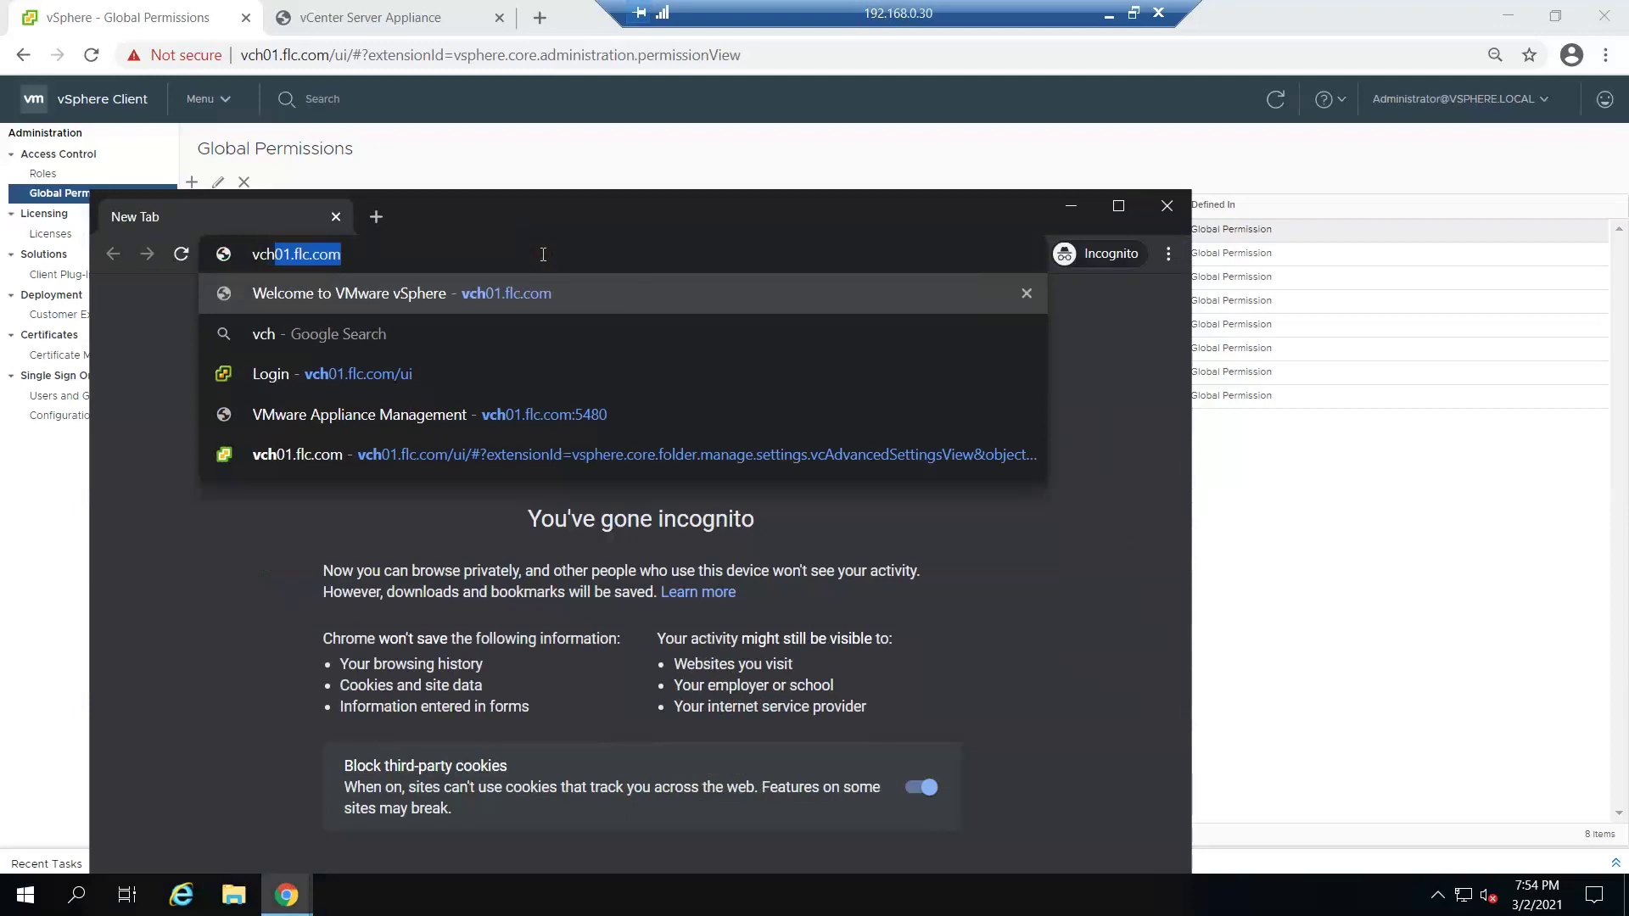
pyautogui.click(439, 378)
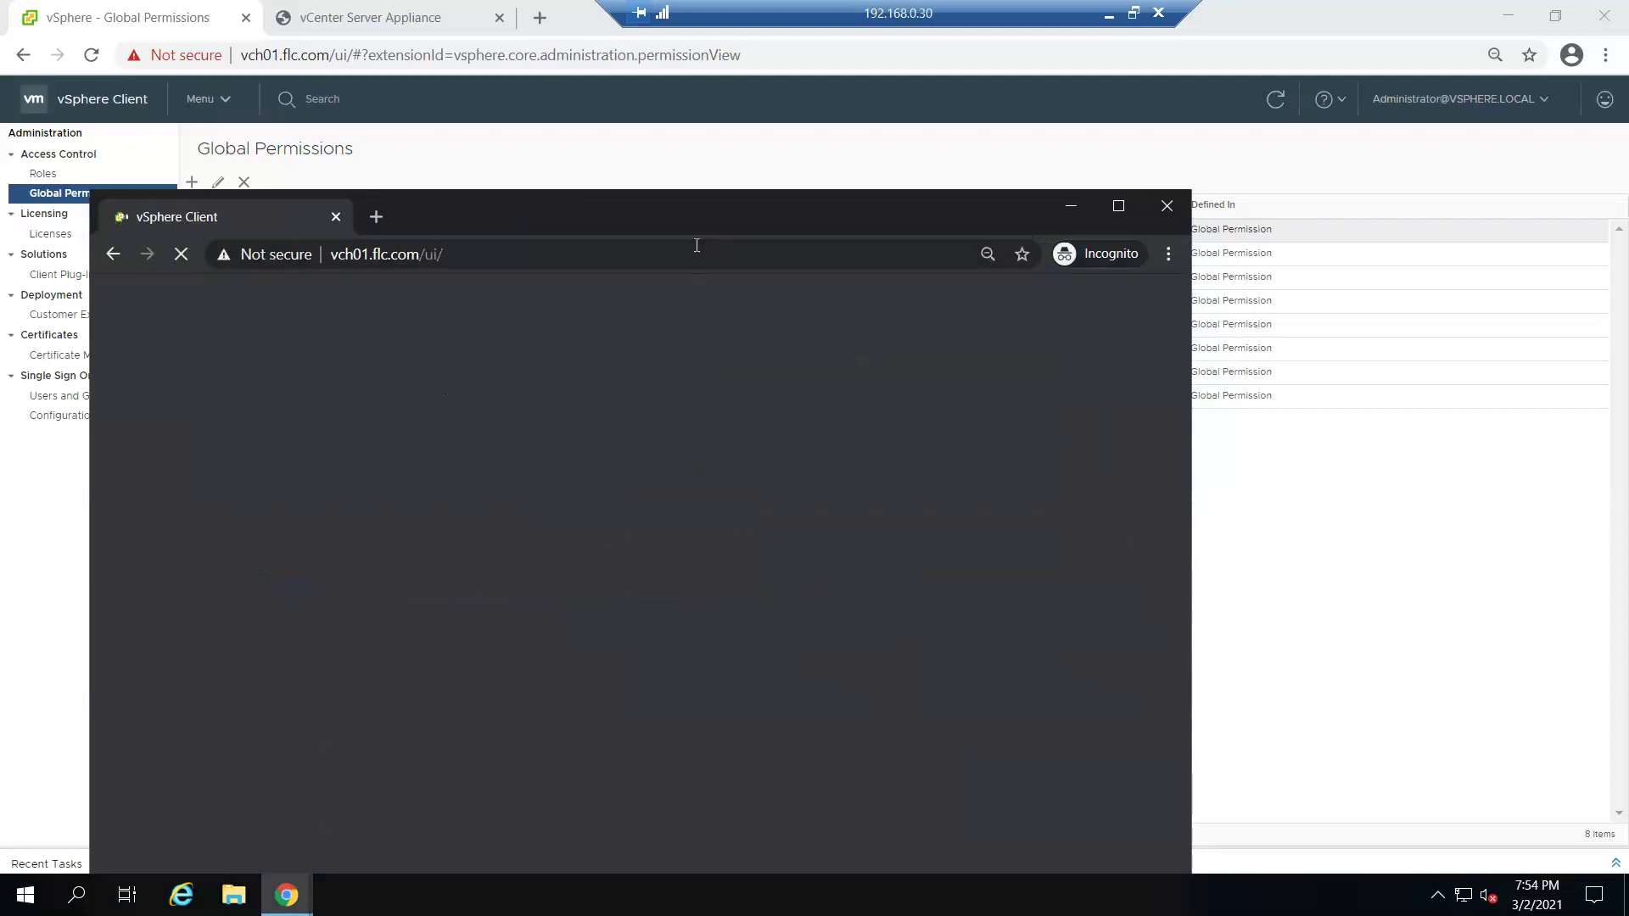
pyautogui.moveTo(690, 221); pyautogui.dragTo(800, 83)
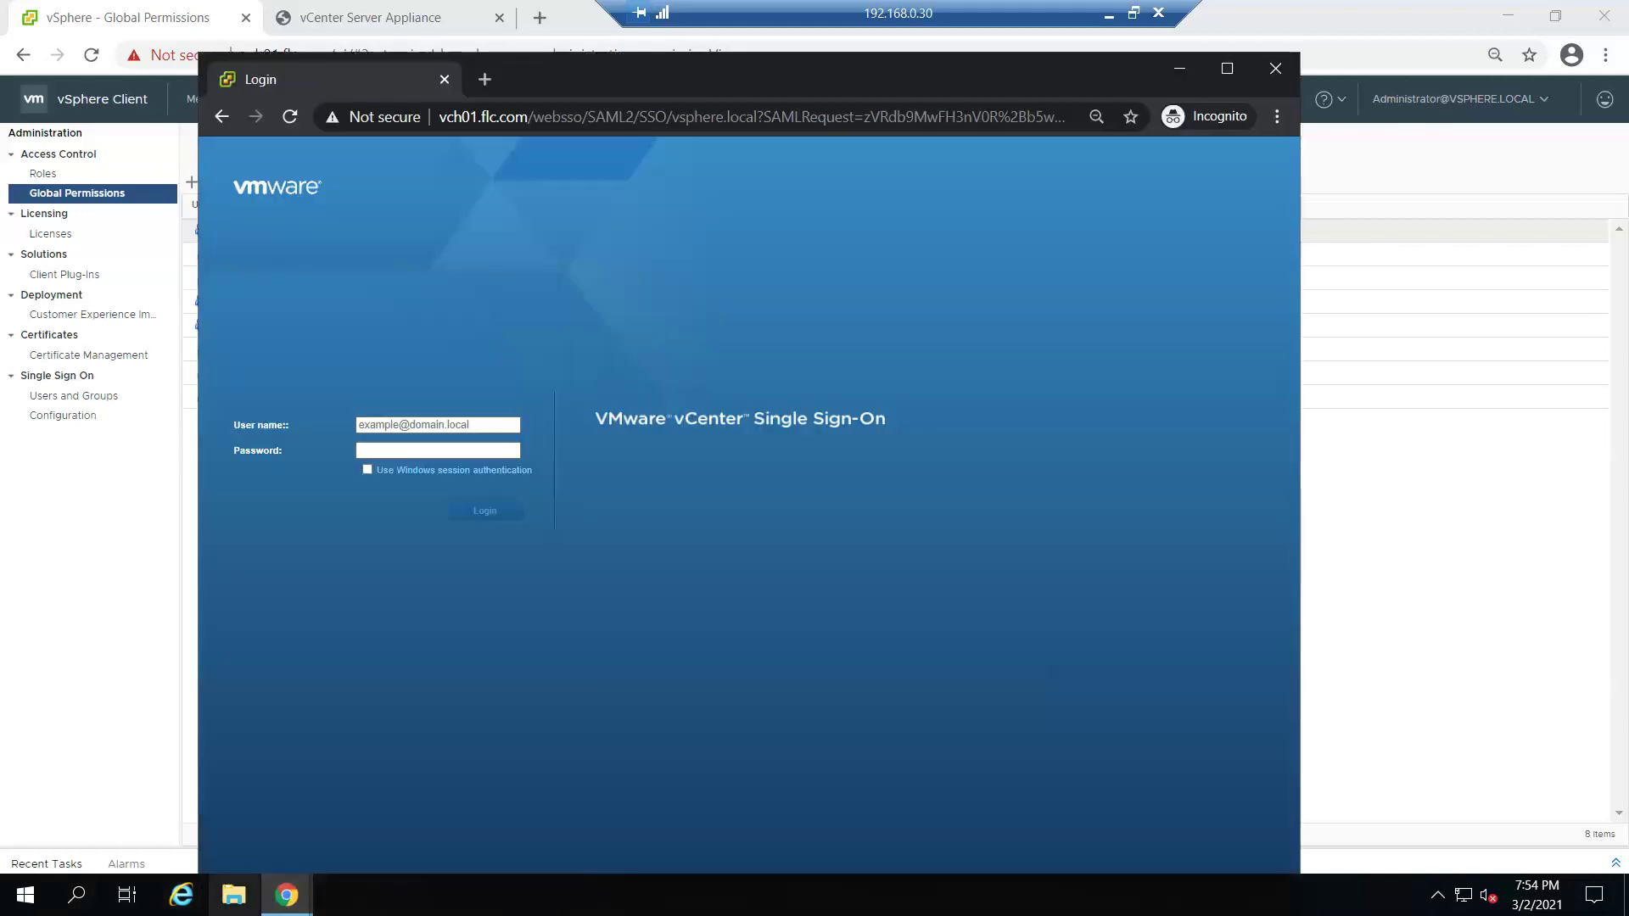
# - Run dsa.msc, check the vstudent02 group's Members tab, then minimize the console
pyautogui.rightClick(6, 906)
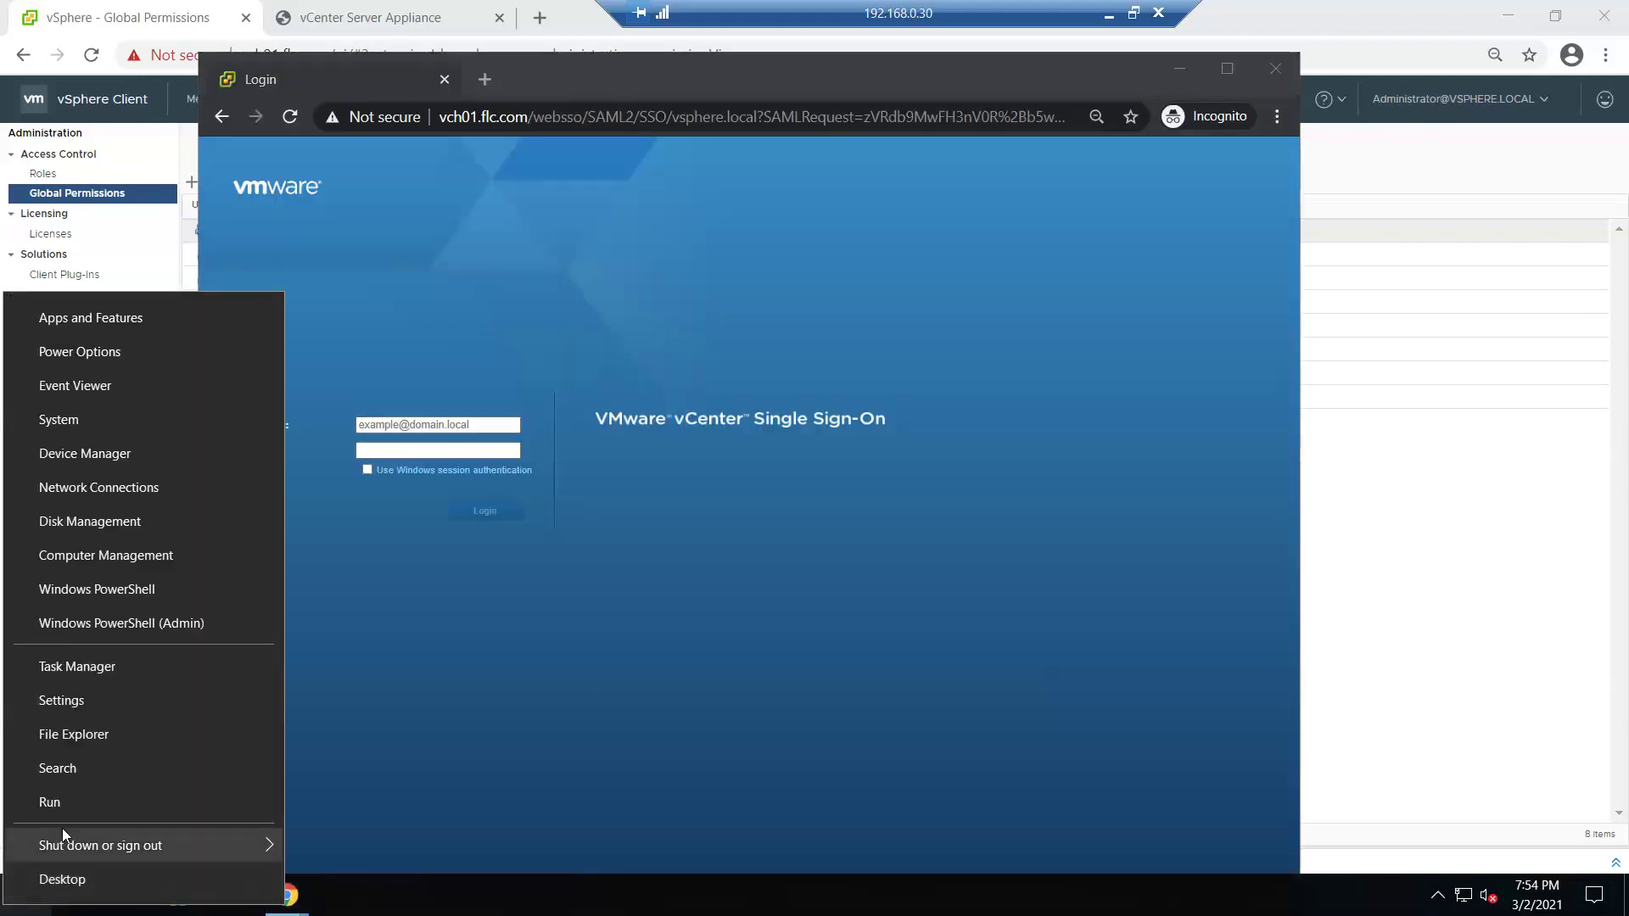
pyautogui.click(83, 813)
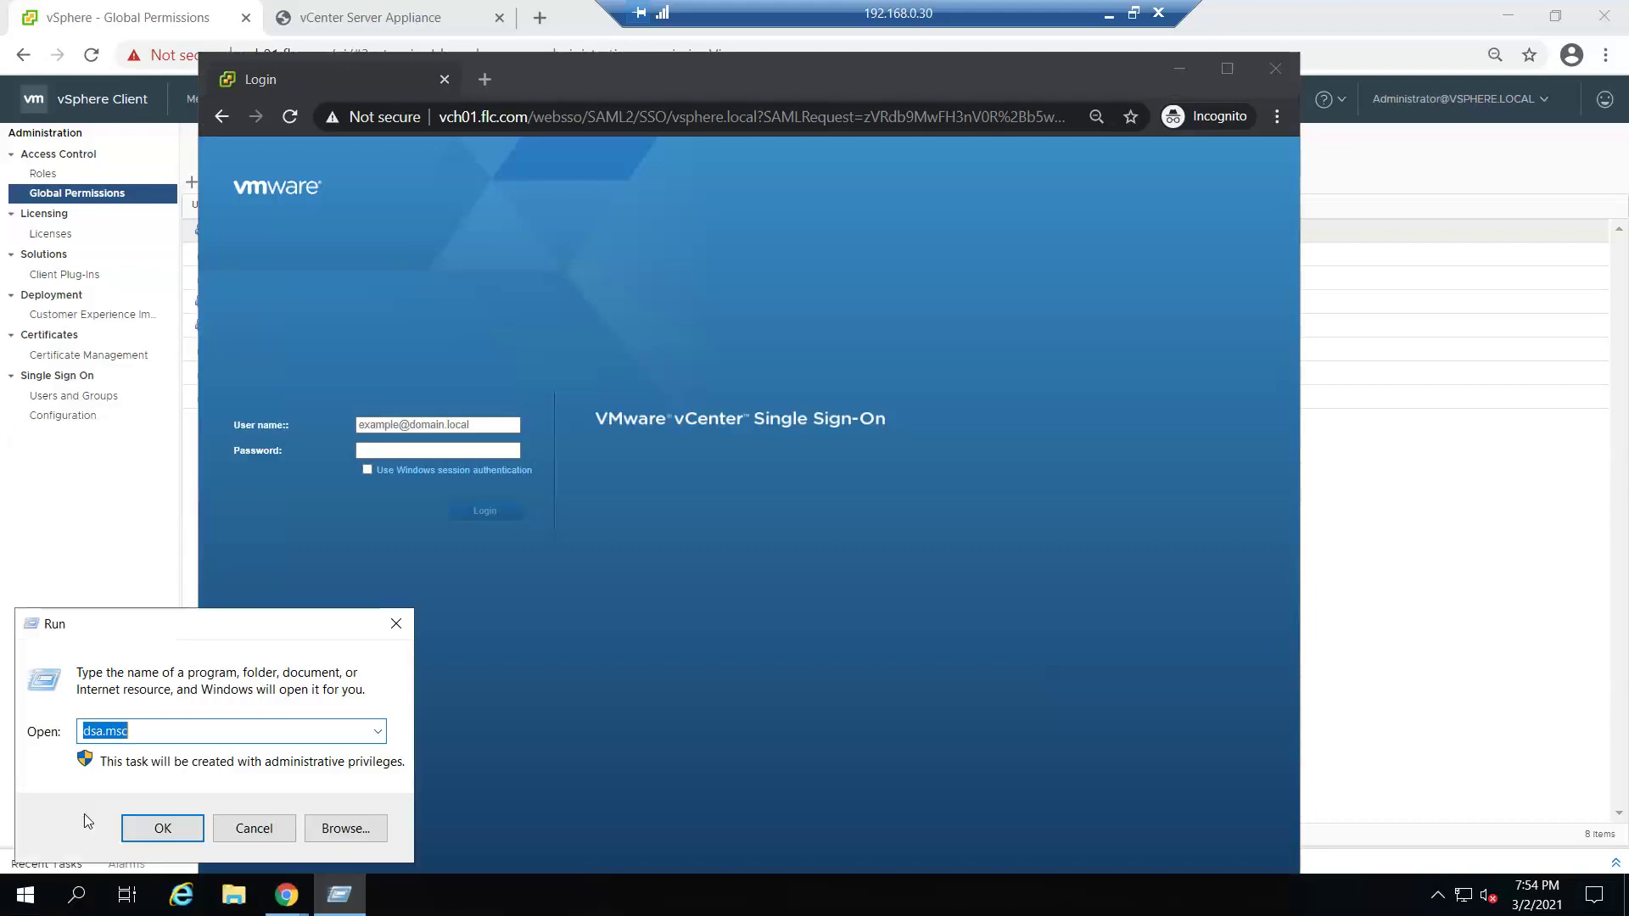
pyautogui.press('Return')
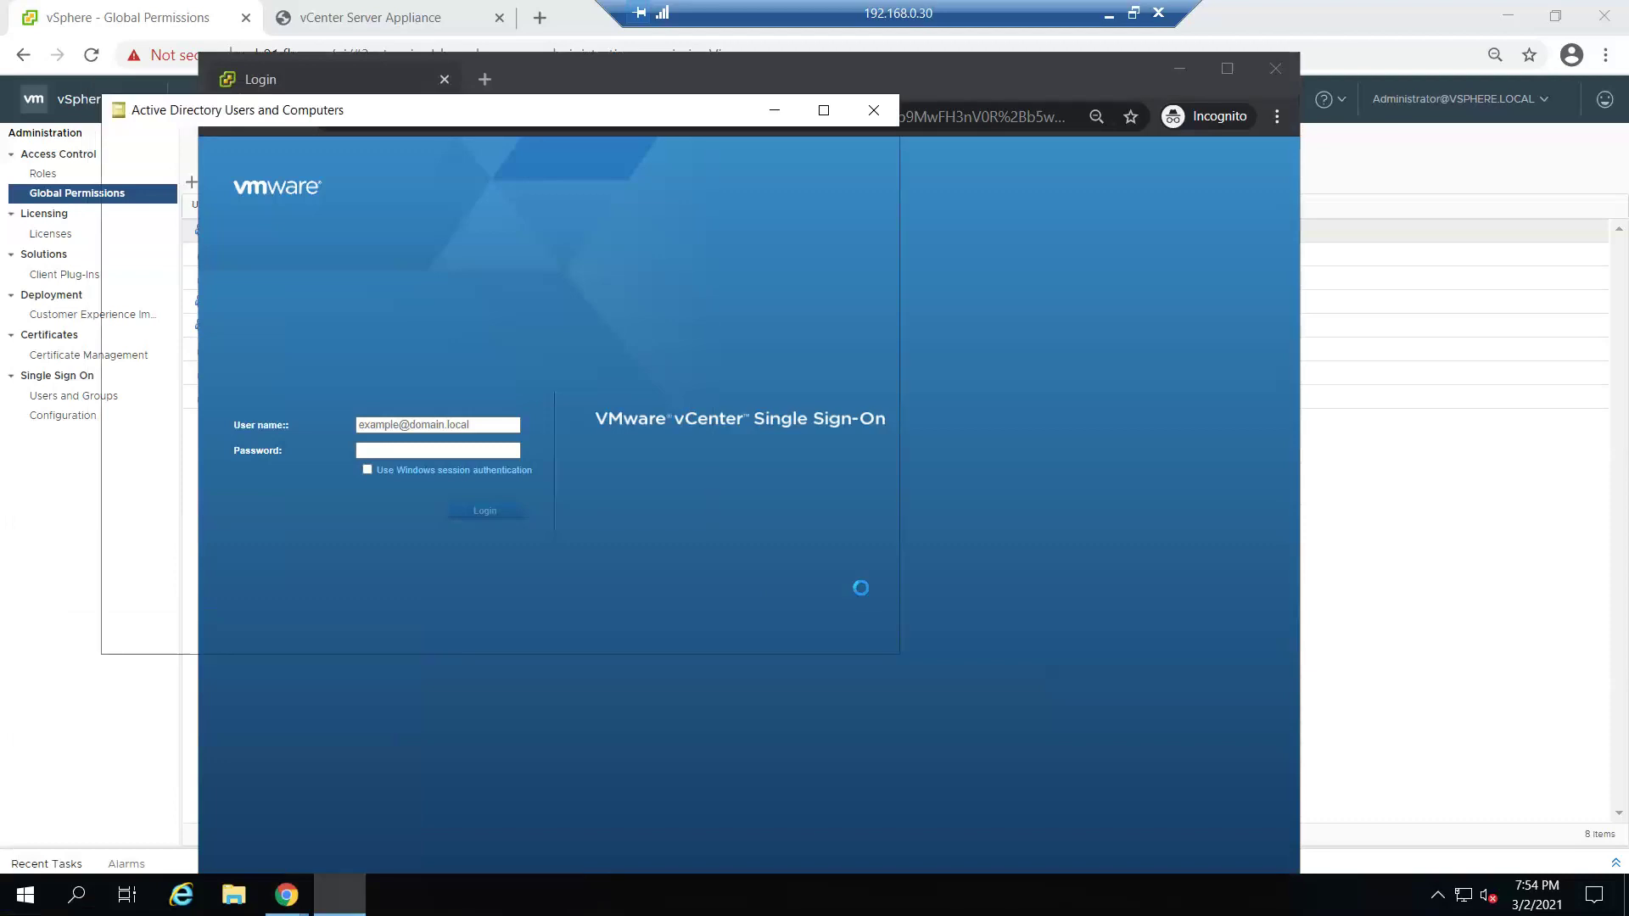
pyautogui.doubleClick(378, 470)
pyautogui.click(379, 184)
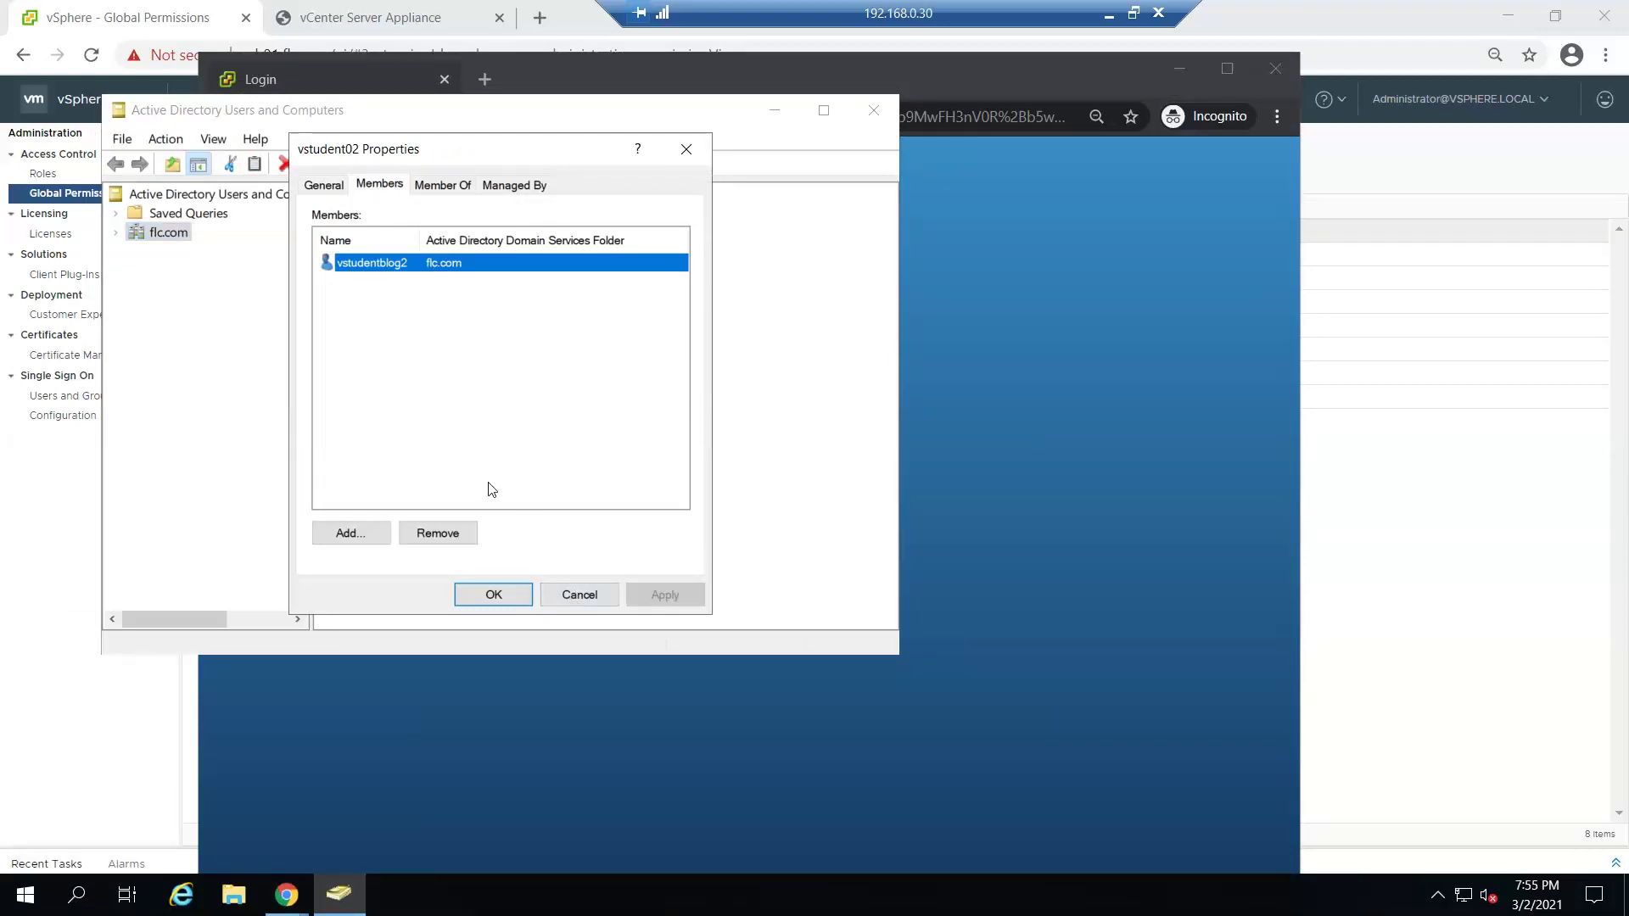
pyautogui.click(575, 598)
pyautogui.click(773, 109)
# - Log in with the flc.com student user's UPN and password, then maximize the browser
pyautogui.click(469, 423)
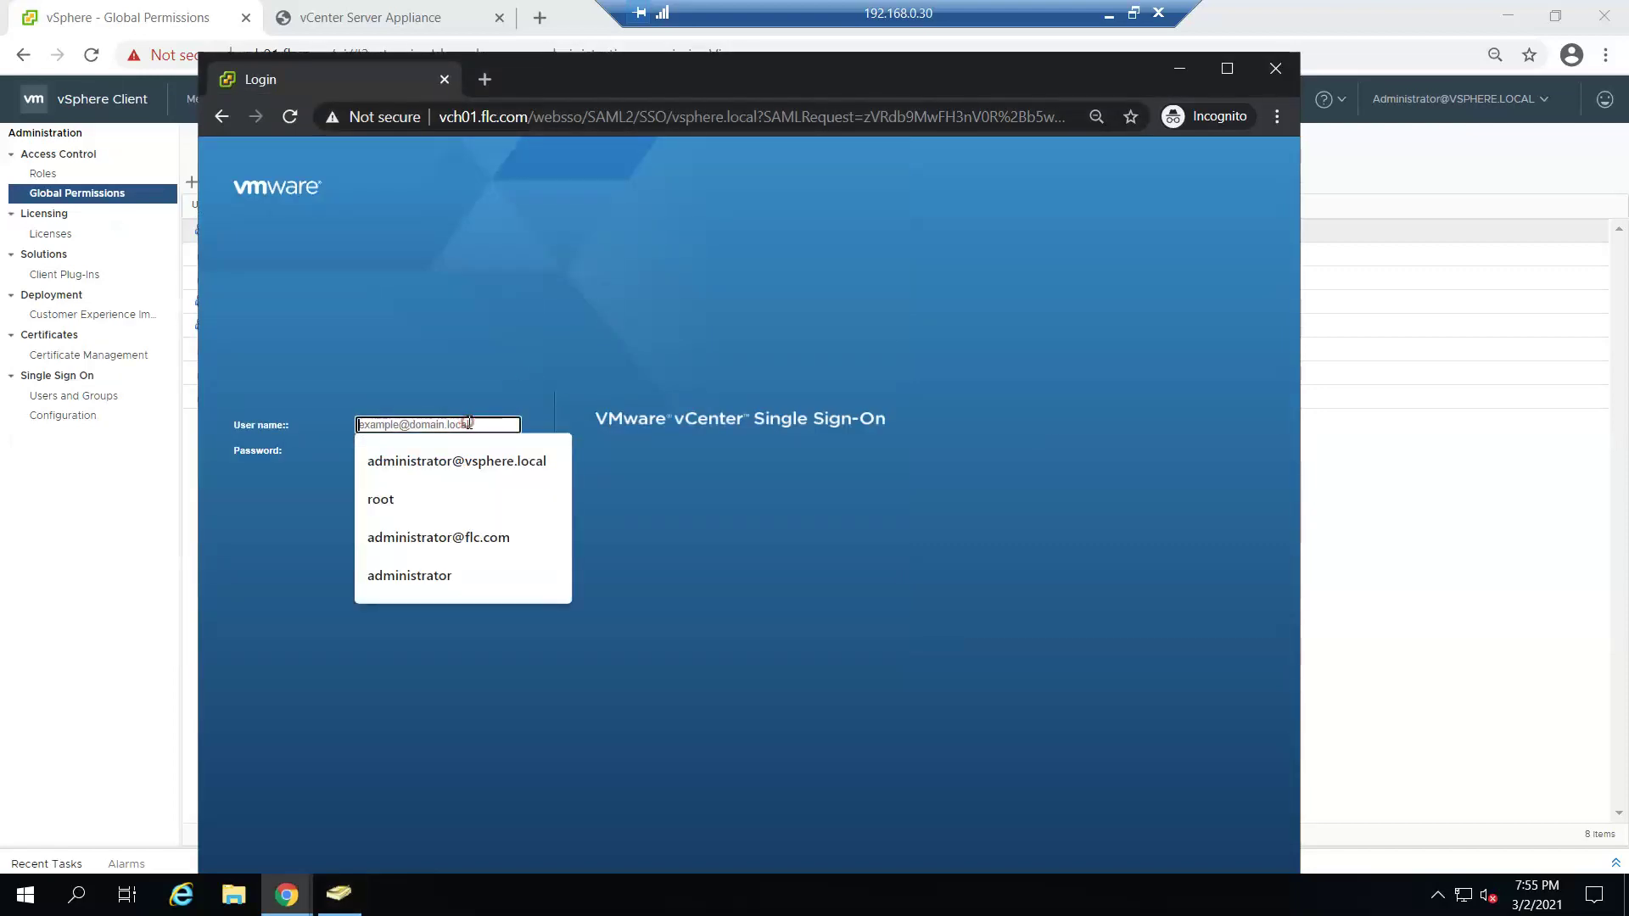
pyautogui.write('vstudent0')
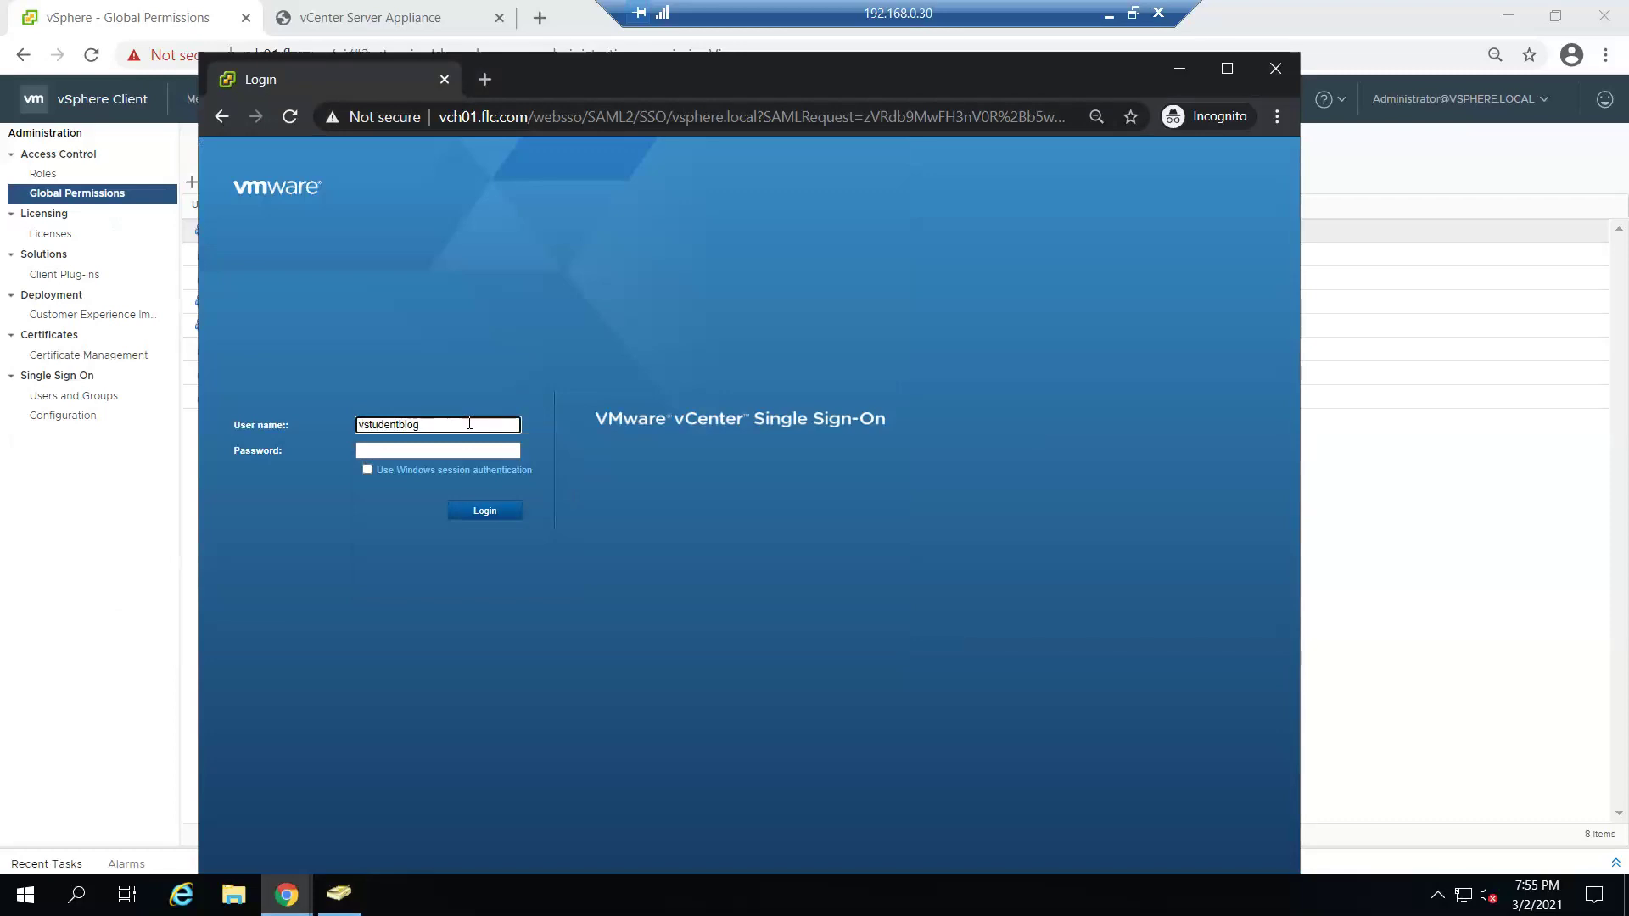
pyautogui.write('flc.com')
pyautogui.press('Tab')
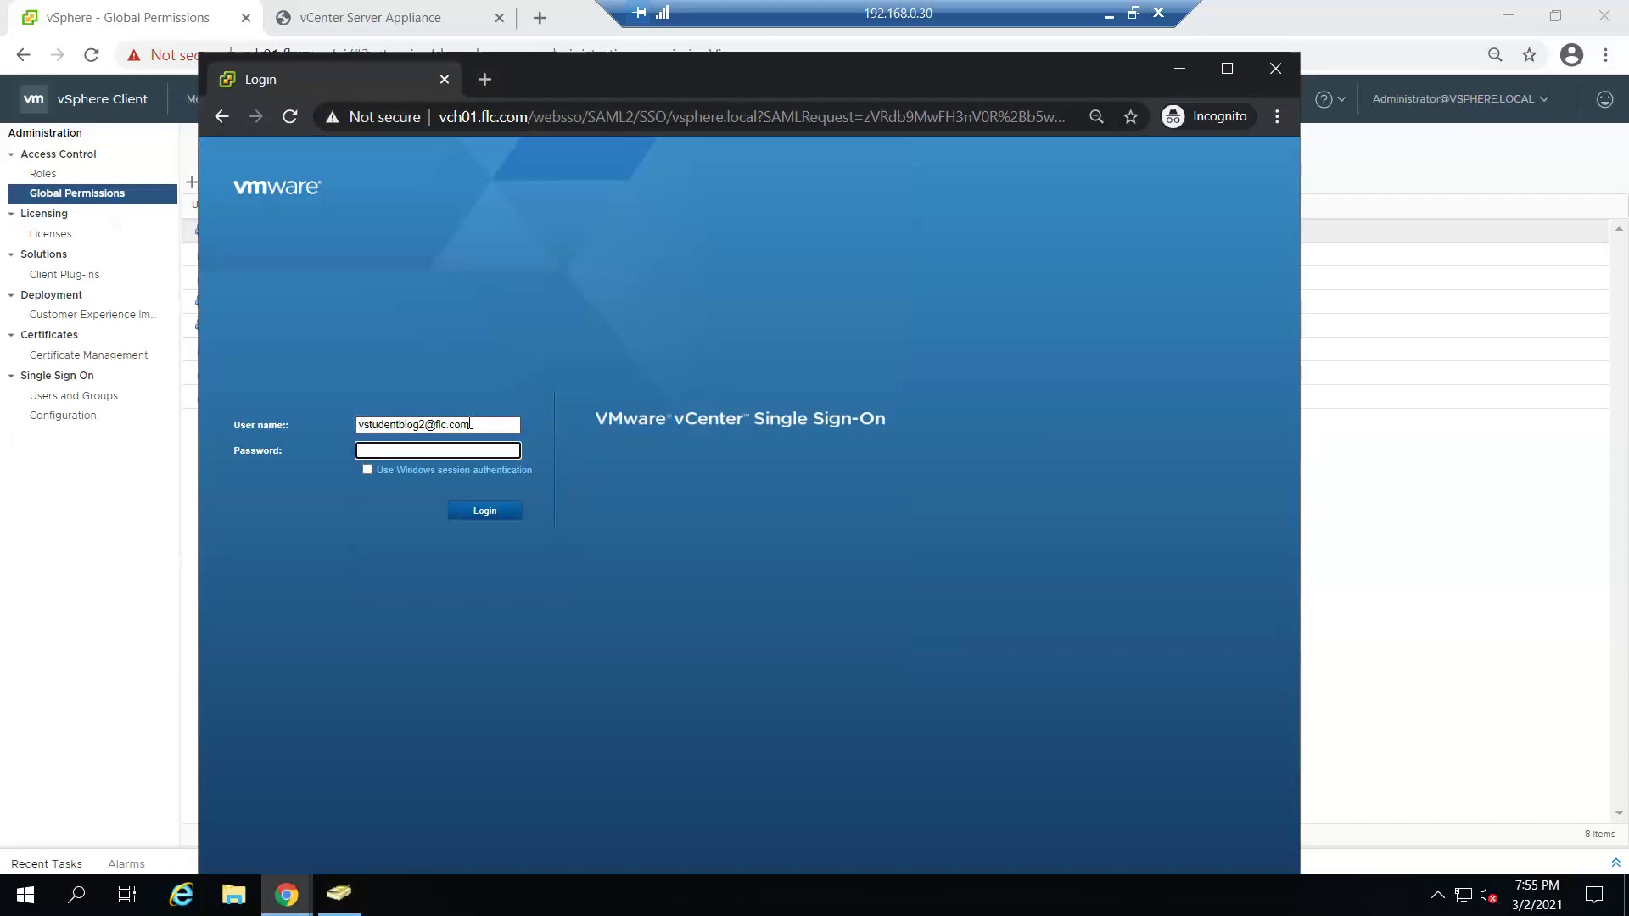
pyautogui.write('•••••••')
pyautogui.click(514, 515)
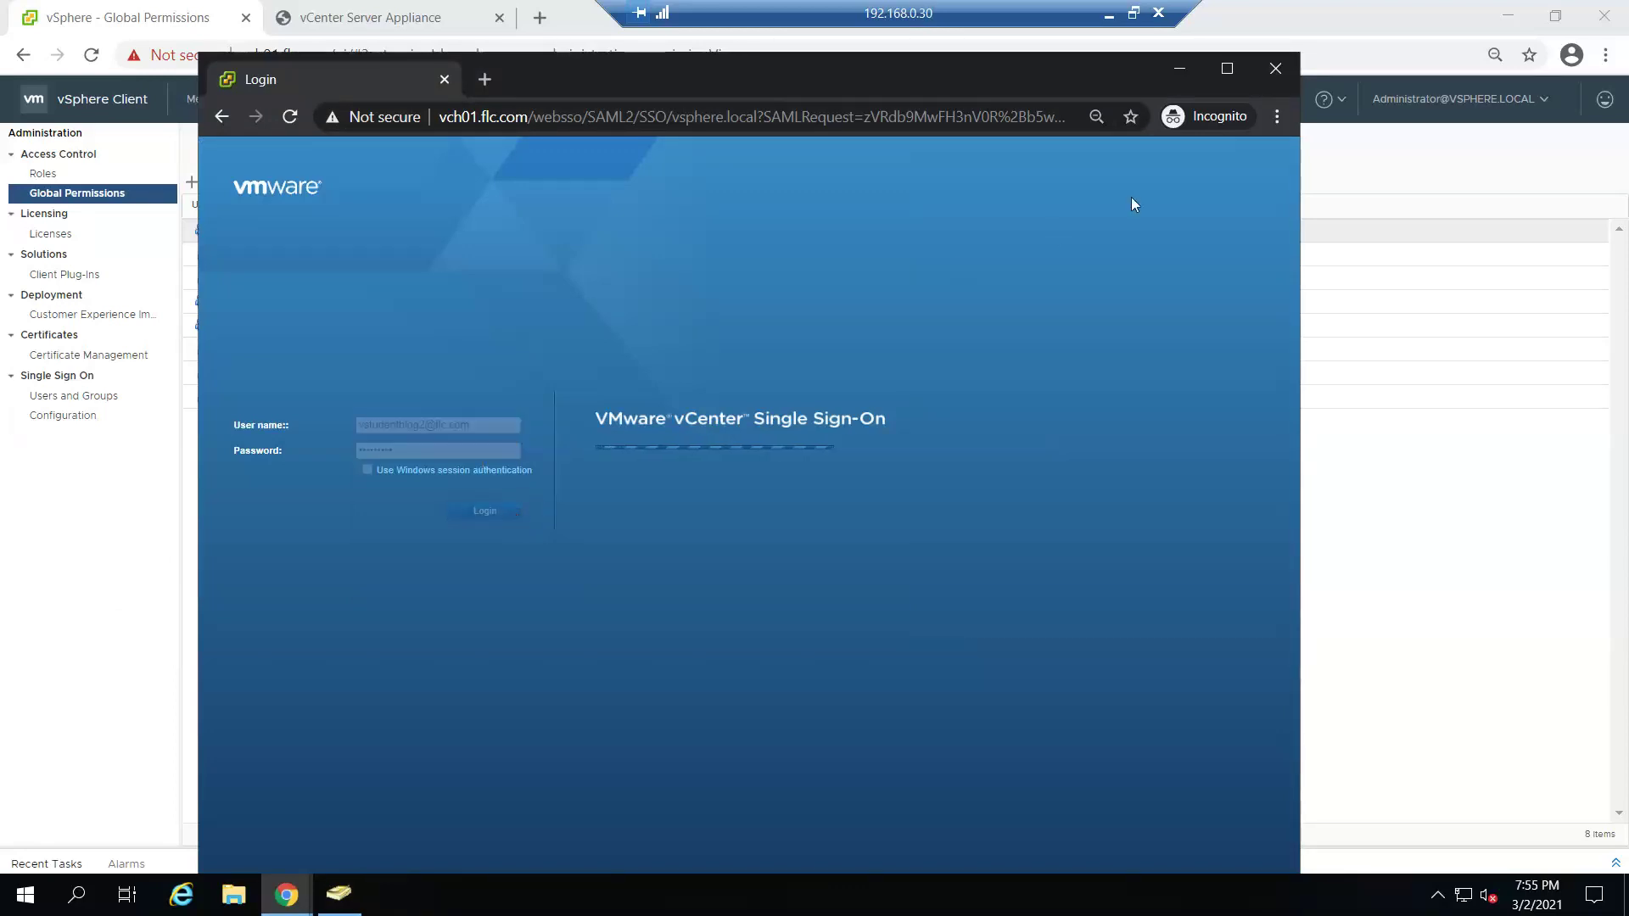
pyautogui.click(1226, 71)
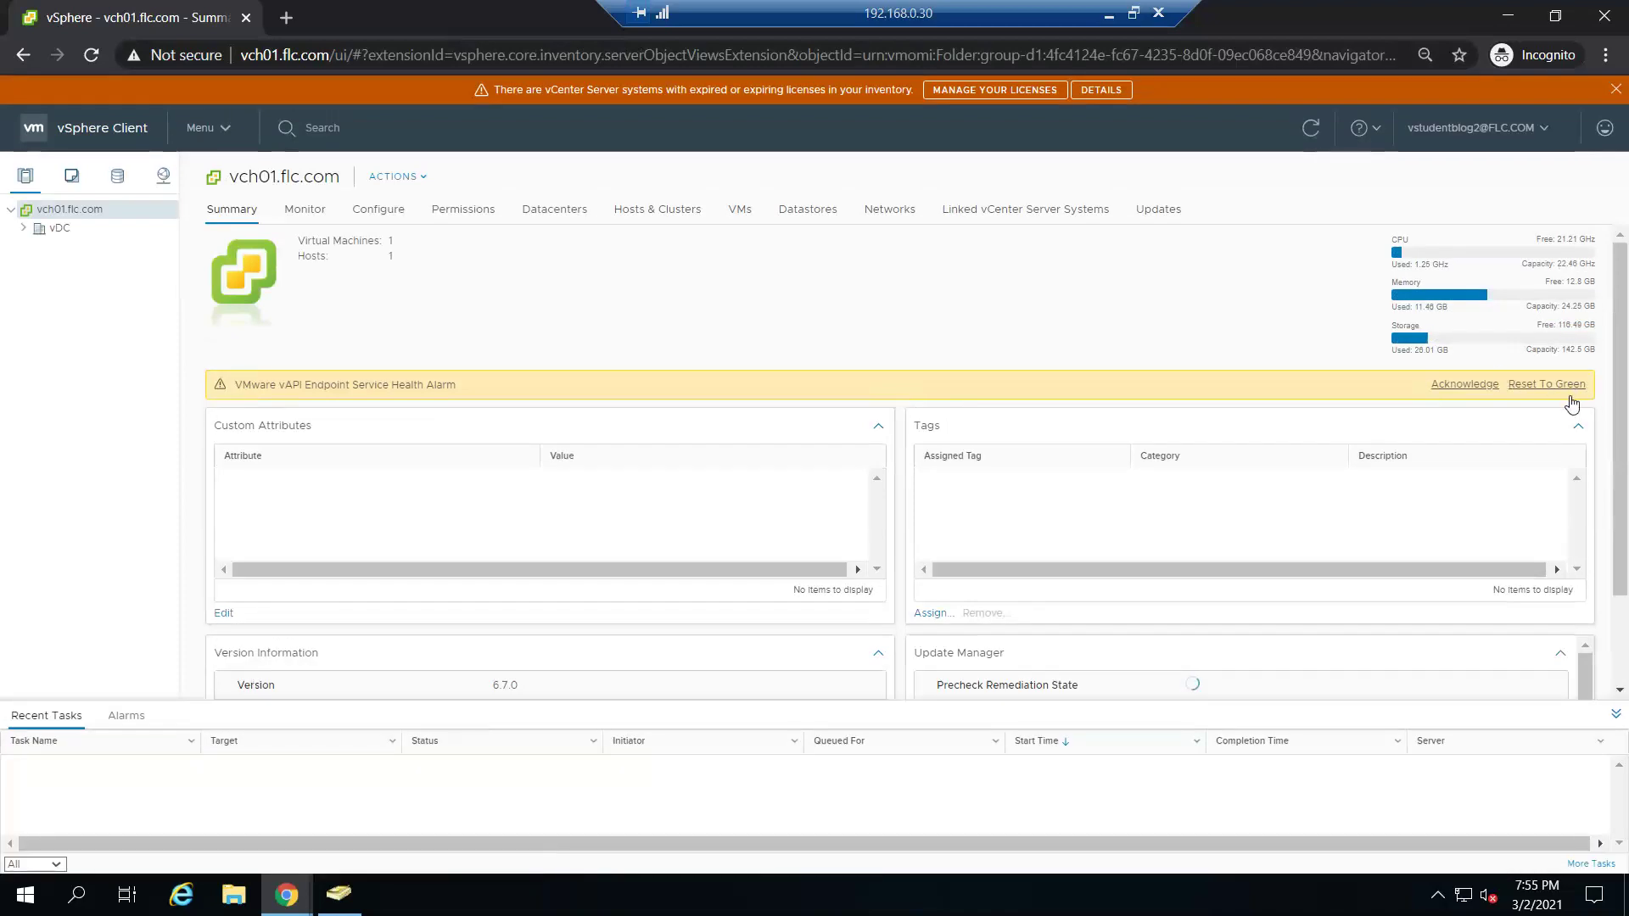
# - Dismiss the license warning and start a new virtual machine on host esxih01.flc.com
pyautogui.scroll(-2, 1586, 401)
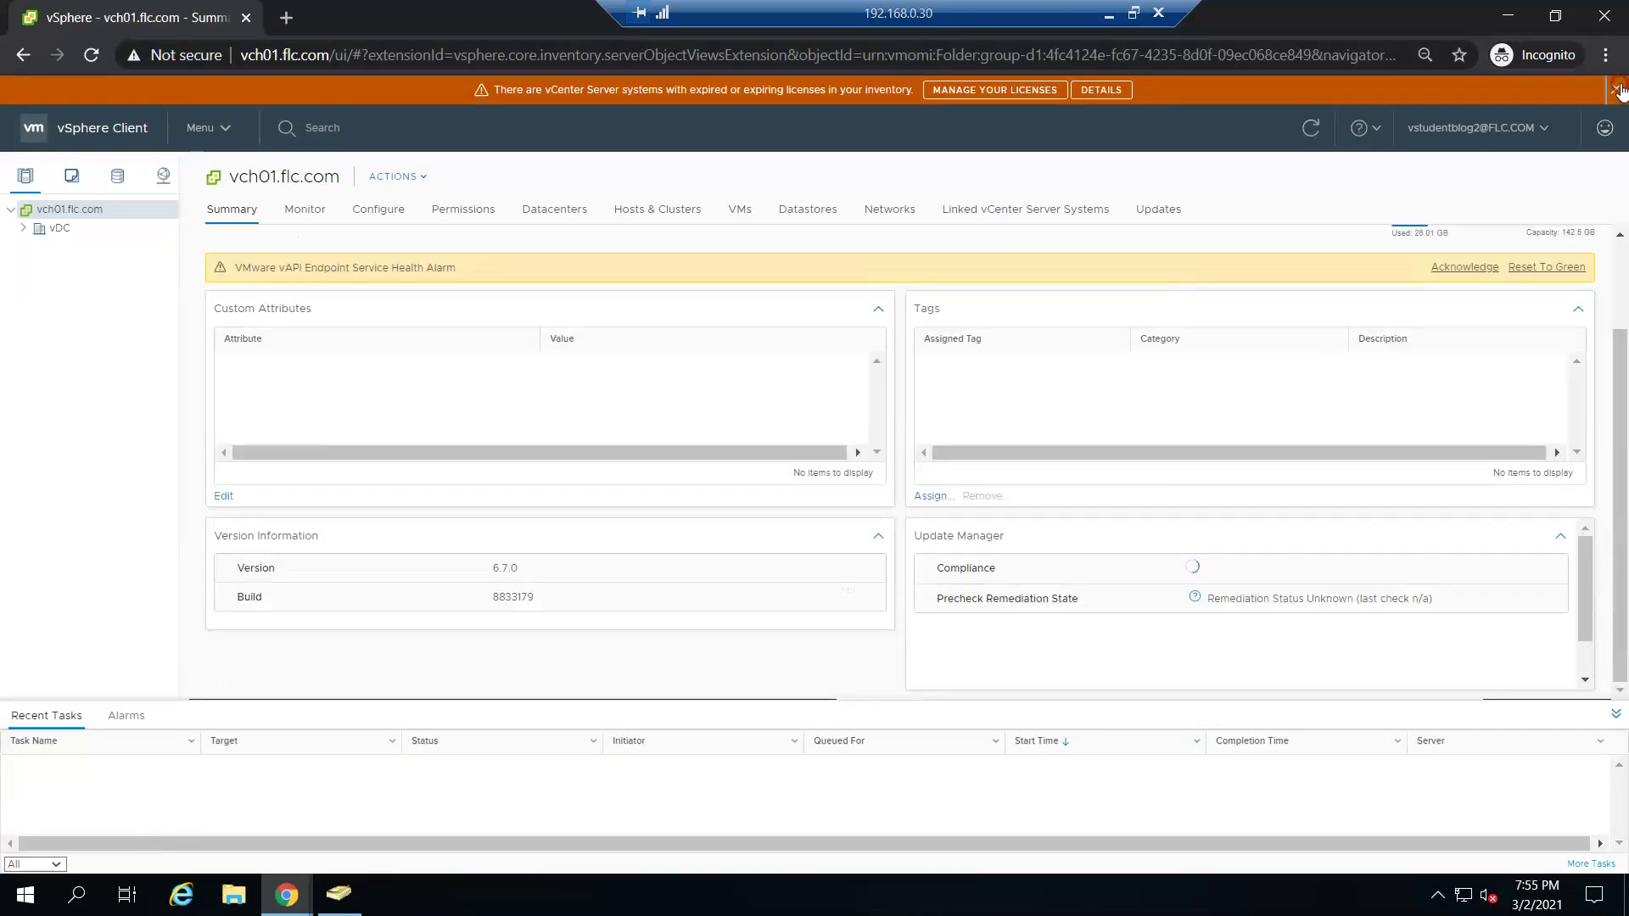
pyautogui.click(1617, 89)
pyautogui.click(23, 202)
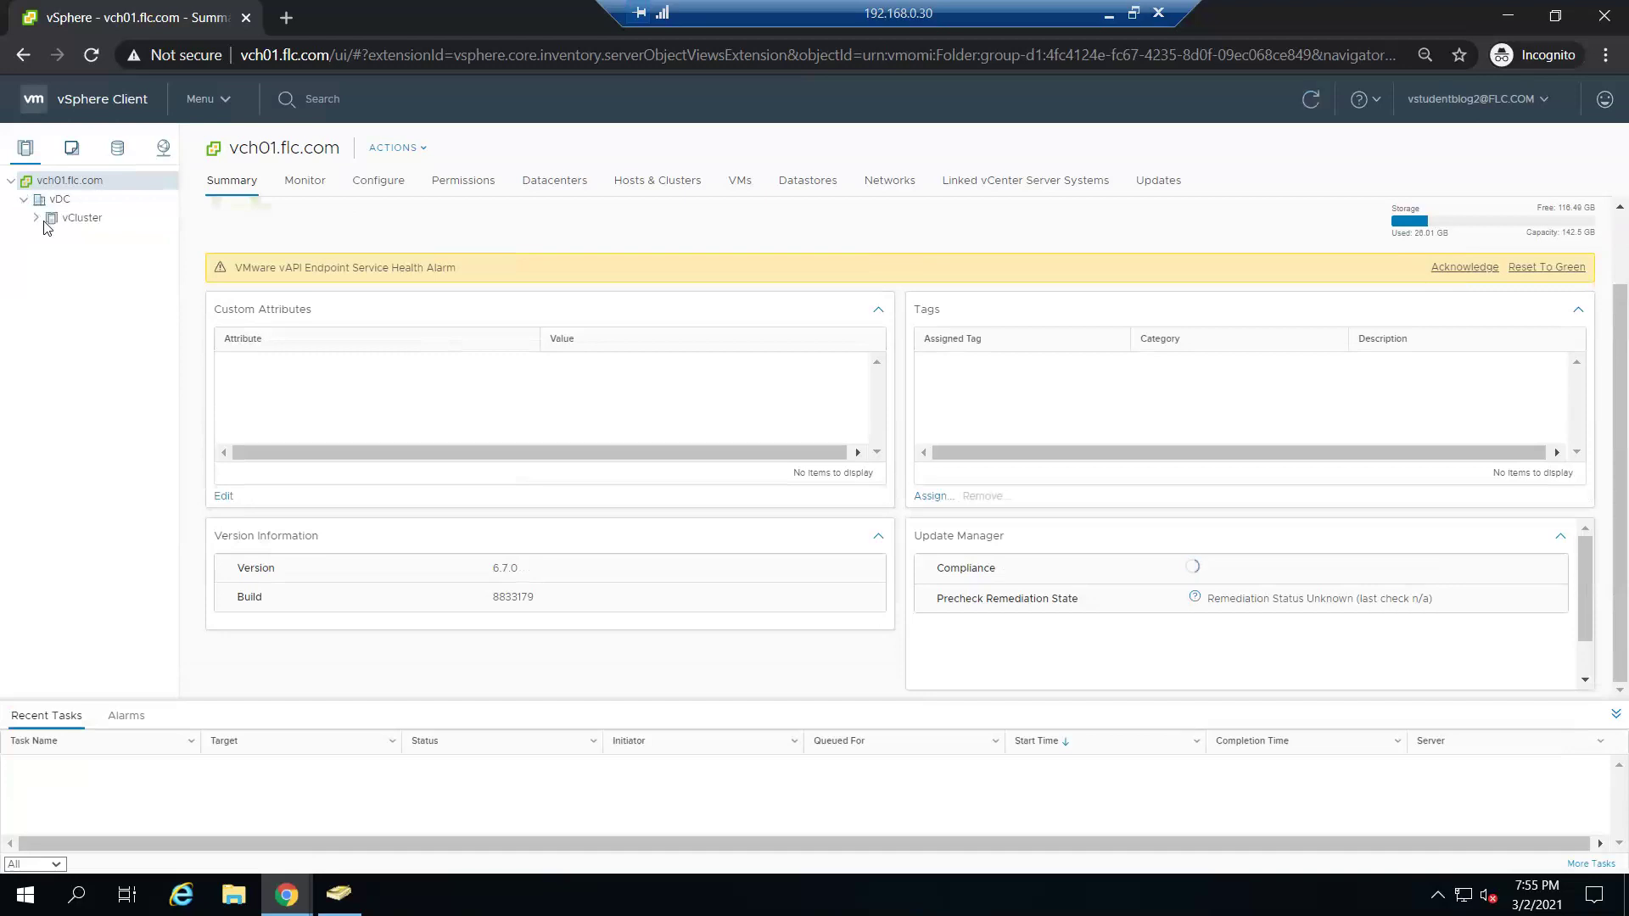
pyautogui.click(37, 219)
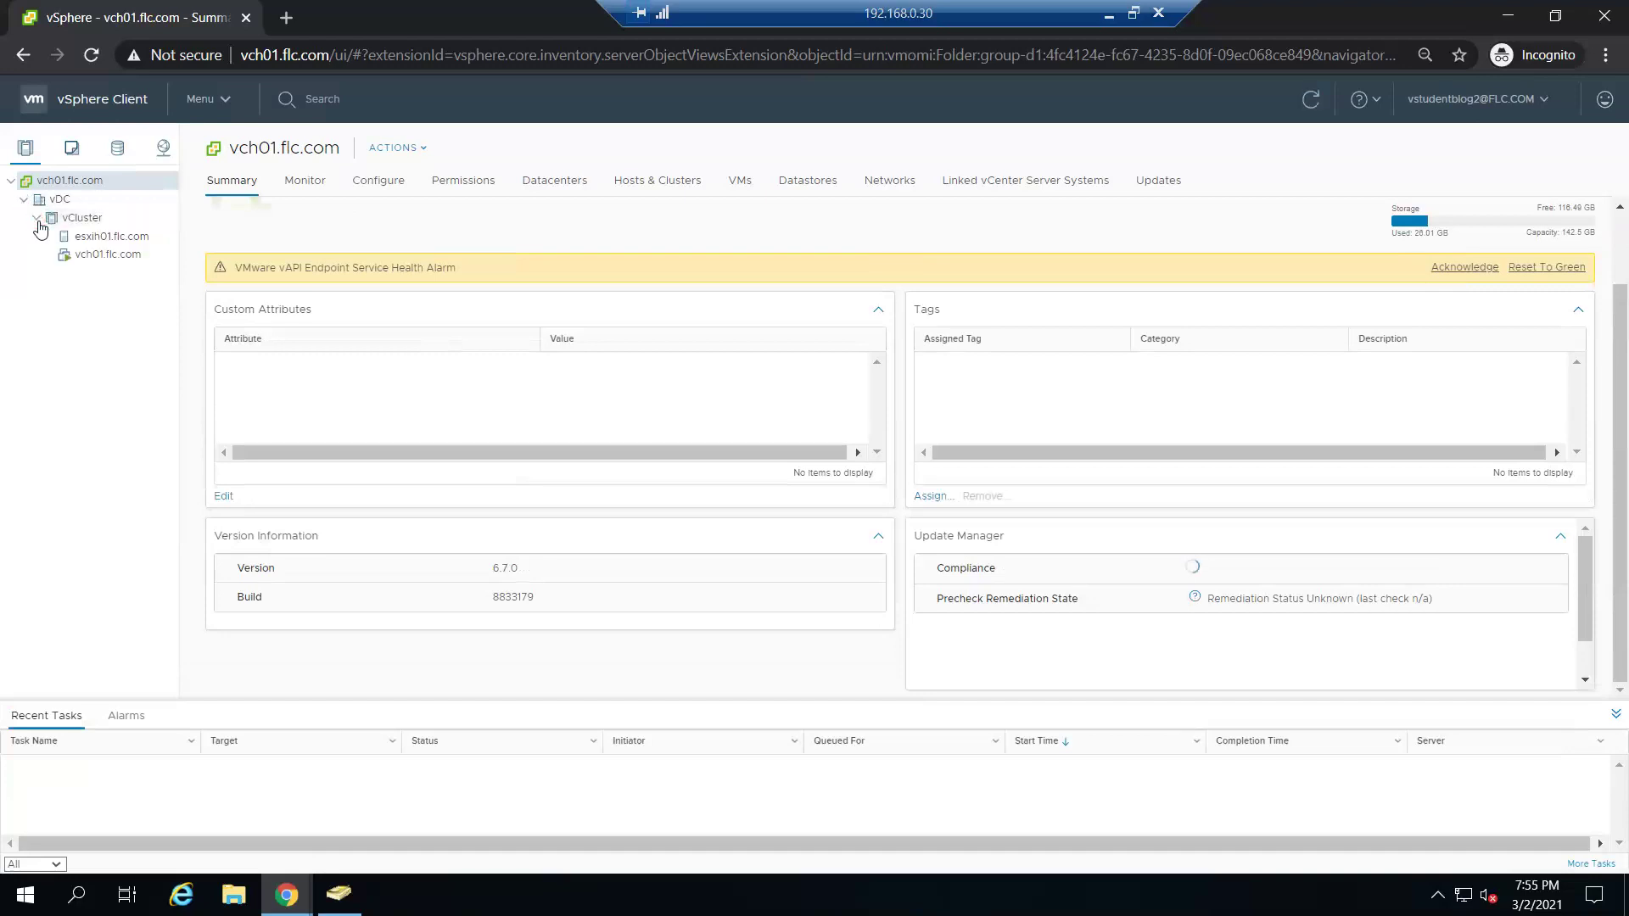
pyautogui.rightClick(98, 236)
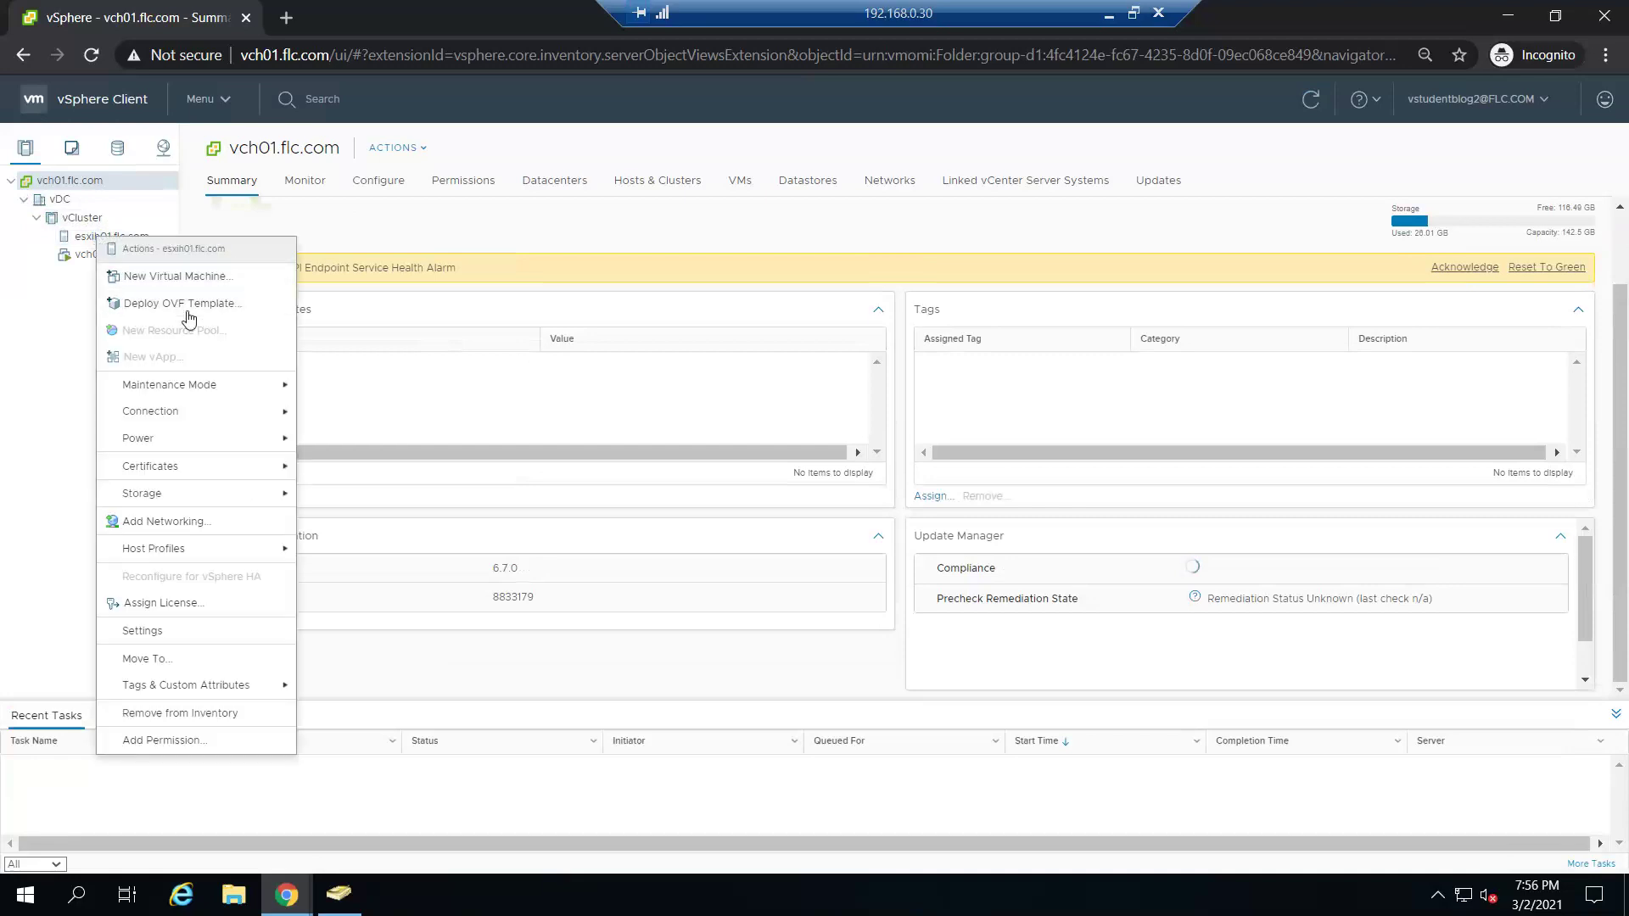
pyautogui.click(175, 277)
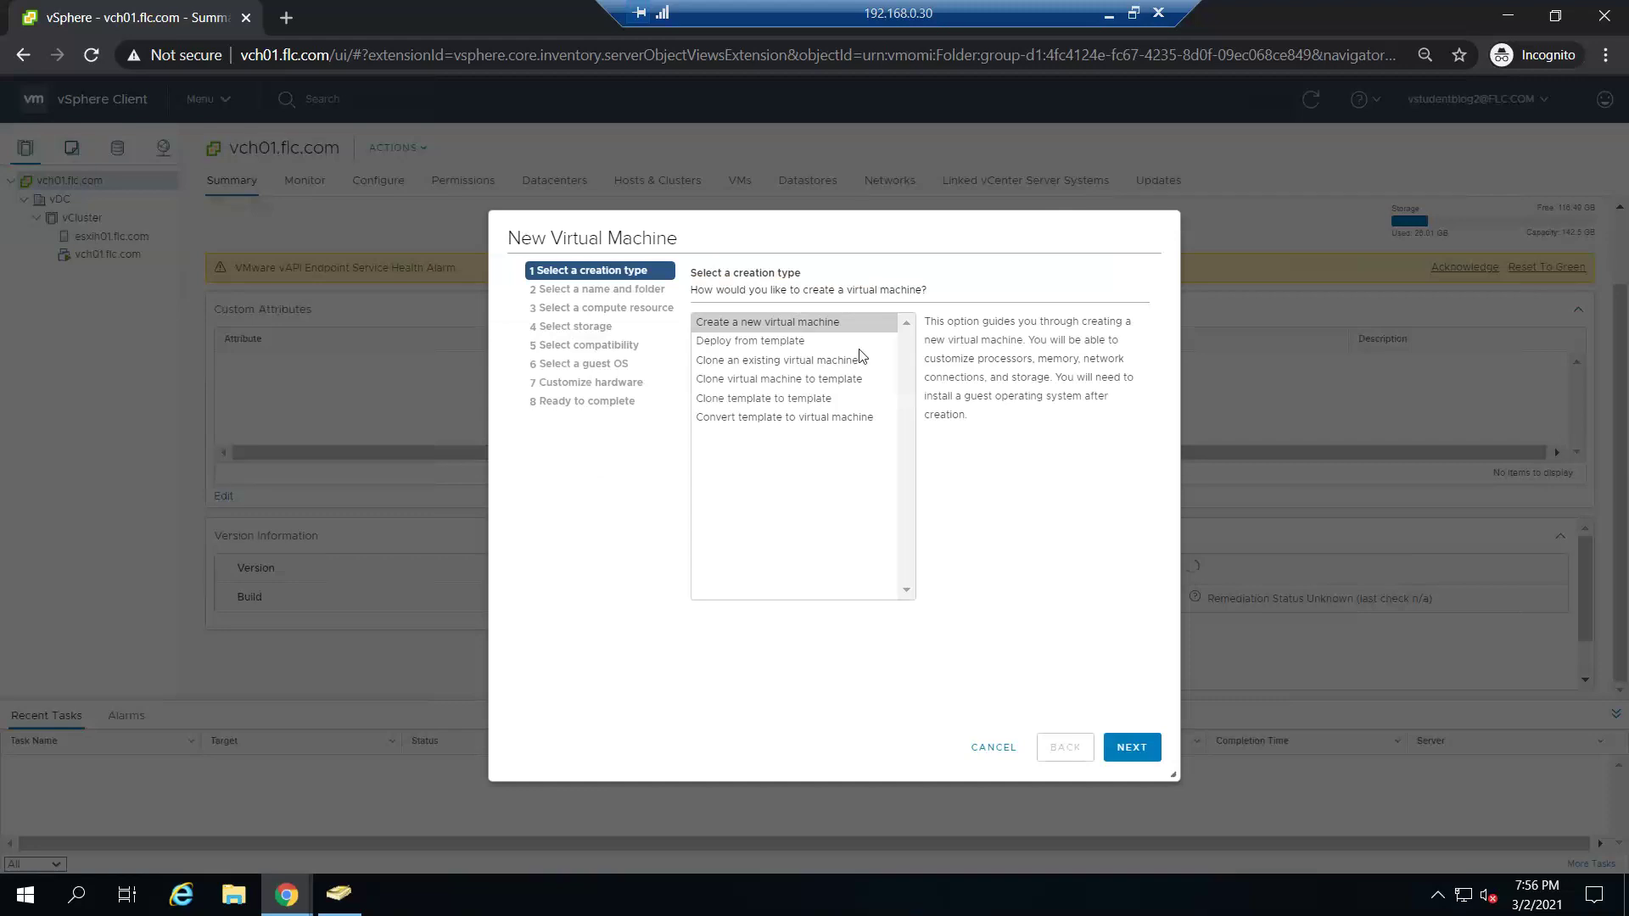
pyautogui.click(1132, 748)
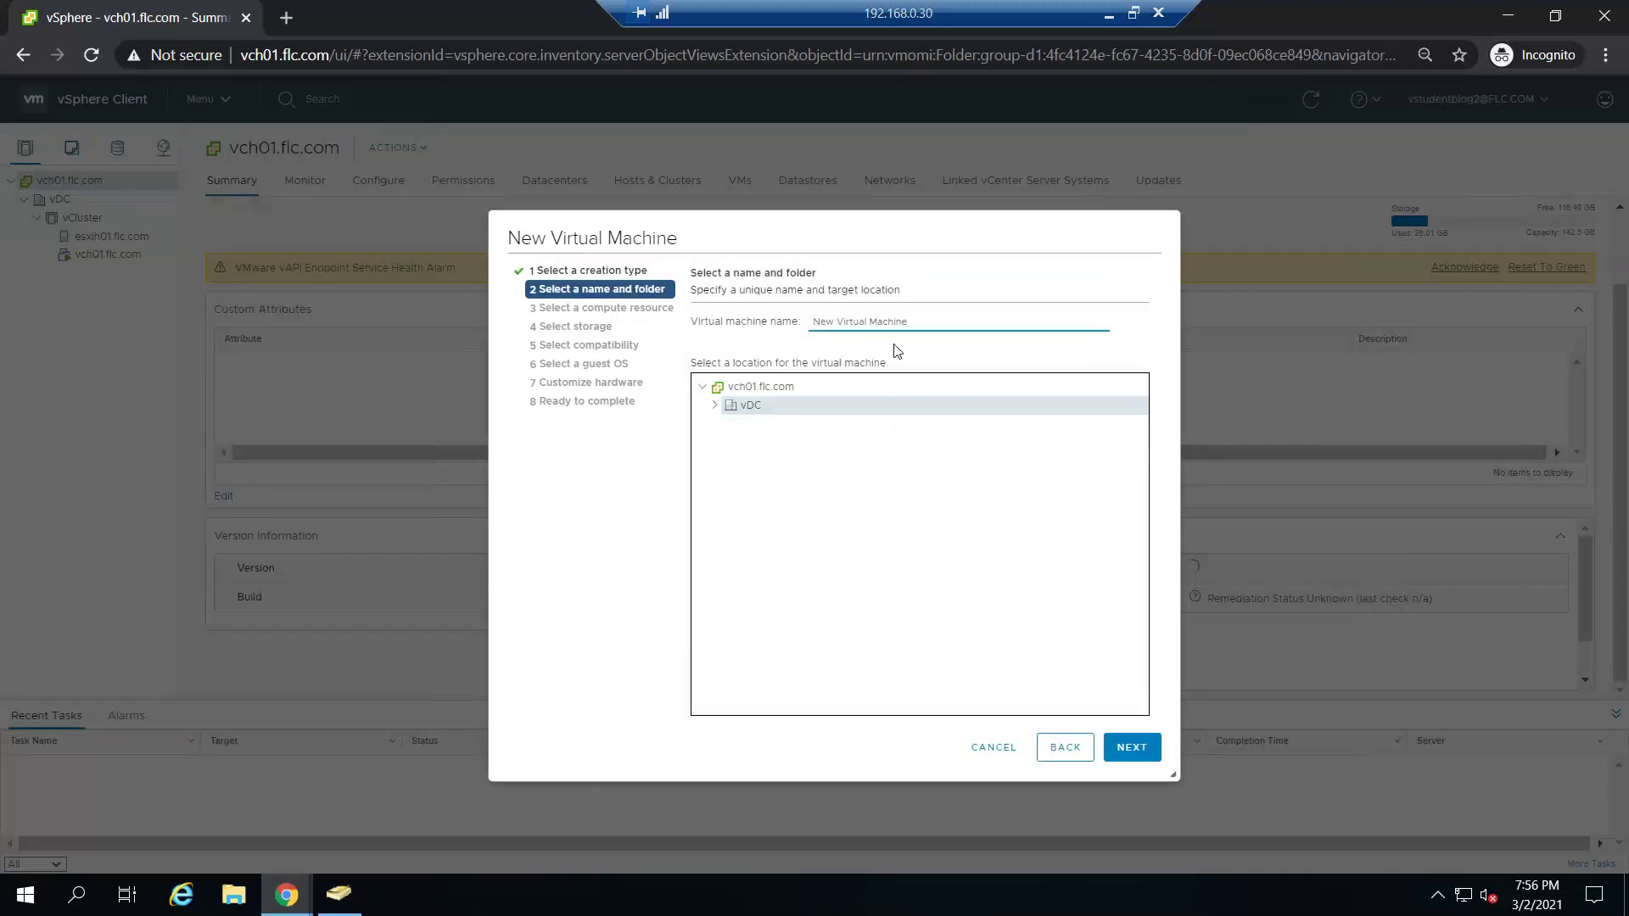
# - Name the VM test1, accepting esxih01.flc.com, default storage, ESXi 6.7 compatibility and Windows Server 2012
pyautogui.moveTo(927, 323); pyautogui.dragTo(747, 330)
pyautogui.press('BackSpace')
pyautogui.write('test1')
pyautogui.click(1139, 746)
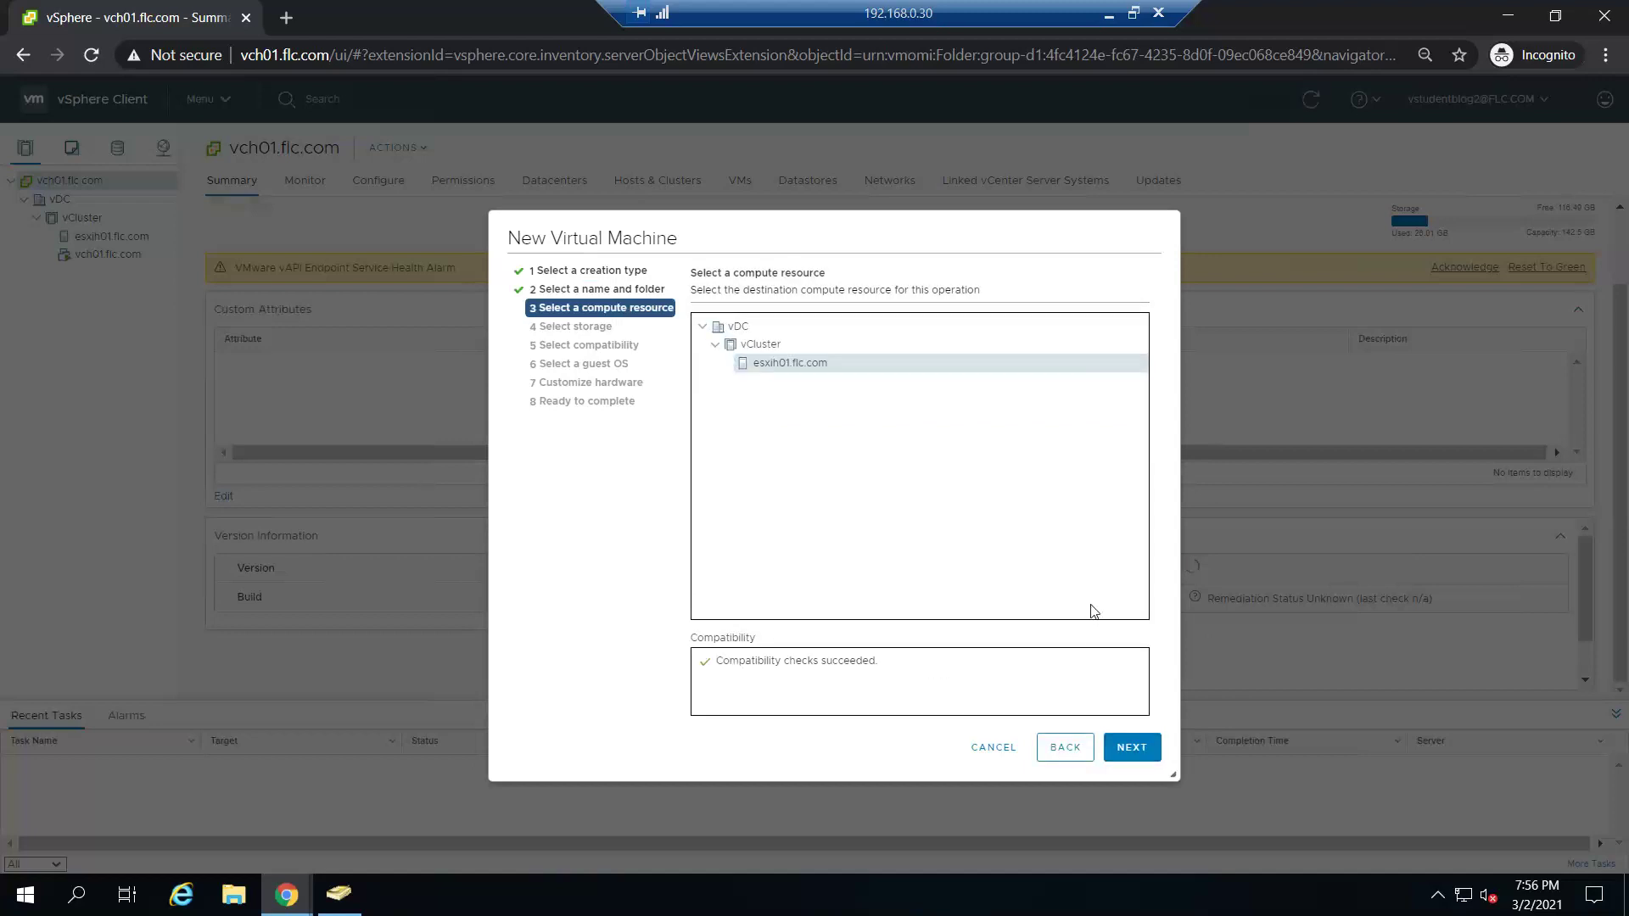
pyautogui.click(1144, 754)
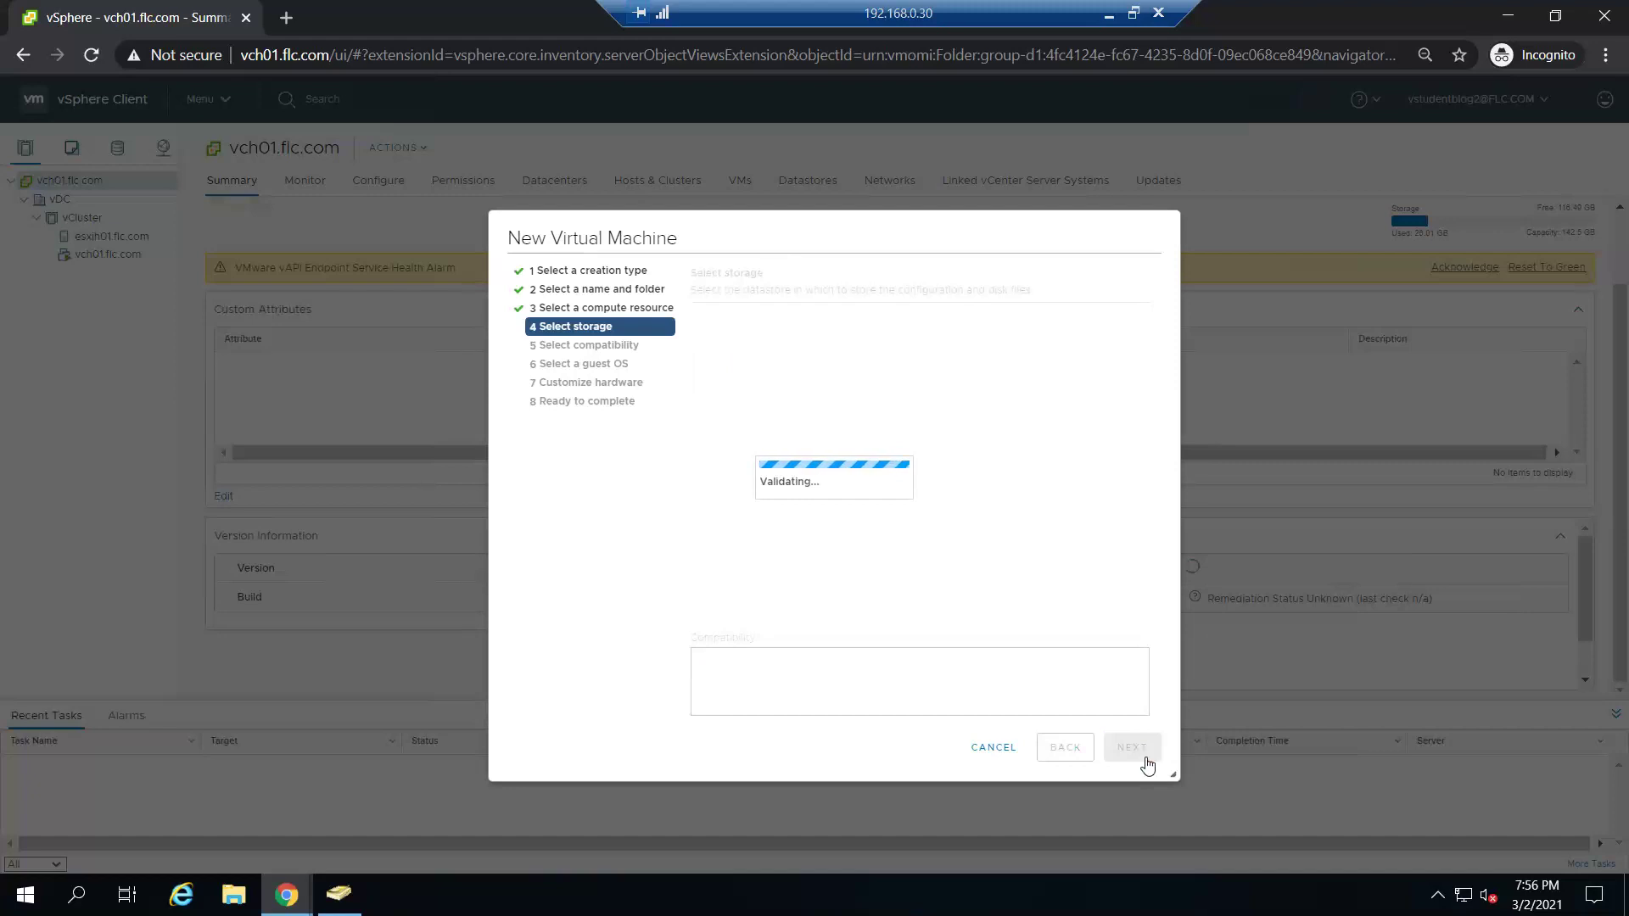
pyautogui.click(1126, 748)
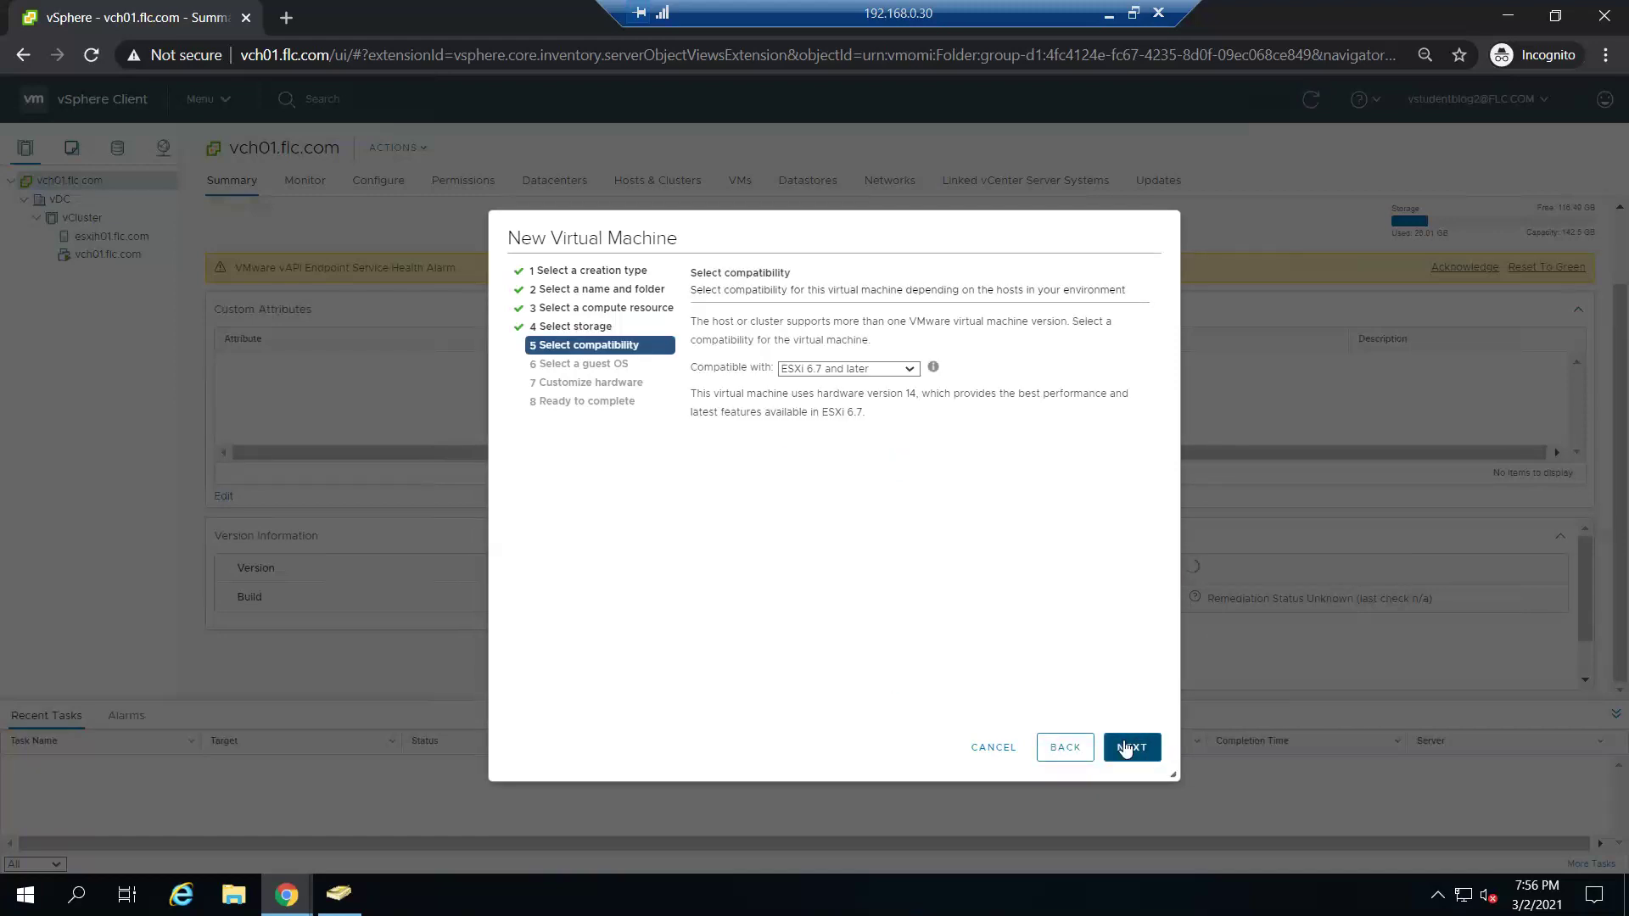
pyautogui.click(1124, 747)
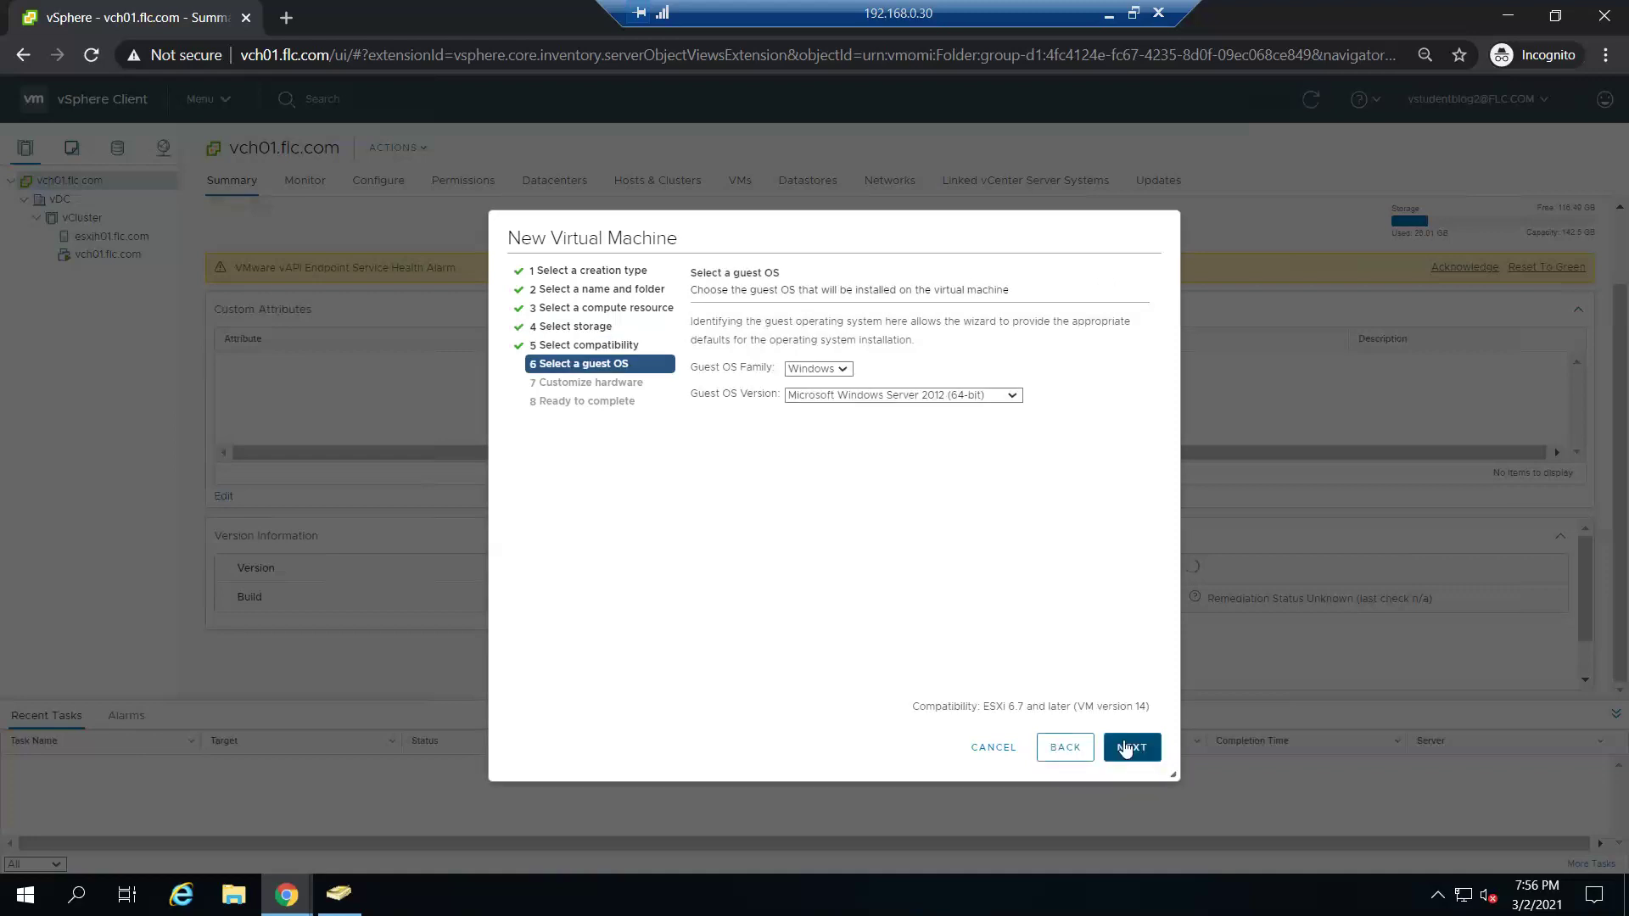
pyautogui.click(1124, 746)
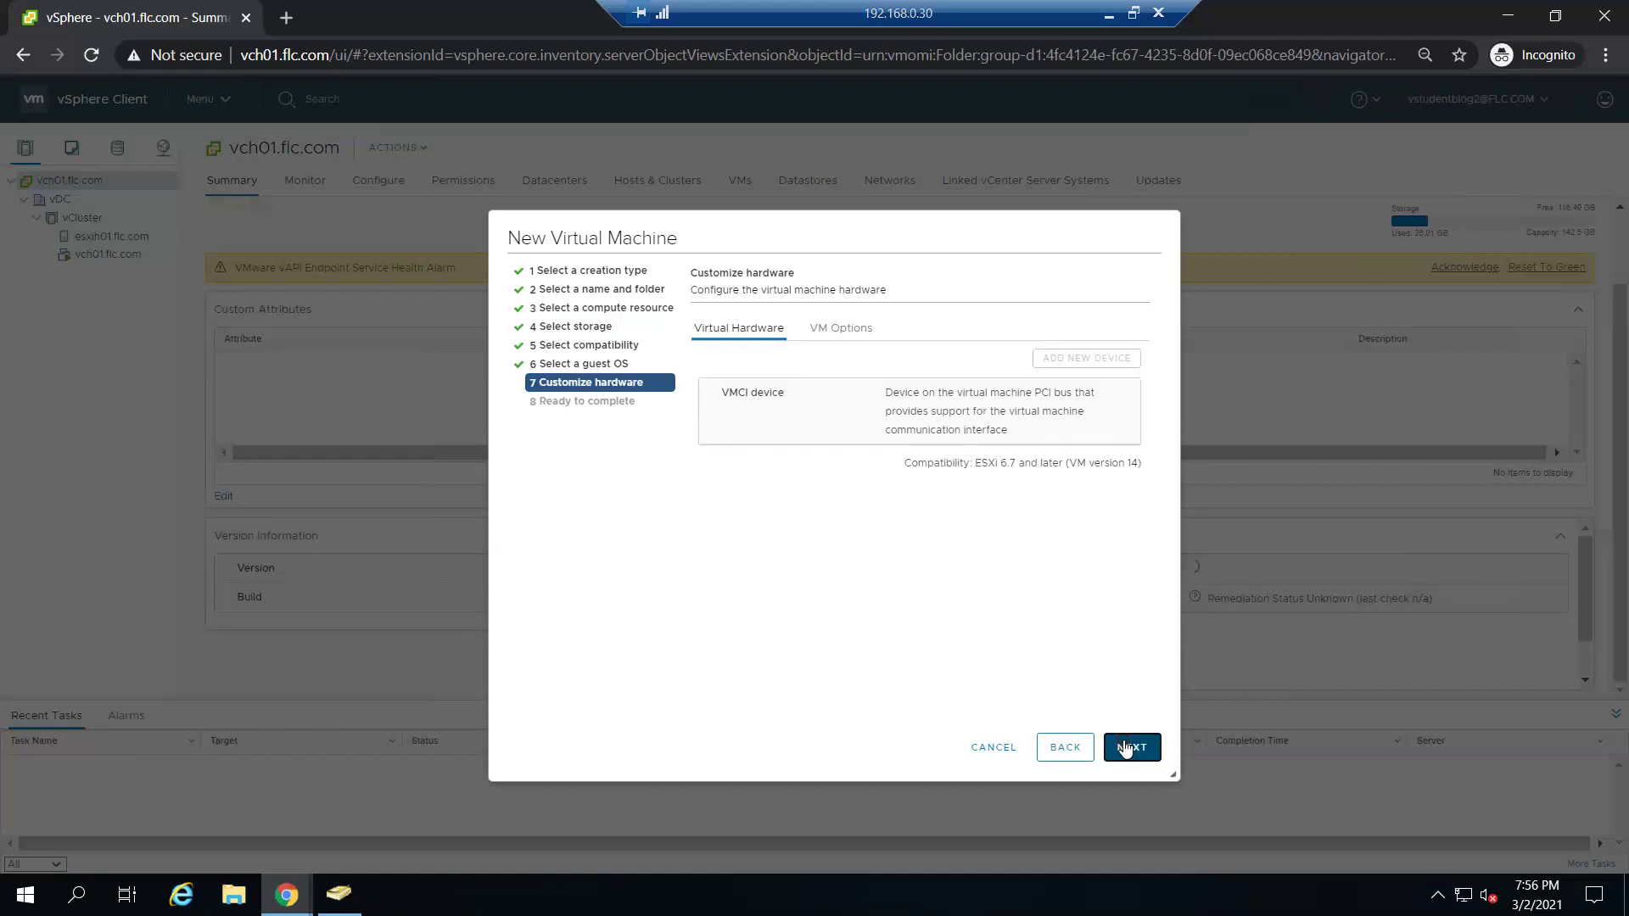
pyautogui.click(1124, 747)
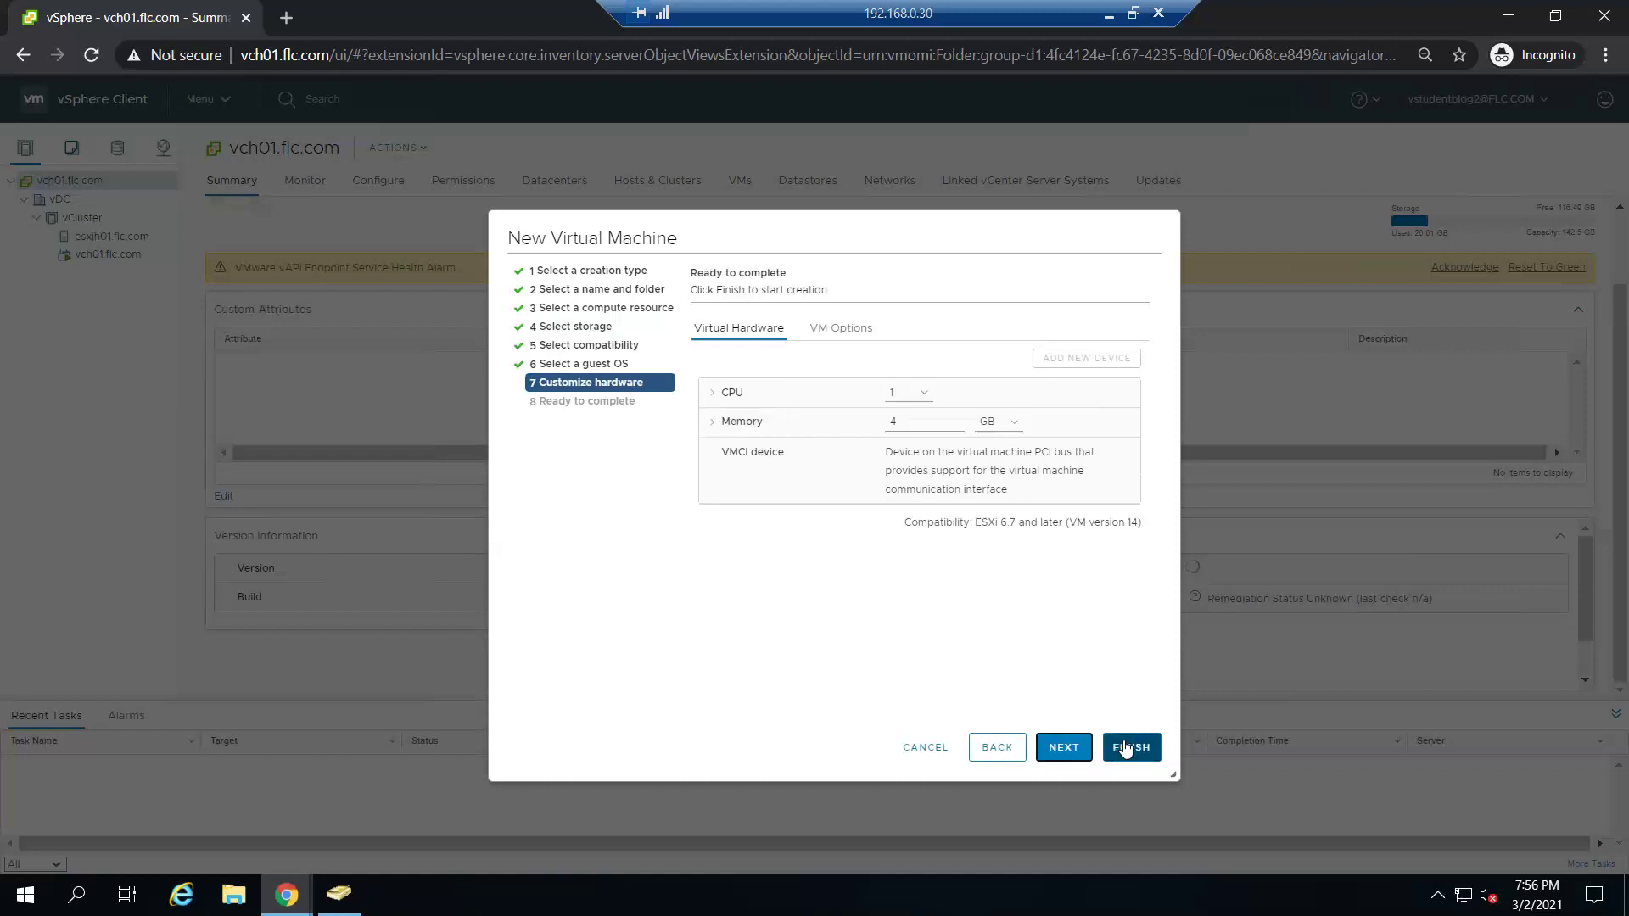
# - Set memory to 1 GB, attempt to finish, dismiss the storage DRS fault and go back
pyautogui.click(925, 420)
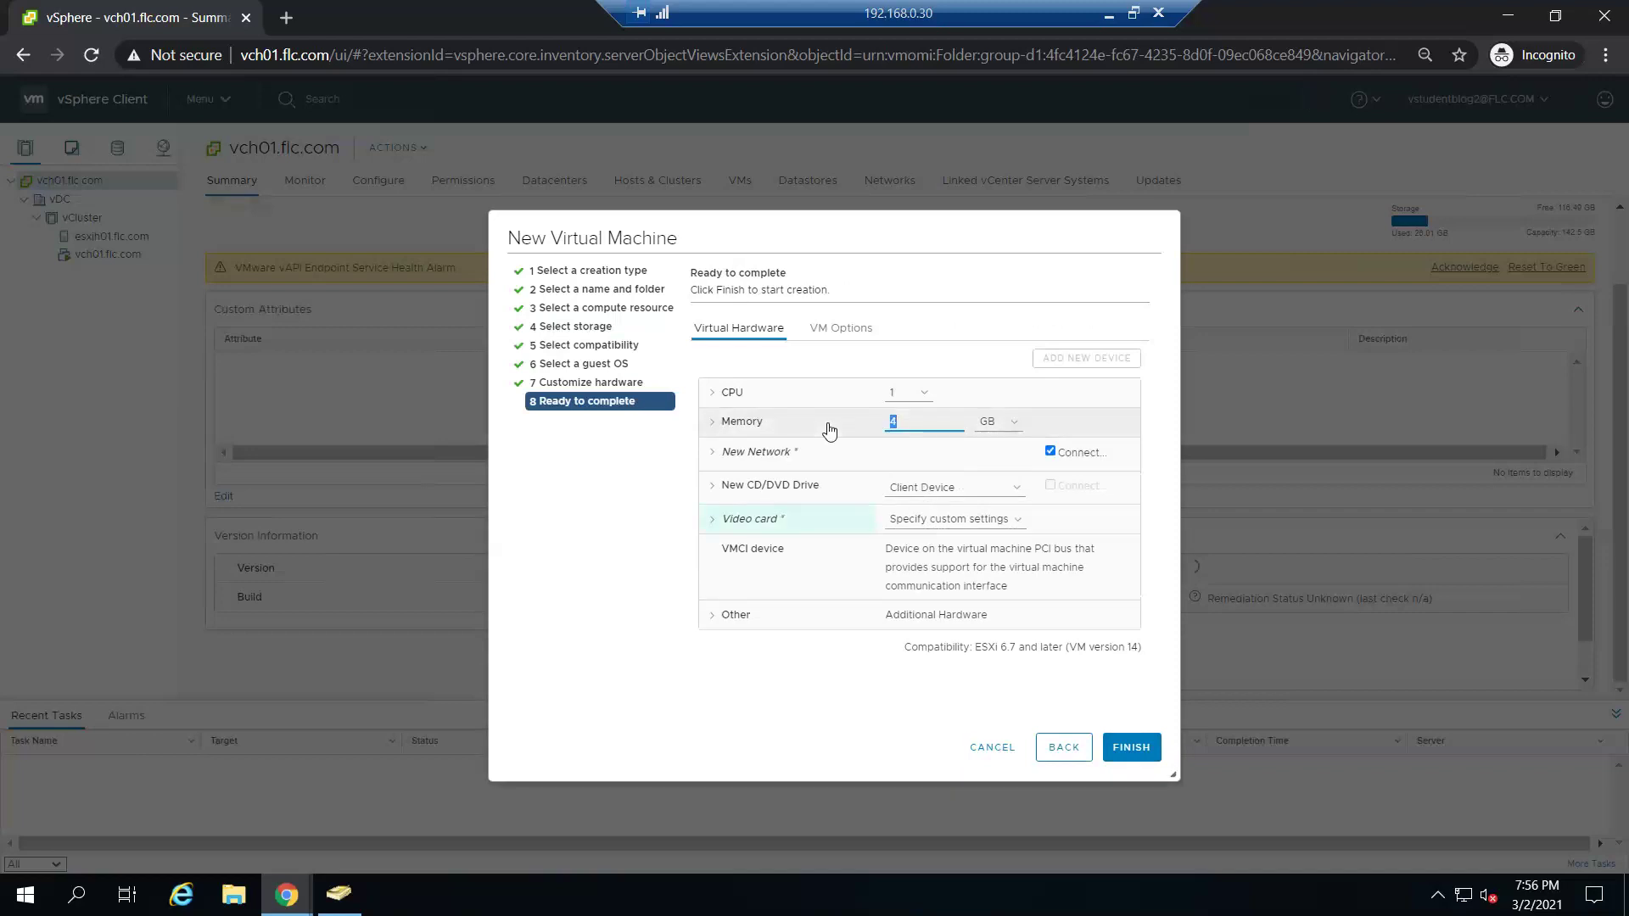
pyautogui.press('BackSpace')
pyautogui.write('1')
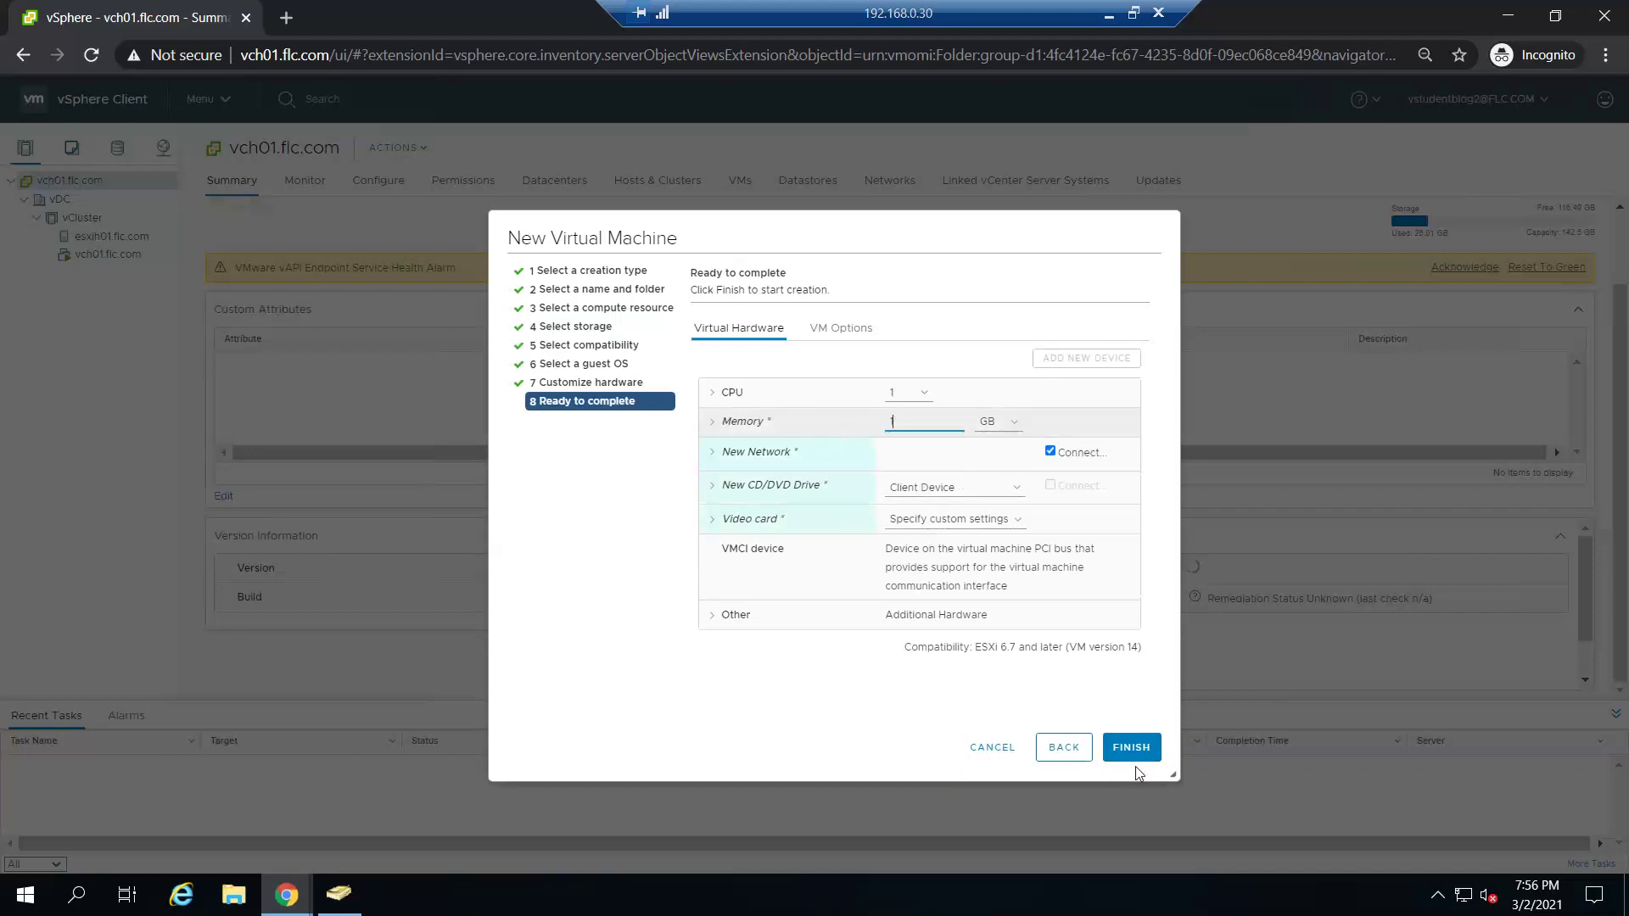
pyautogui.click(1147, 747)
pyautogui.click(1147, 747)
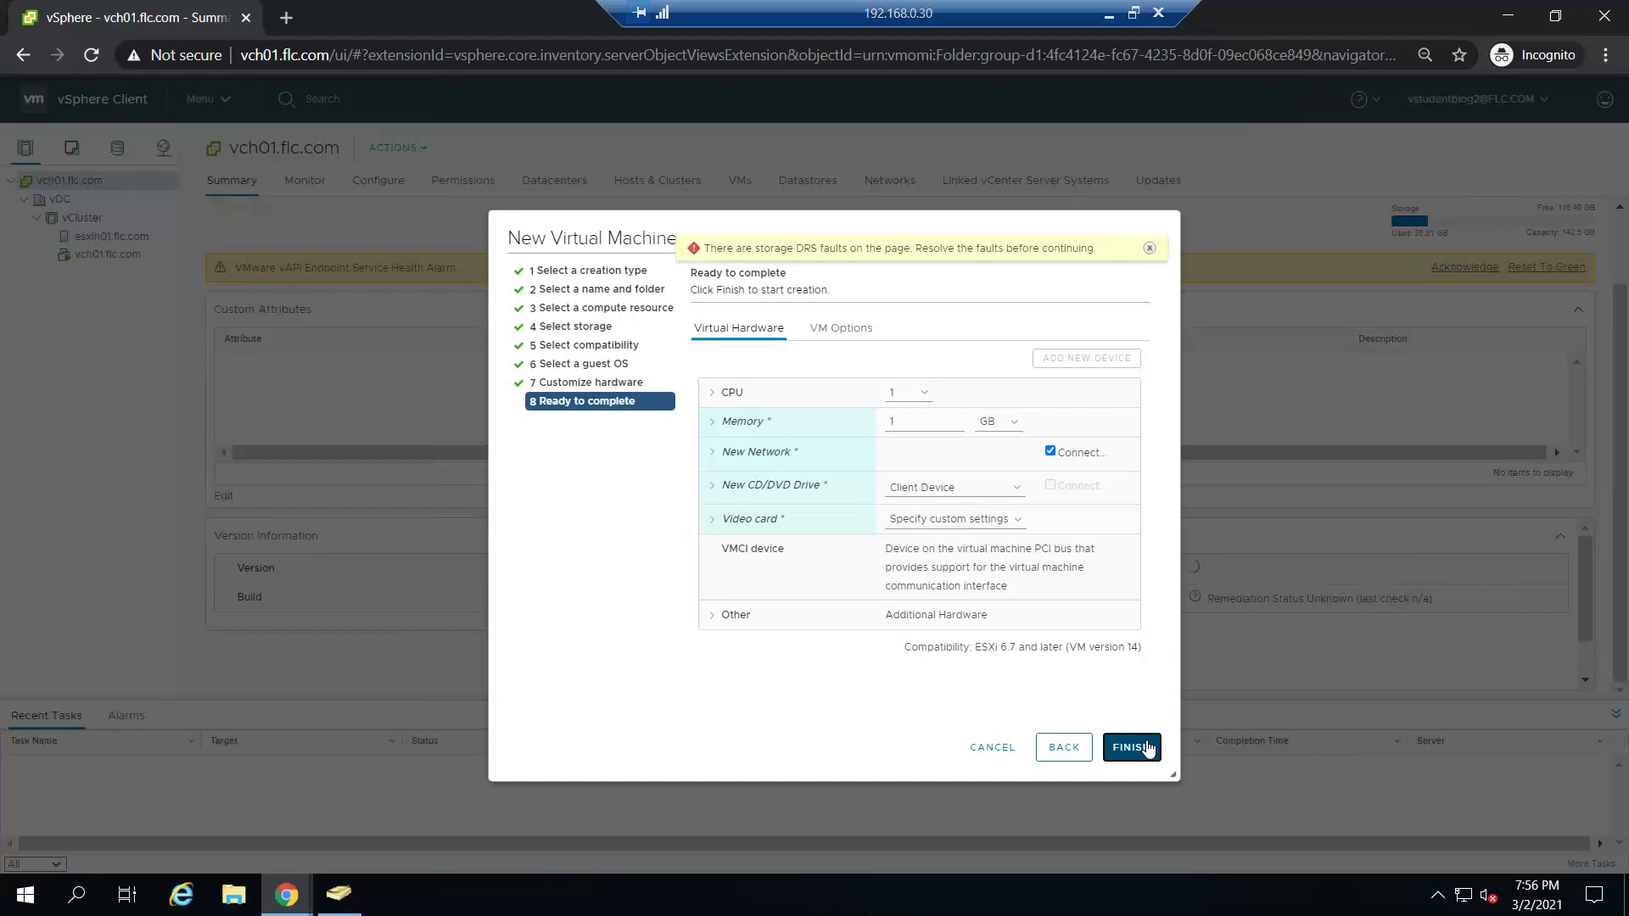
pyautogui.click(1144, 744)
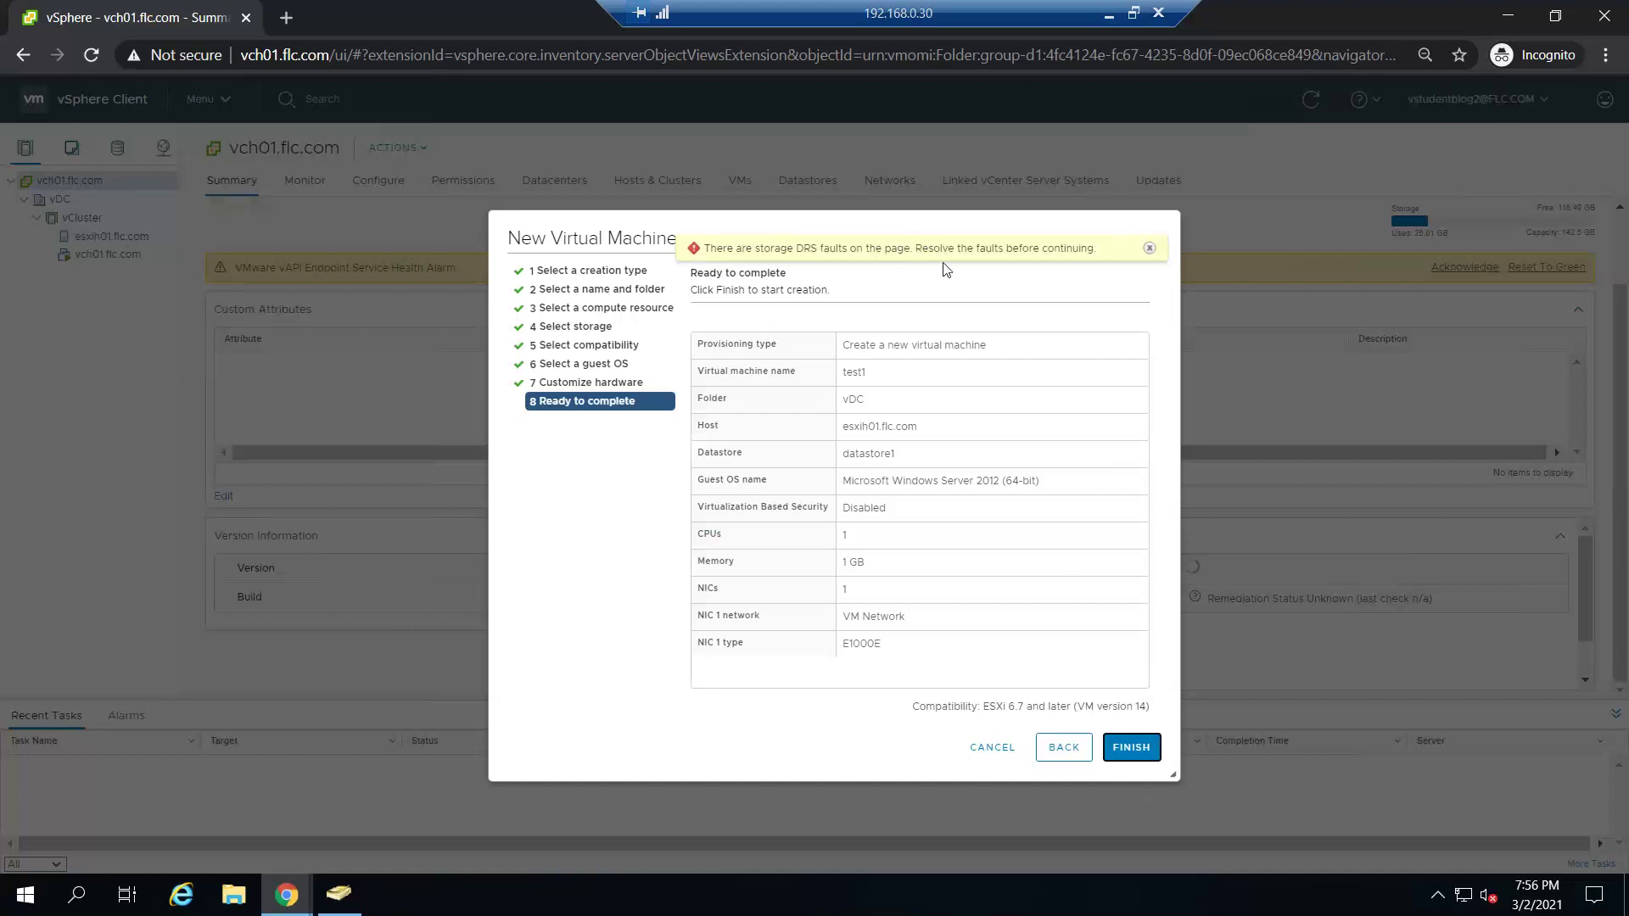
pyautogui.click(1147, 248)
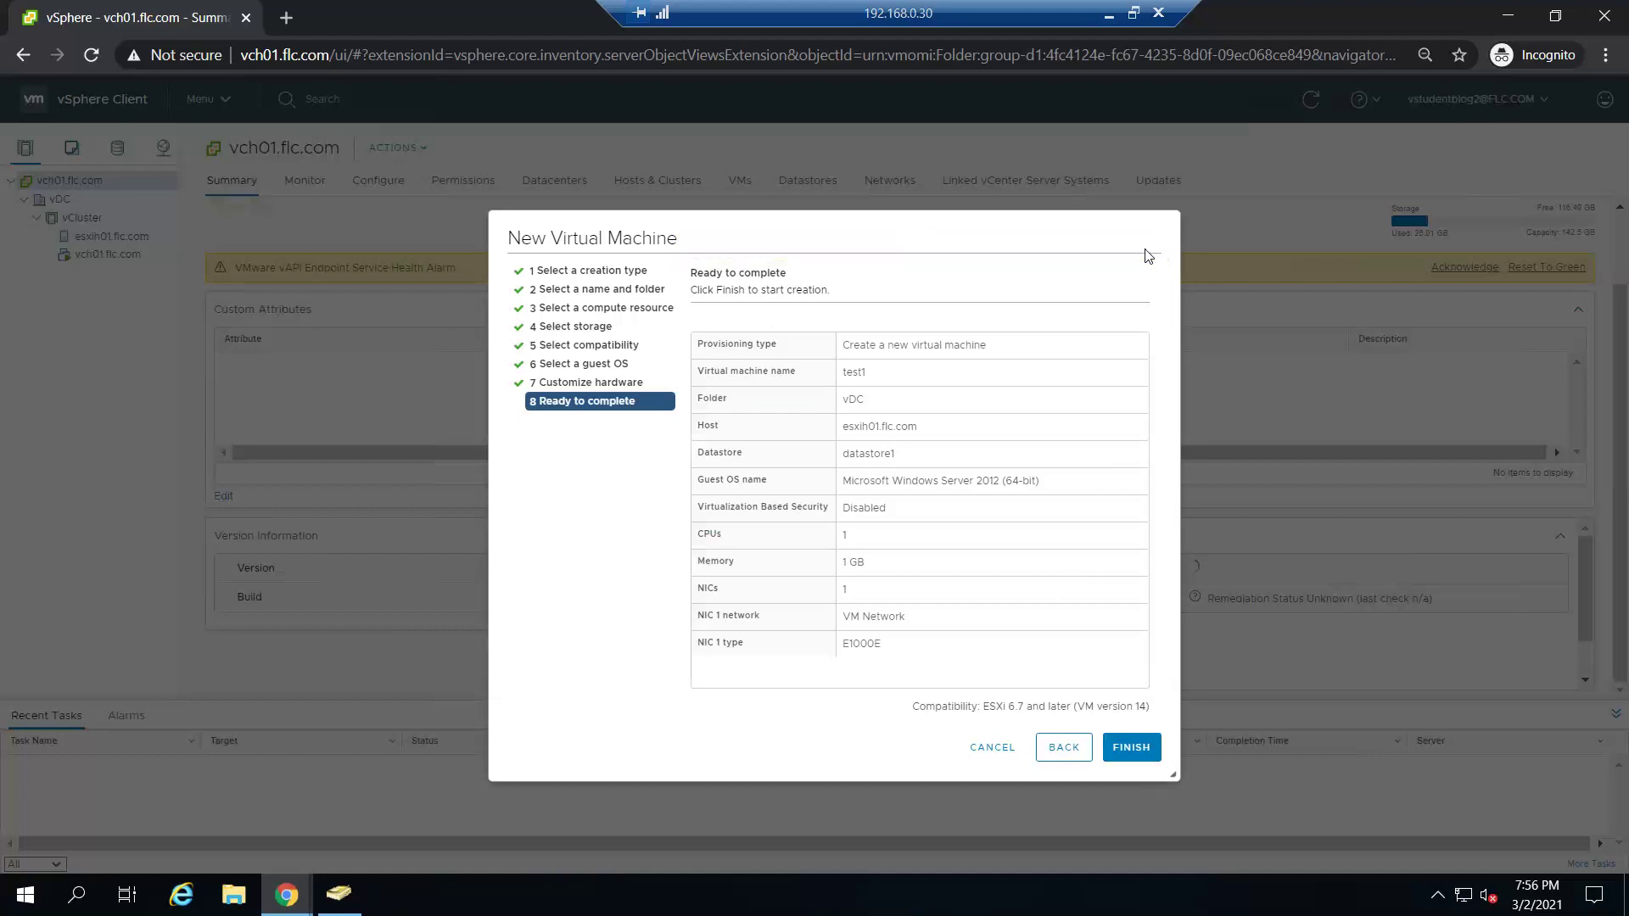
pyautogui.click(1064, 747)
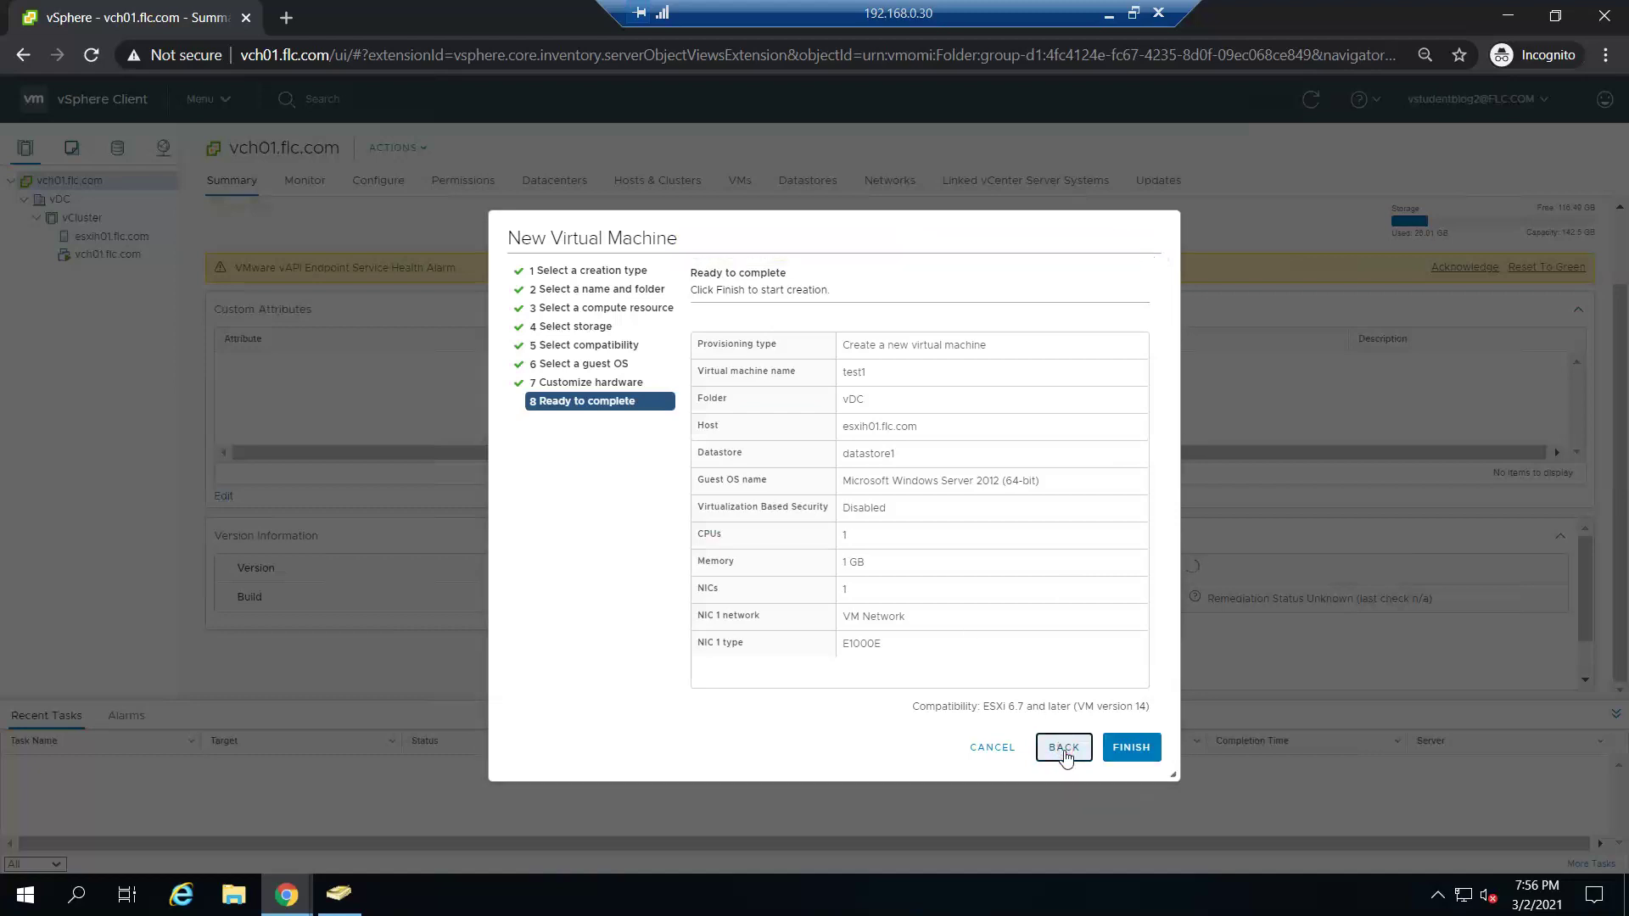
# - Revisit Select storage with Datastore Default policy, advance through the remaining steps, and finish test1
pyautogui.click(572, 327)
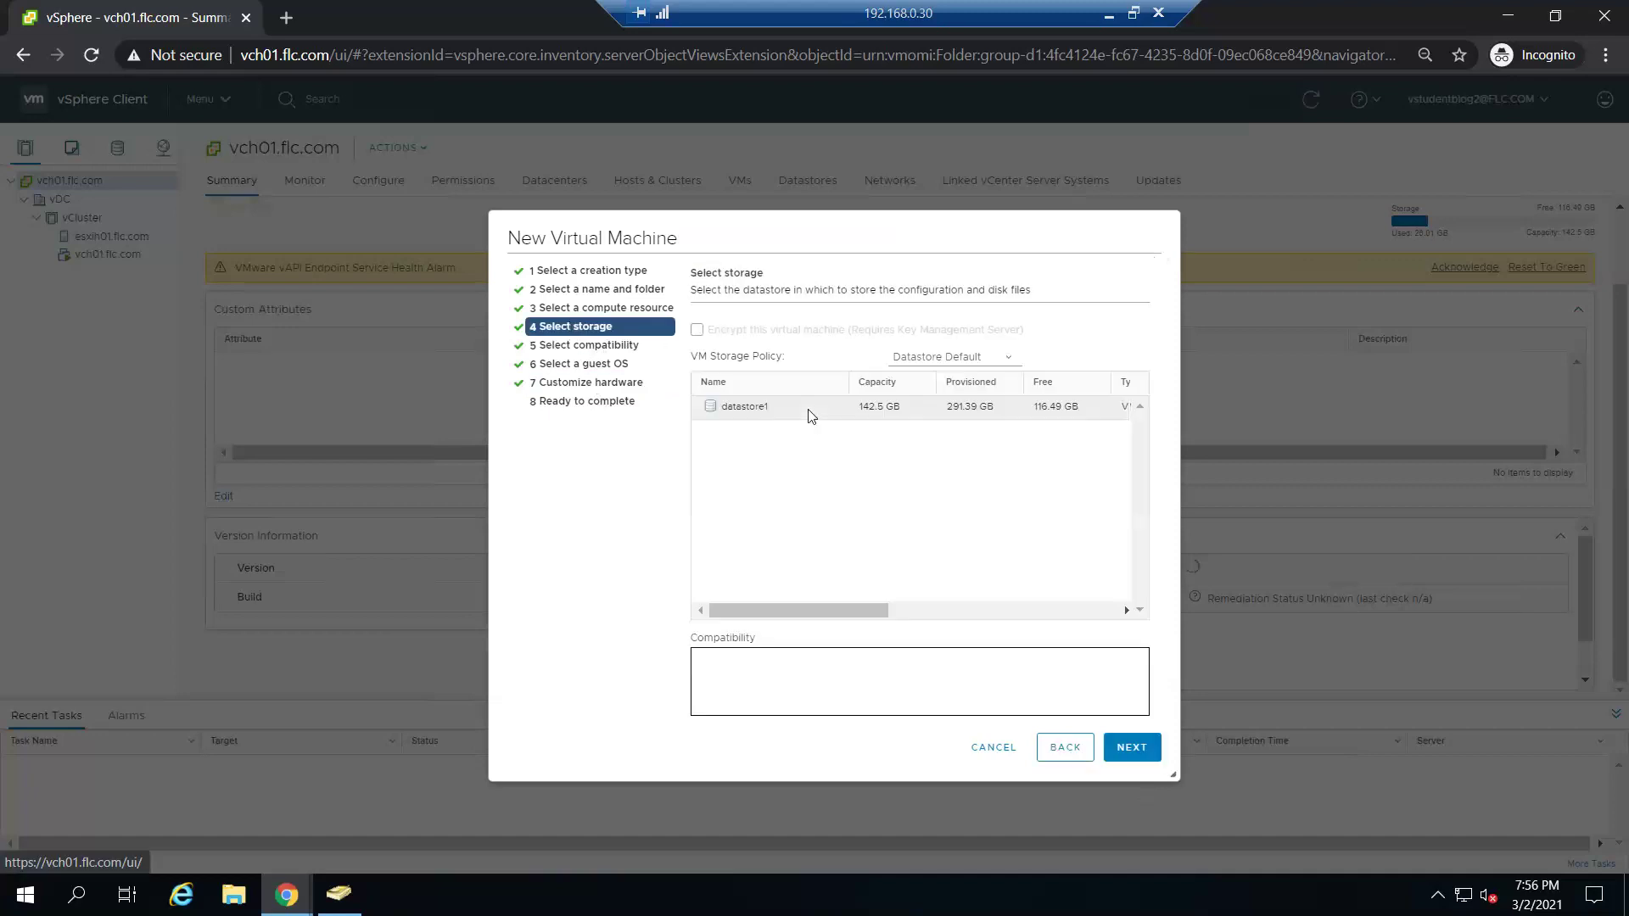
pyautogui.click(1004, 363)
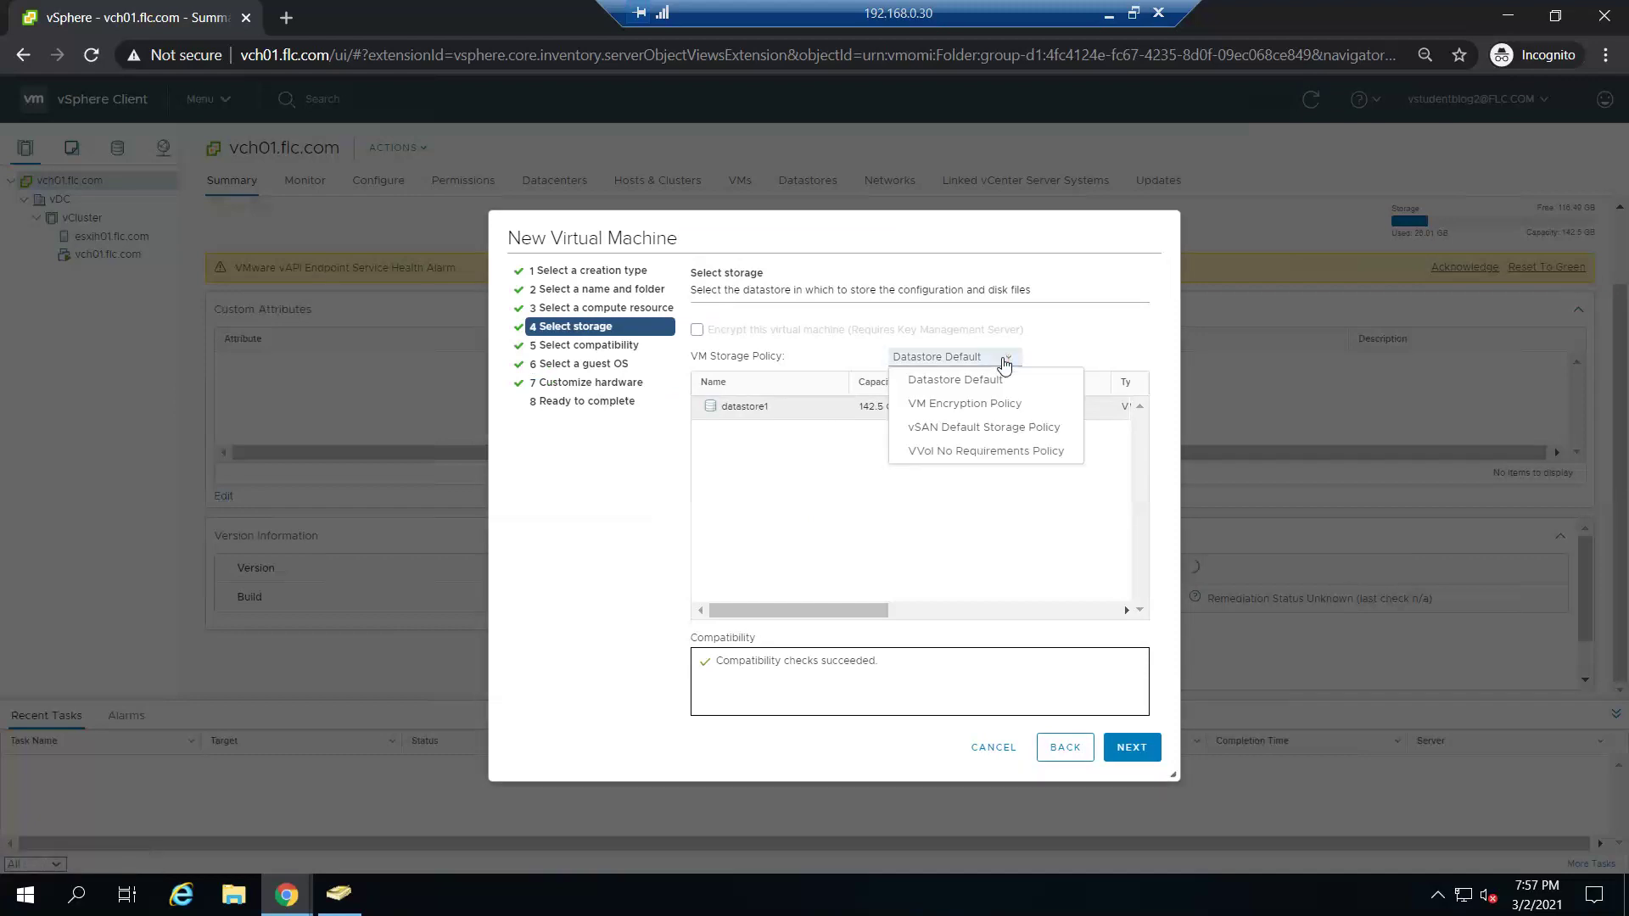
pyautogui.click(1004, 364)
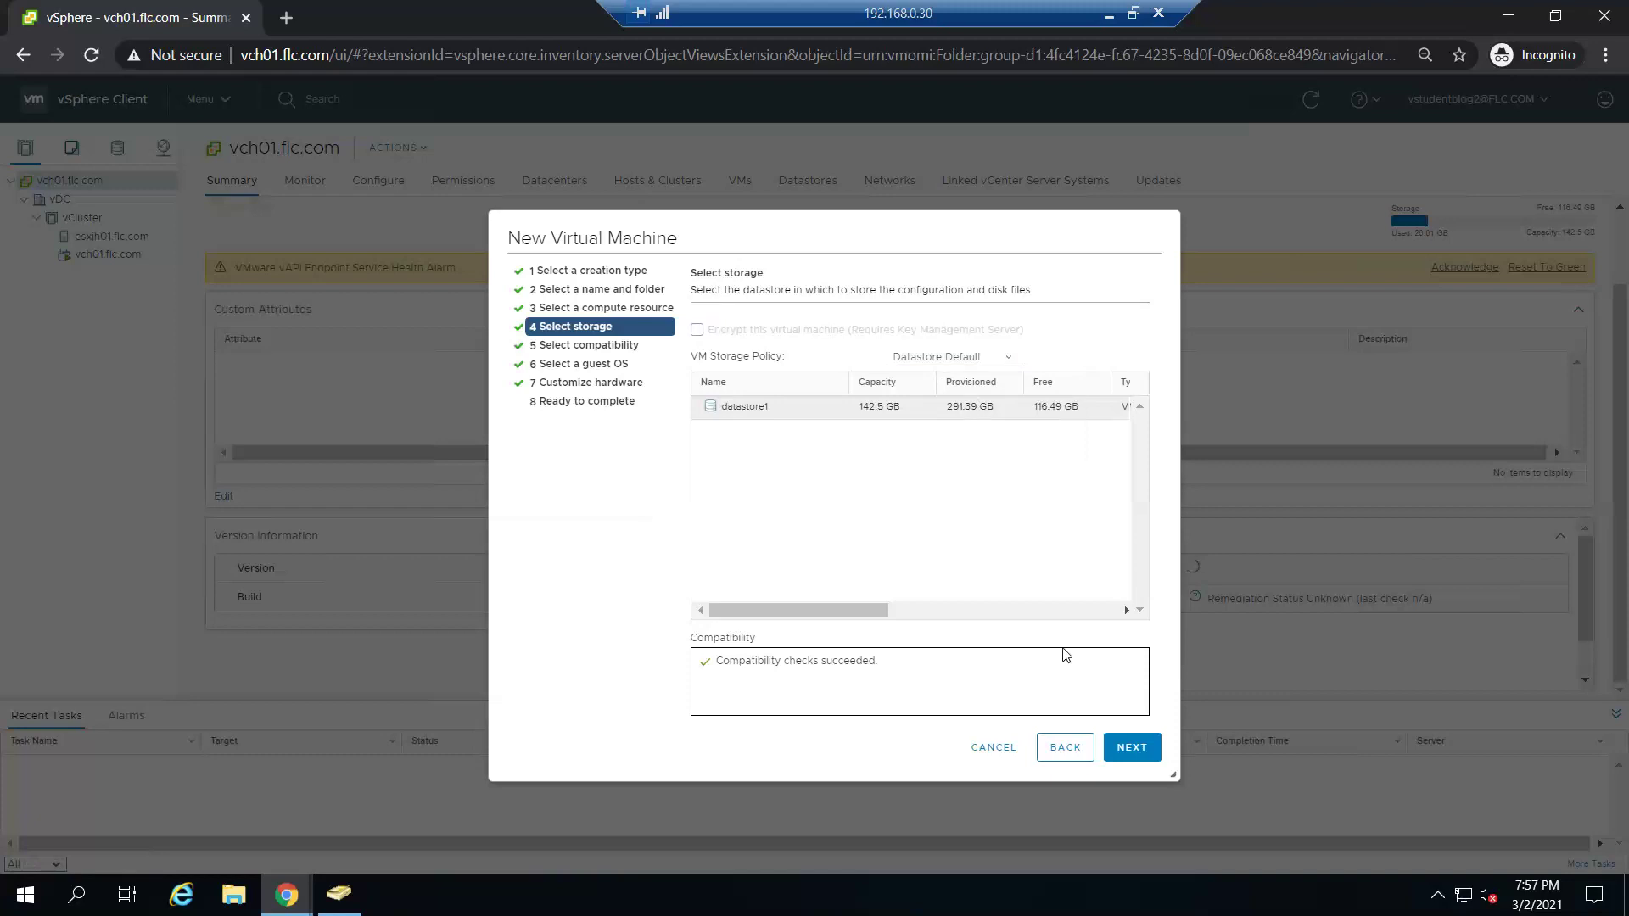
pyautogui.click(1123, 763)
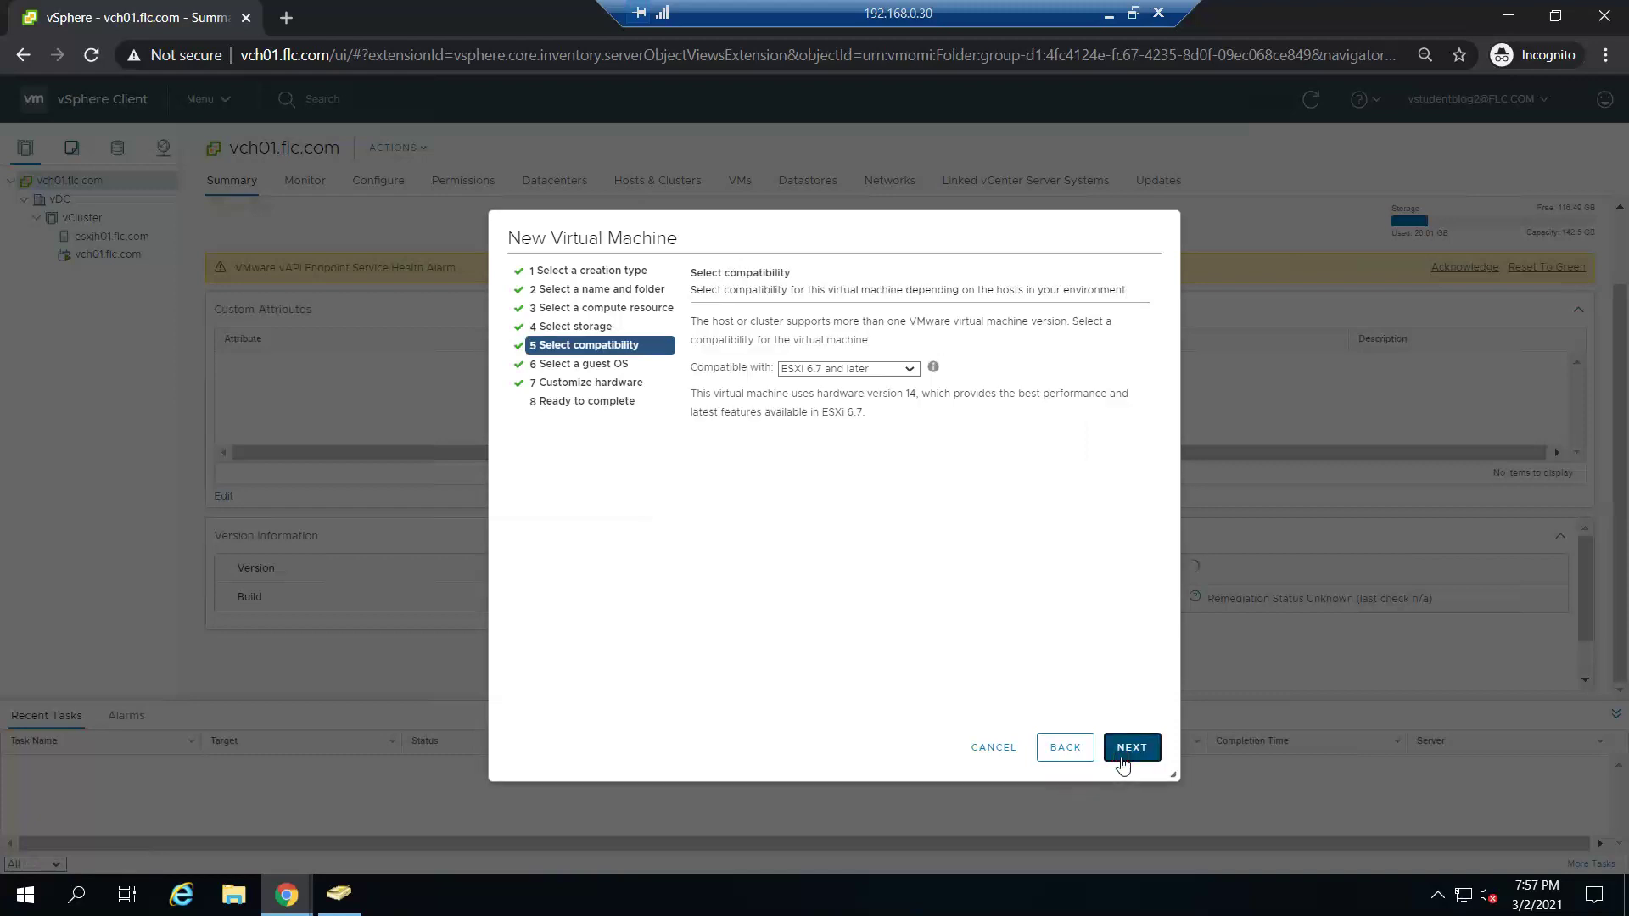
pyautogui.click(1122, 763)
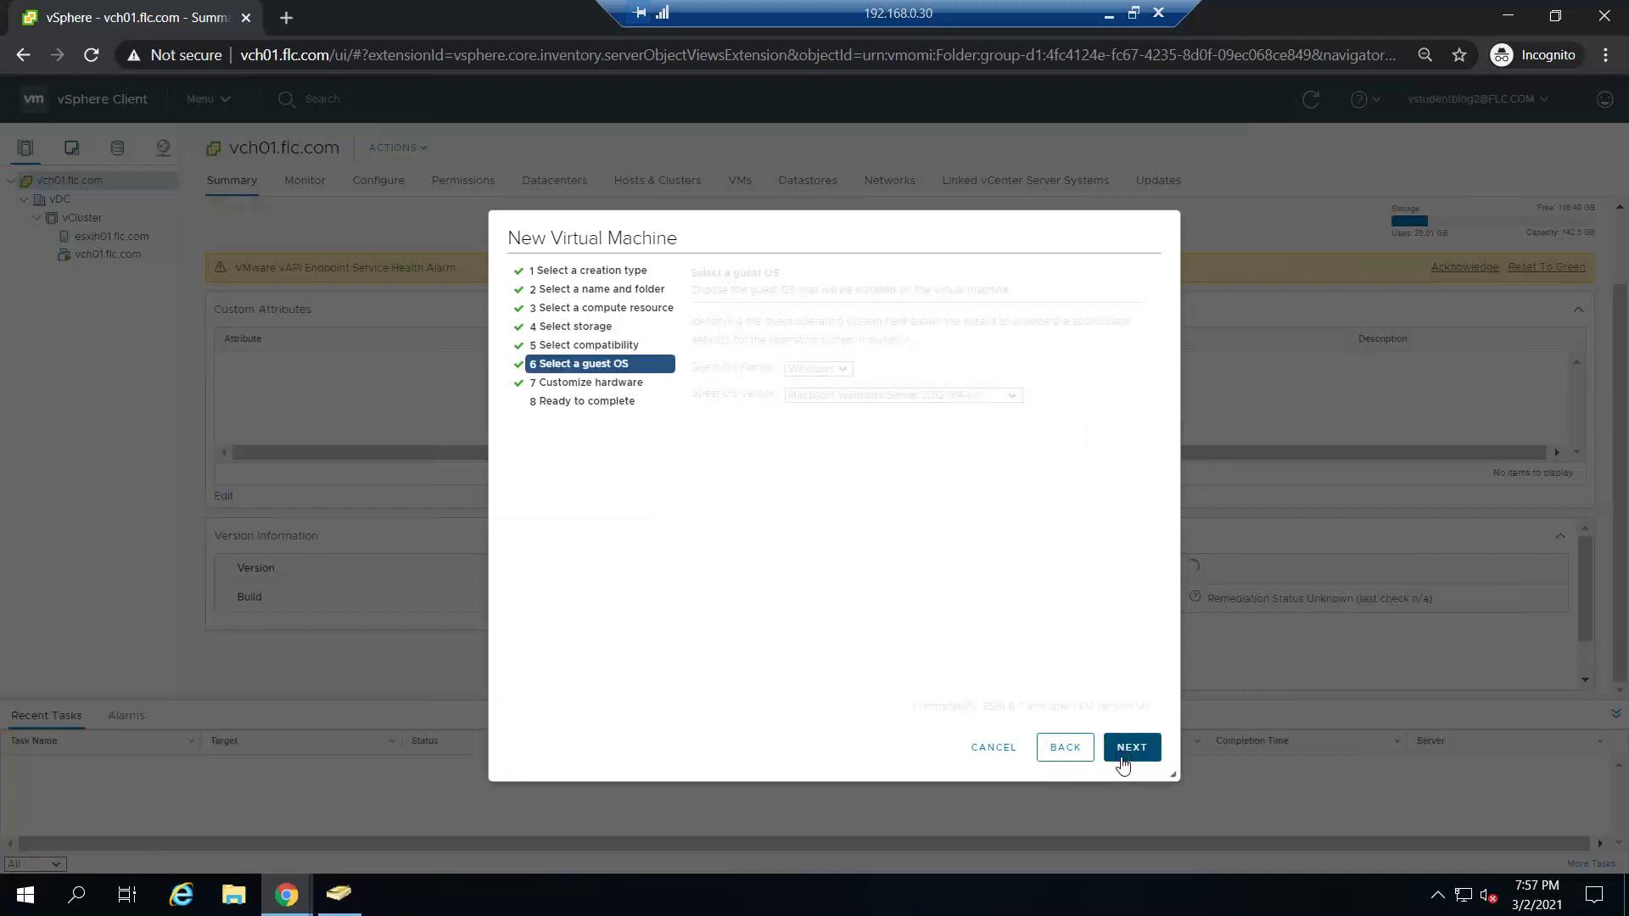
pyautogui.click(1122, 762)
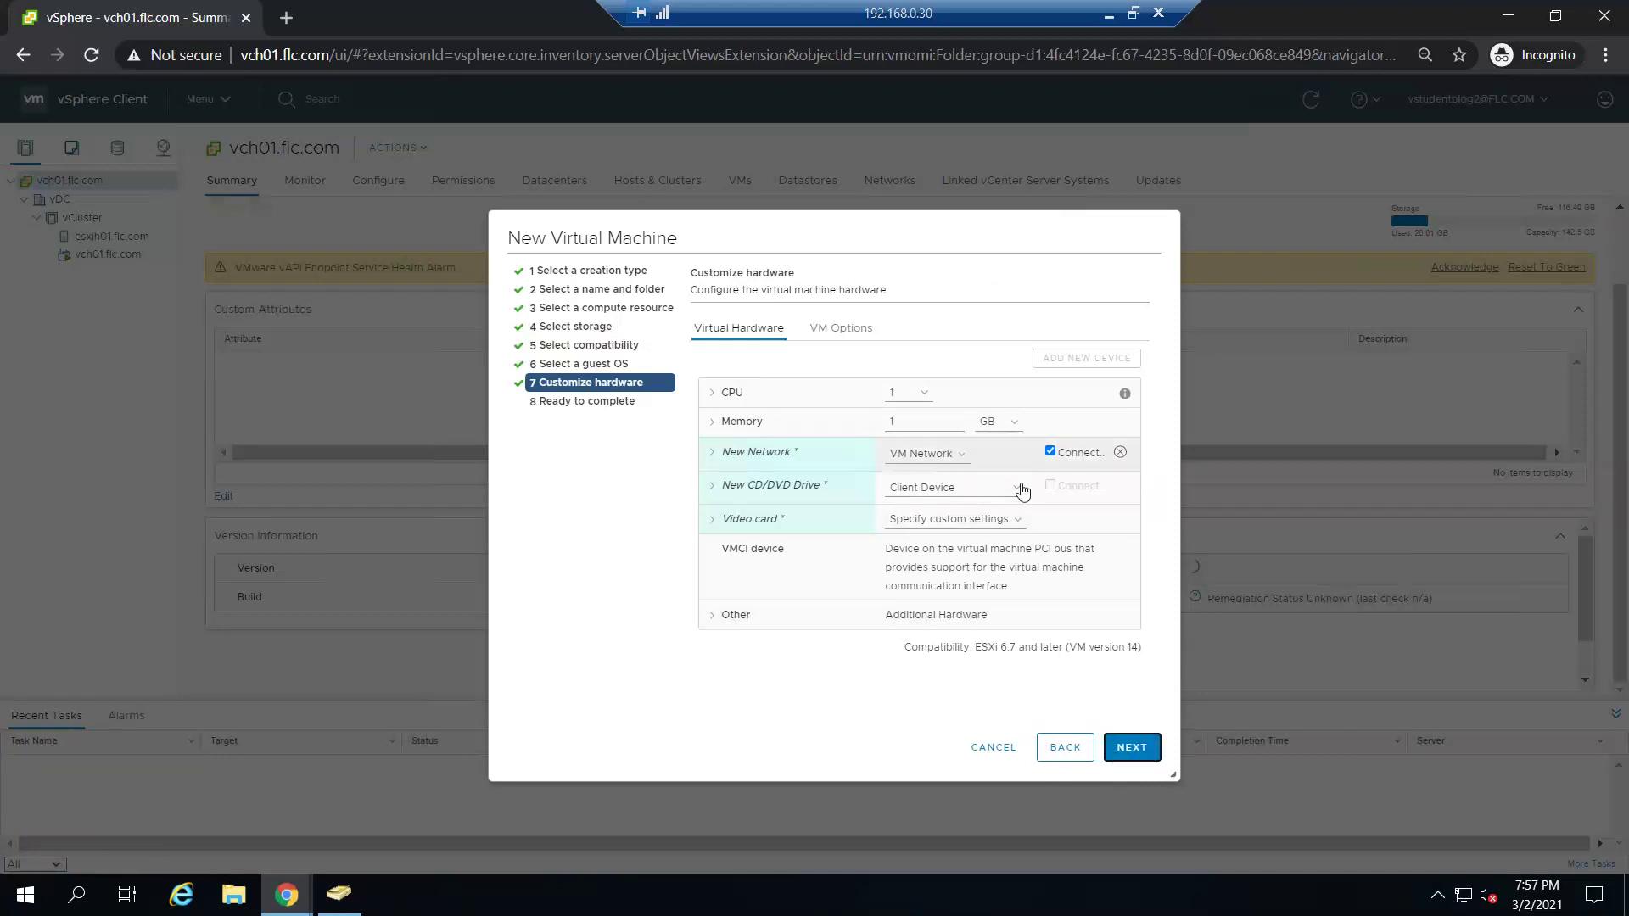
pyautogui.click(964, 521)
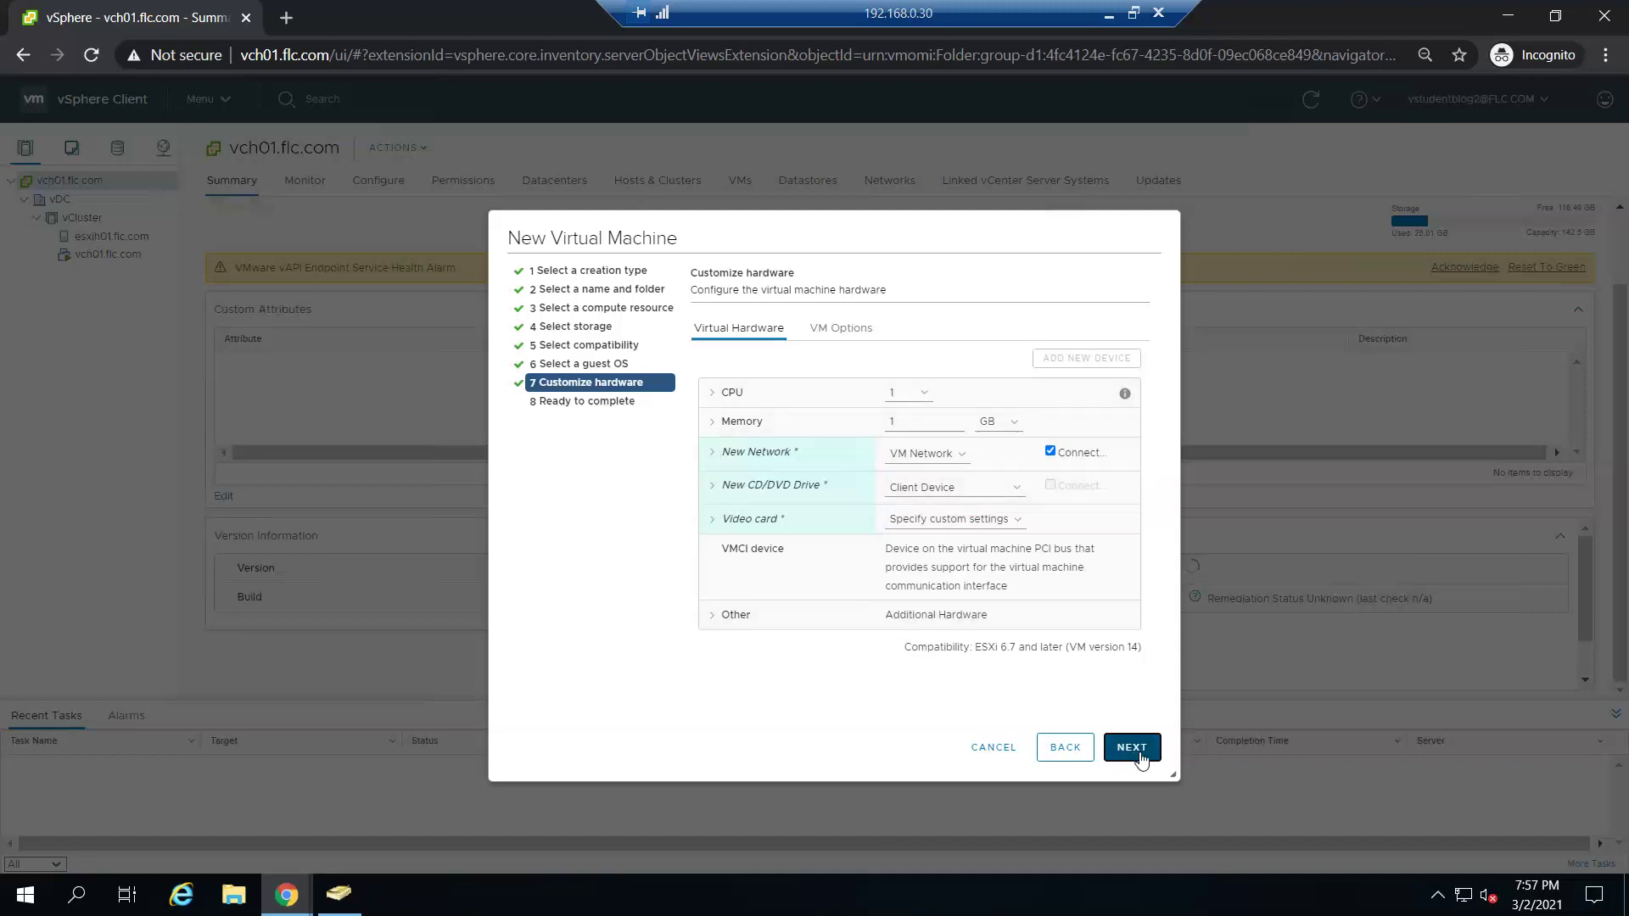
pyautogui.click(1132, 747)
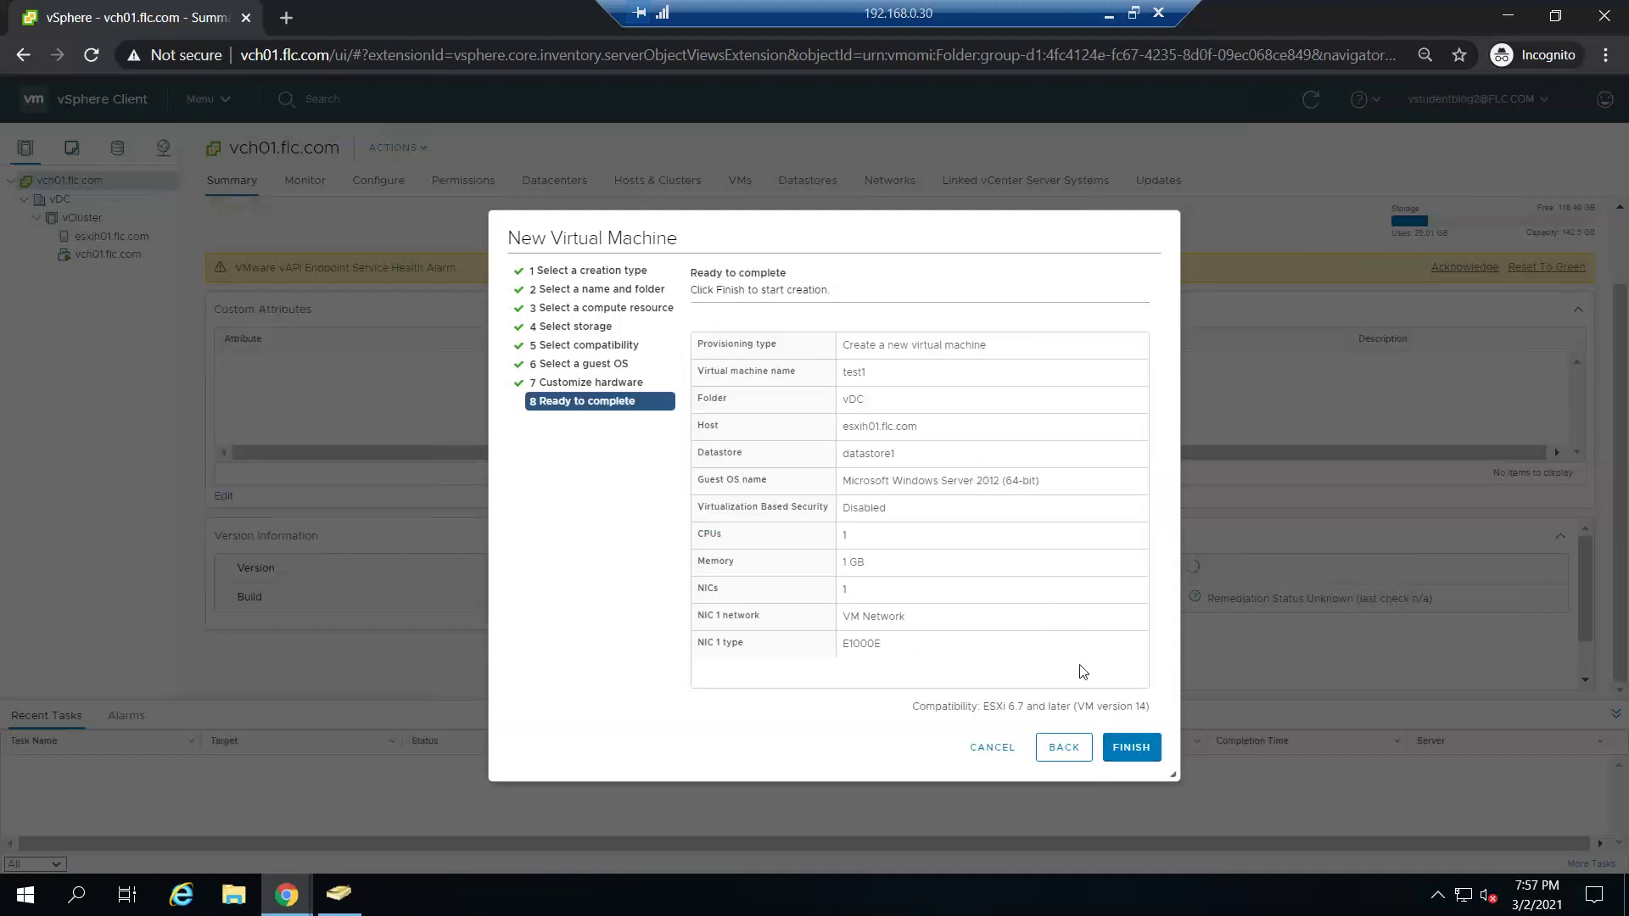
pyautogui.click(1146, 750)
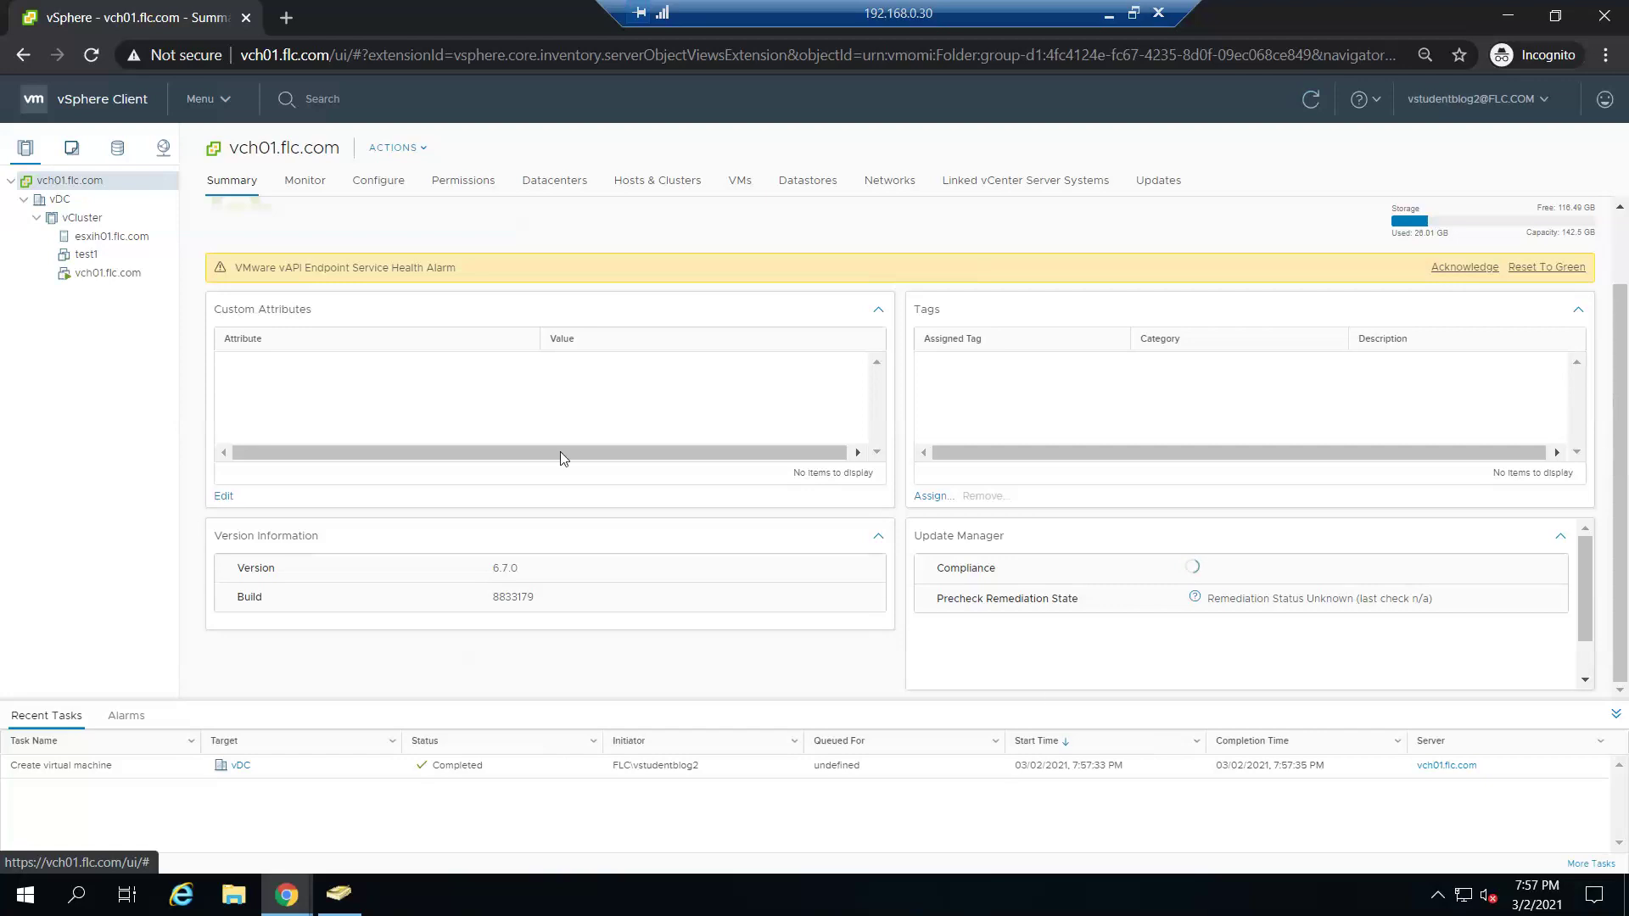
# - Select test1 and choose Snapshots > Take Snapshot from its context menu
pyautogui.click(88, 256)
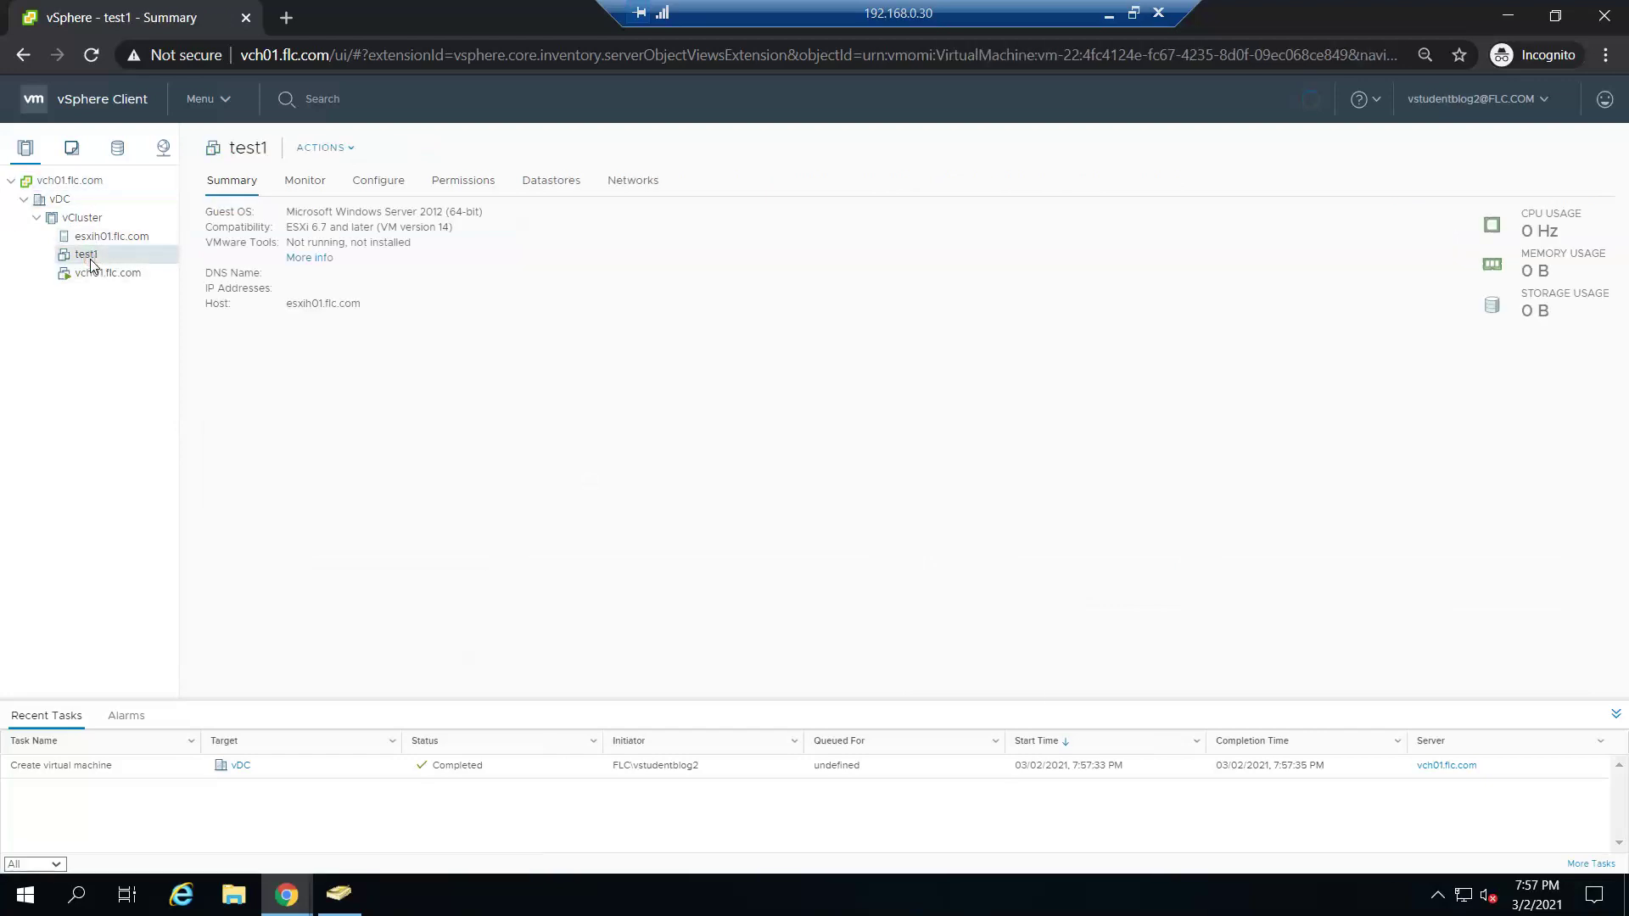
pyautogui.rightClick(90, 258)
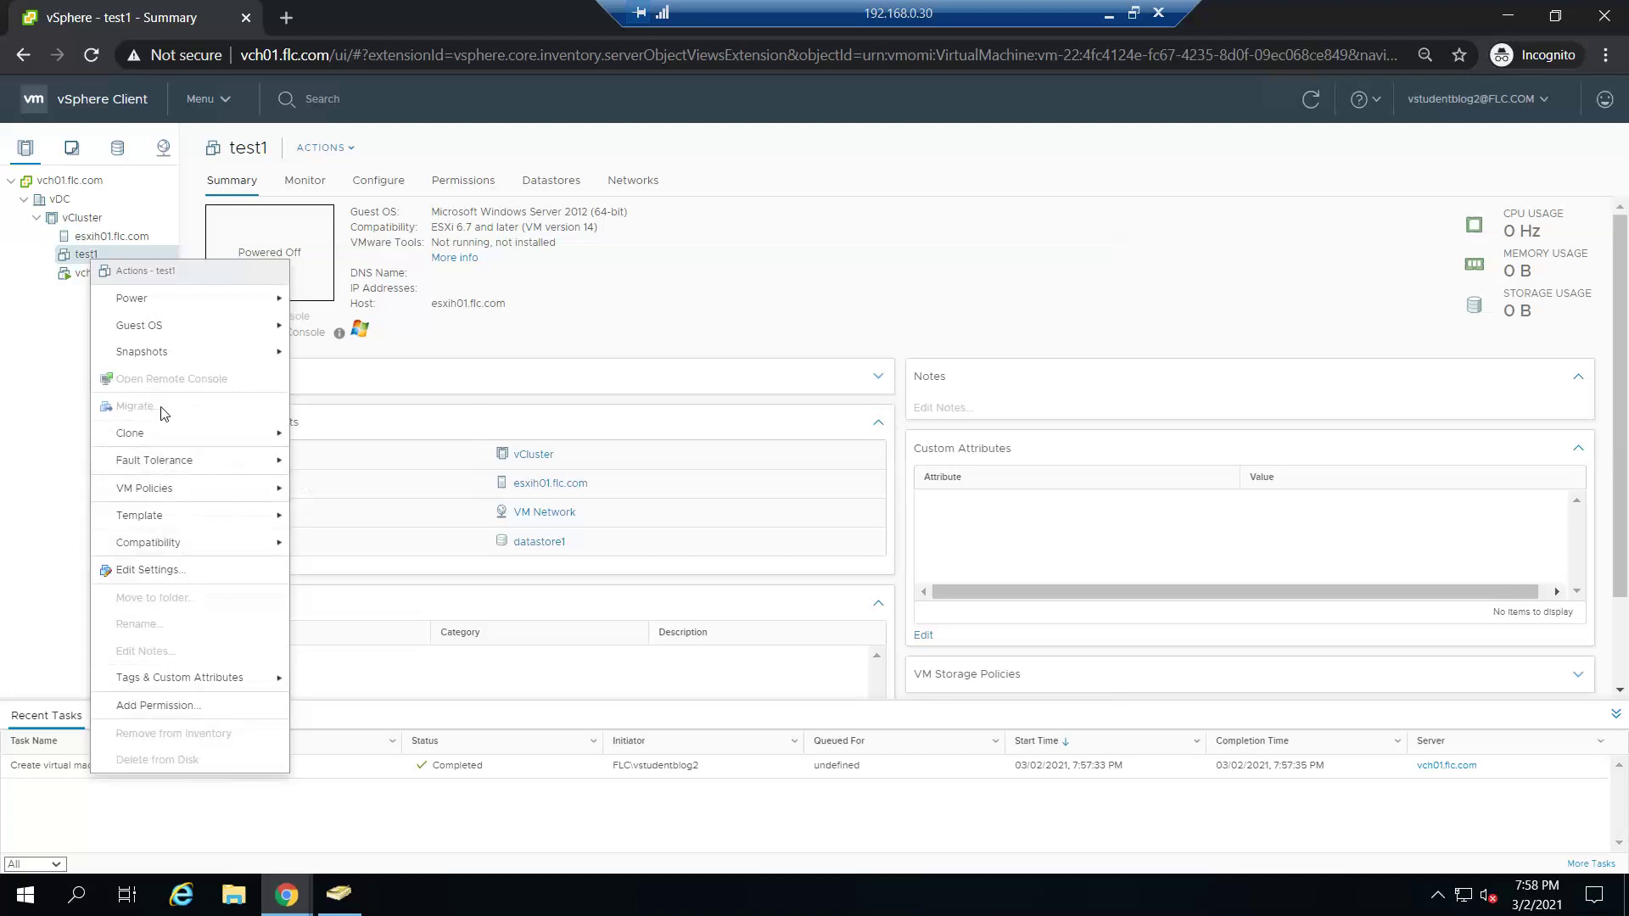
pyautogui.moveTo(174, 438)
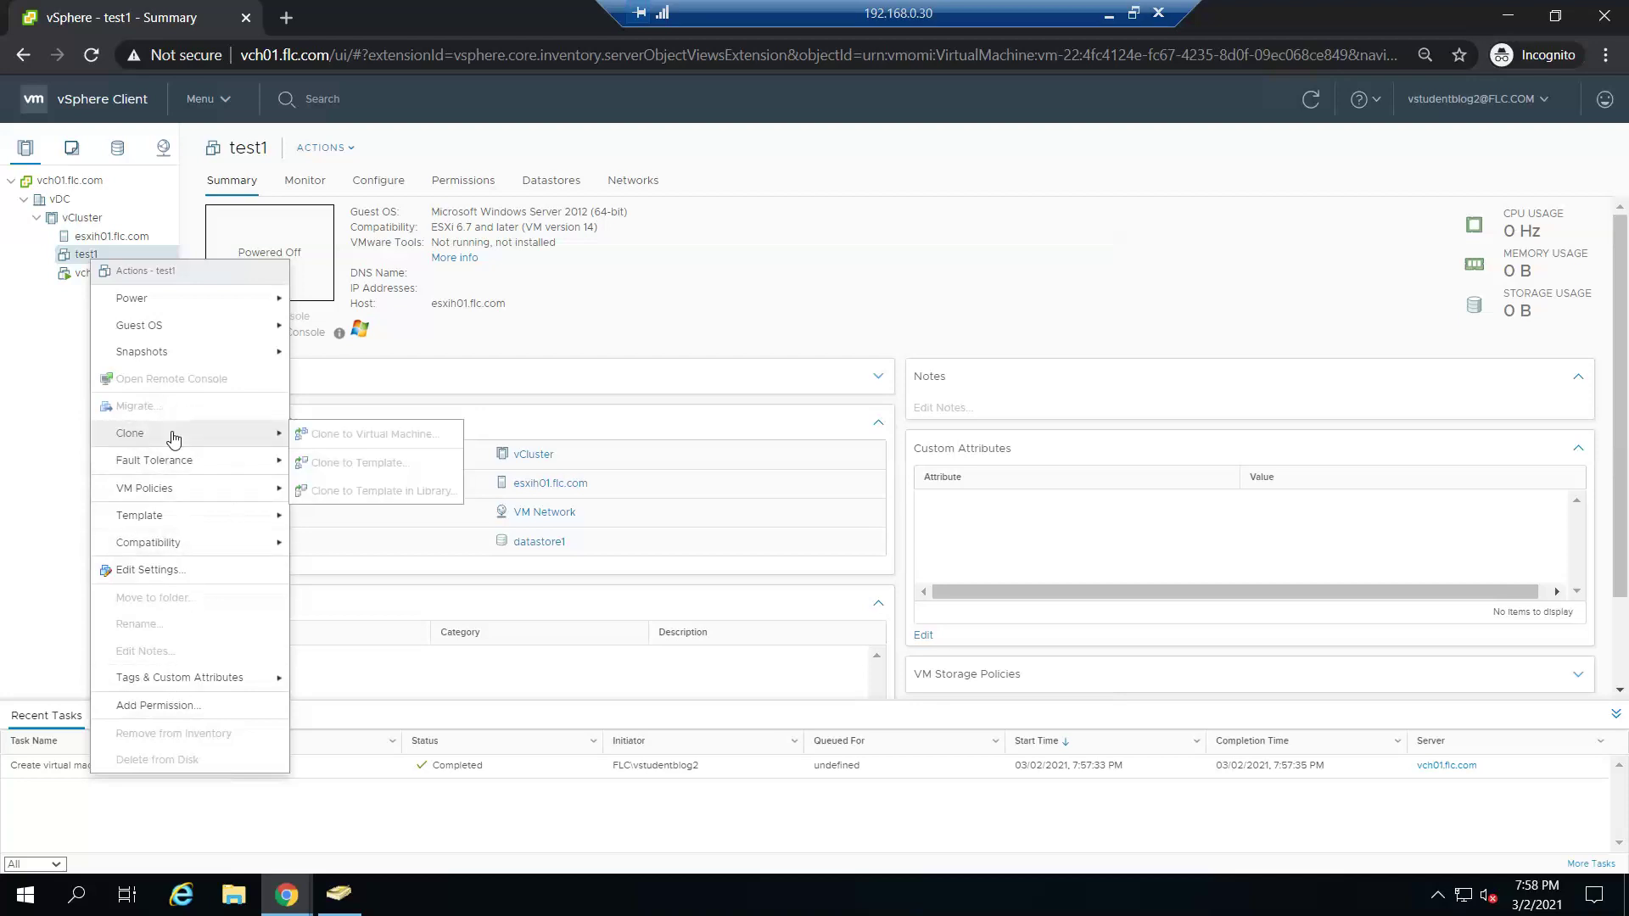
pyautogui.moveTo(208, 475)
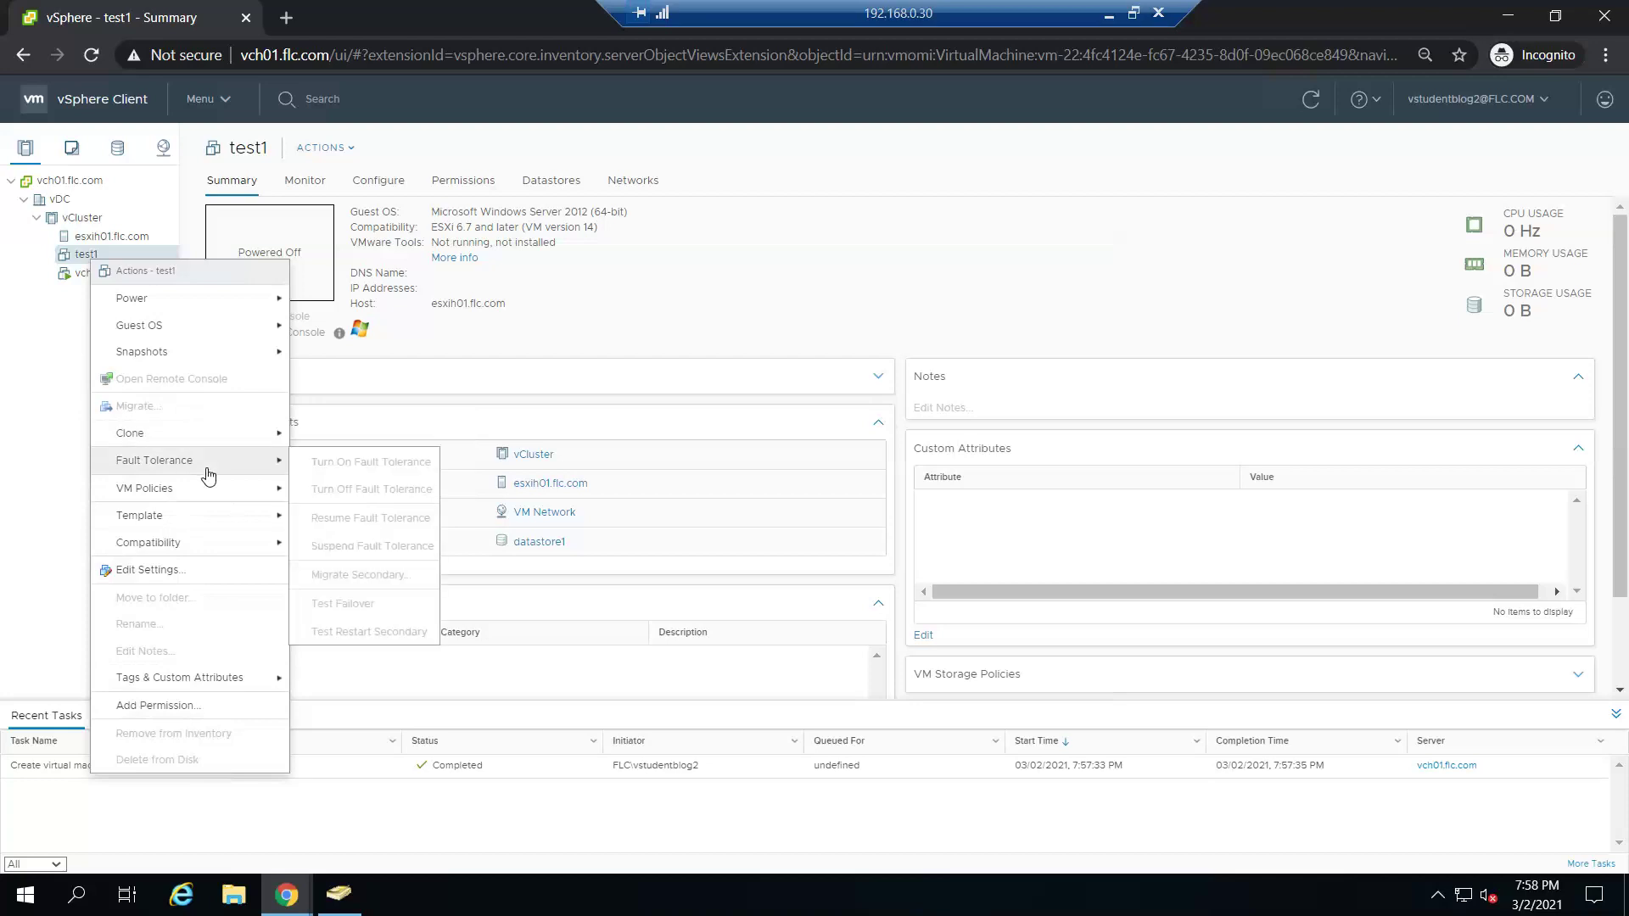
pyautogui.moveTo(195, 353)
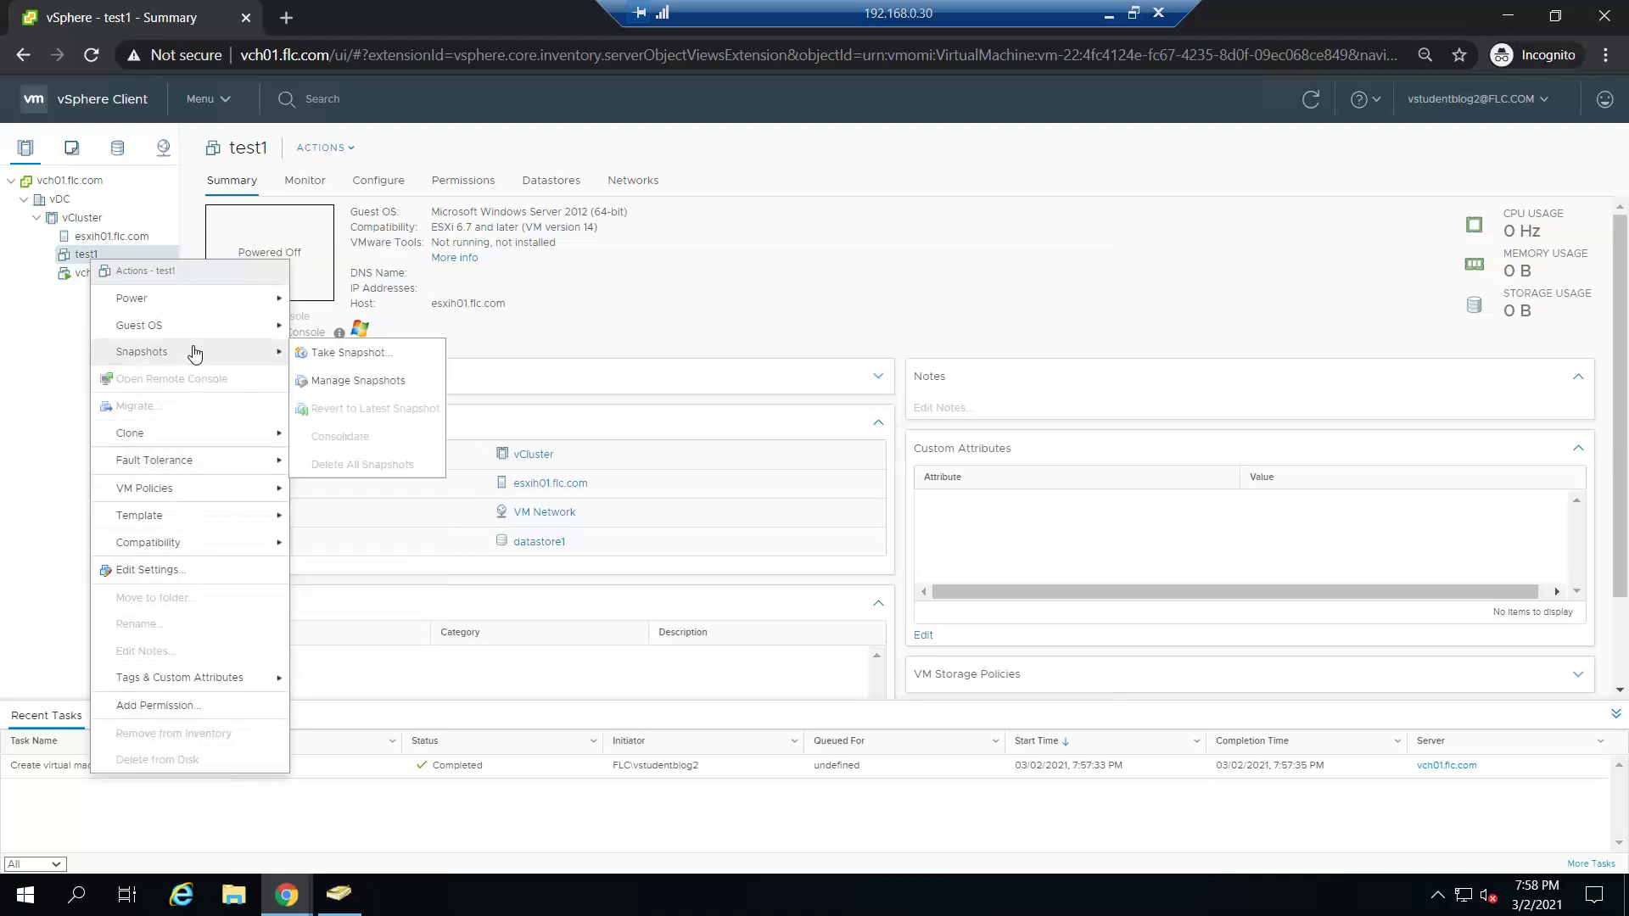
pyautogui.click(315, 362)
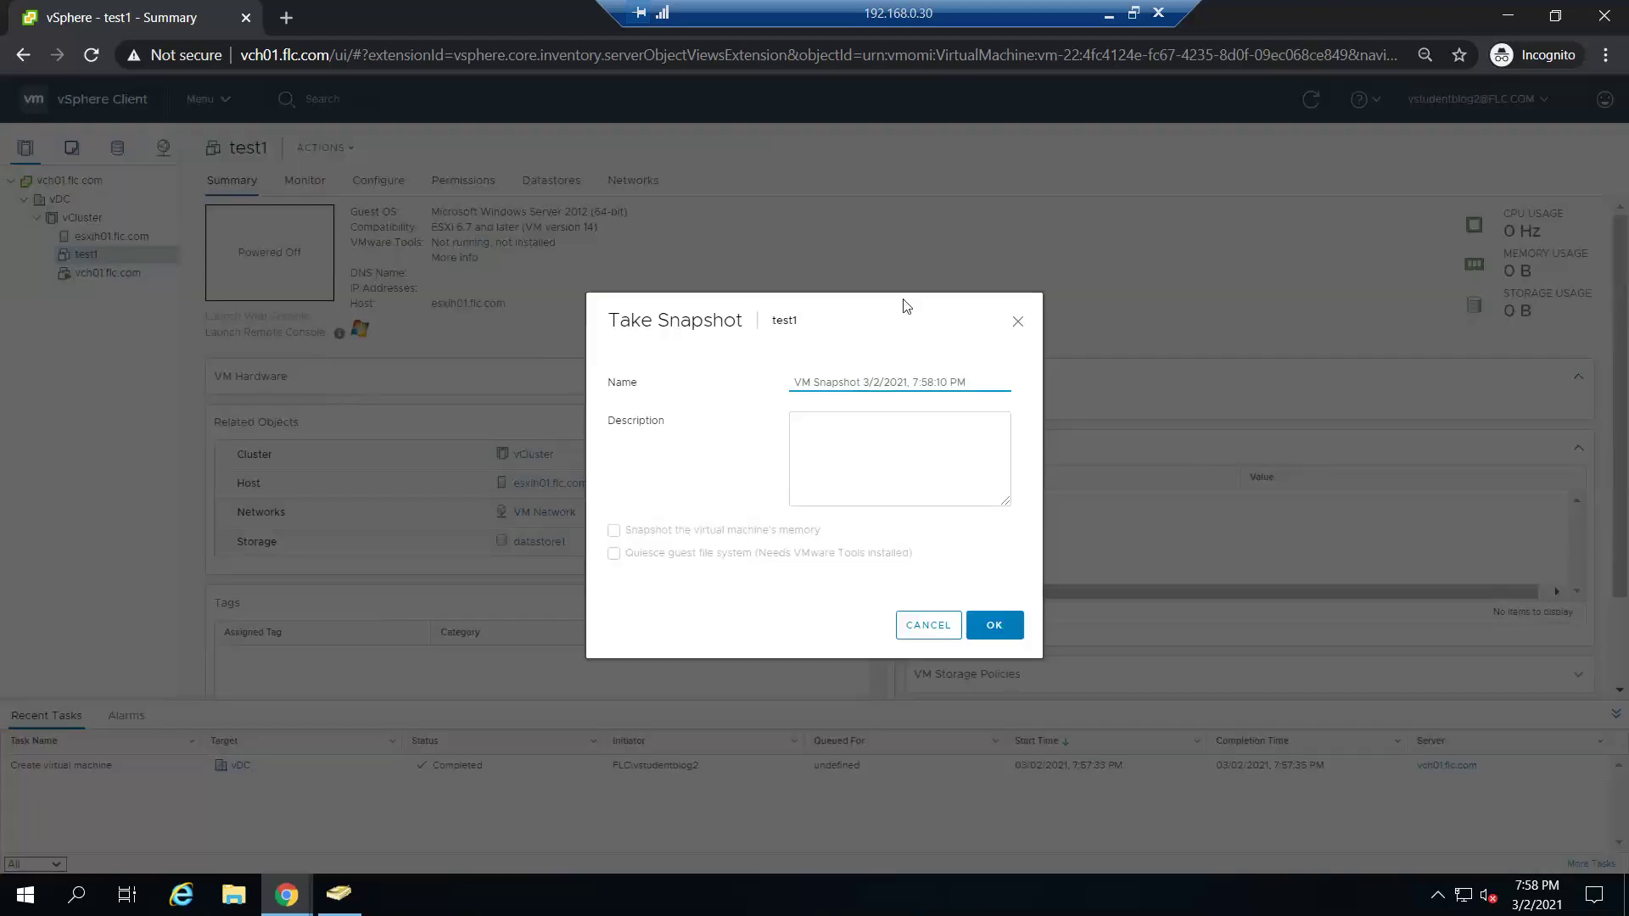
# - Confirm the snapshot with its default name, then view the ACTIONS > Snapshots menu and close it
pyautogui.click(1006, 626)
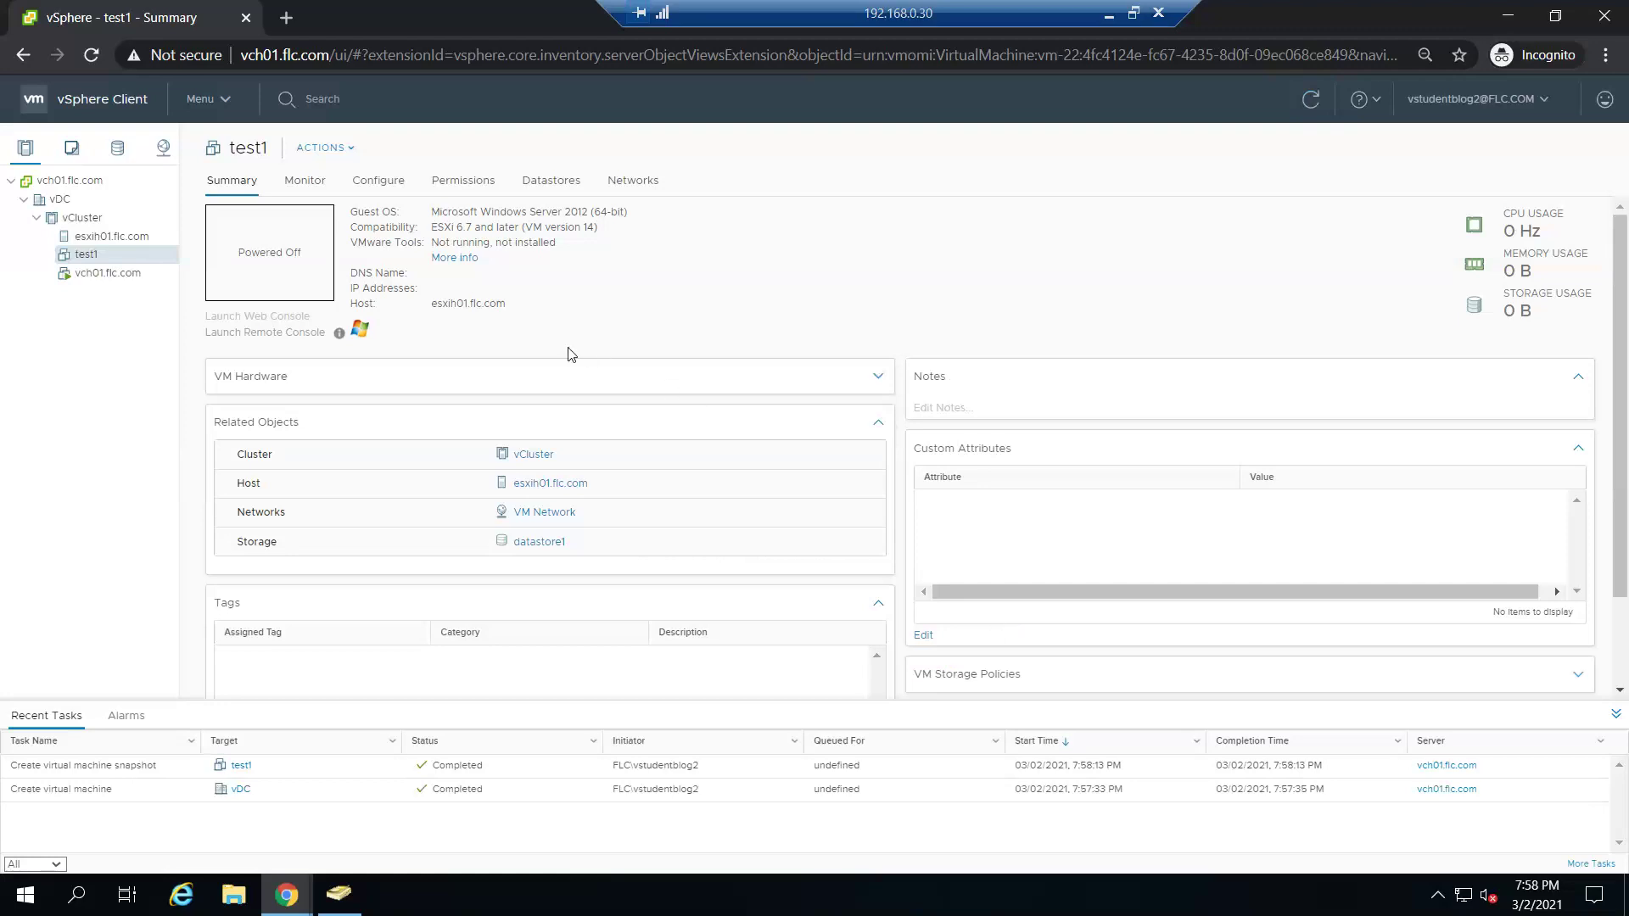
pyautogui.click(354, 153)
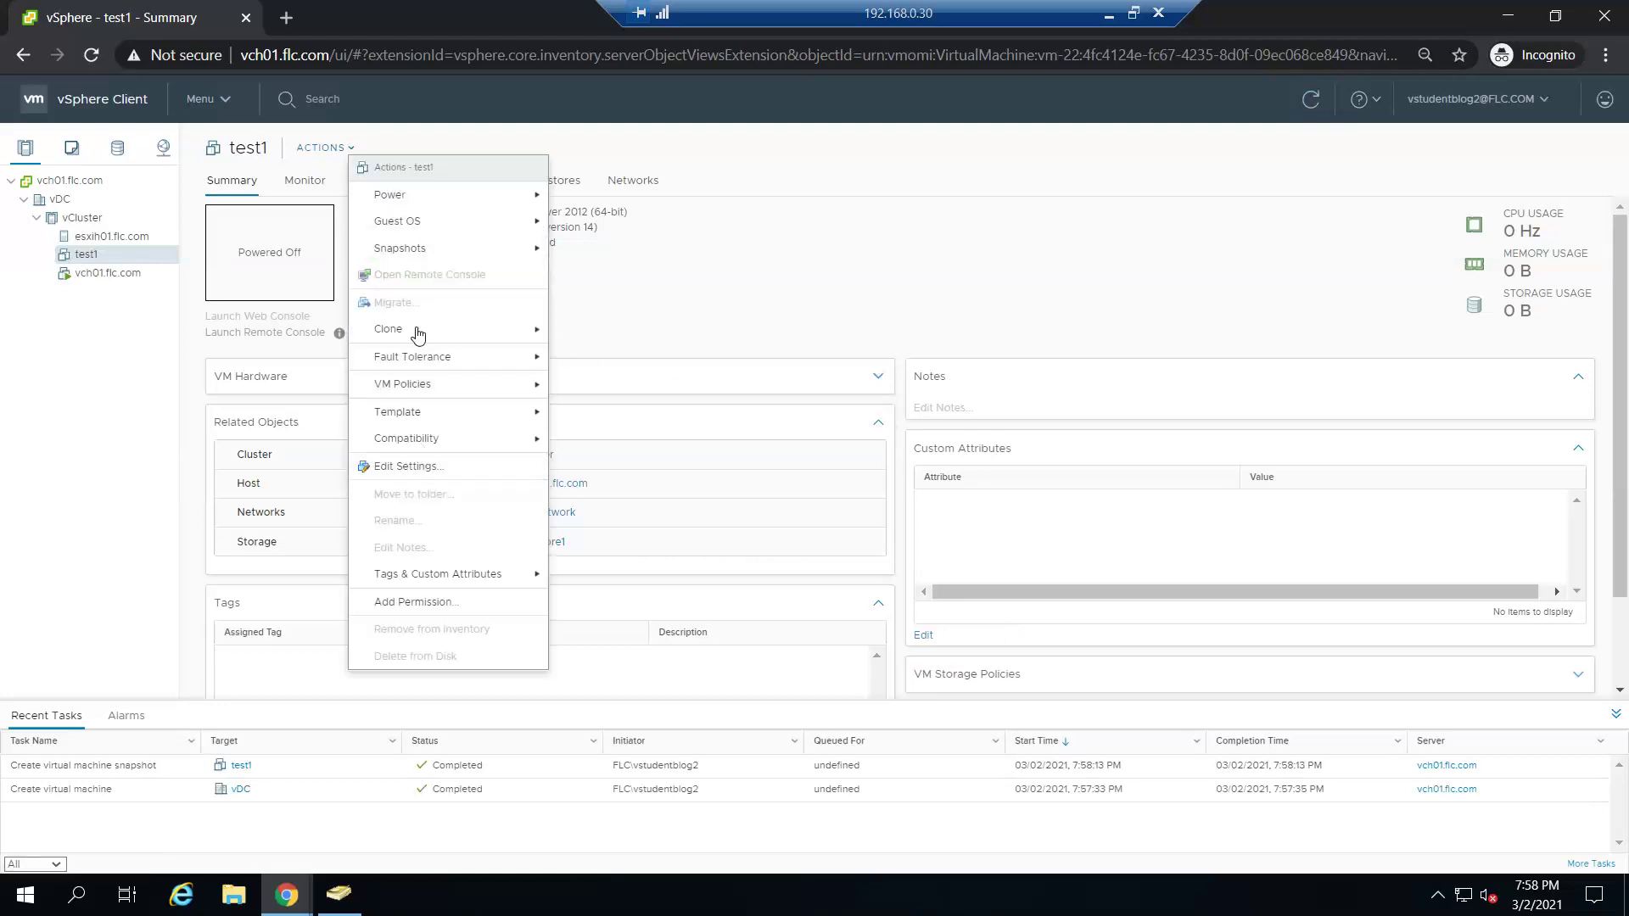
pyautogui.moveTo(434, 261)
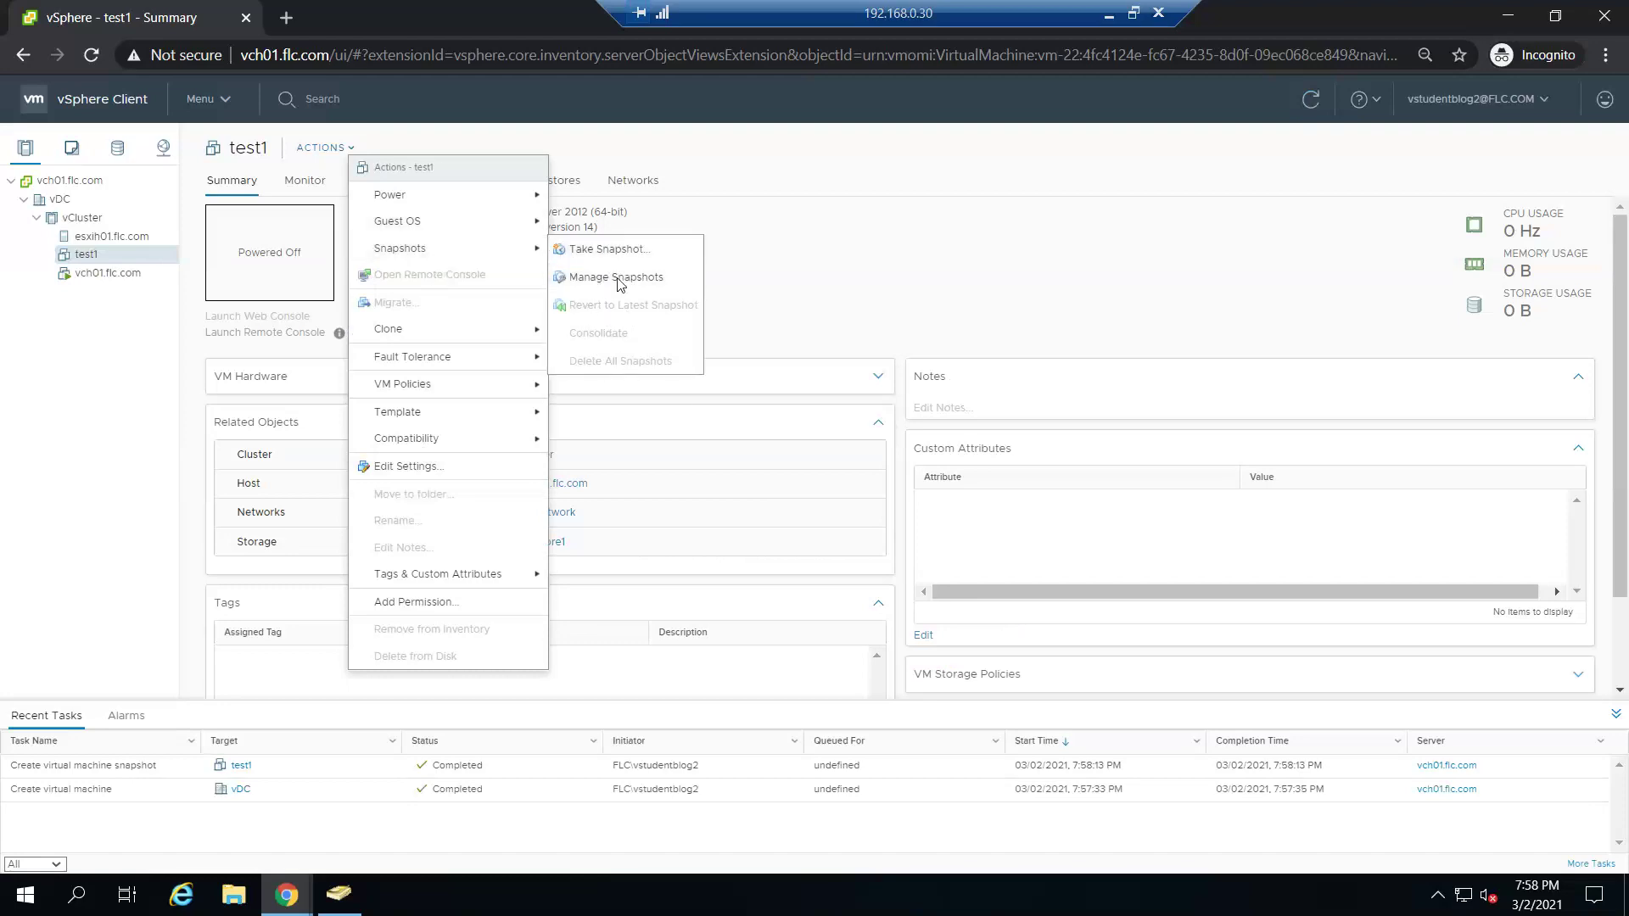
pyautogui.click(844, 272)
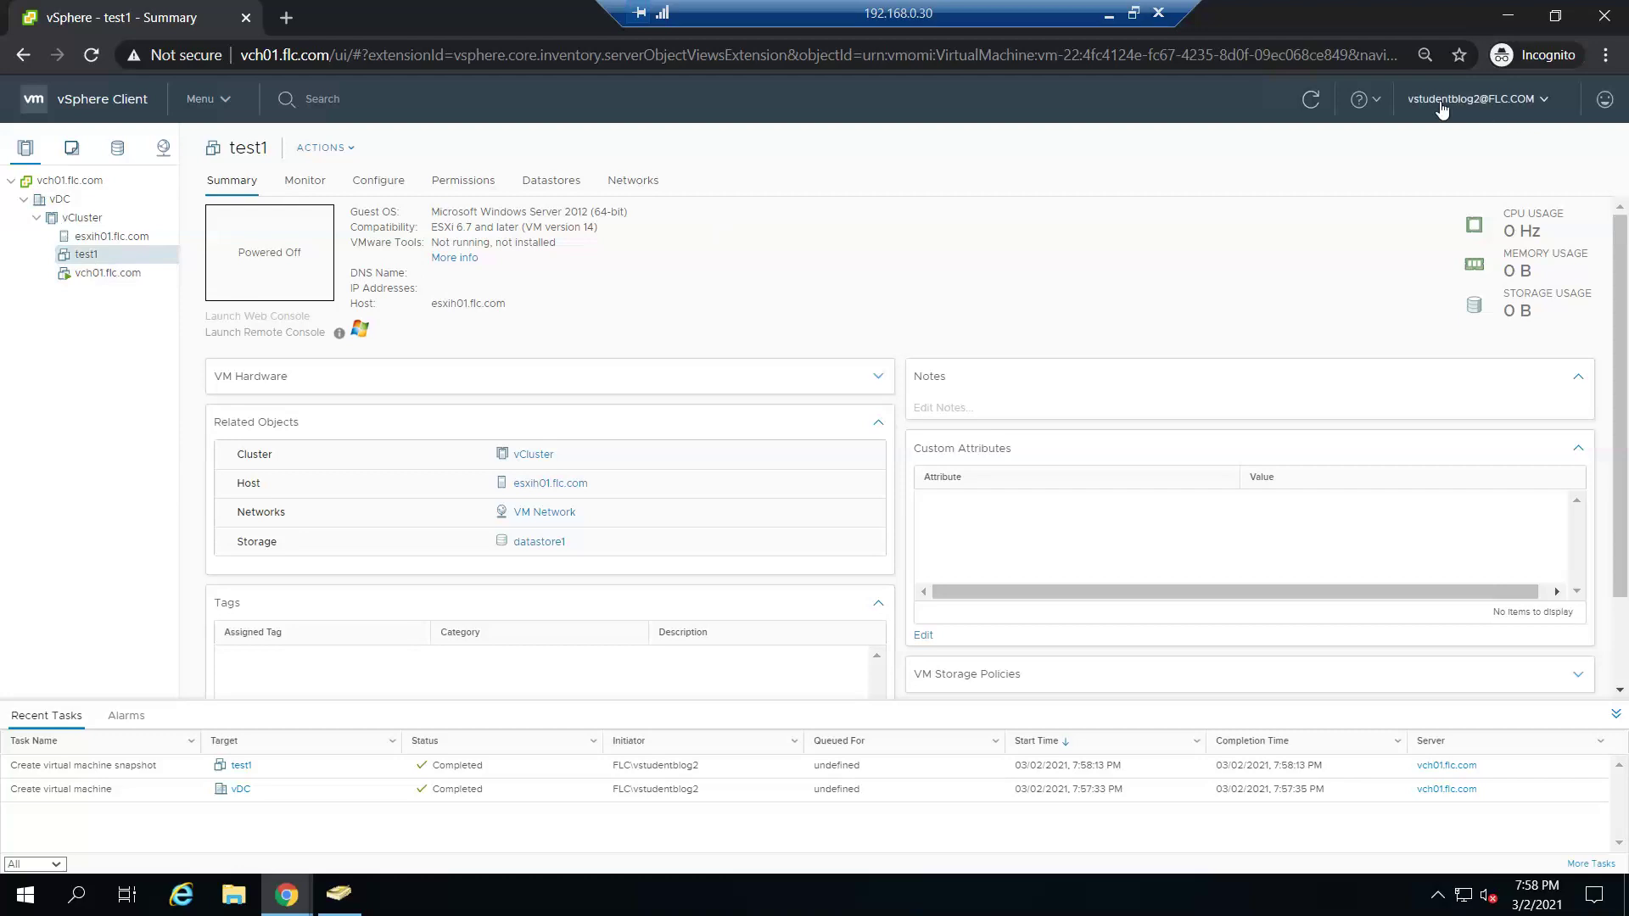
# - Check the appliance Services page and Actions menu, then minimize Chrome and the remote session
pyautogui.click(1507, 15)
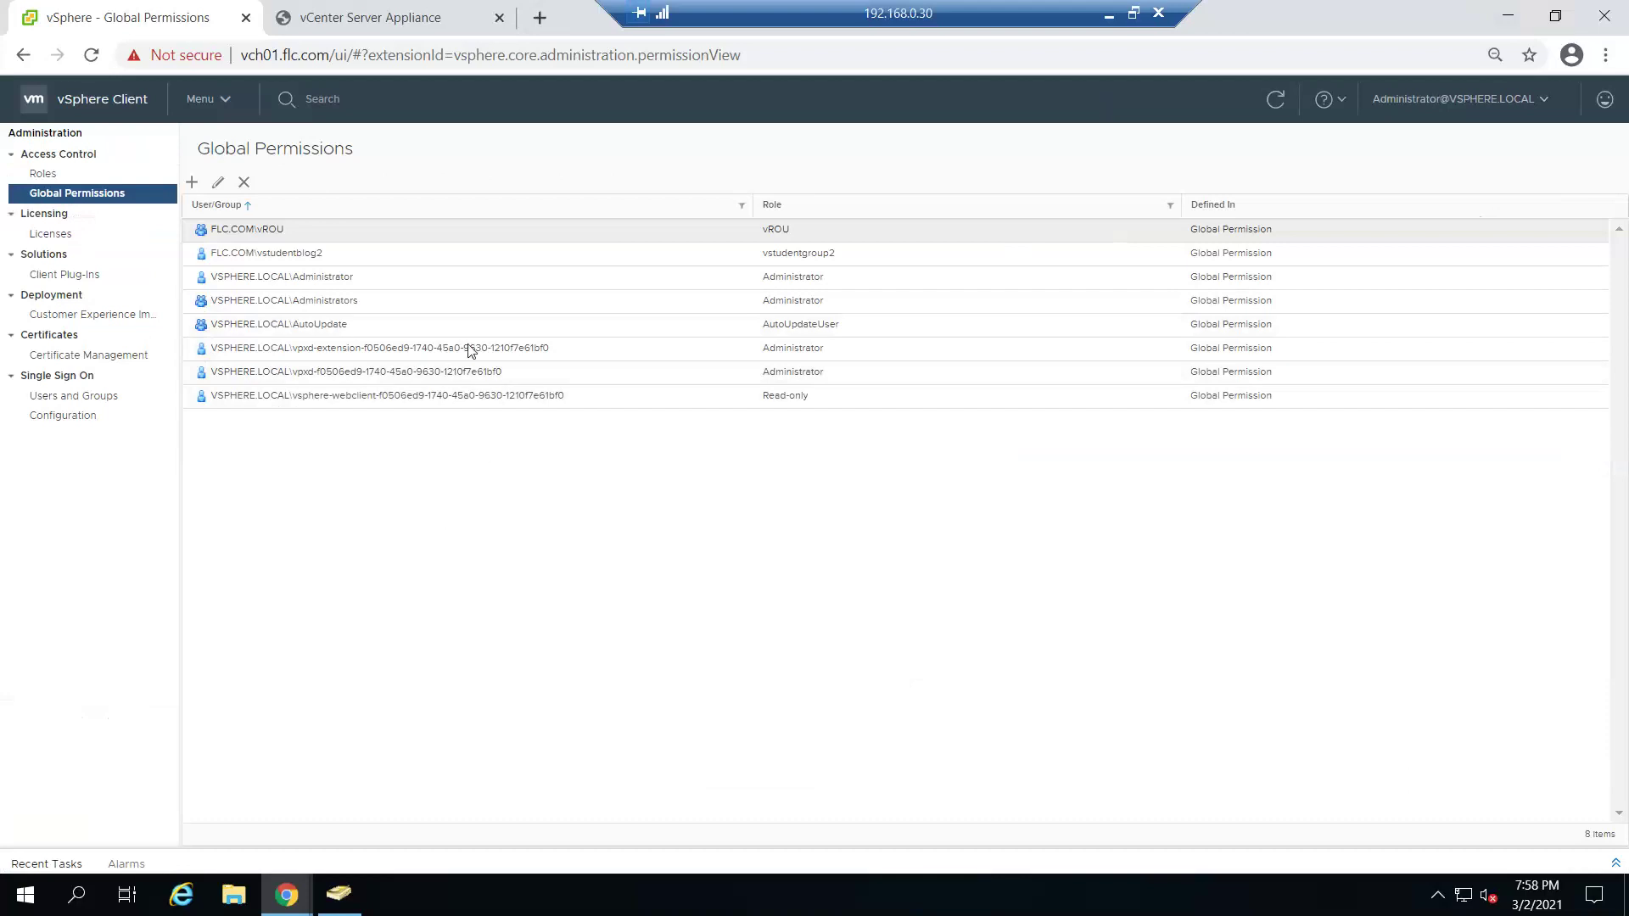
pyautogui.click(358, 10)
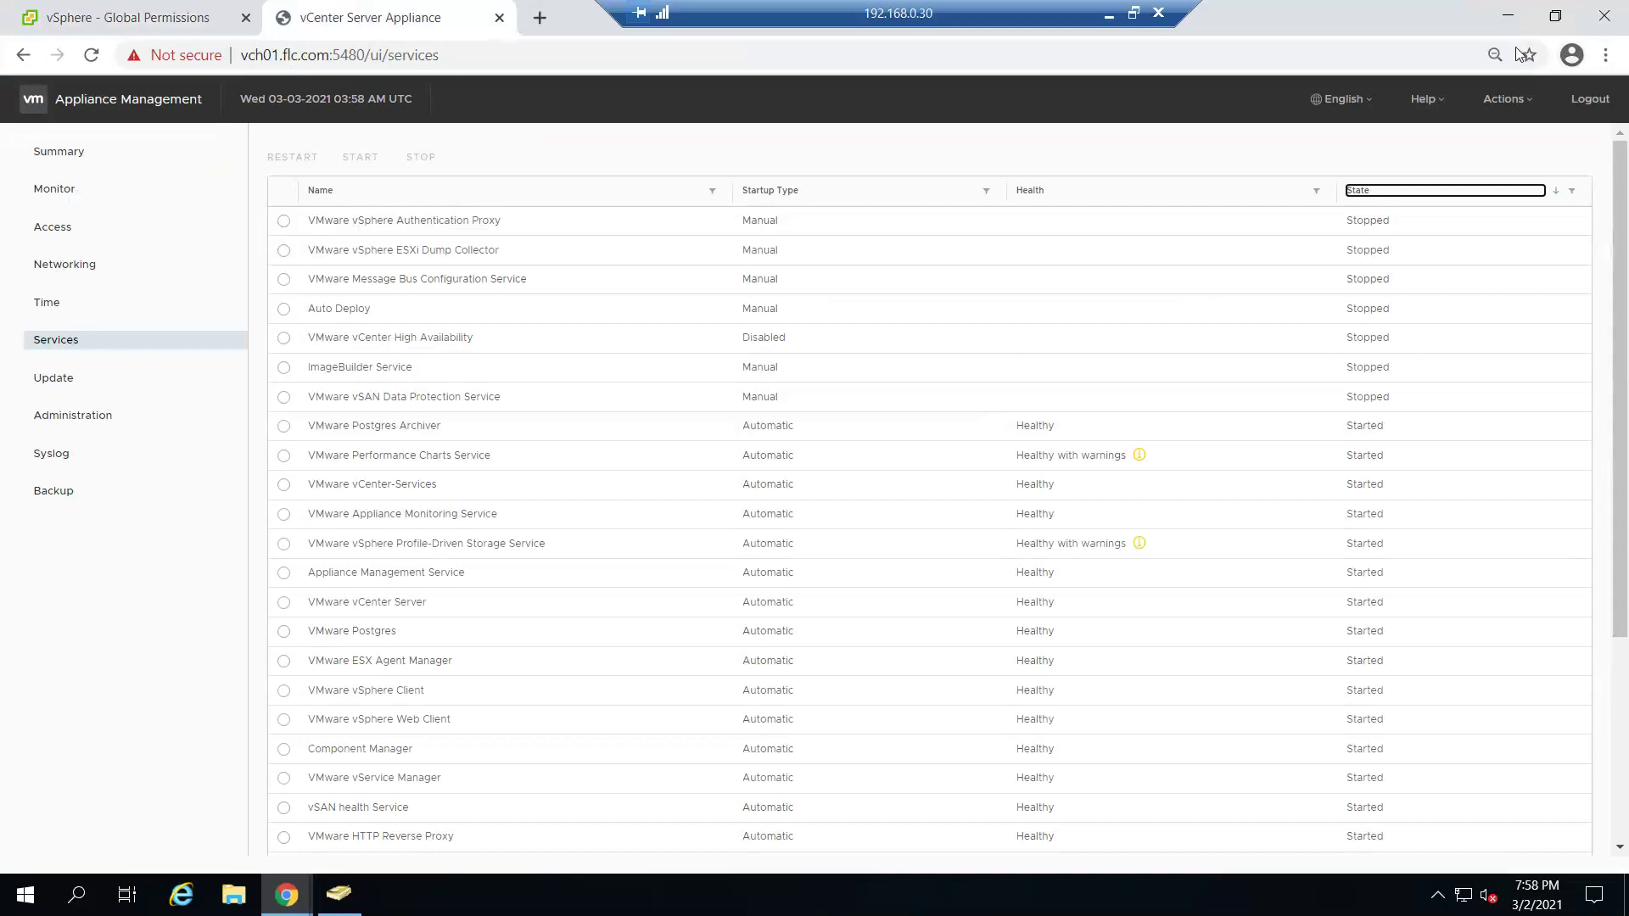
pyautogui.click(1526, 110)
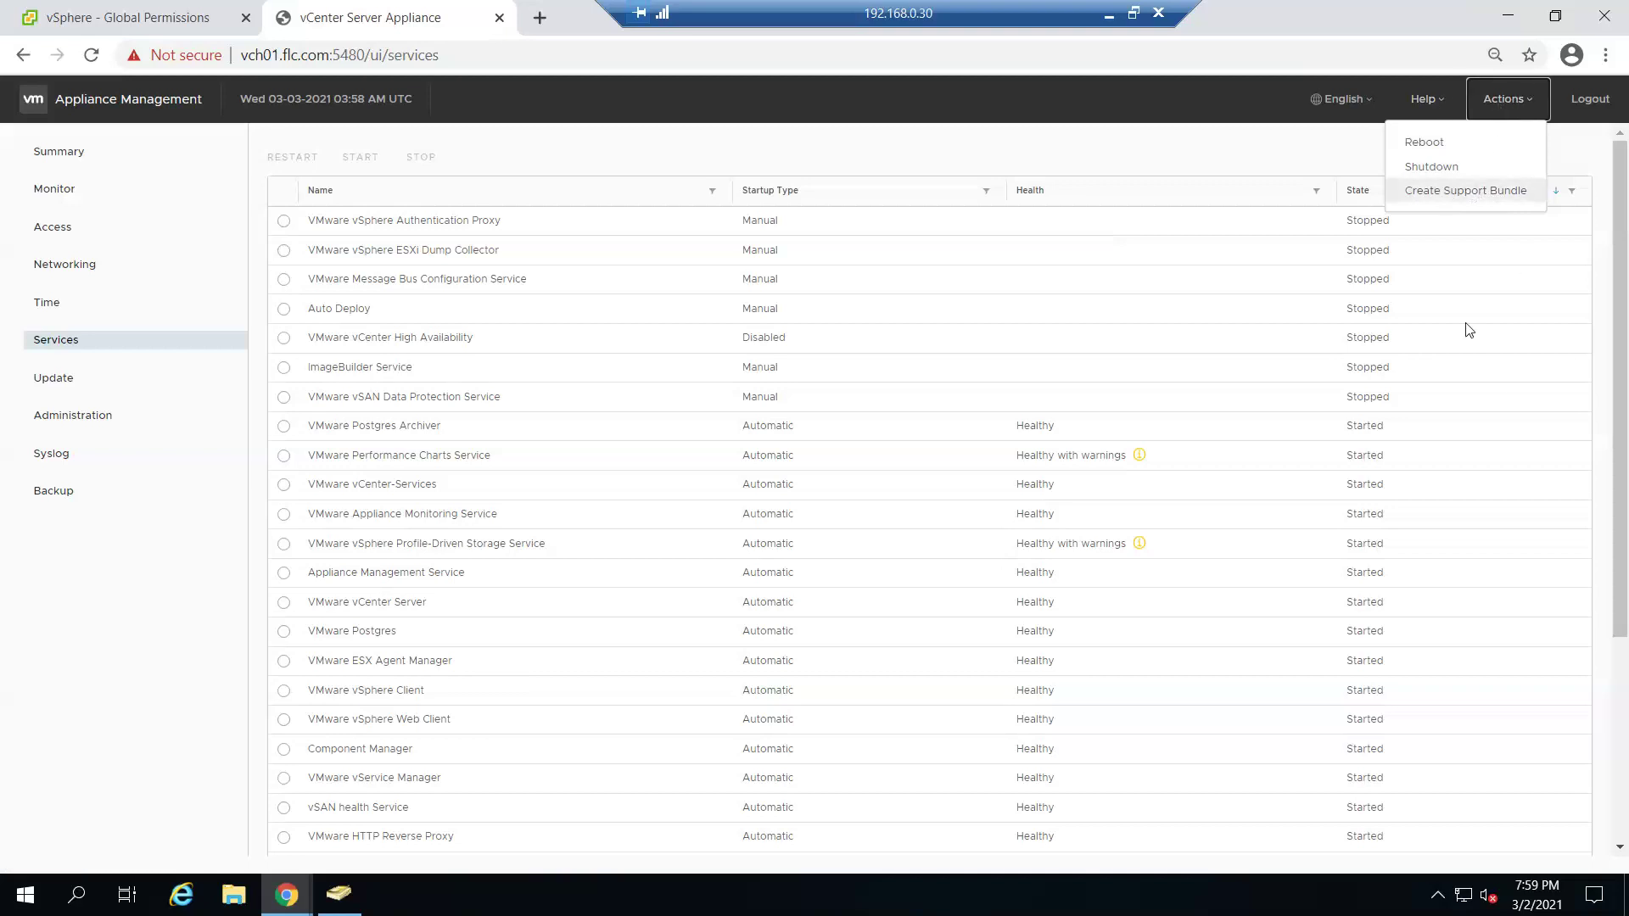
pyautogui.click(1511, 13)
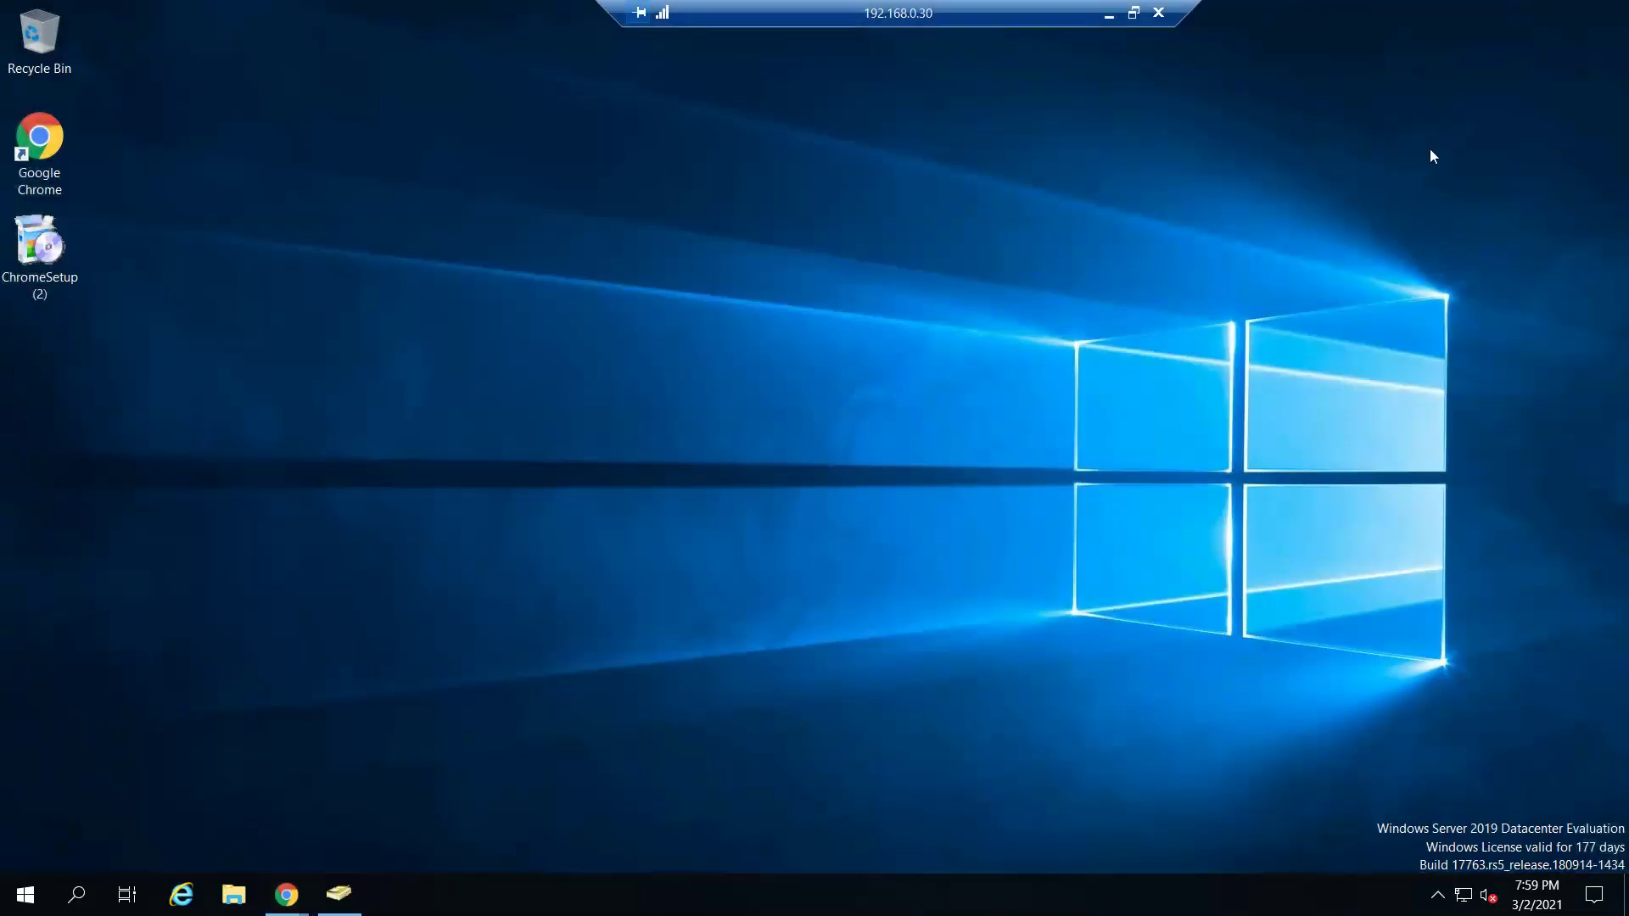
pyautogui.click(1108, 12)
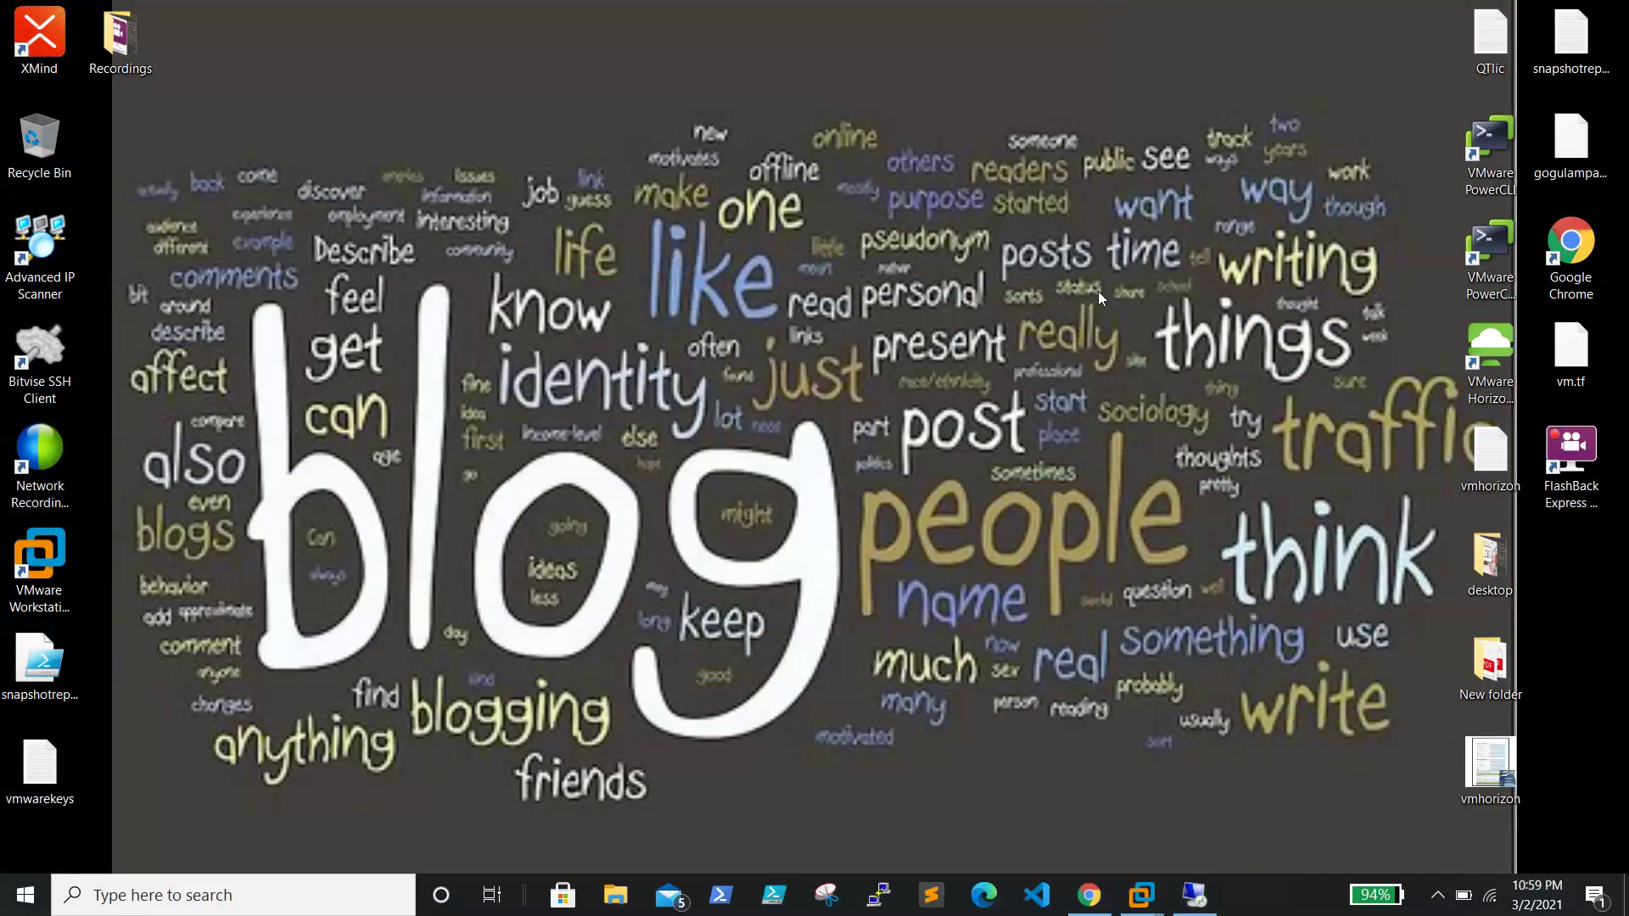